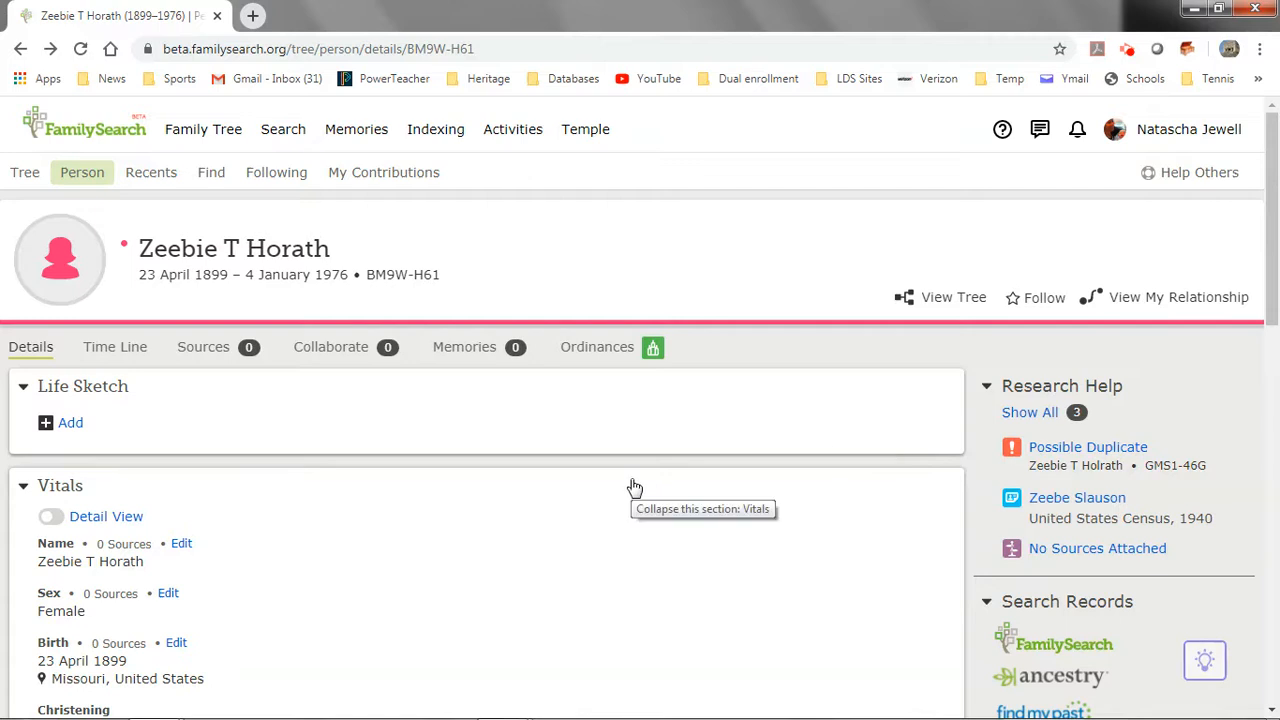
# - Review the person's vitals, spouses, children and parents on the details page
pyautogui.scroll(-2, 634, 487)
pyautogui.scroll(-1, 634, 487)
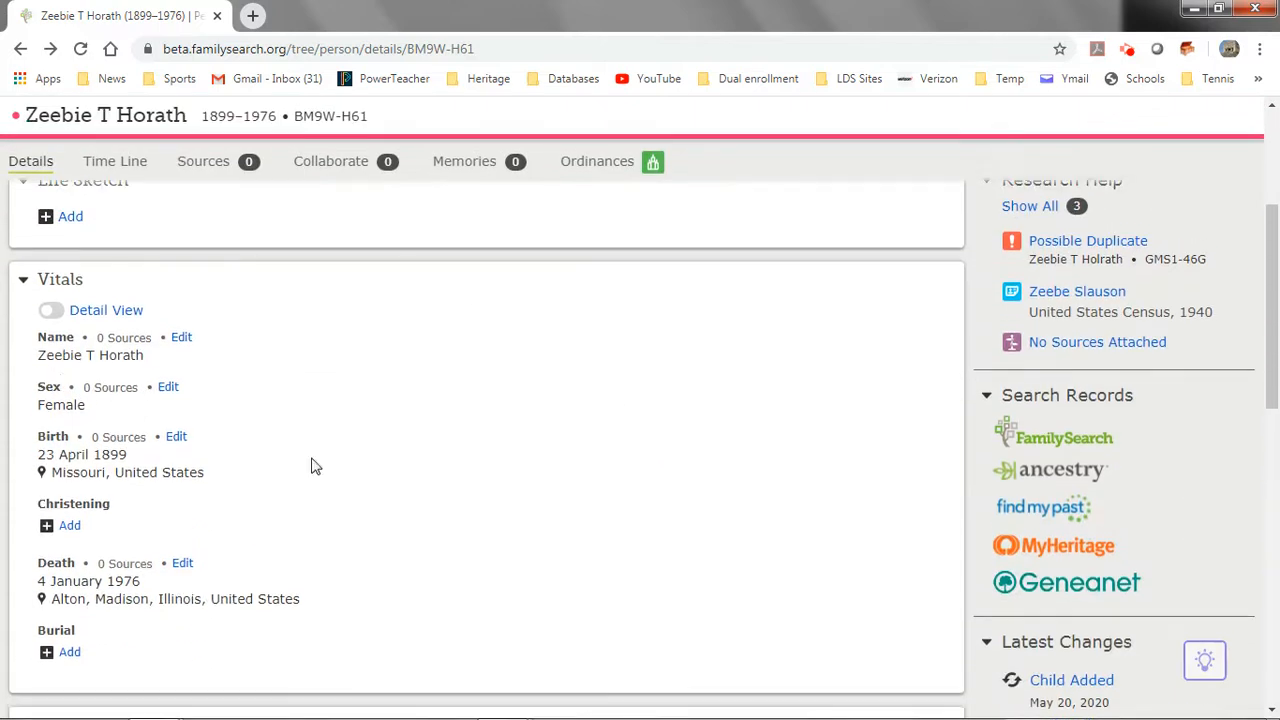
pyautogui.scroll(-1, 455, 466)
pyautogui.scroll(-3, 455, 466)
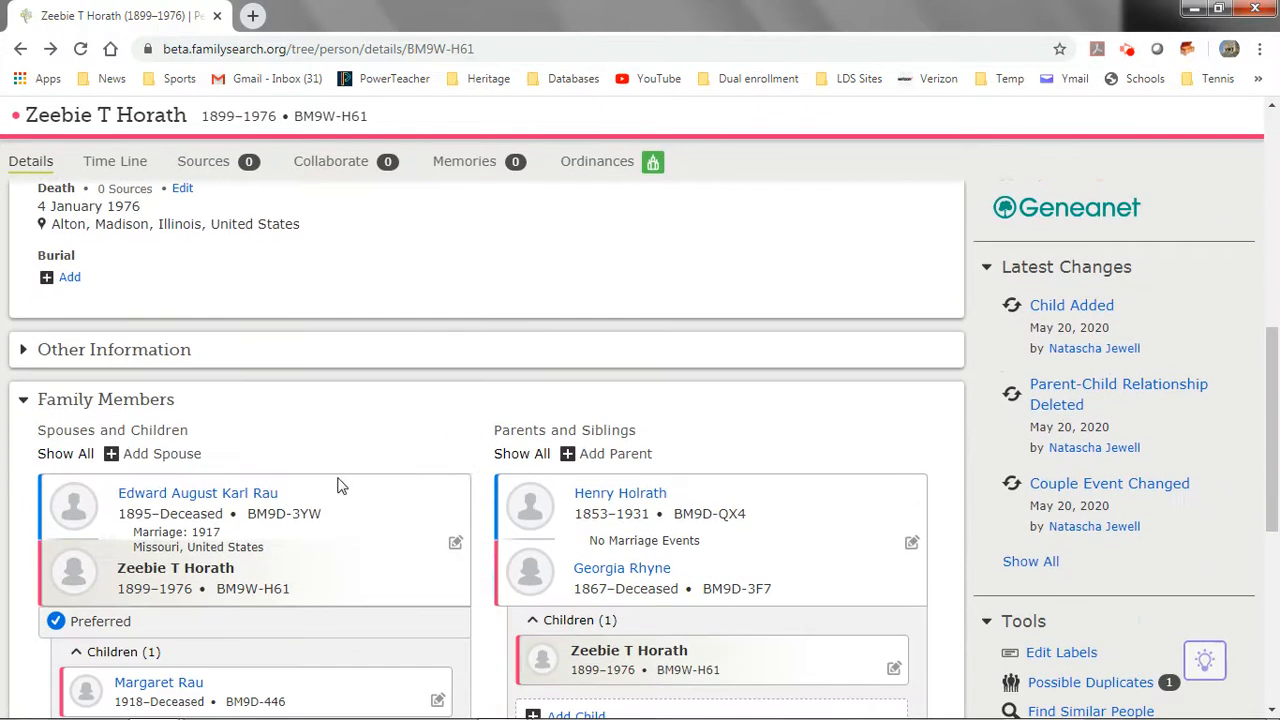
pyautogui.scroll(-1, 337, 486)
pyautogui.scroll(-1, 337, 486)
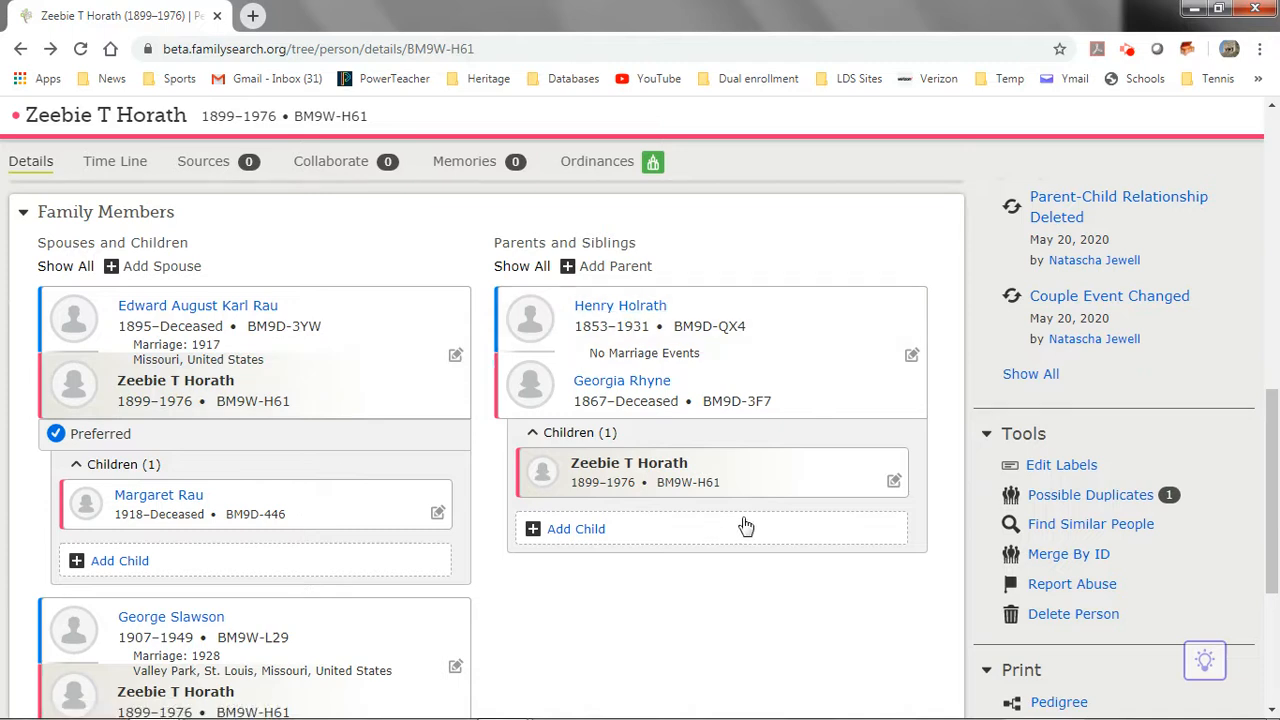
pyautogui.scroll(4, 709, 529)
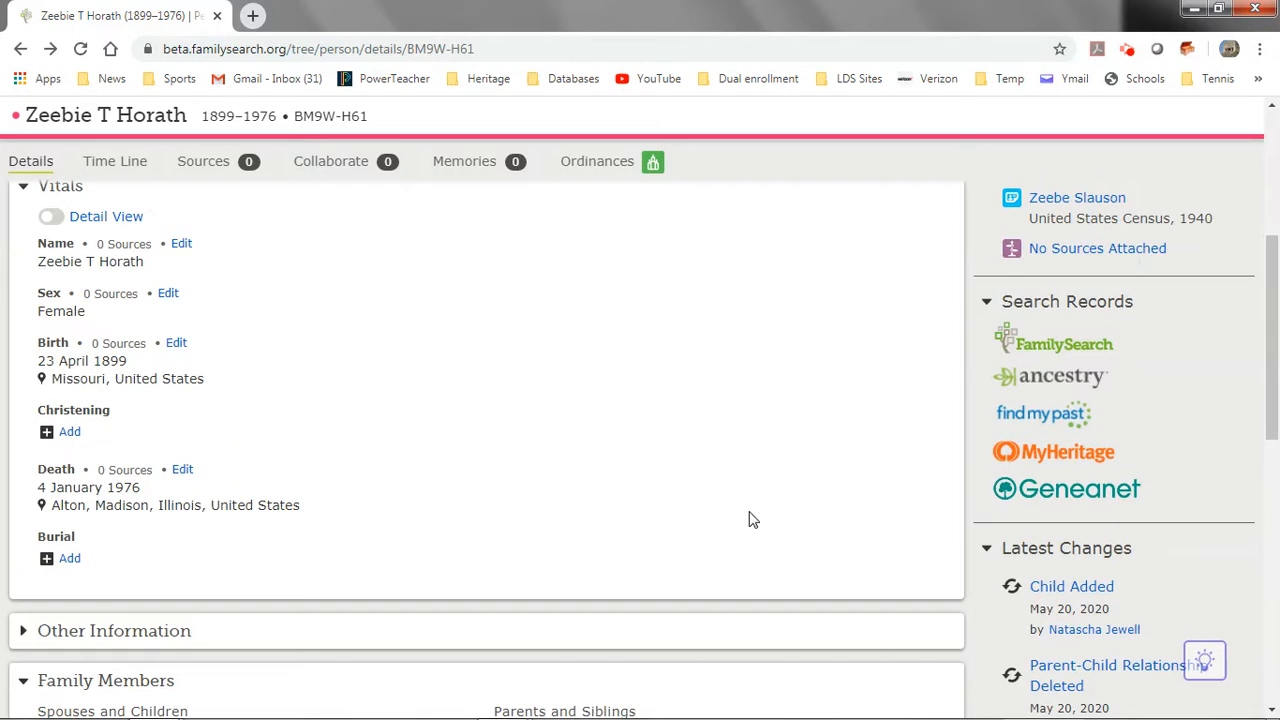
pyautogui.scroll(1, 640, 432)
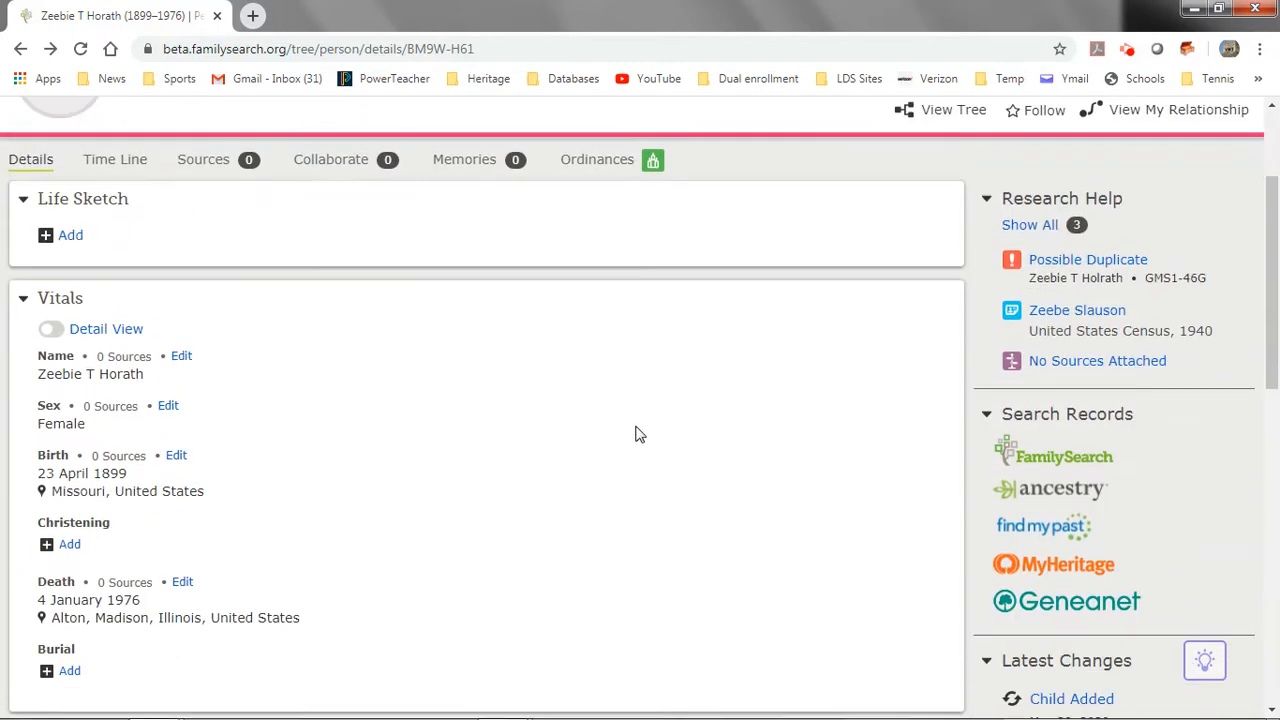
# - Open the merge review for the possible duplicate suggested in the research help
pyautogui.click(1047, 262)
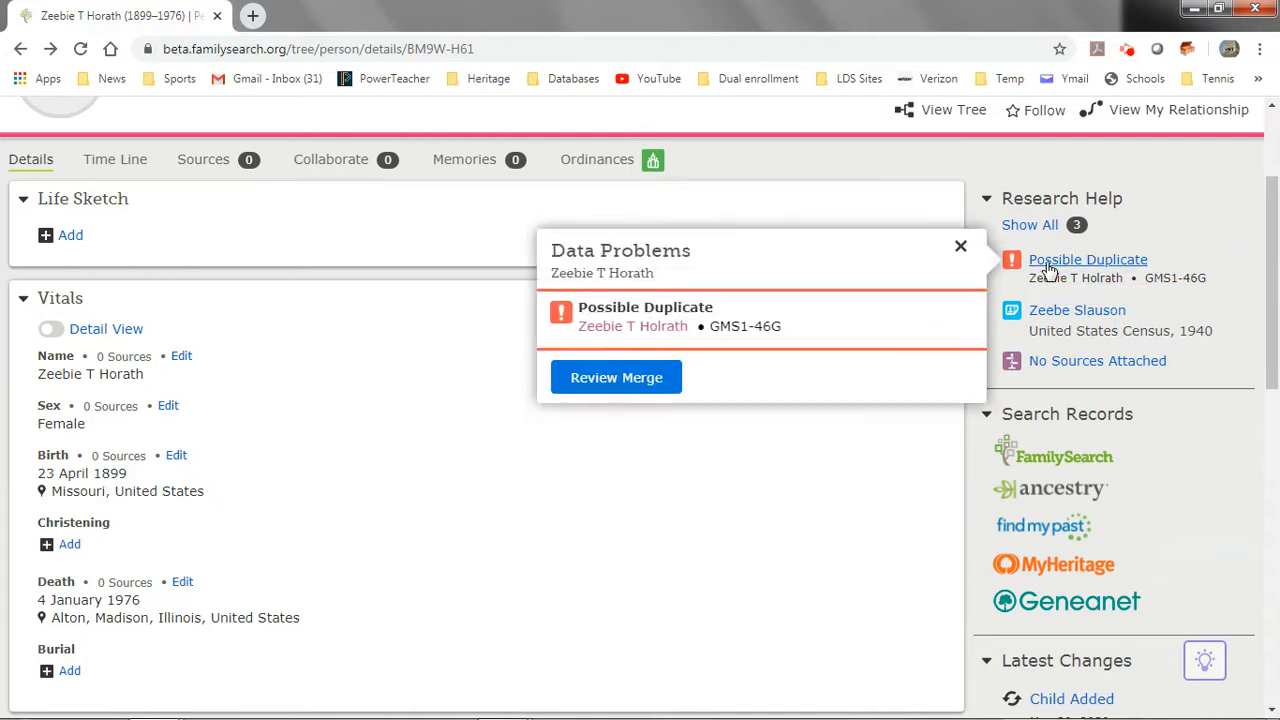
pyautogui.click(605, 378)
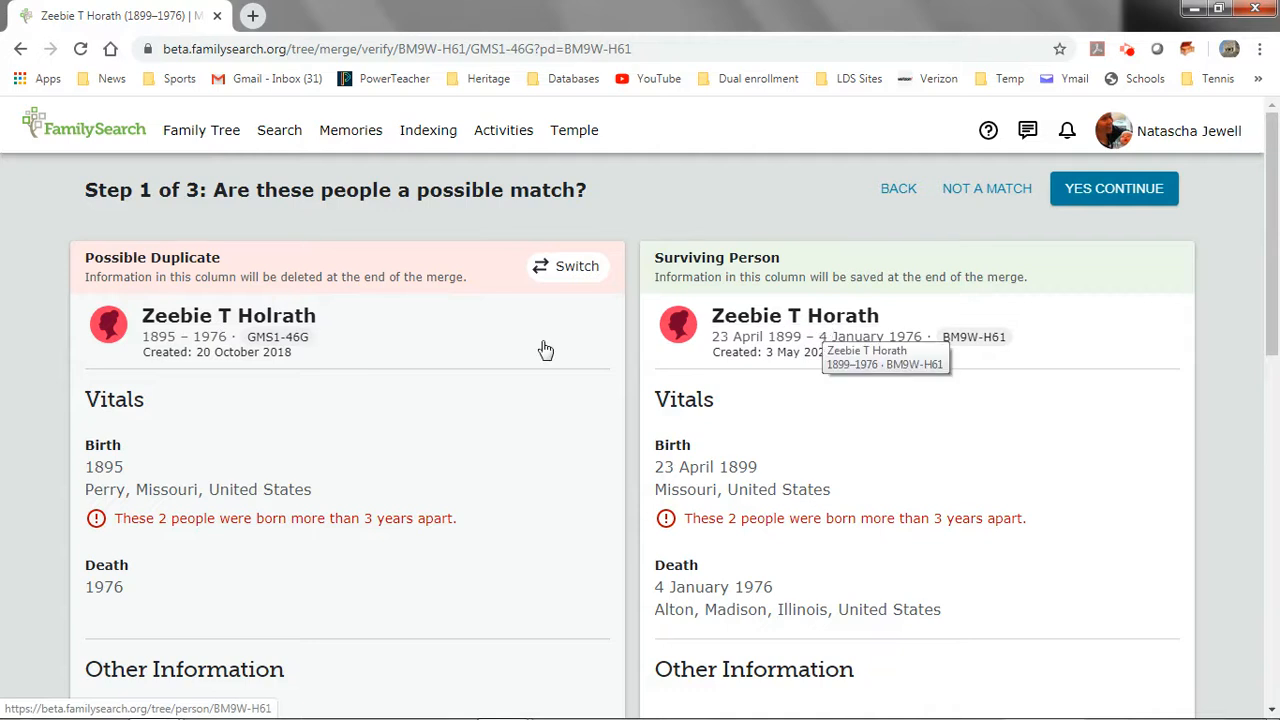
# - Compare the vitals, residence, family members and sources of the possible duplicate with those of the surviving person
pyautogui.scroll(-1, 433, 450)
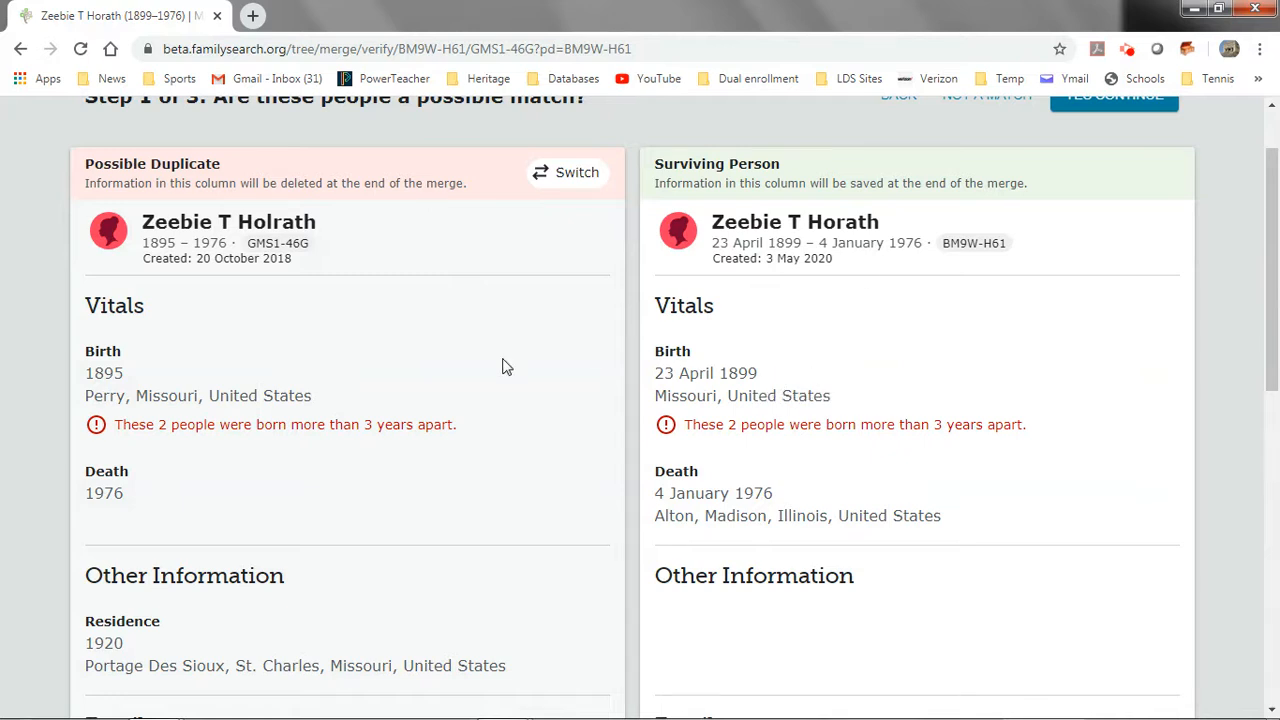
pyautogui.scroll(-4, 505, 367)
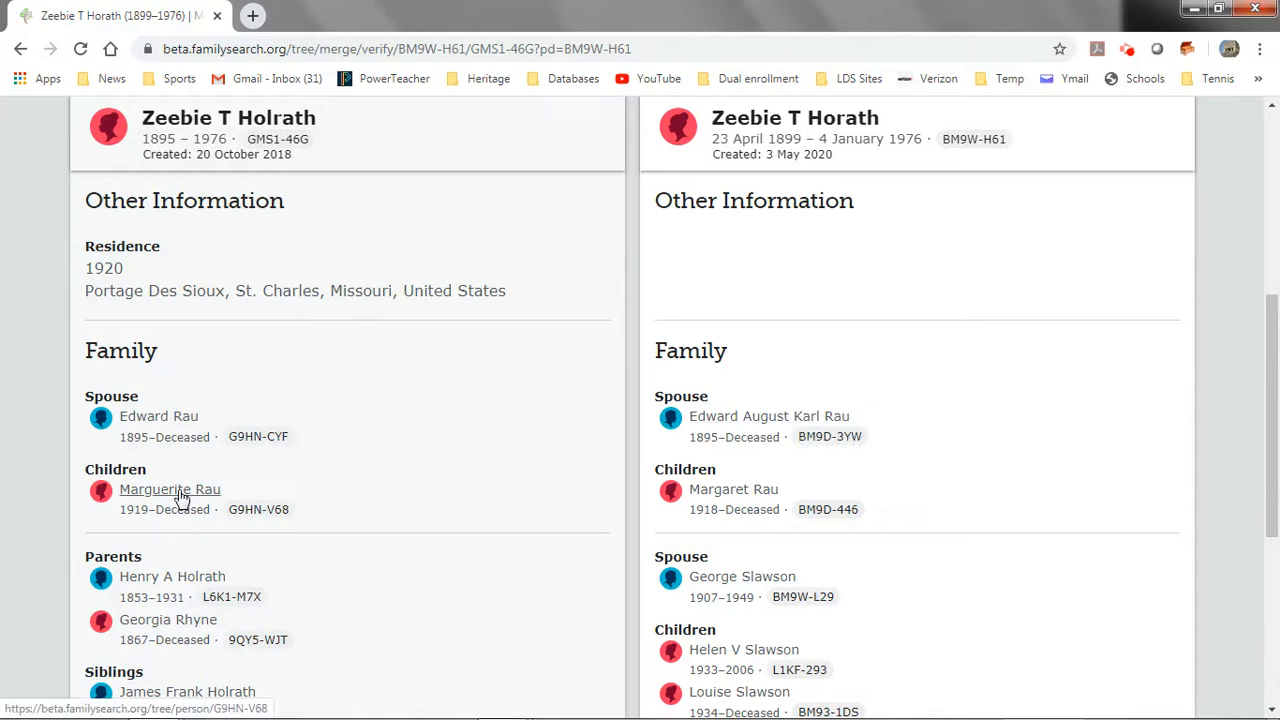
pyautogui.scroll(-2, 502, 488)
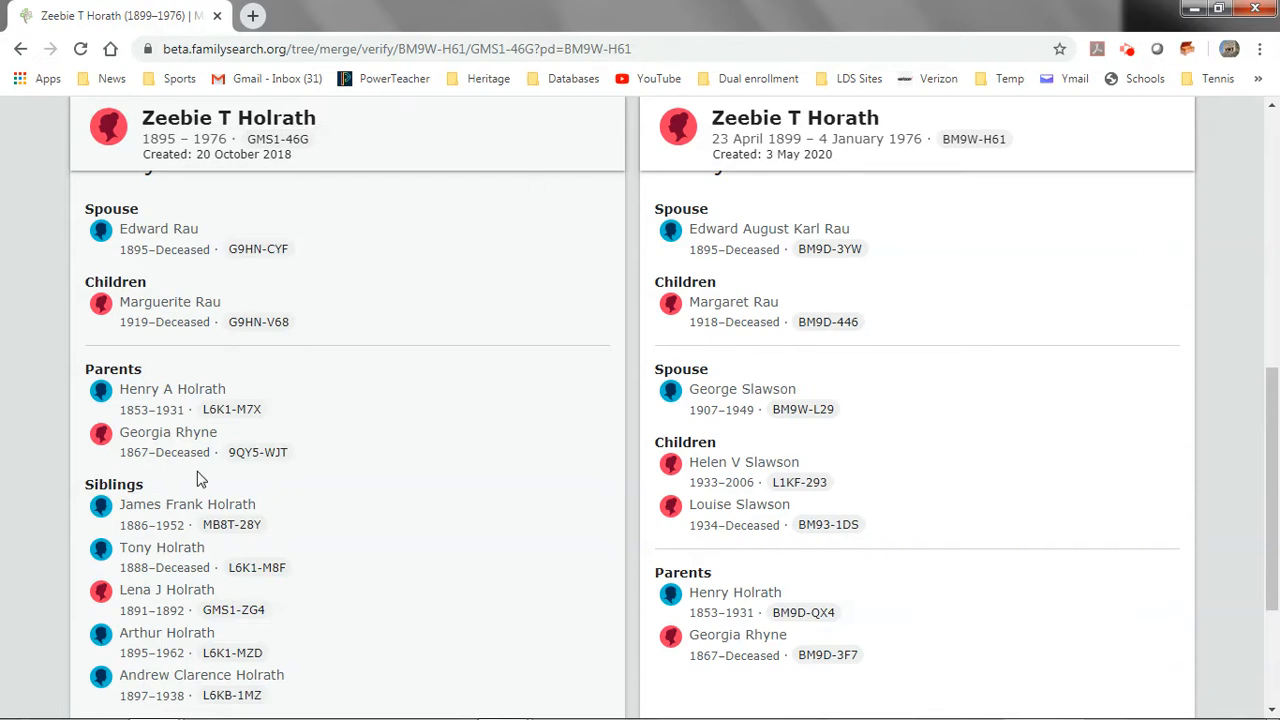
pyautogui.scroll(-1, 197, 479)
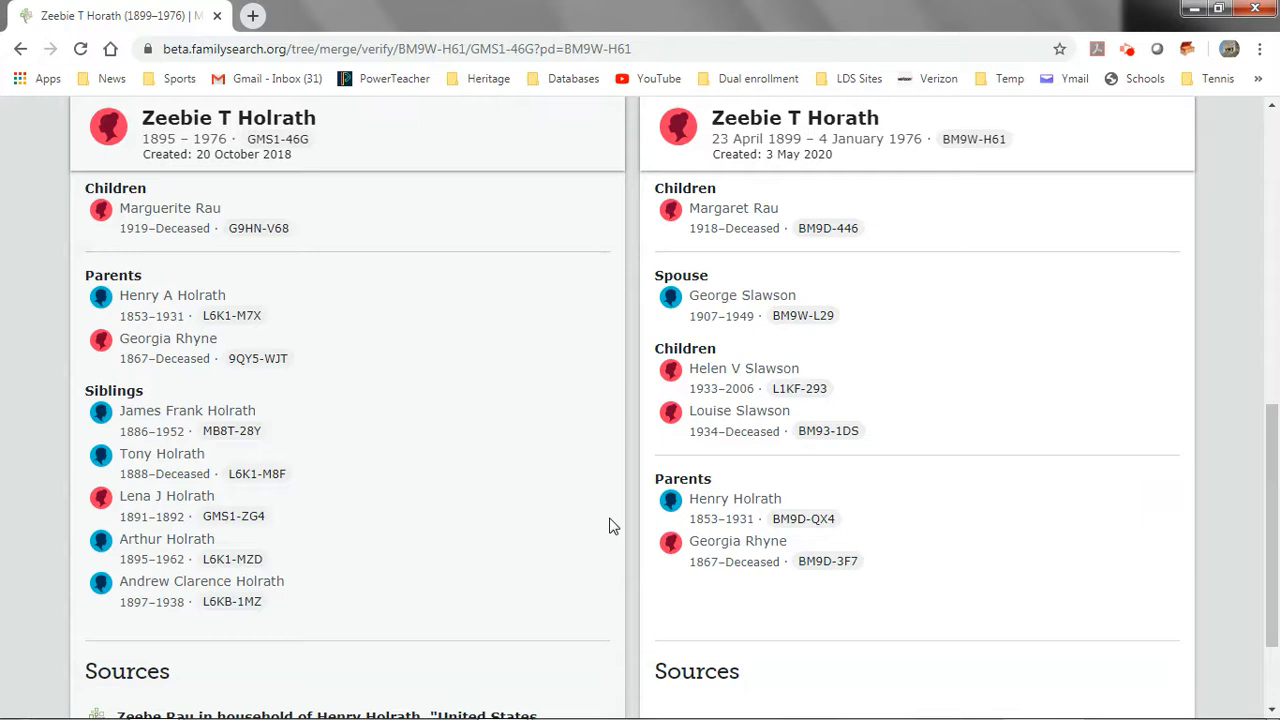
pyautogui.scroll(2, 500, 470)
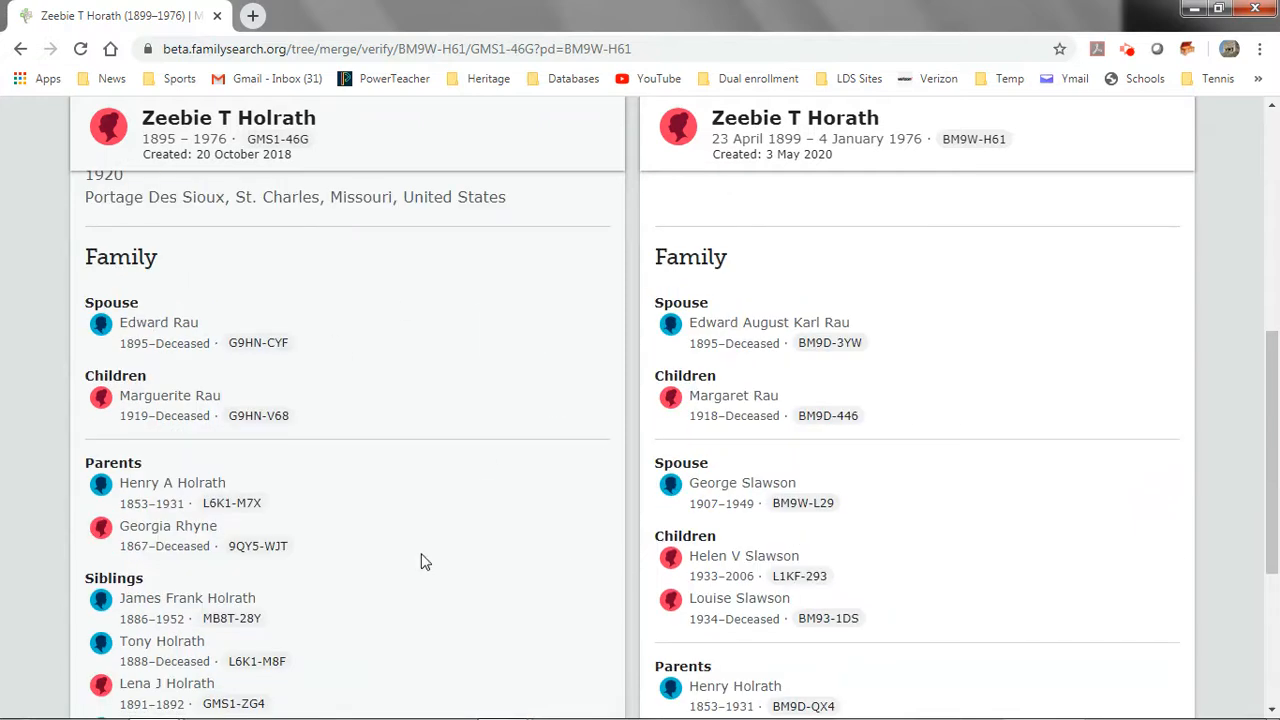
pyautogui.scroll(-3, 421, 562)
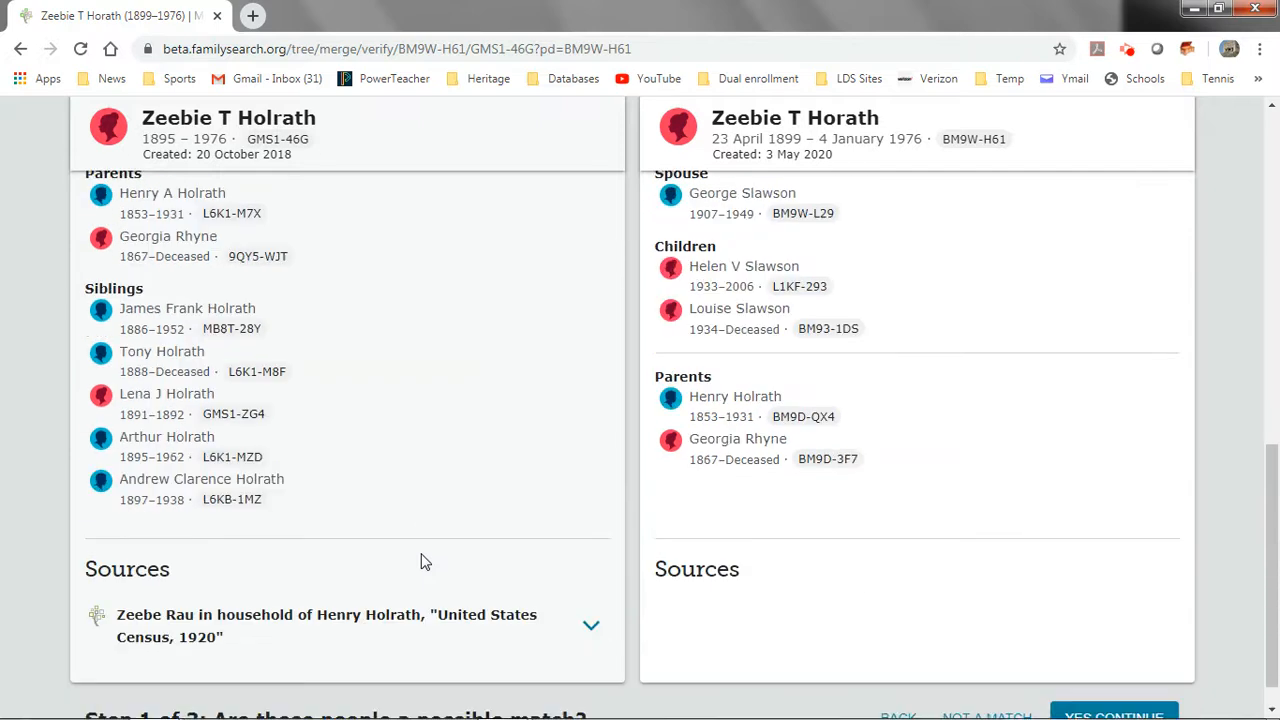
pyautogui.scroll(7, 422, 558)
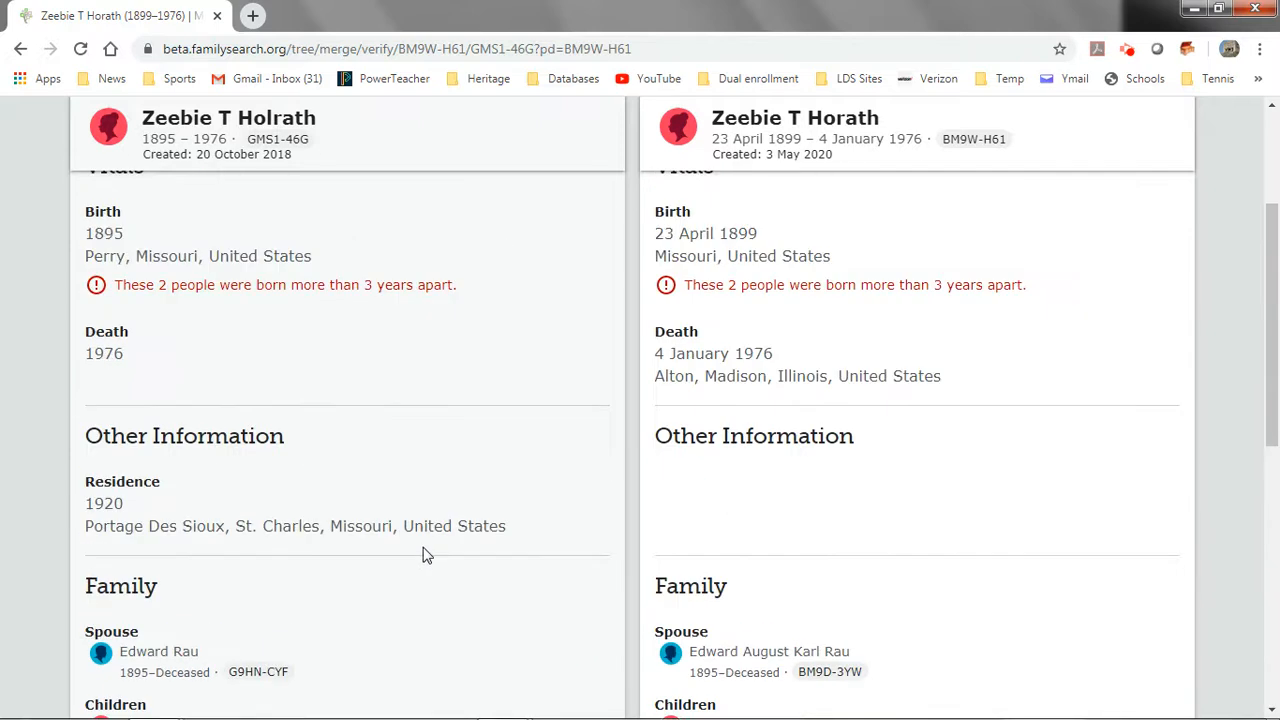
pyautogui.scroll(2, 400, 446)
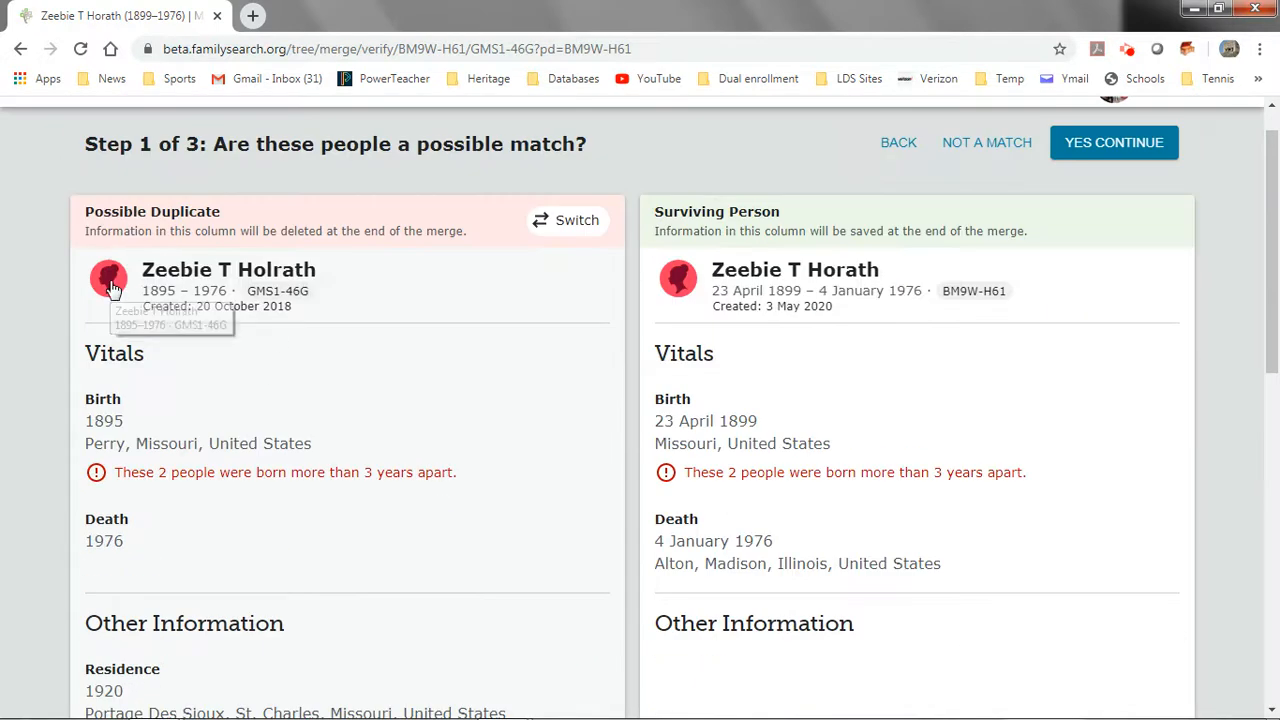
# - View the possible duplicate's summary card and the options for opening its tree link, and close the card
pyautogui.click(228, 272)
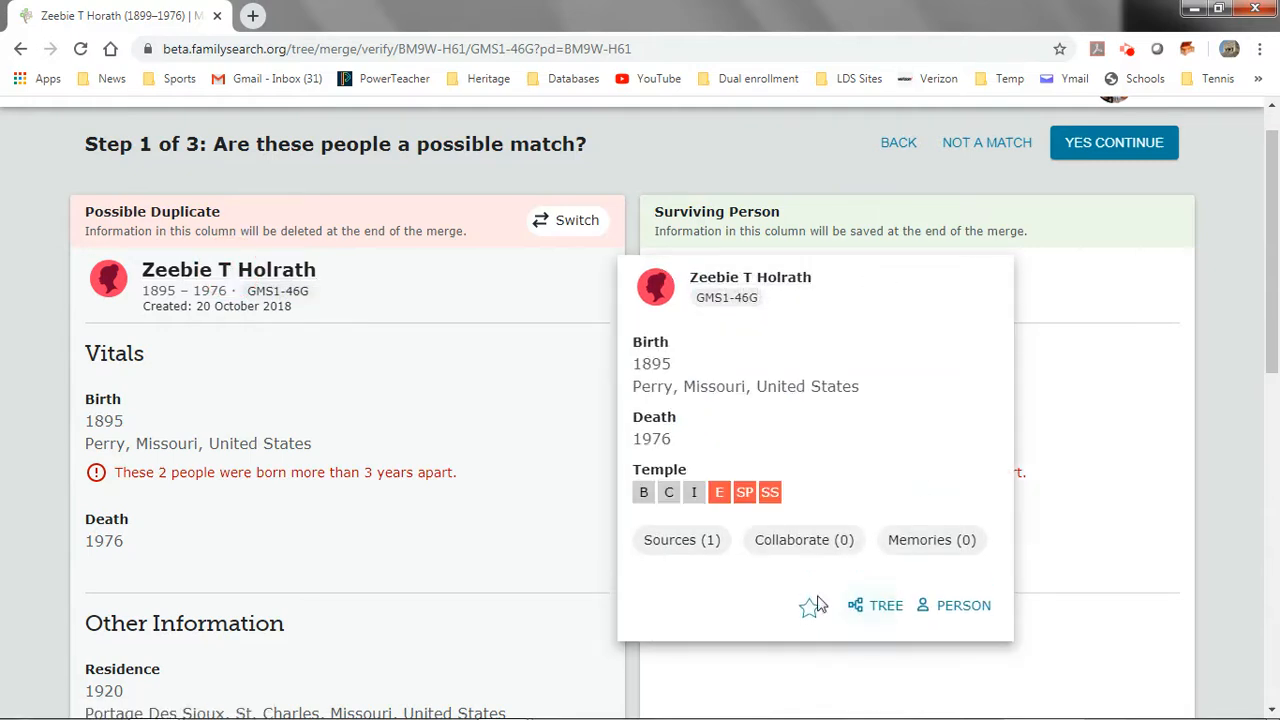
pyautogui.rightClick(885, 610)
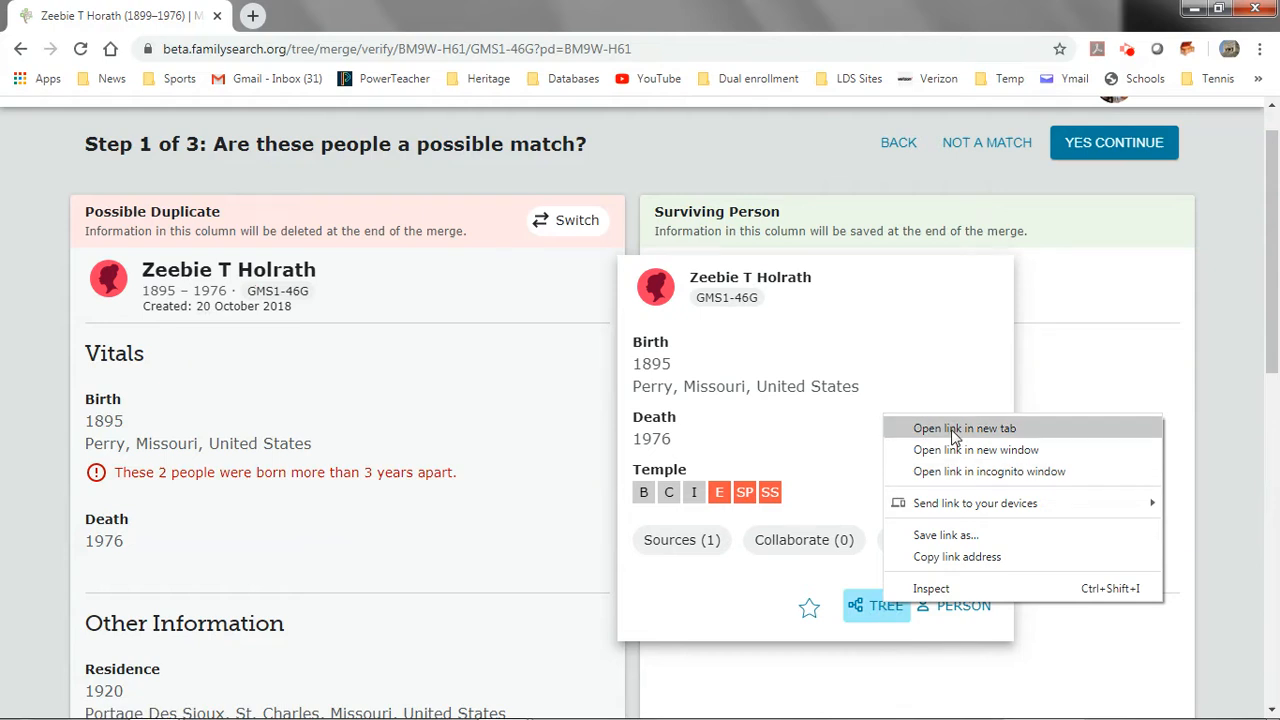
pyautogui.click(560, 310)
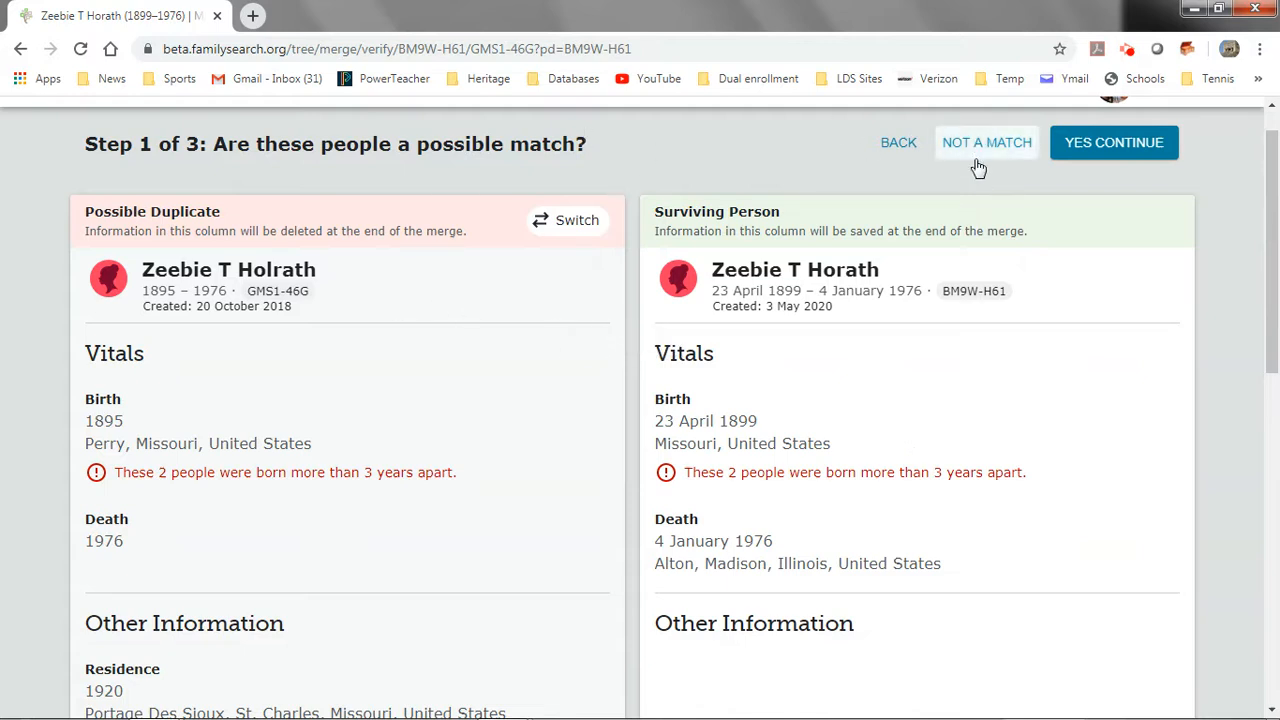
# - Bring up the option to switch the merge positions and dismiss it without switching
pyautogui.click(577, 220)
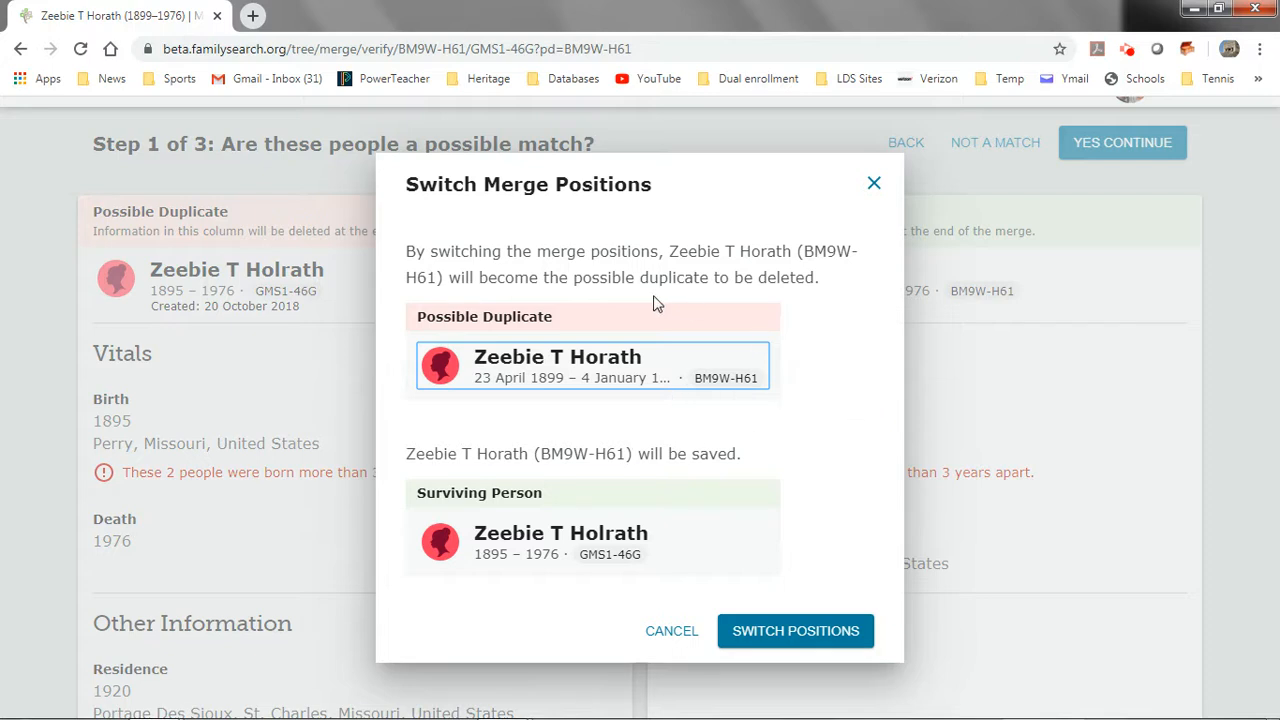
pyautogui.click(874, 186)
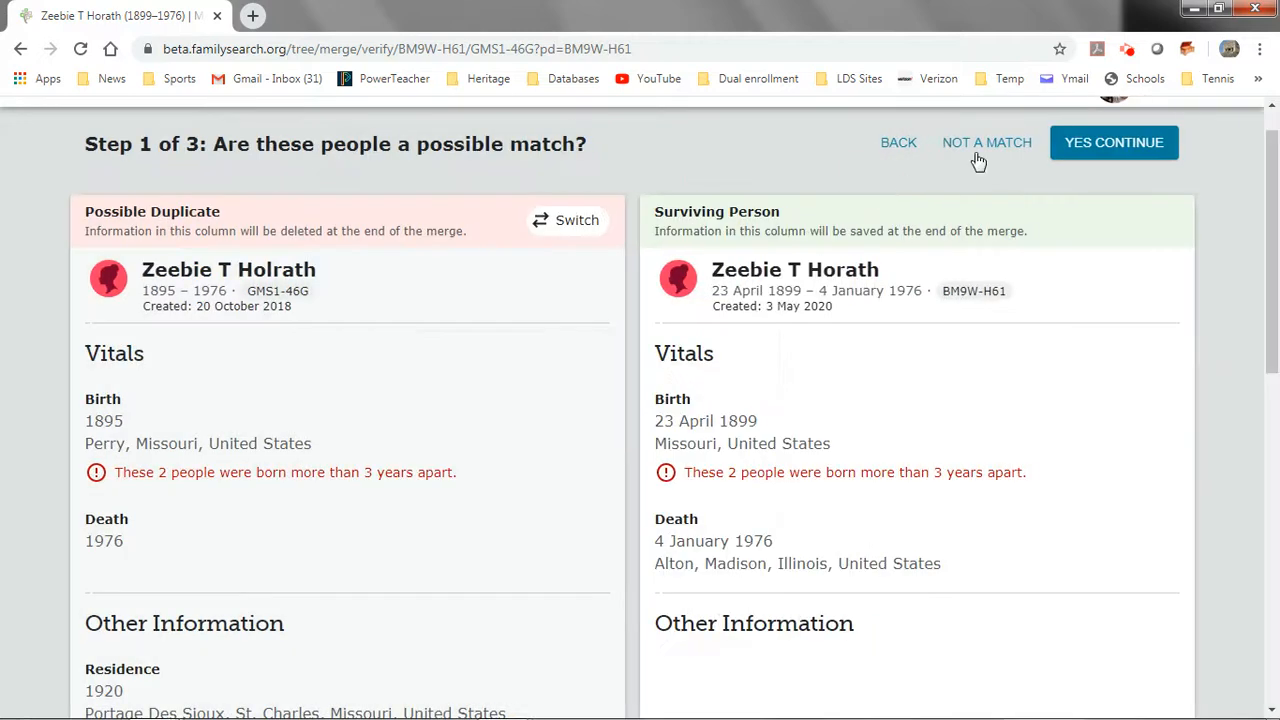
# - Confirm that the two records match and continue to step 2 of the merge
pyautogui.click(1098, 158)
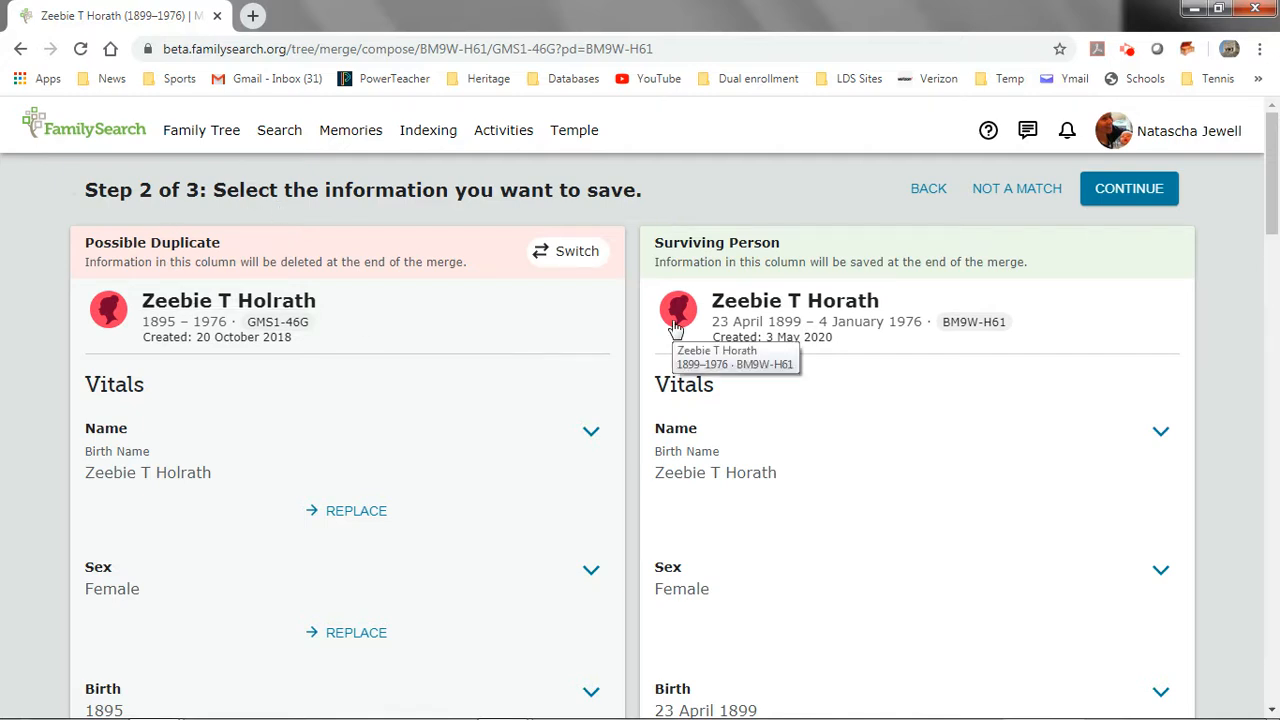
# - Try replacing the surviving person's birth information with the duplicate's, and undo the replacement
pyautogui.scroll(-1, 397, 408)
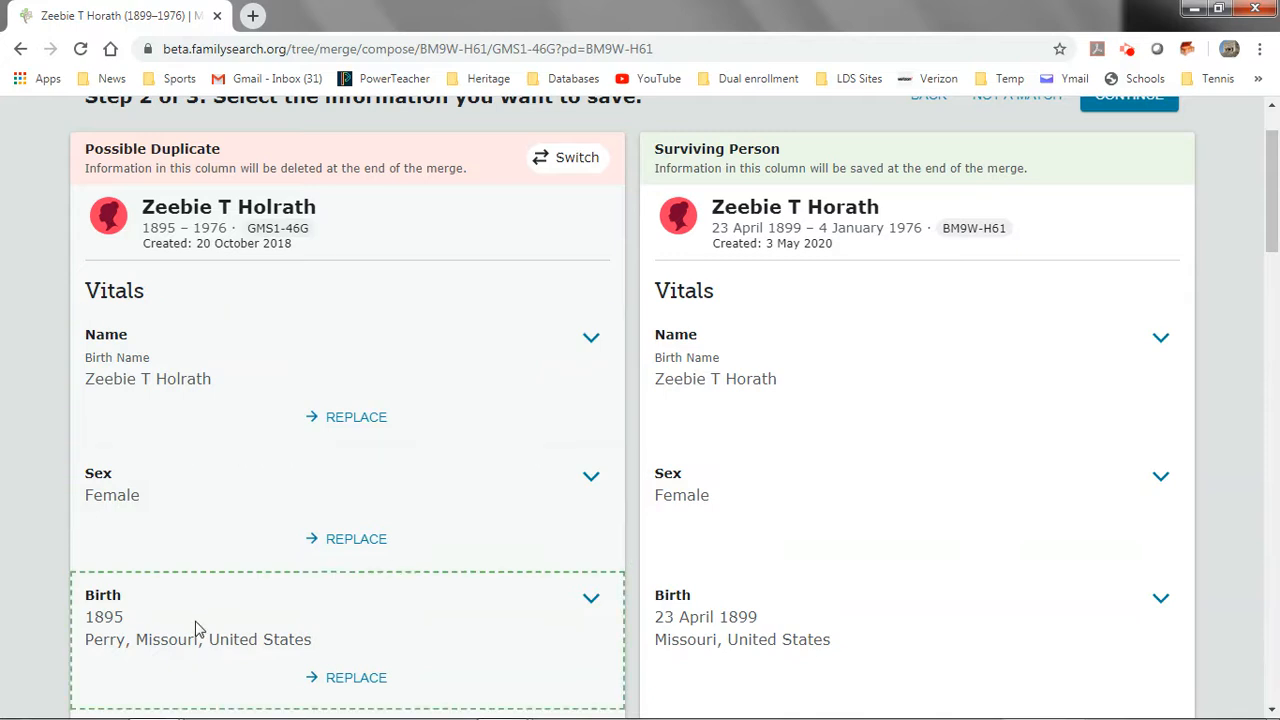
pyautogui.scroll(-1, 280, 627)
pyautogui.scroll(-2, 280, 627)
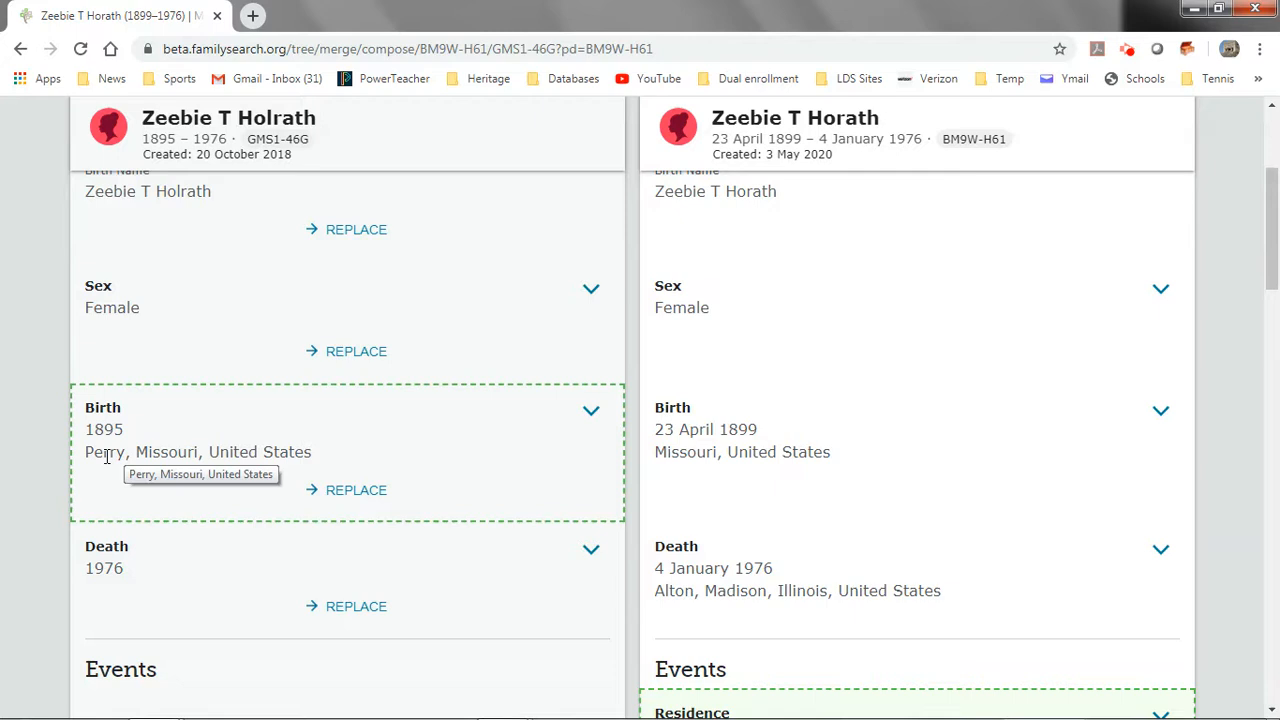
pyautogui.click(341, 491)
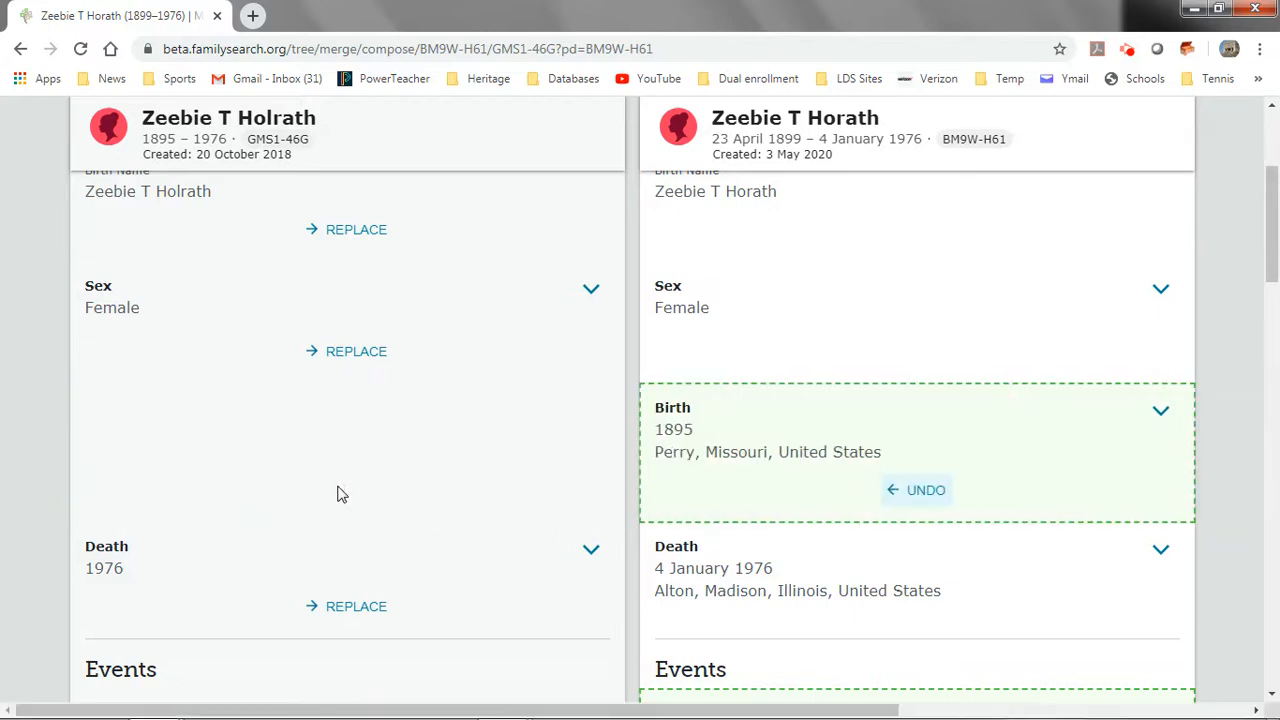
pyautogui.click(926, 491)
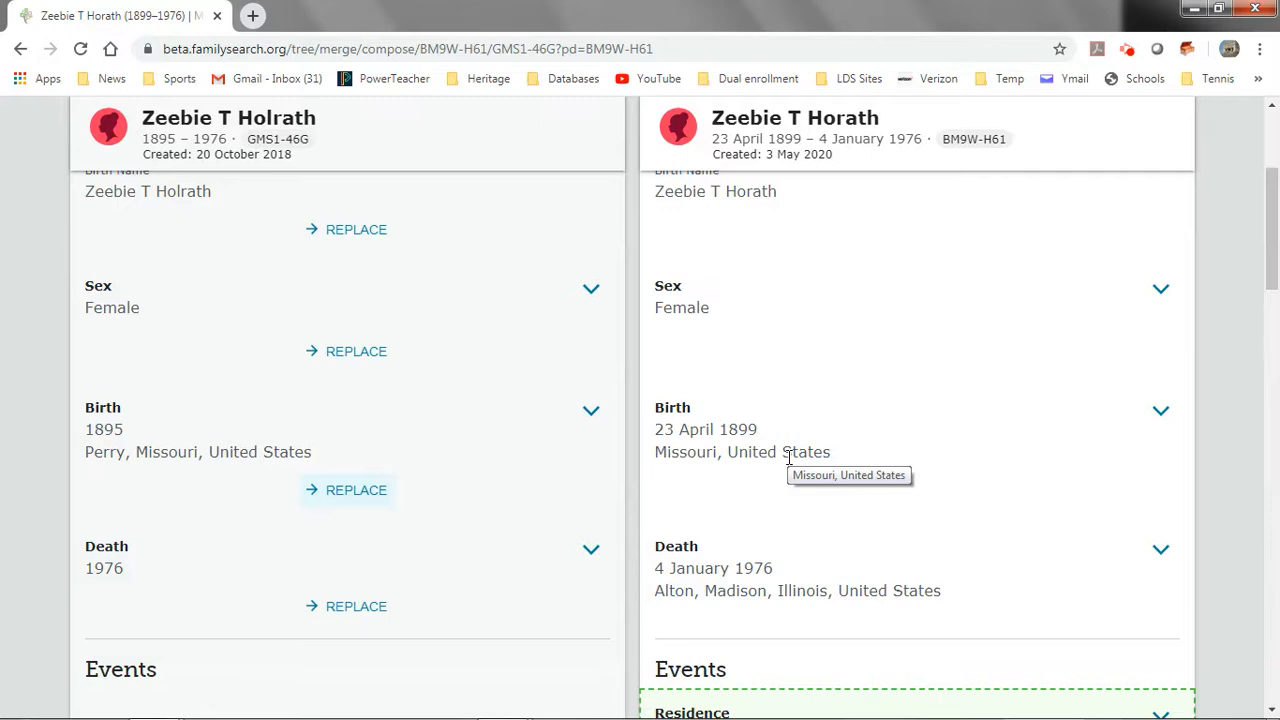
# - Examine the surviving person's death, residence event, and spouse-and-children groups, comparing the carried-over spouse and child with the existing ones
pyautogui.scroll(-3, 789, 457)
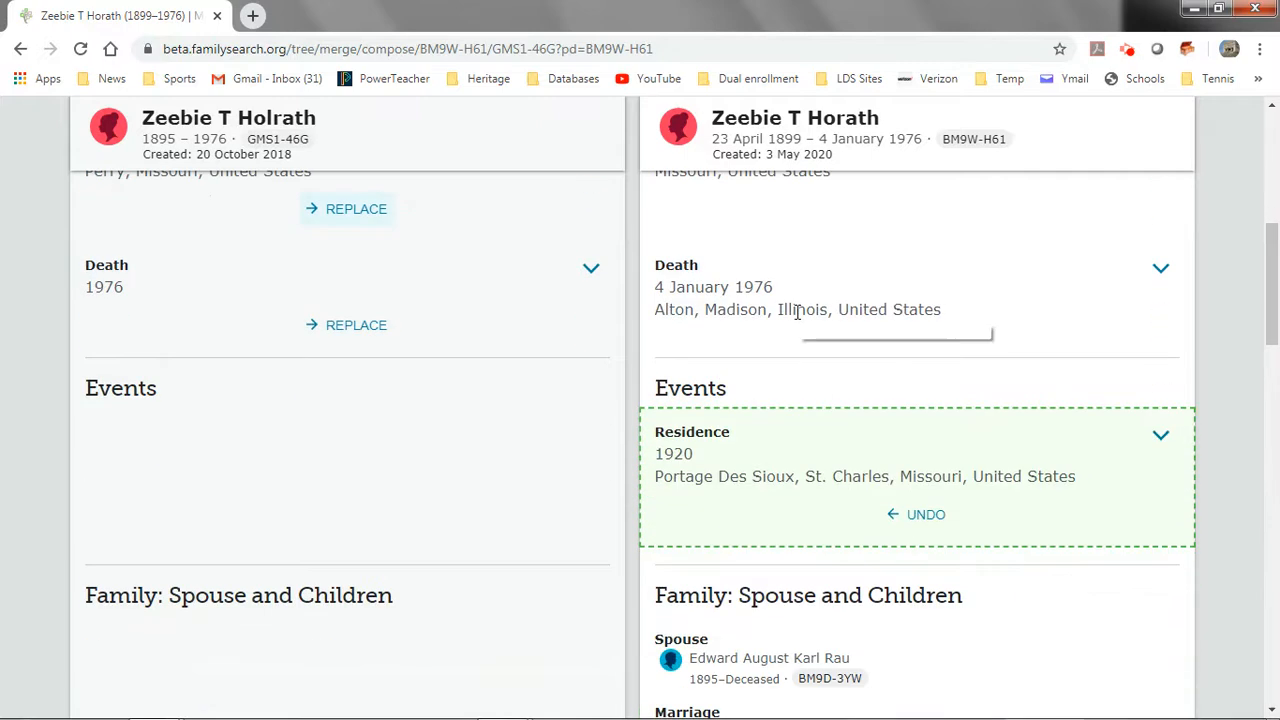
pyautogui.scroll(-1, 813, 304)
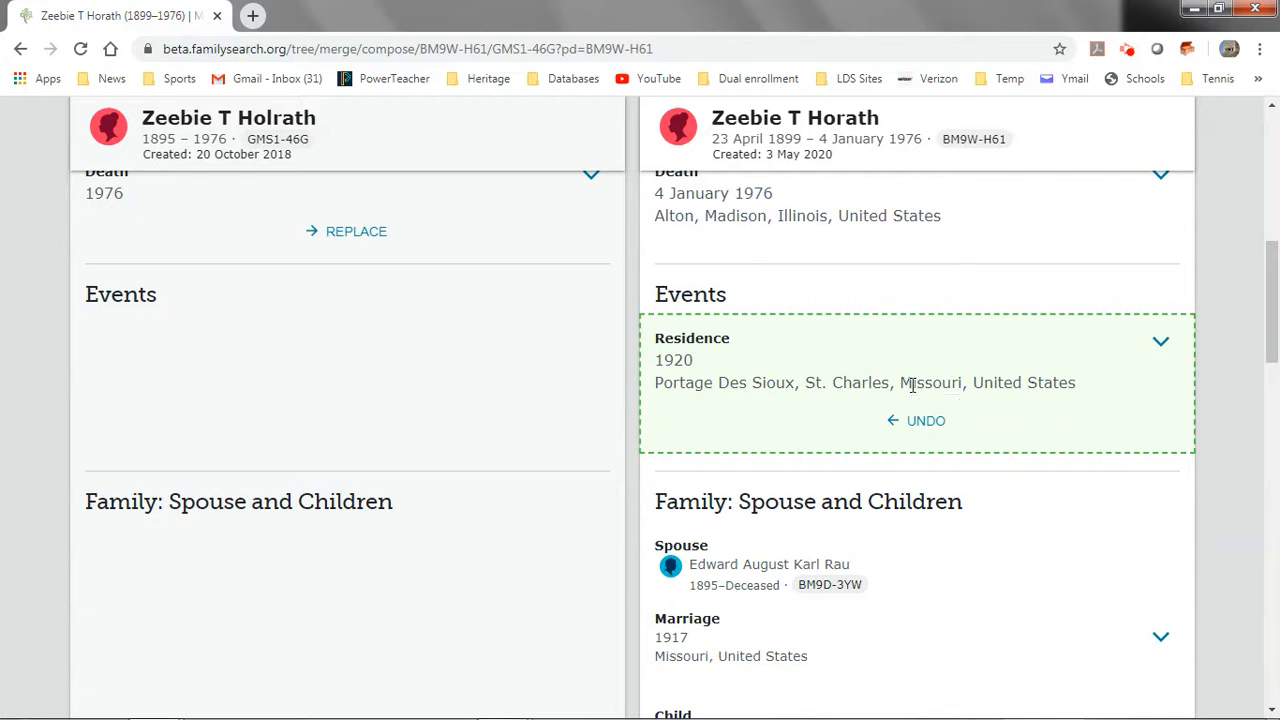
pyautogui.scroll(-3, 912, 385)
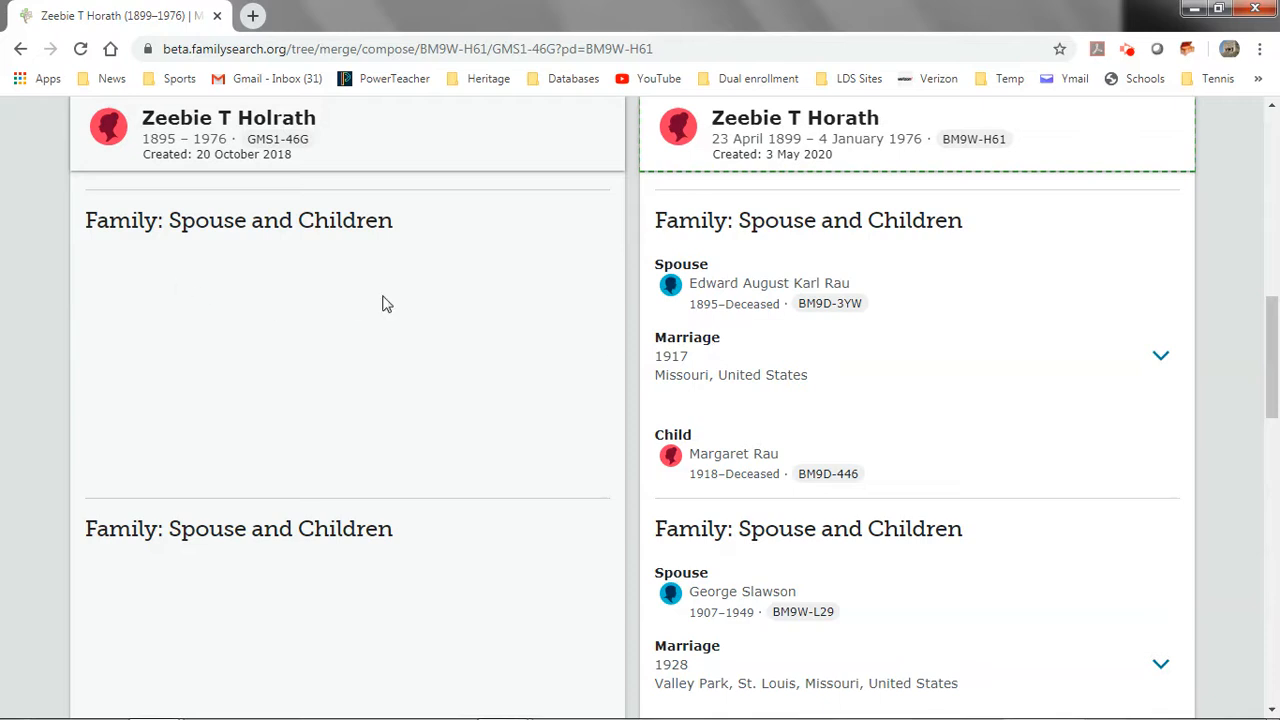
pyautogui.scroll(-3, 371, 500)
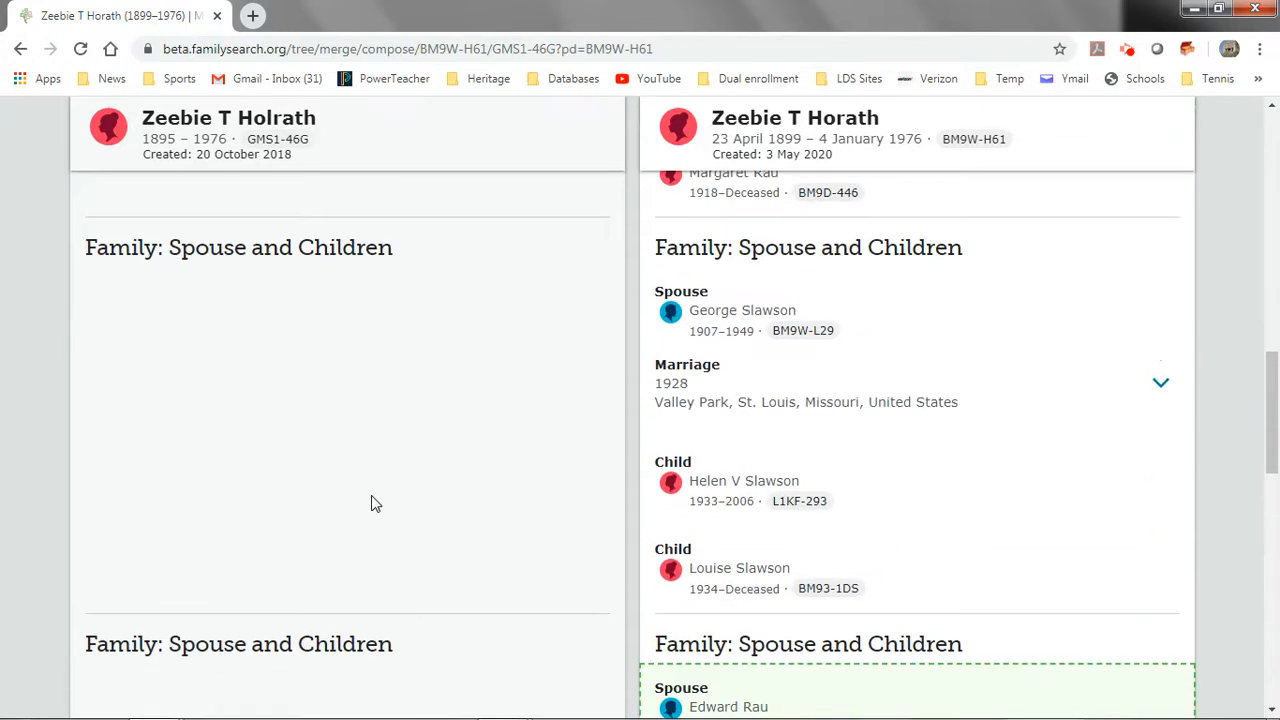
pyautogui.scroll(-3, 371, 503)
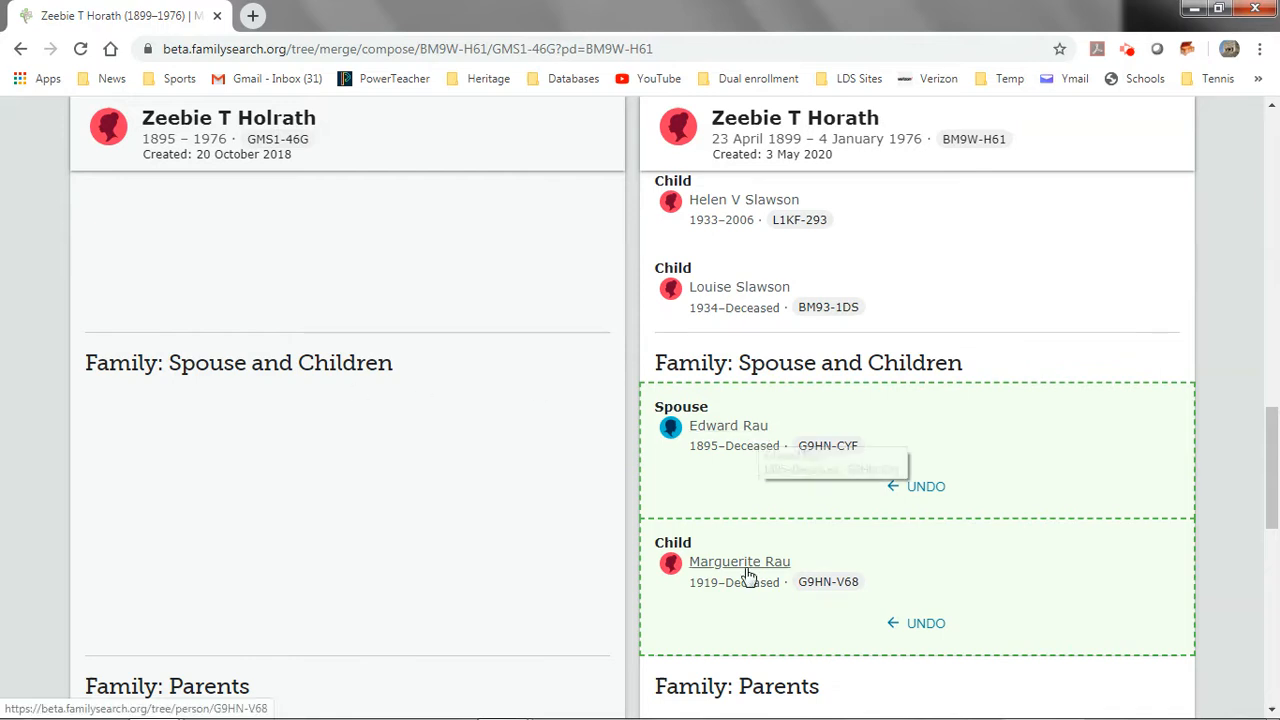
pyautogui.scroll(3, 749, 577)
pyautogui.scroll(1, 749, 577)
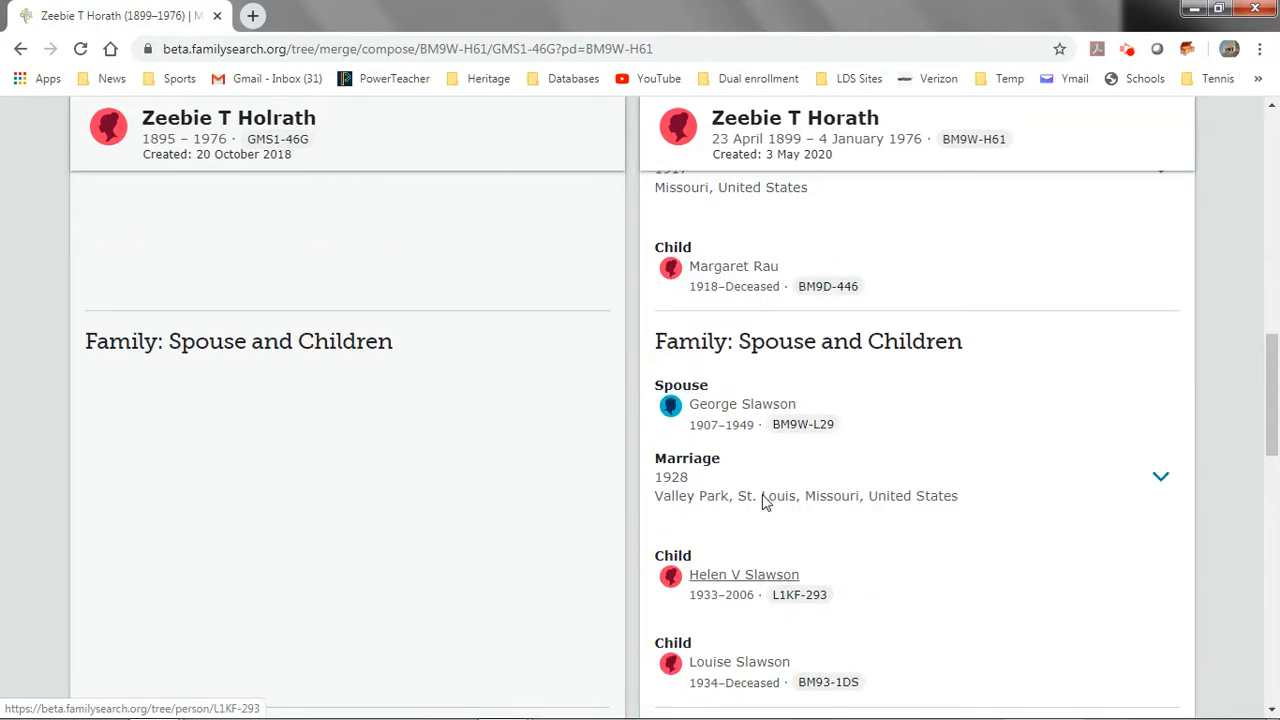
pyautogui.scroll(1, 731, 335)
pyautogui.scroll(2, 735, 250)
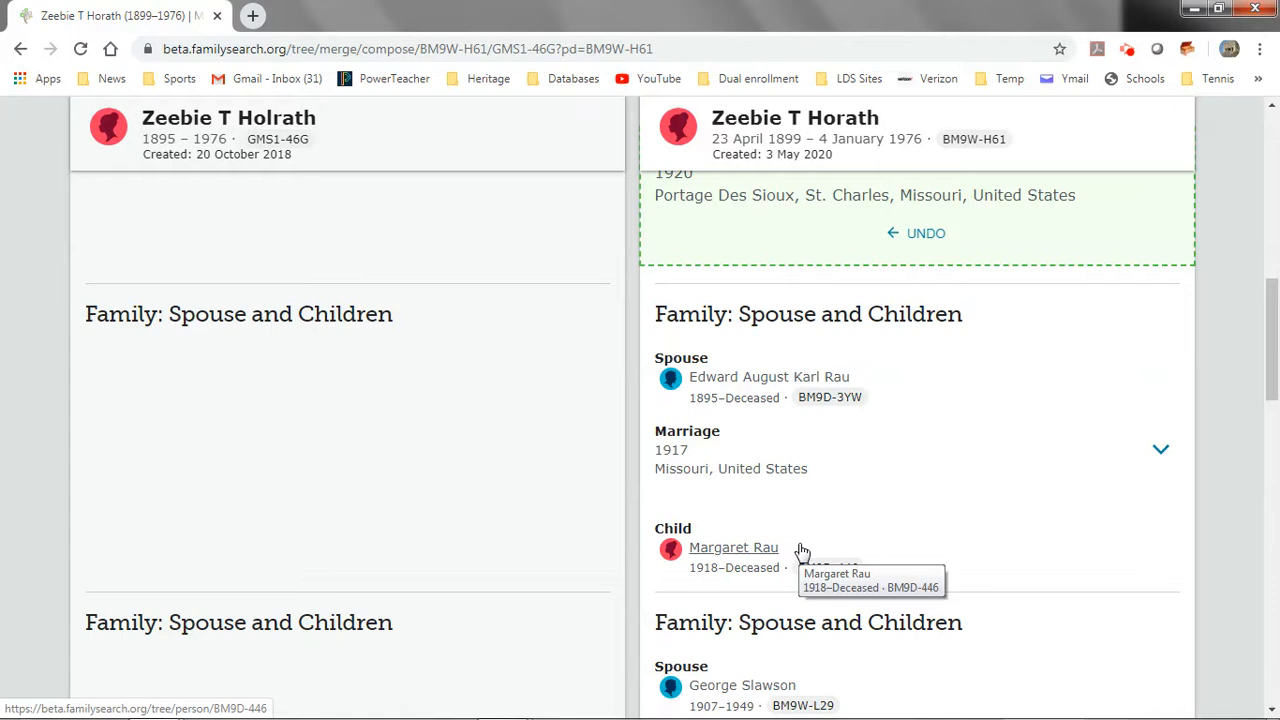
# - Review the remaining spouse, child, parent and source groups, keep the carried-over entries, and continue to step 3 of the merge
pyautogui.scroll(-4, 800, 551)
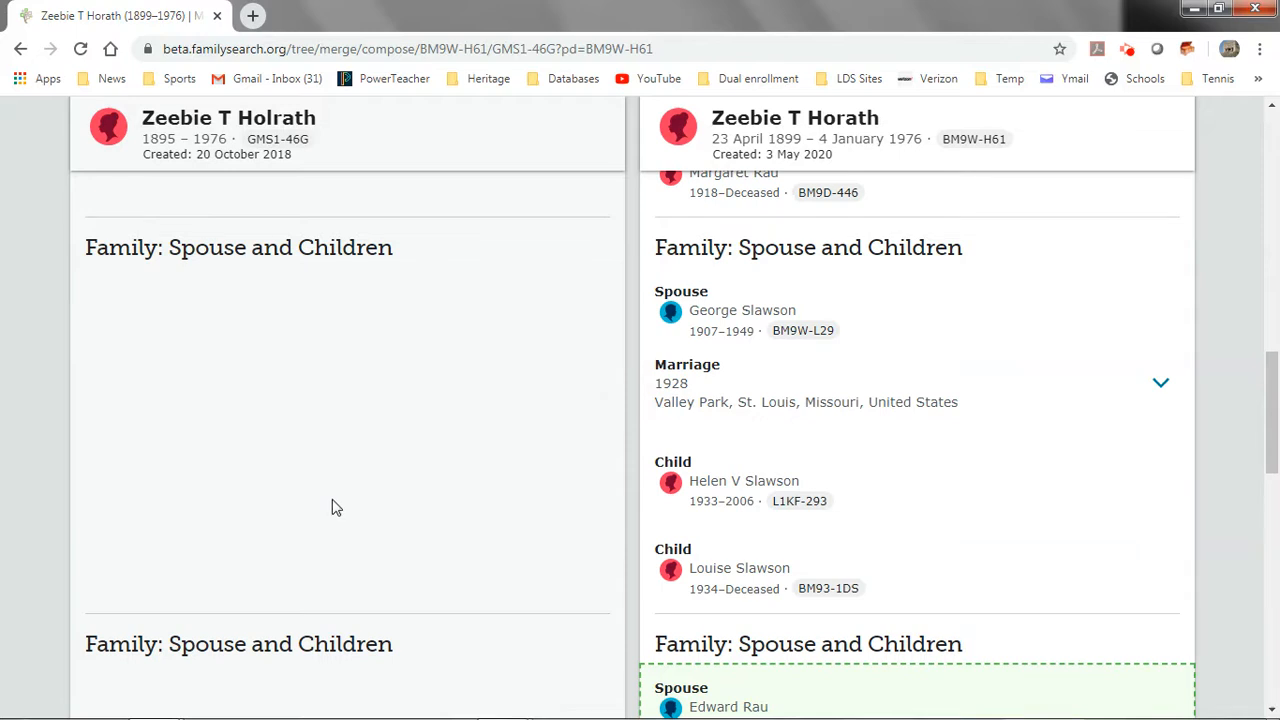
pyautogui.scroll(-3, 336, 508)
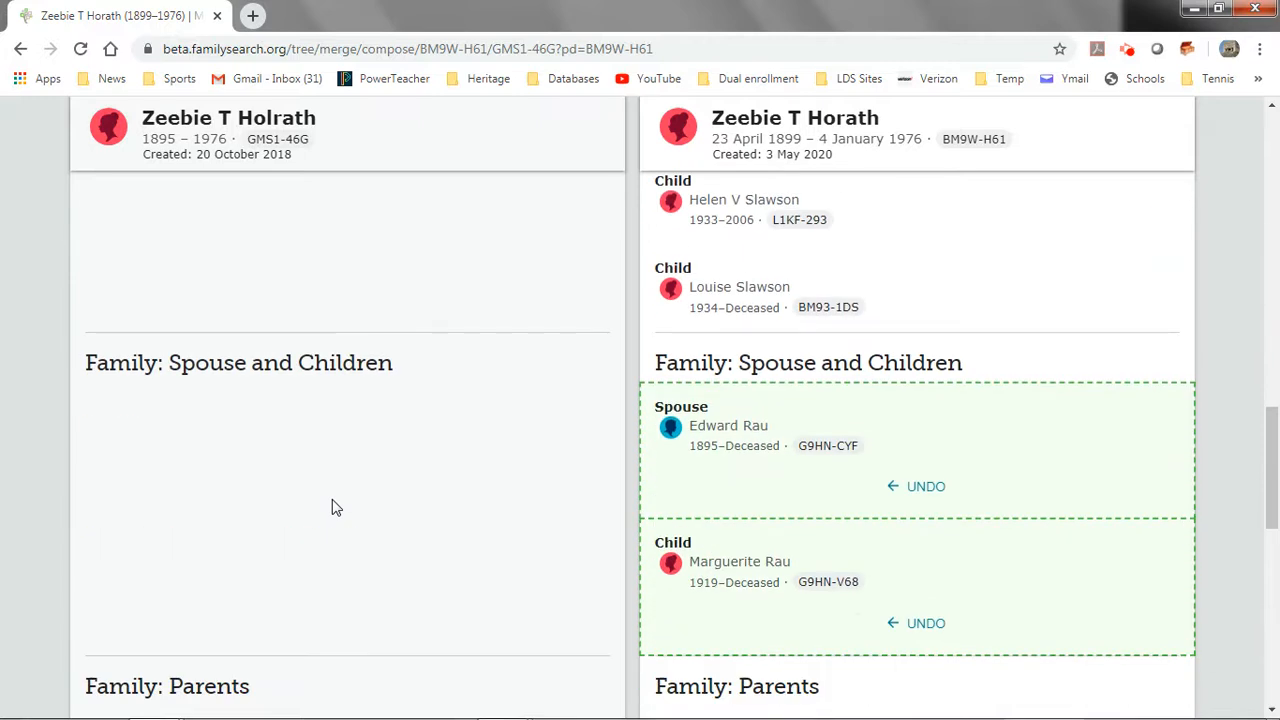
pyautogui.scroll(-3, 335, 508)
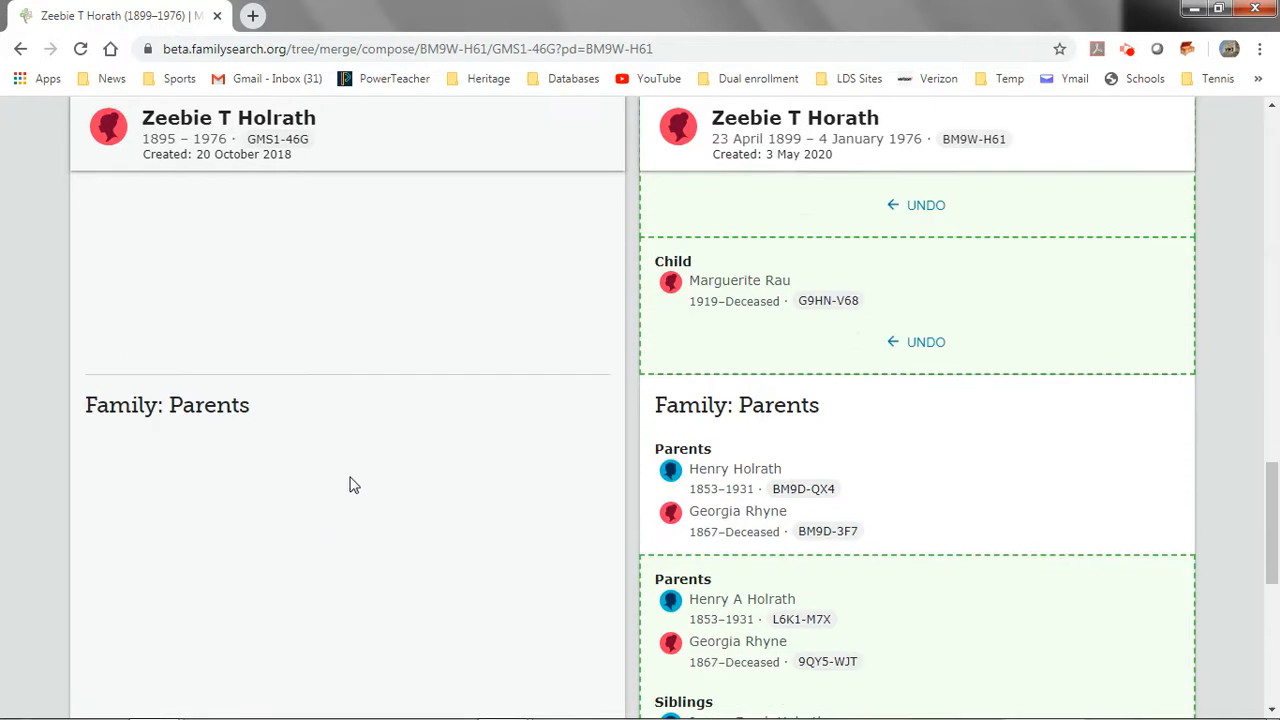
pyautogui.scroll(-3, 185, 489)
pyautogui.scroll(1, 300, 460)
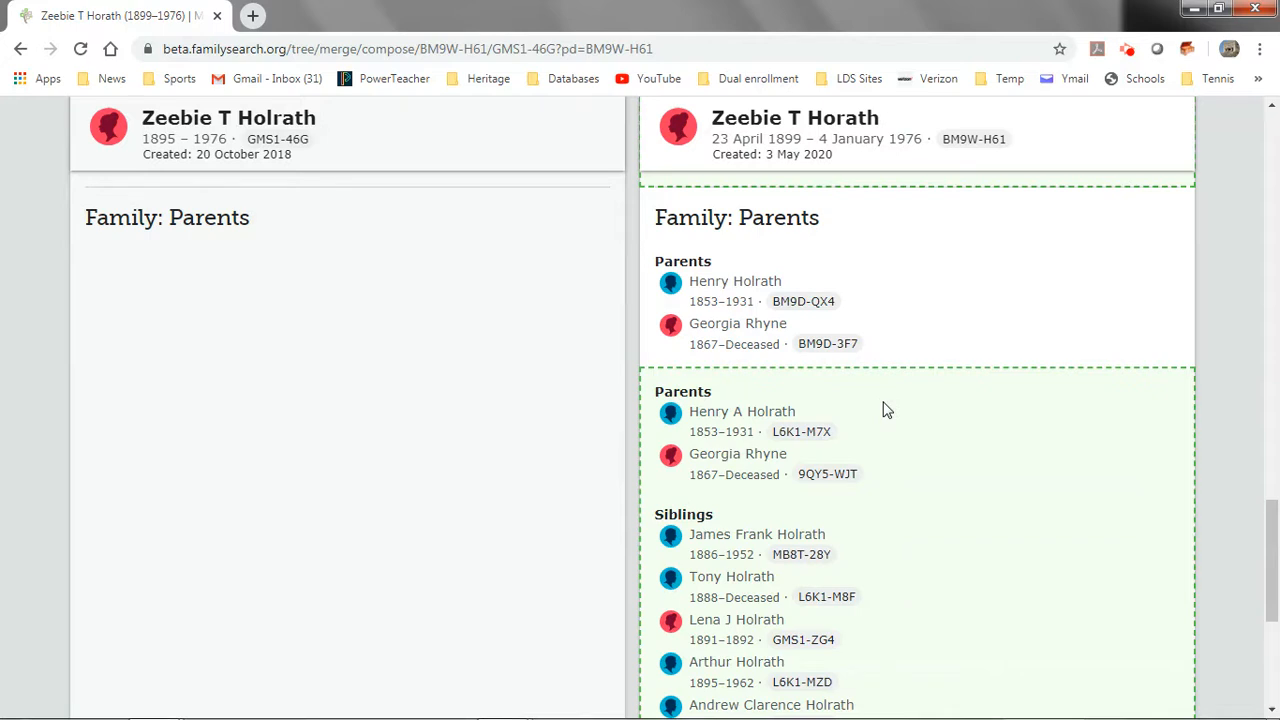
pyautogui.scroll(-3, 577, 492)
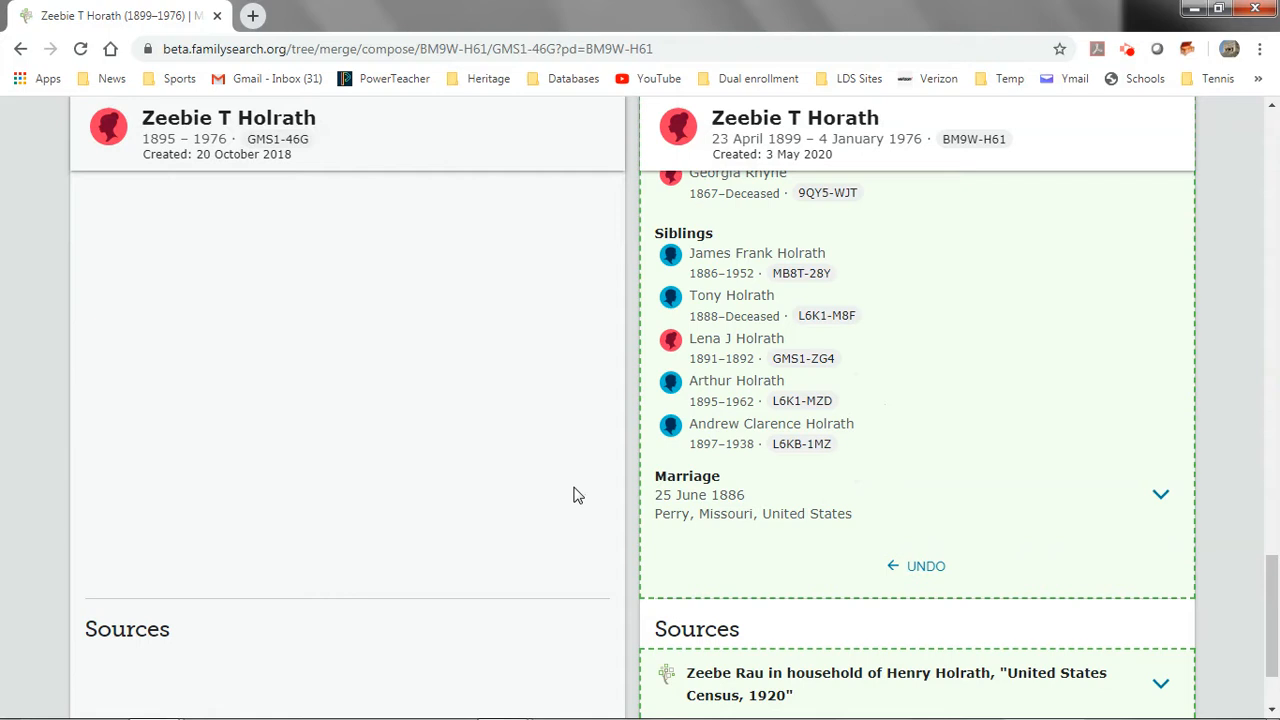
pyautogui.scroll(-2, 577, 492)
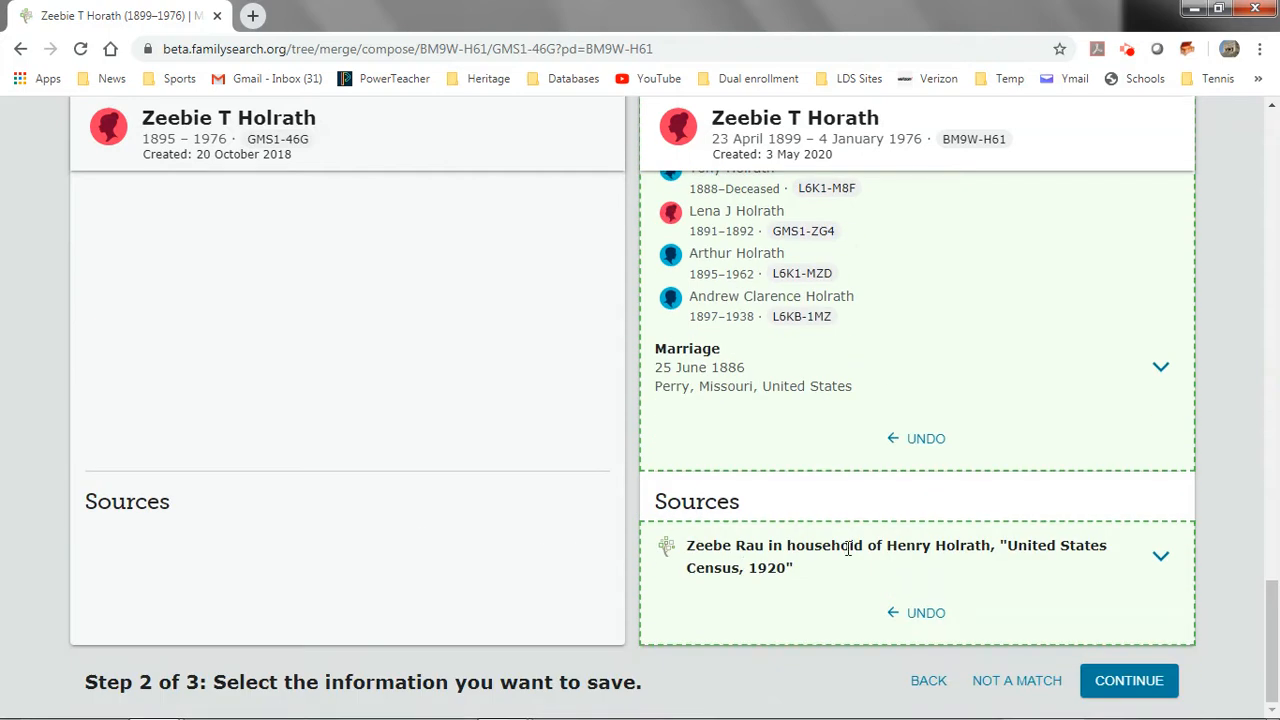
pyautogui.click(1138, 695)
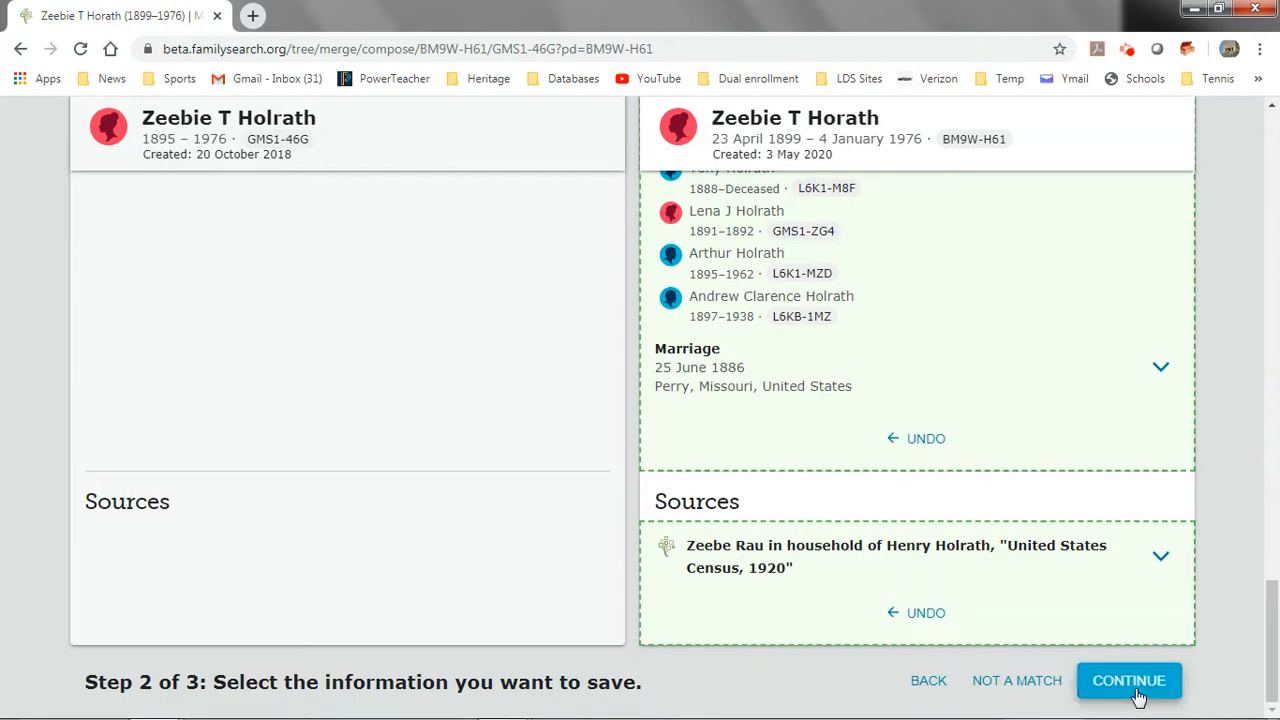
pyautogui.click(1138, 695)
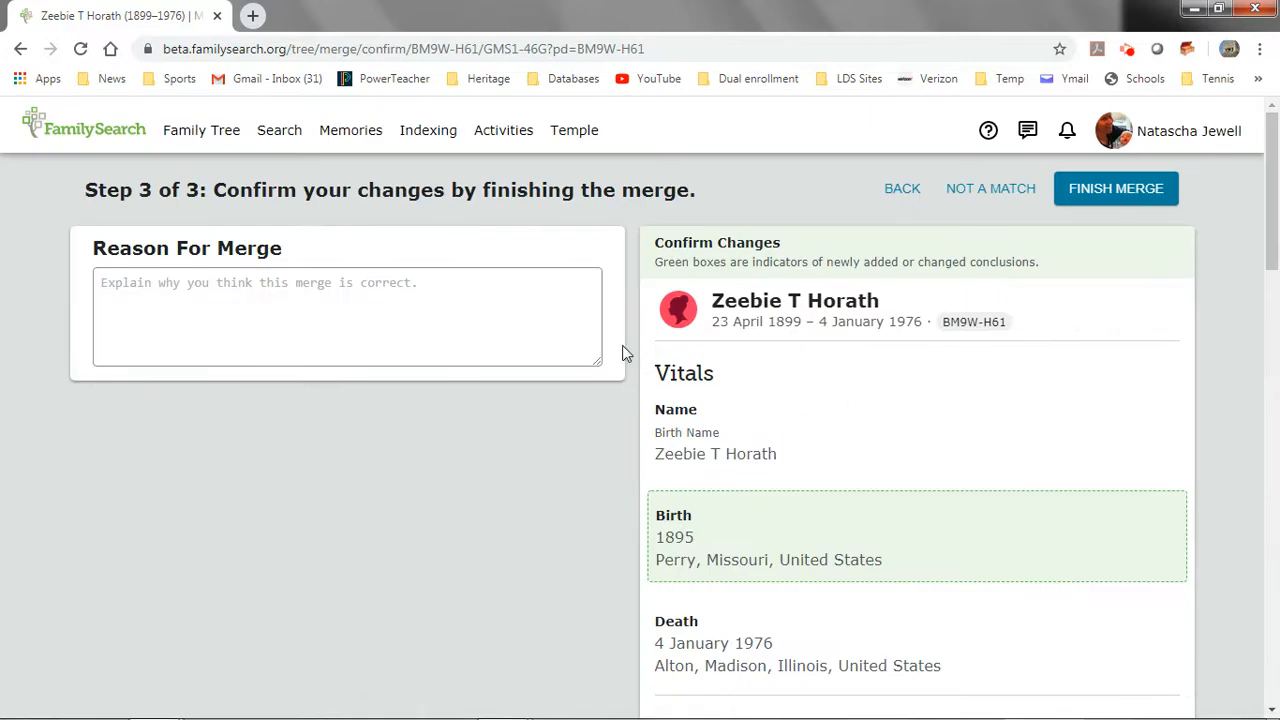
# - Enter "Names and relationships match." as the reason for the merge and finish the merge
pyautogui.click(227, 284)
pyautogui.write('Names')
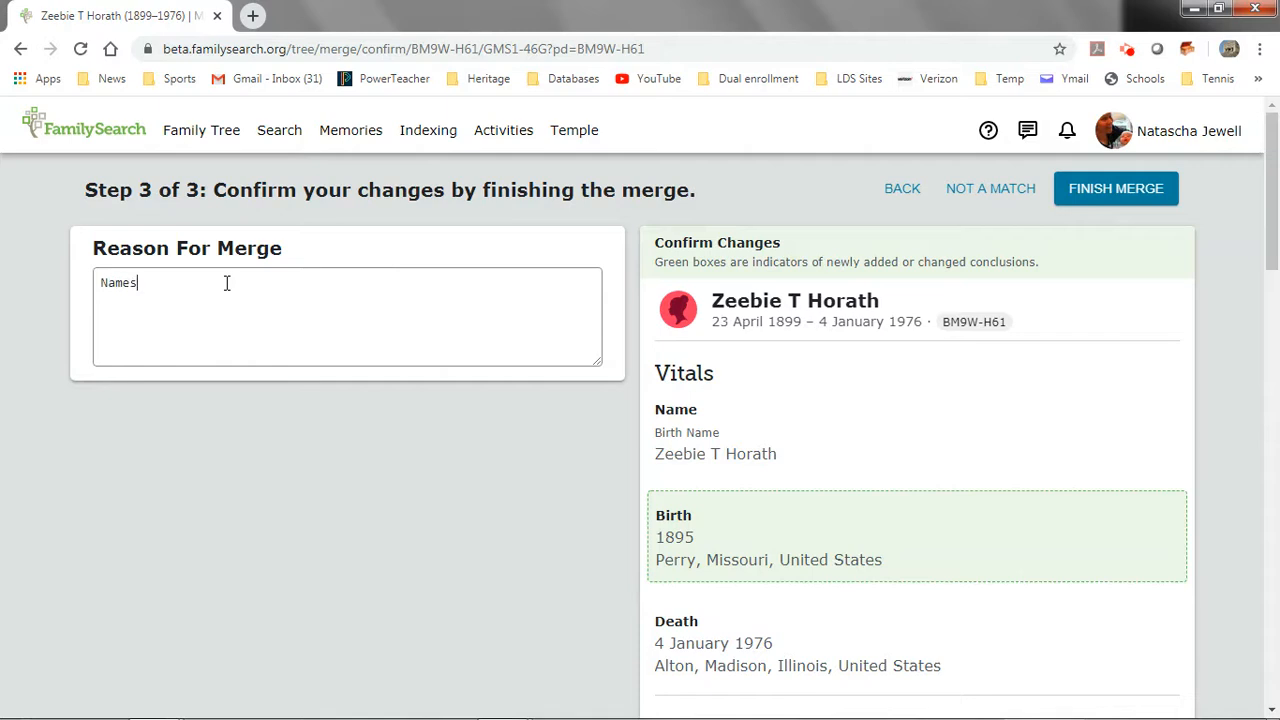
pyautogui.write(' and relationships match.')
pyautogui.click(1104, 199)
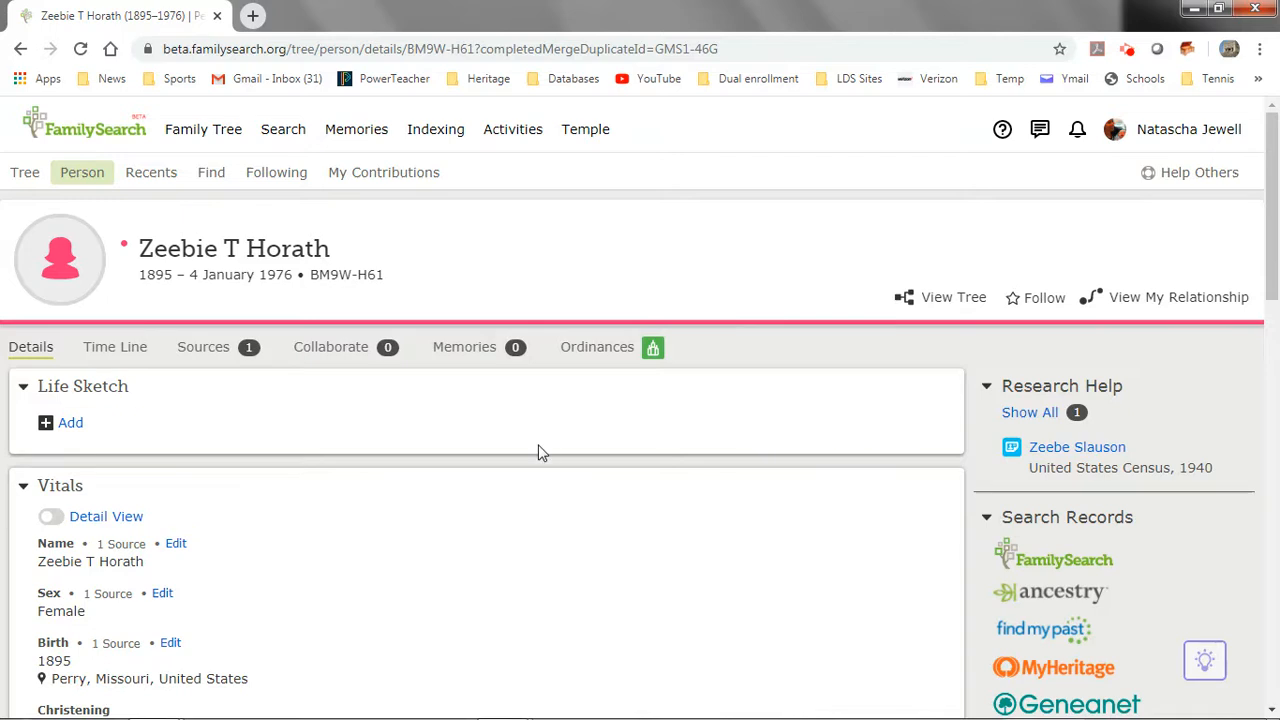
# - Examine the merged person's vitals and family members for duplicate spouses and parents, expanding the children of the unmarried-event spouse entry carried over from the duplicate
pyautogui.scroll(-1, 538, 453)
pyautogui.scroll(-6, 538, 453)
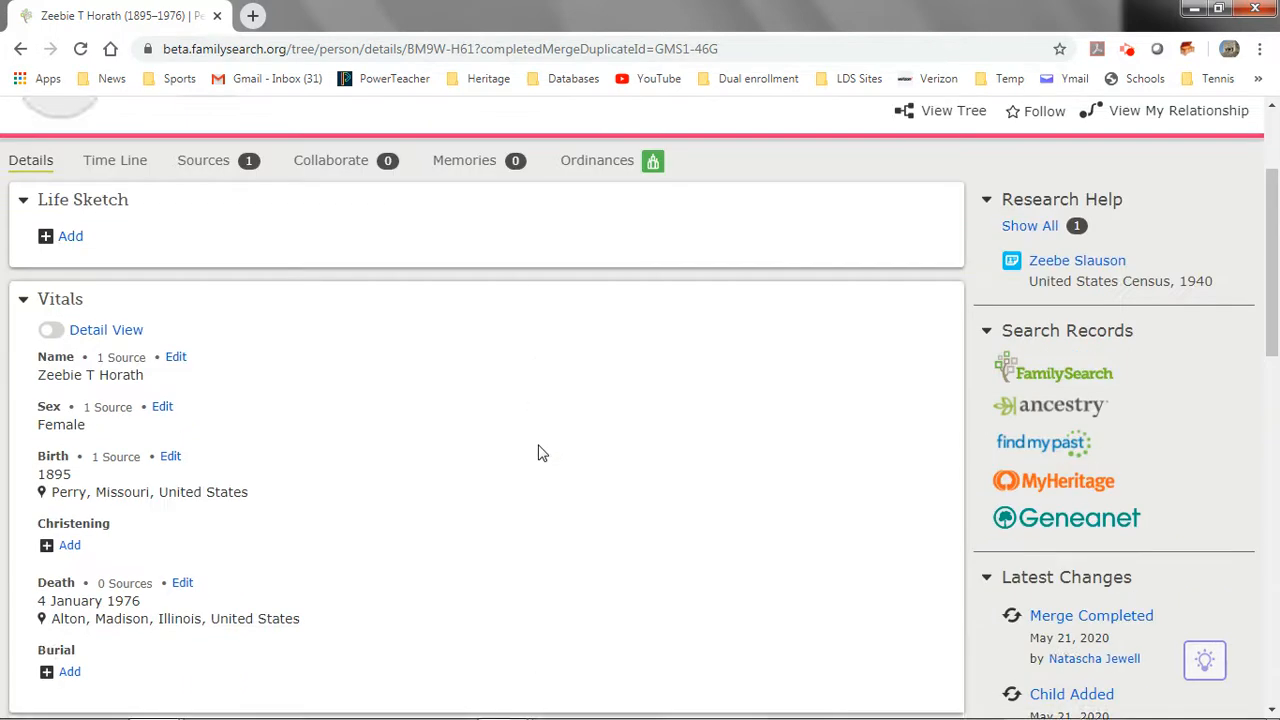
pyautogui.scroll(-1, 538, 453)
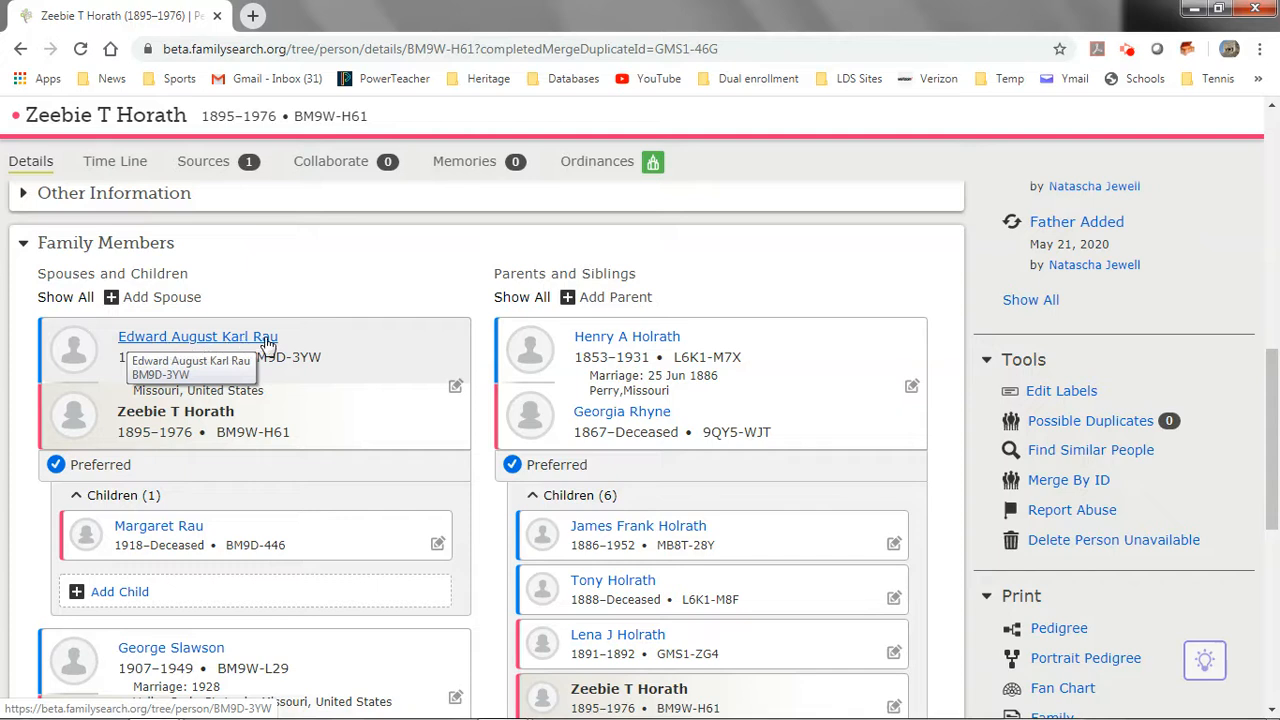
pyautogui.scroll(-2, 266, 341)
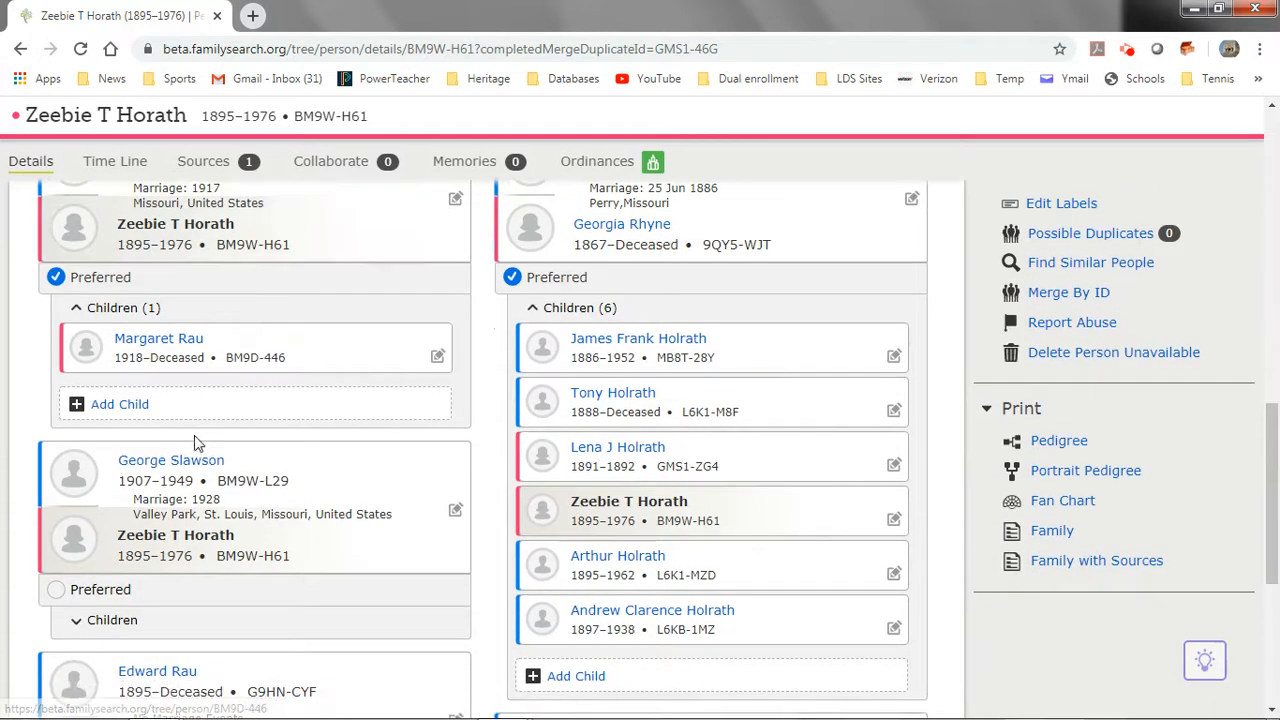
pyautogui.scroll(-3, 196, 443)
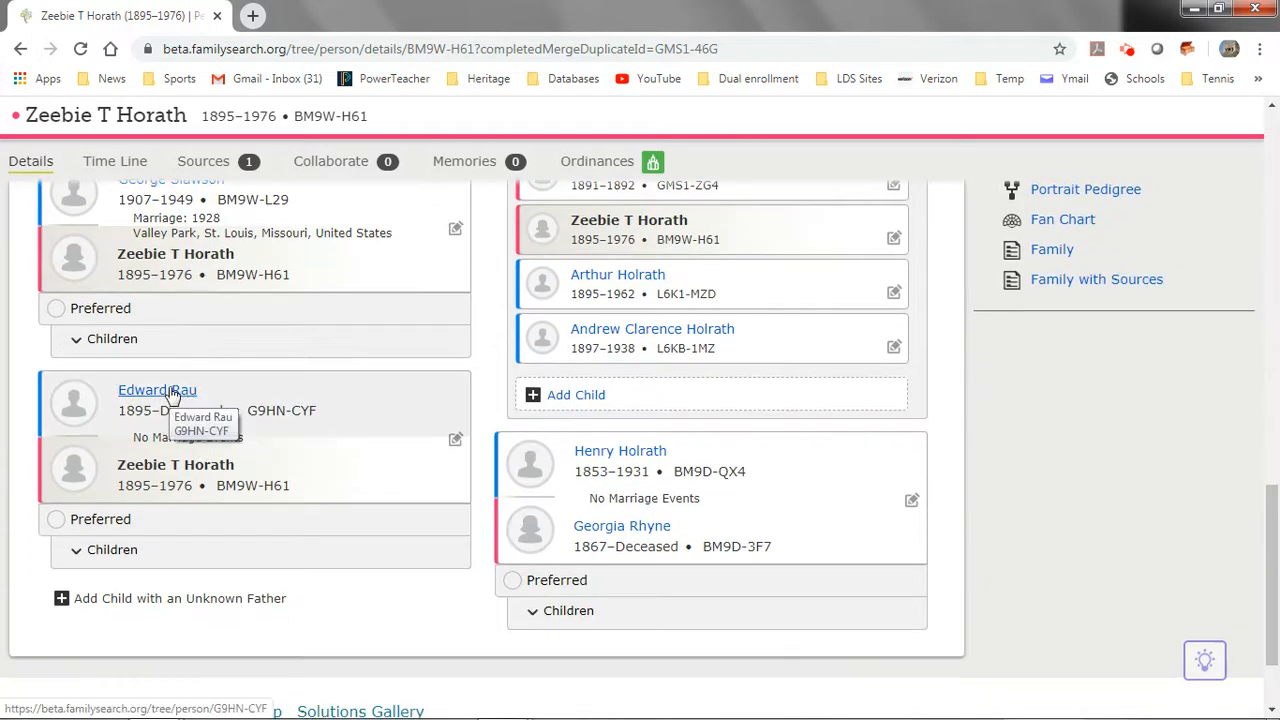
pyautogui.click(114, 551)
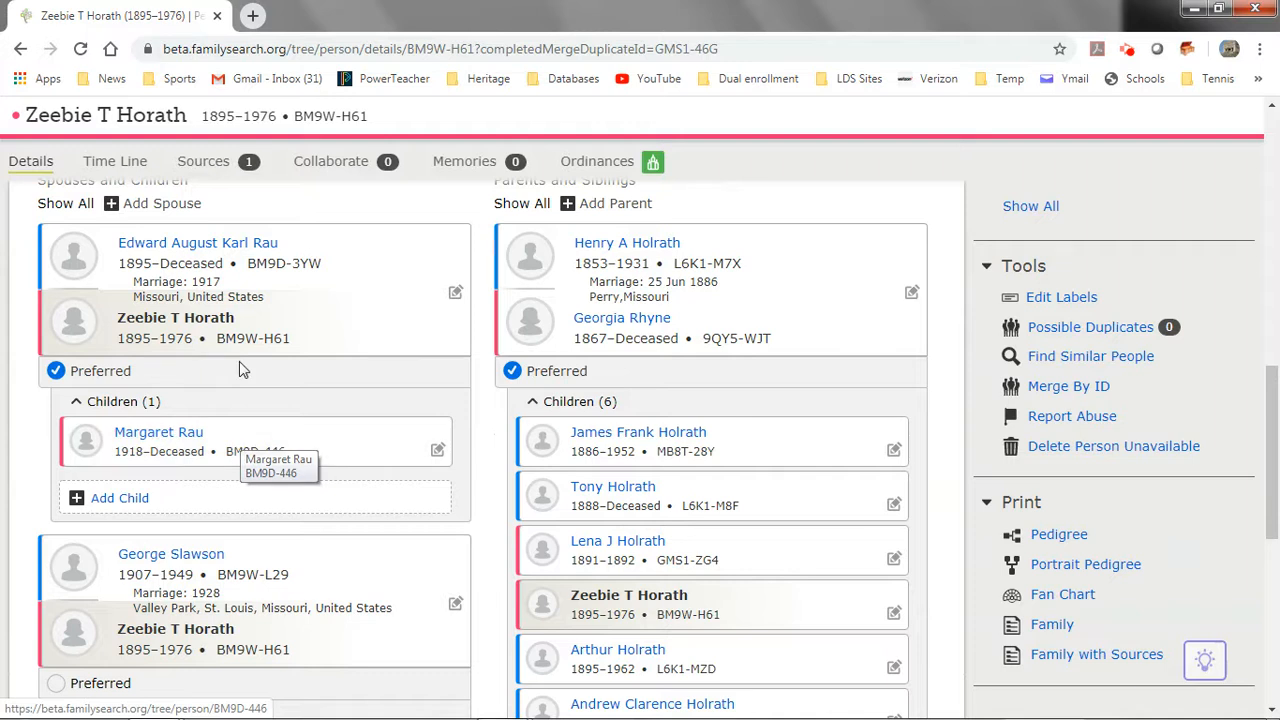
pyautogui.scroll(1, 651, 280)
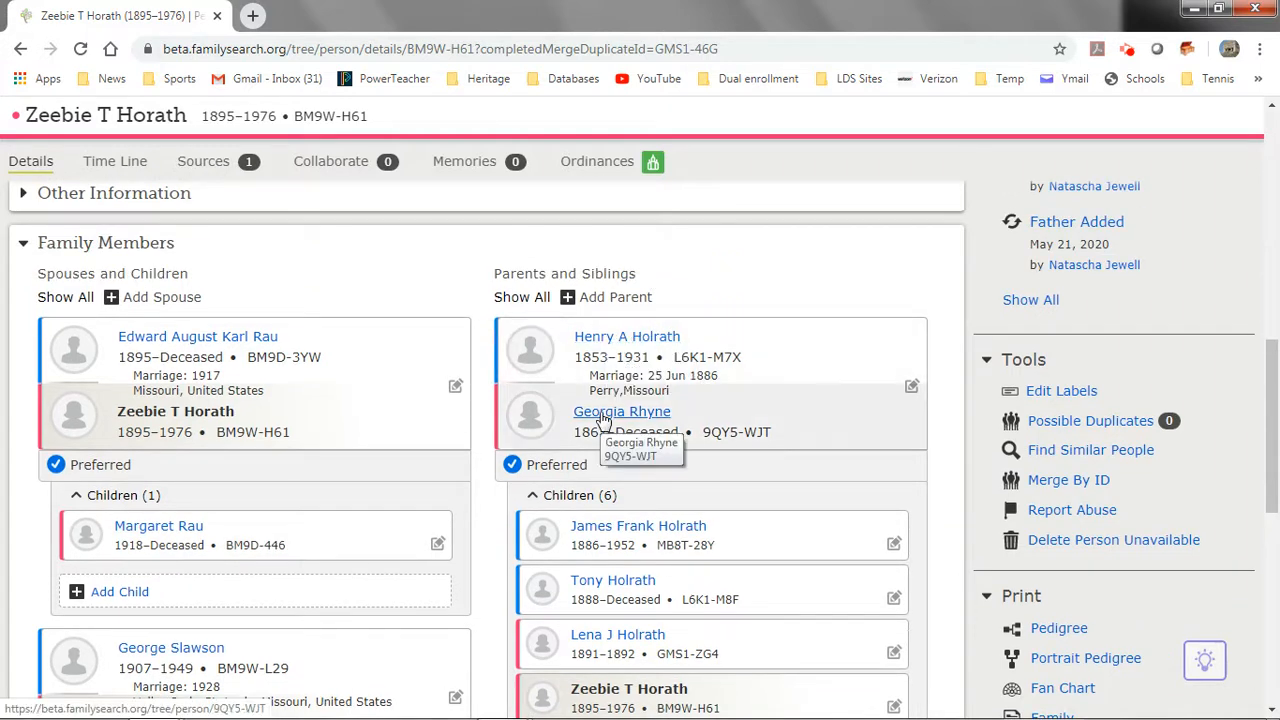
pyautogui.scroll(-5, 604, 418)
pyautogui.scroll(-1, 604, 418)
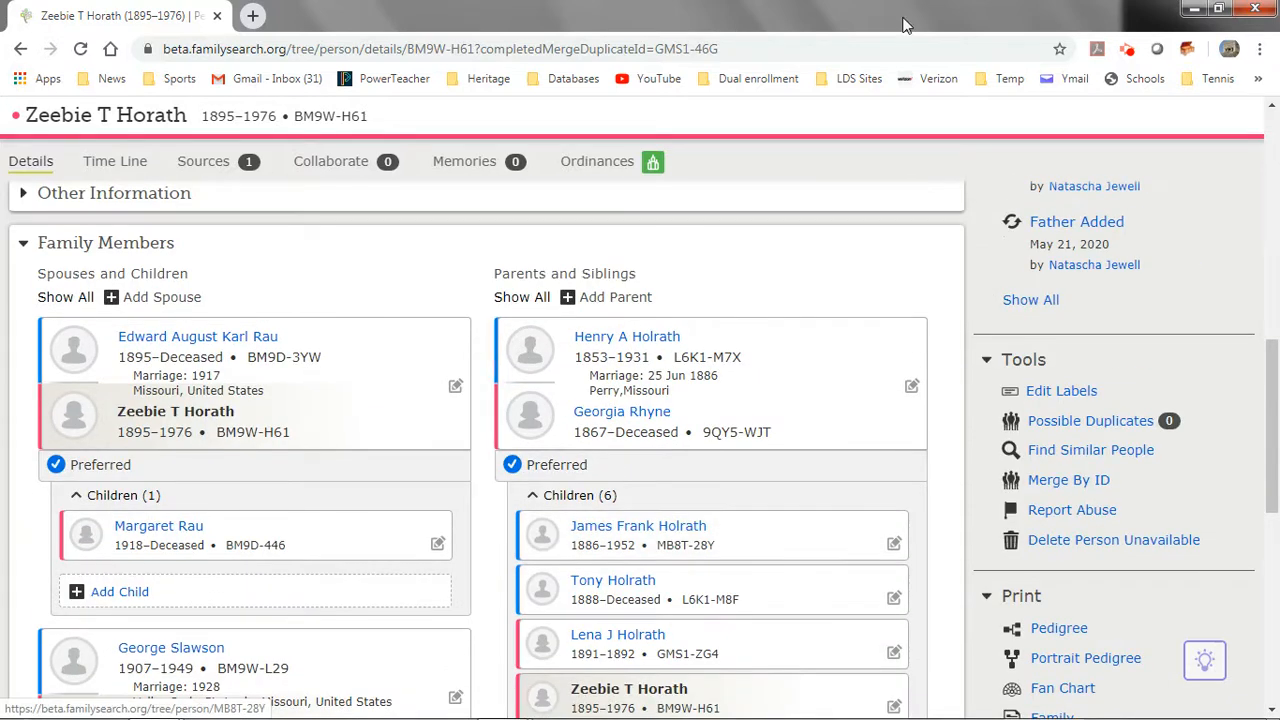
# - Open the record of the father in the preferred parent couple in a separate browser tab
pyautogui.click(659, 341)
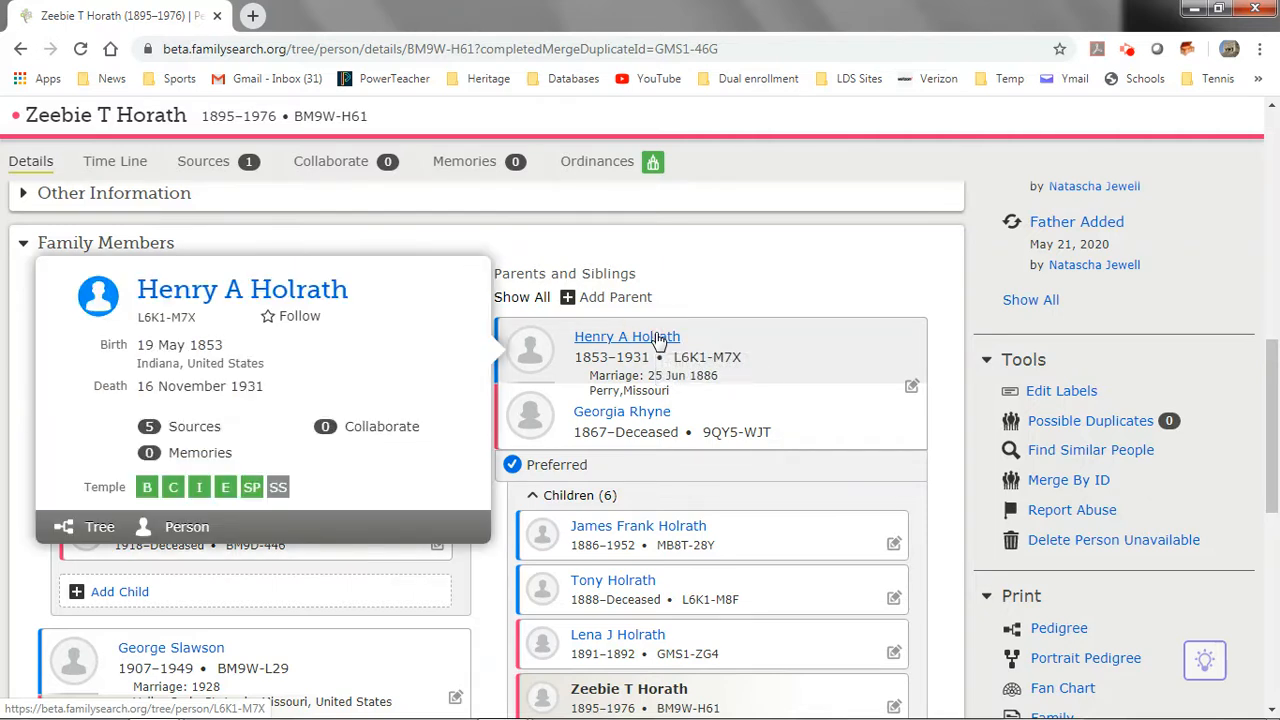
pyautogui.rightClick(318, 299)
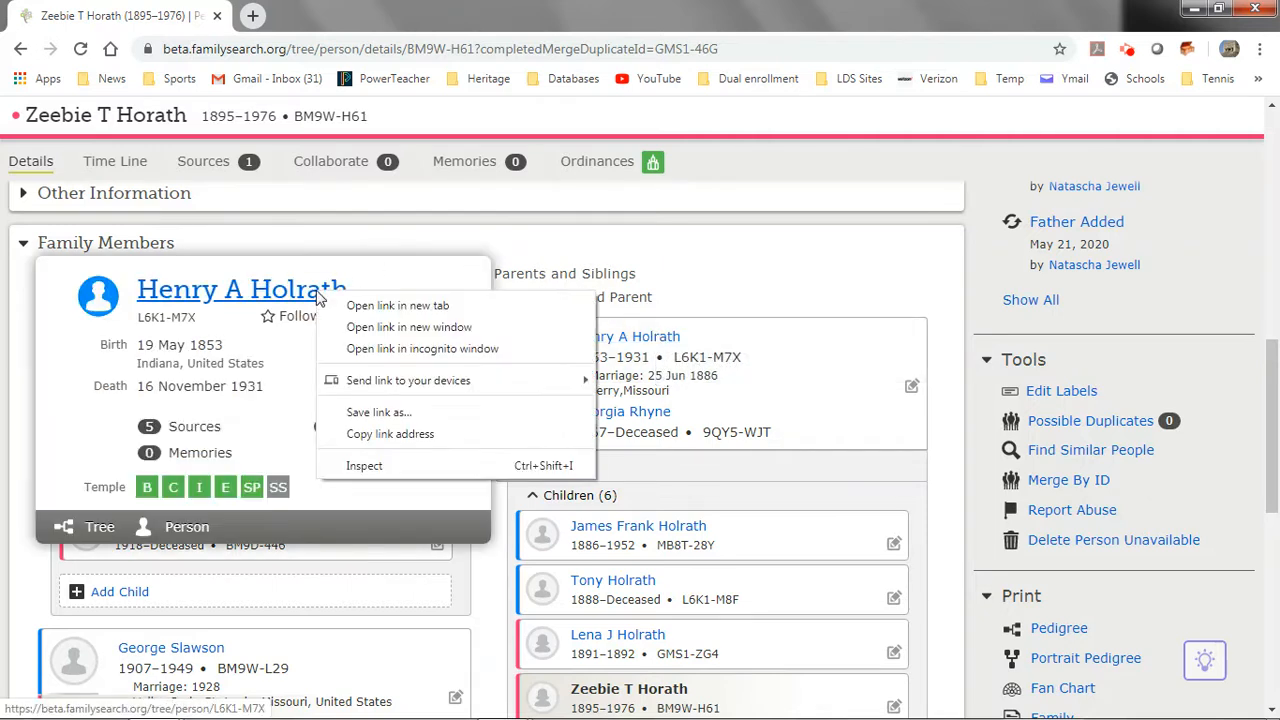
pyautogui.click(390, 302)
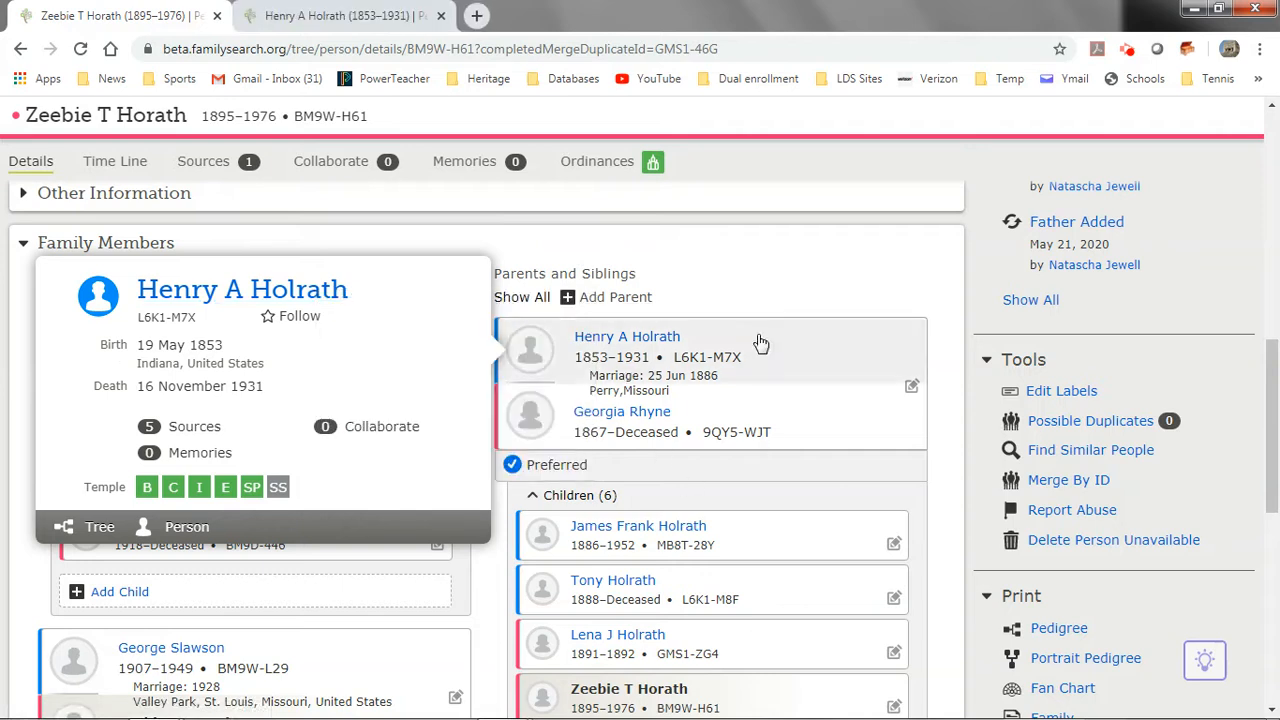
# - Copy the person ID of the duplicate father in the second, non-preferred parent couple
pyautogui.scroll(-3, 684, 428)
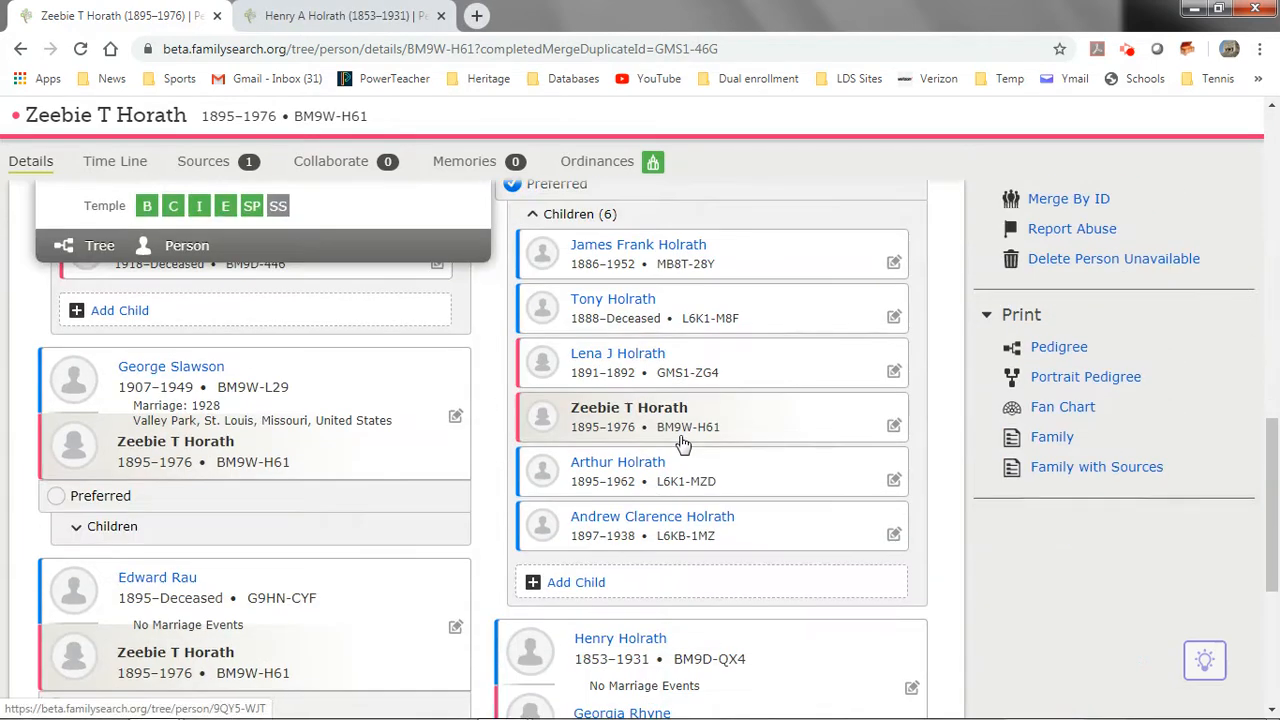
pyautogui.scroll(-2, 680, 443)
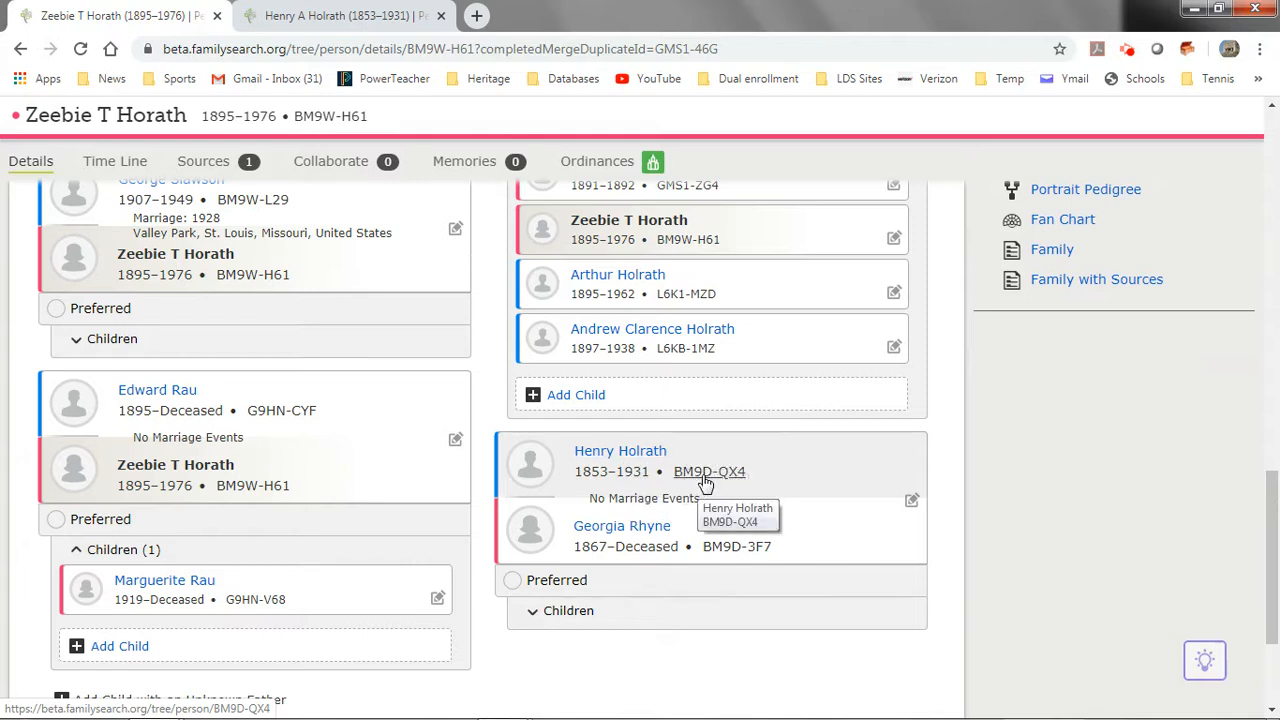
pyautogui.moveTo(706, 478)
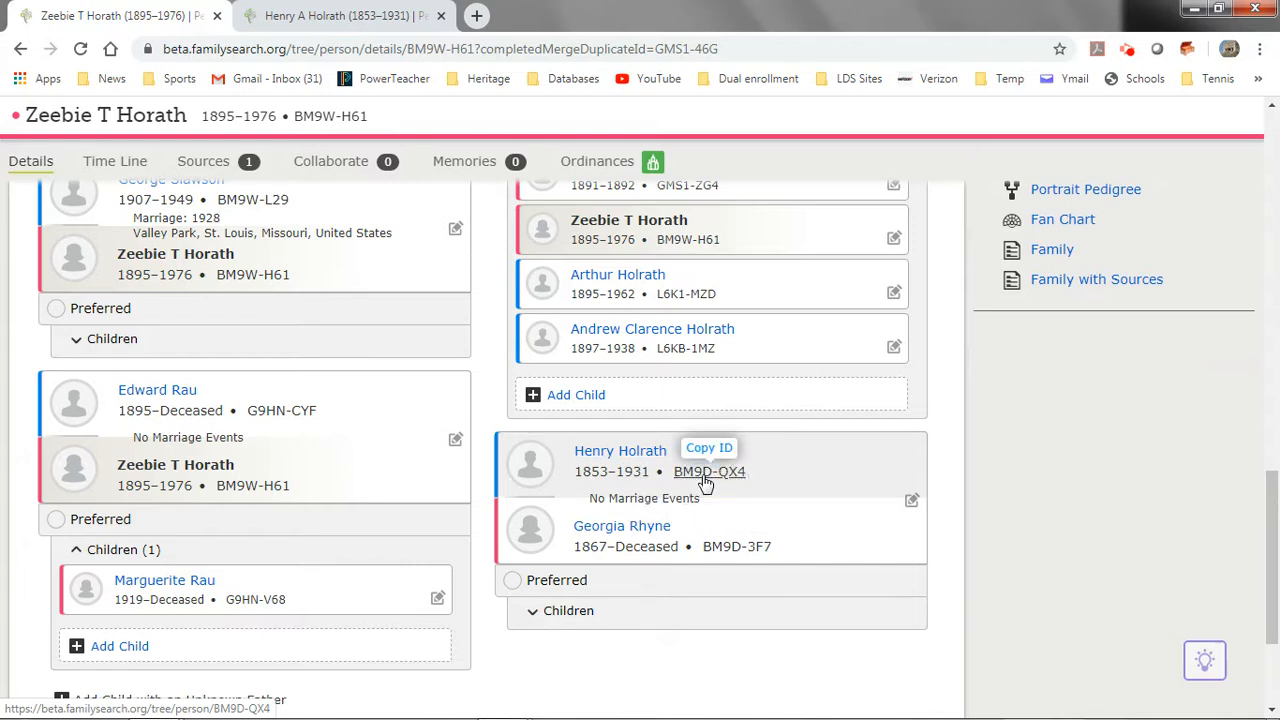
pyautogui.click(711, 451)
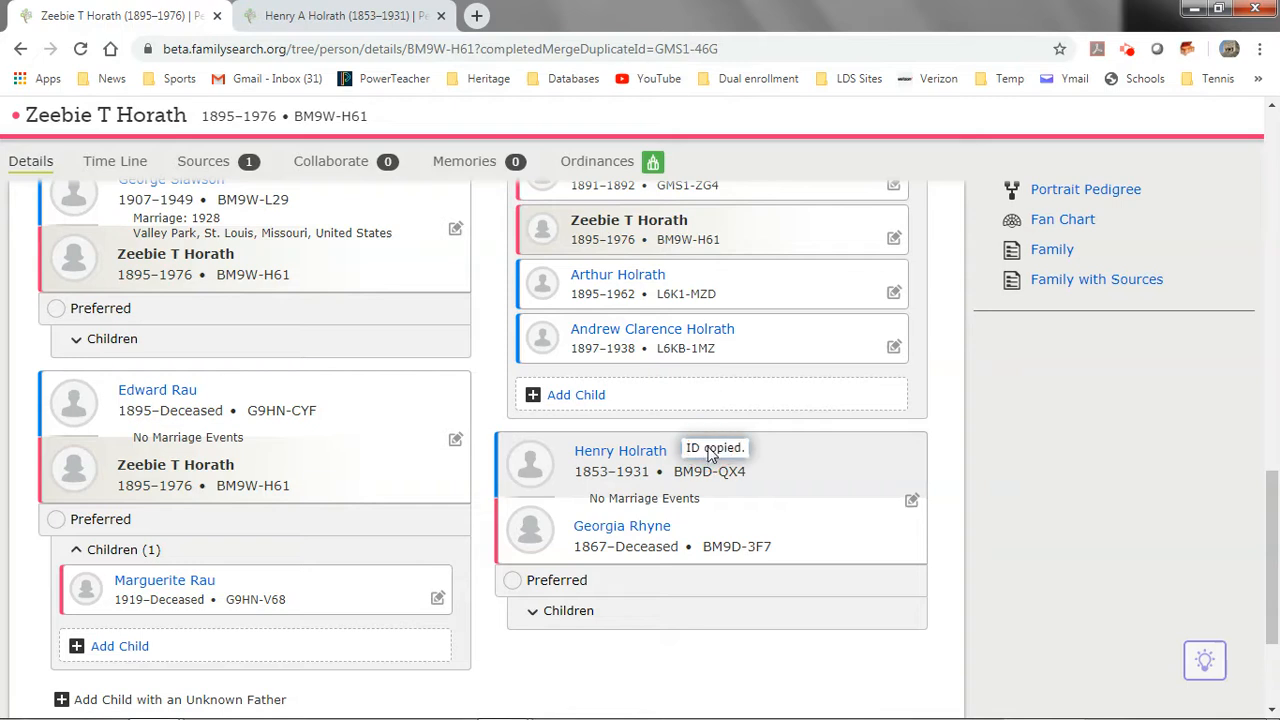
pyautogui.scroll(10, 709, 451)
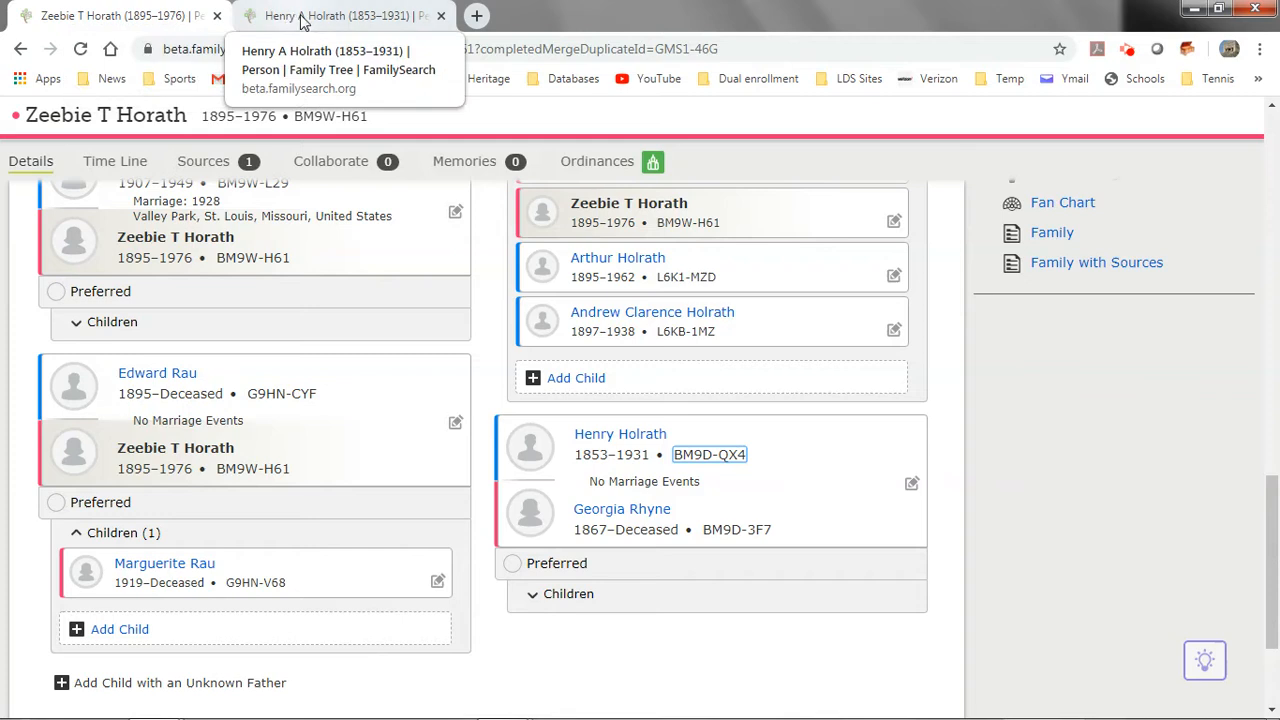
# - On the preferred father's record, start a Merge By ID using the copied person ID as the possible duplicate, and continue to the comparison
pyautogui.click(300, 20)
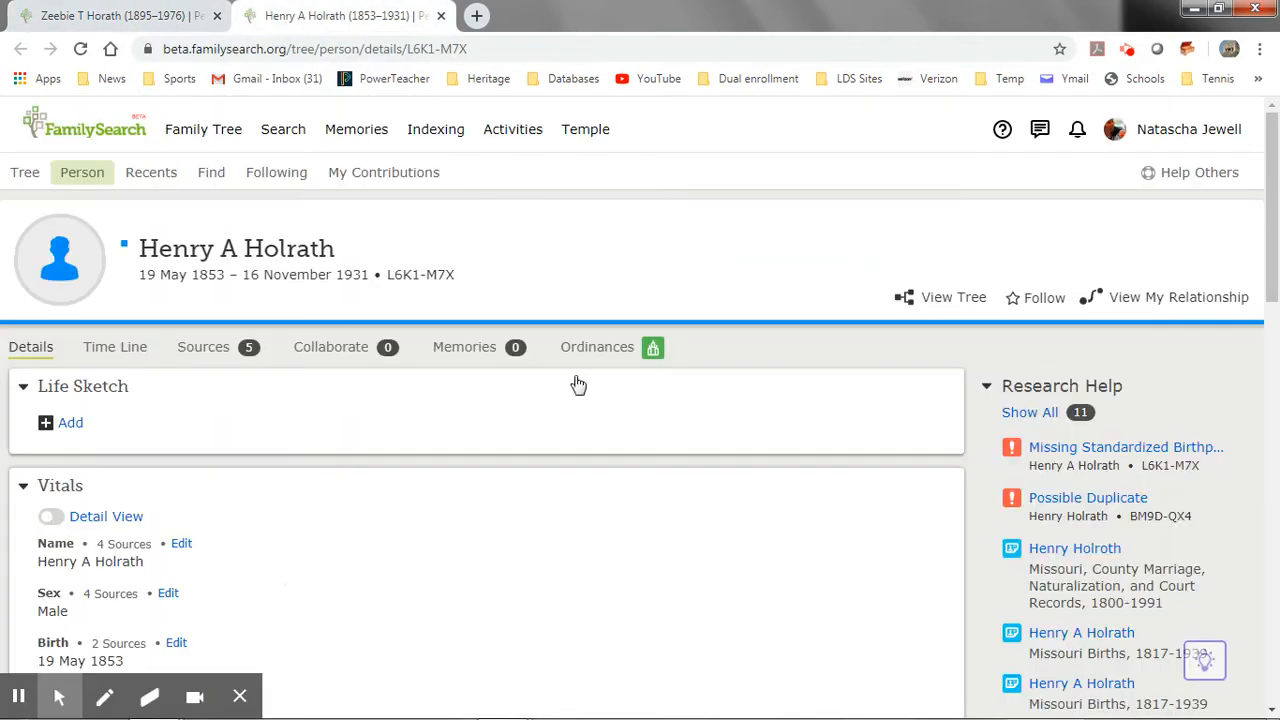
pyautogui.scroll(-1, 585, 402)
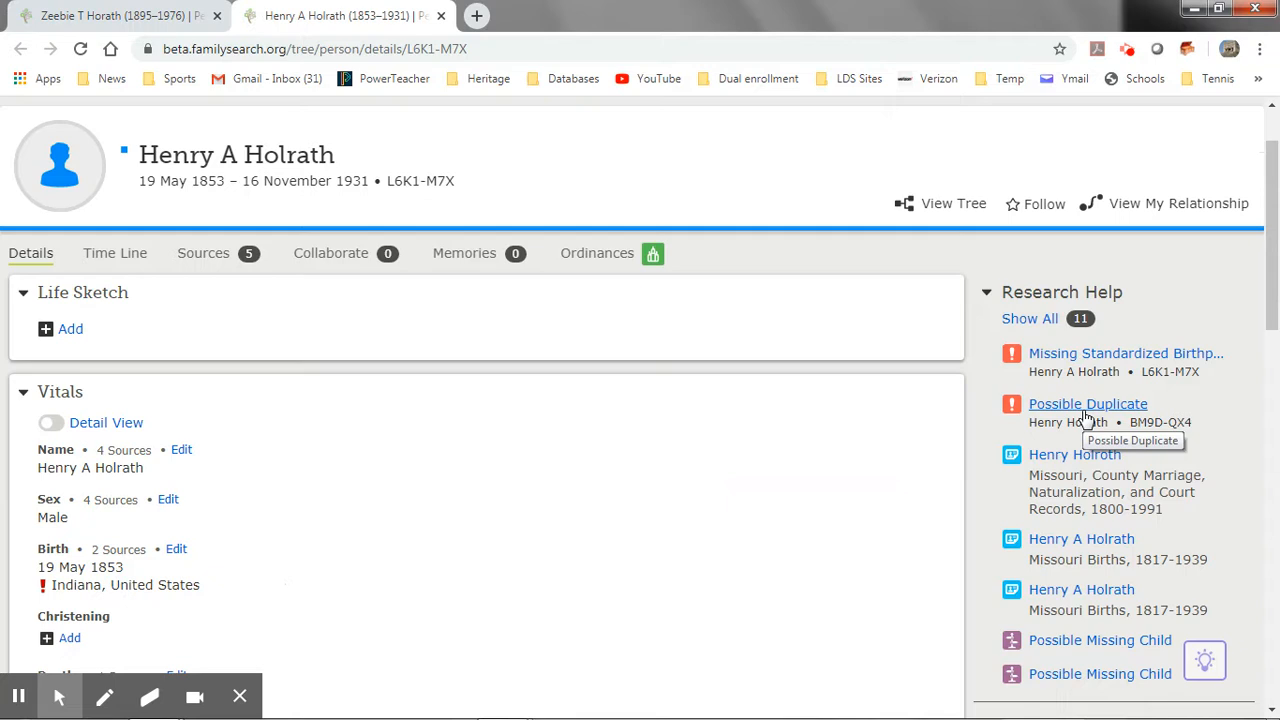
pyautogui.scroll(-5, 1085, 415)
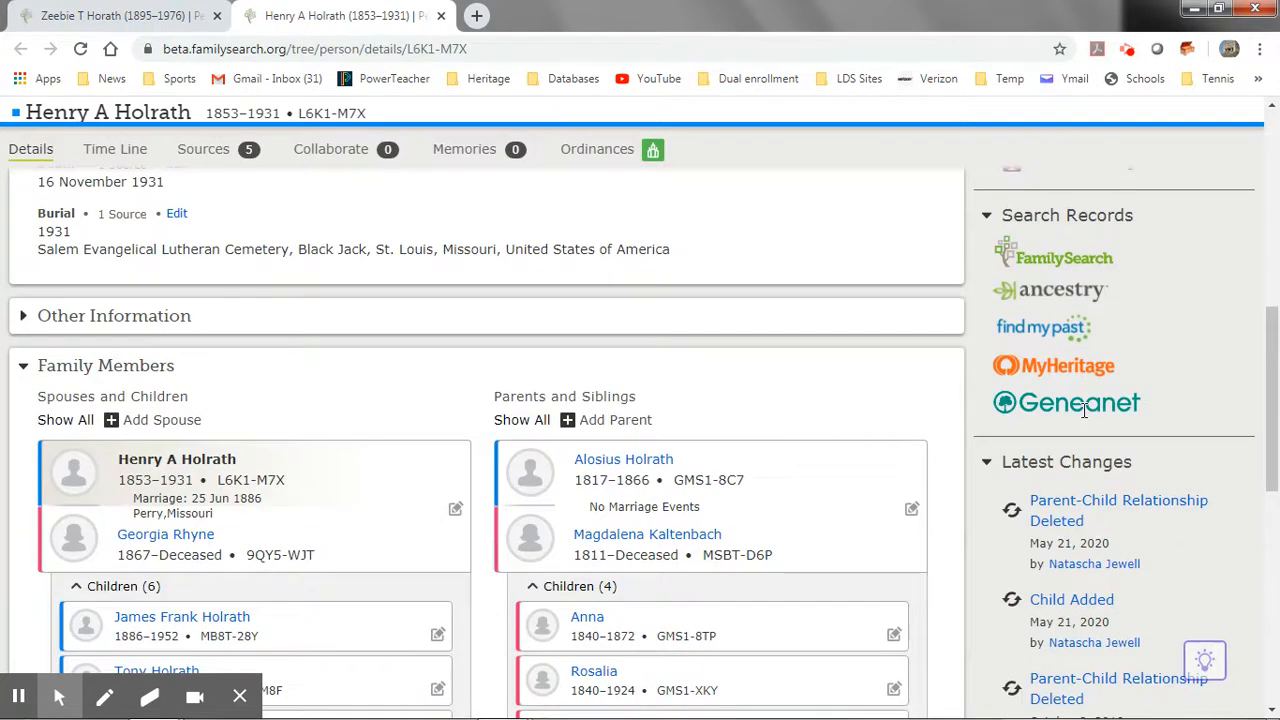
pyautogui.scroll(-3, 1084, 410)
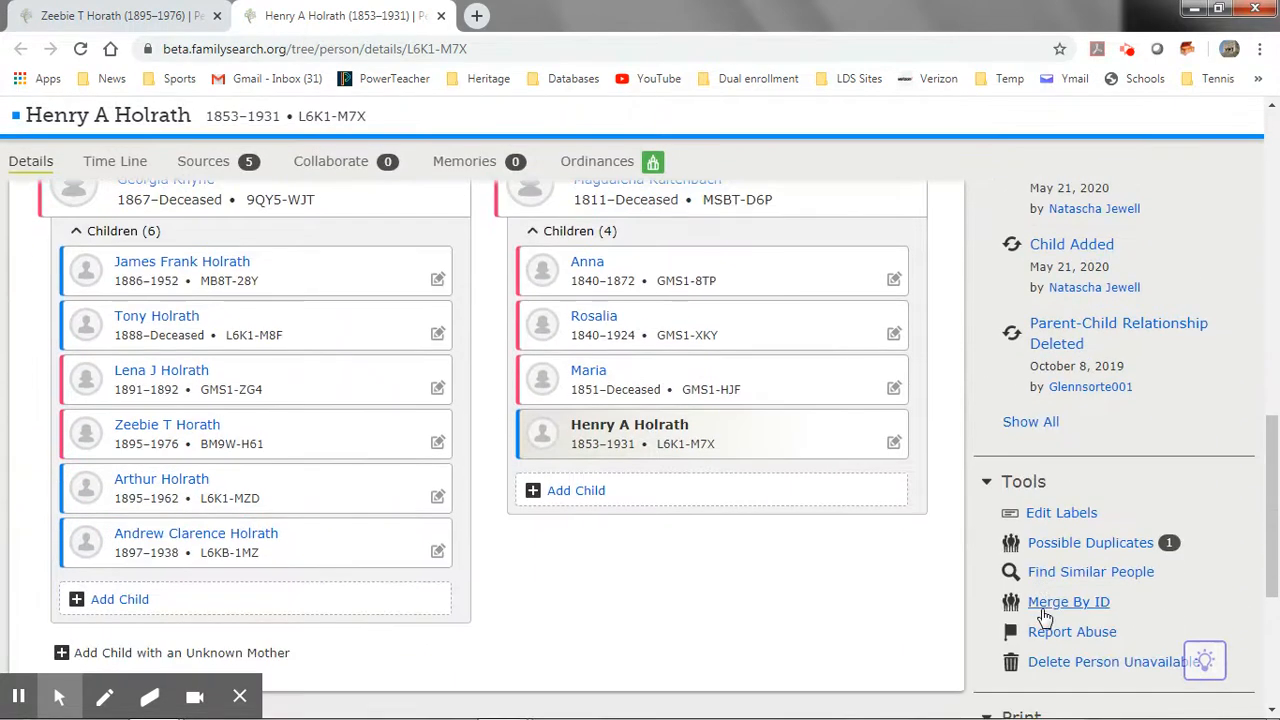
pyautogui.click(1041, 603)
pyautogui.click(495, 467)
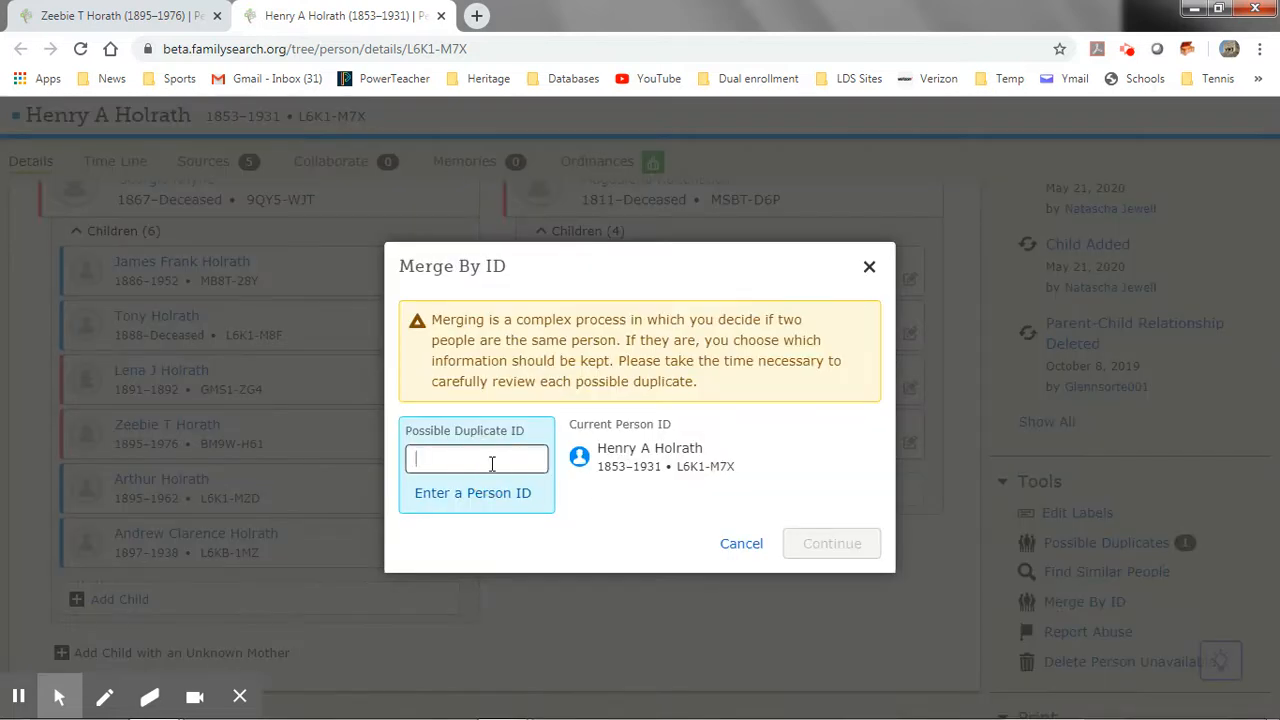
pyautogui.write('BM9D-QX4')
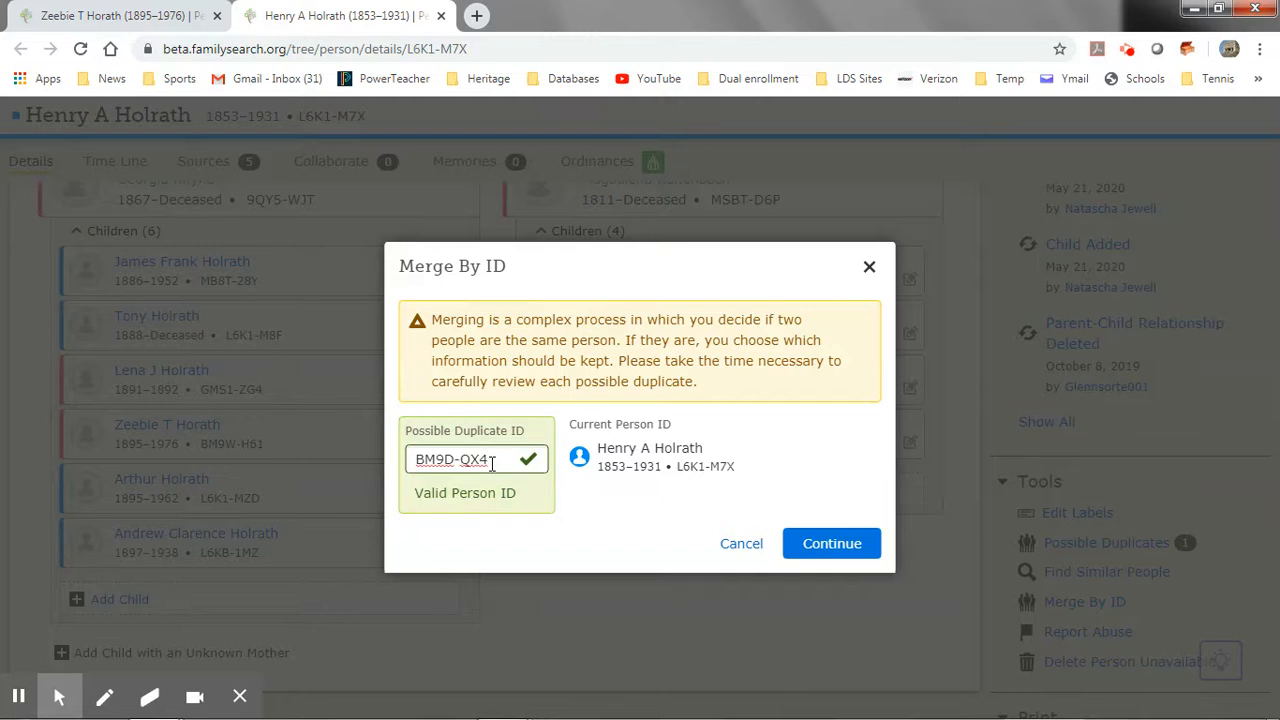
pyautogui.click(816, 553)
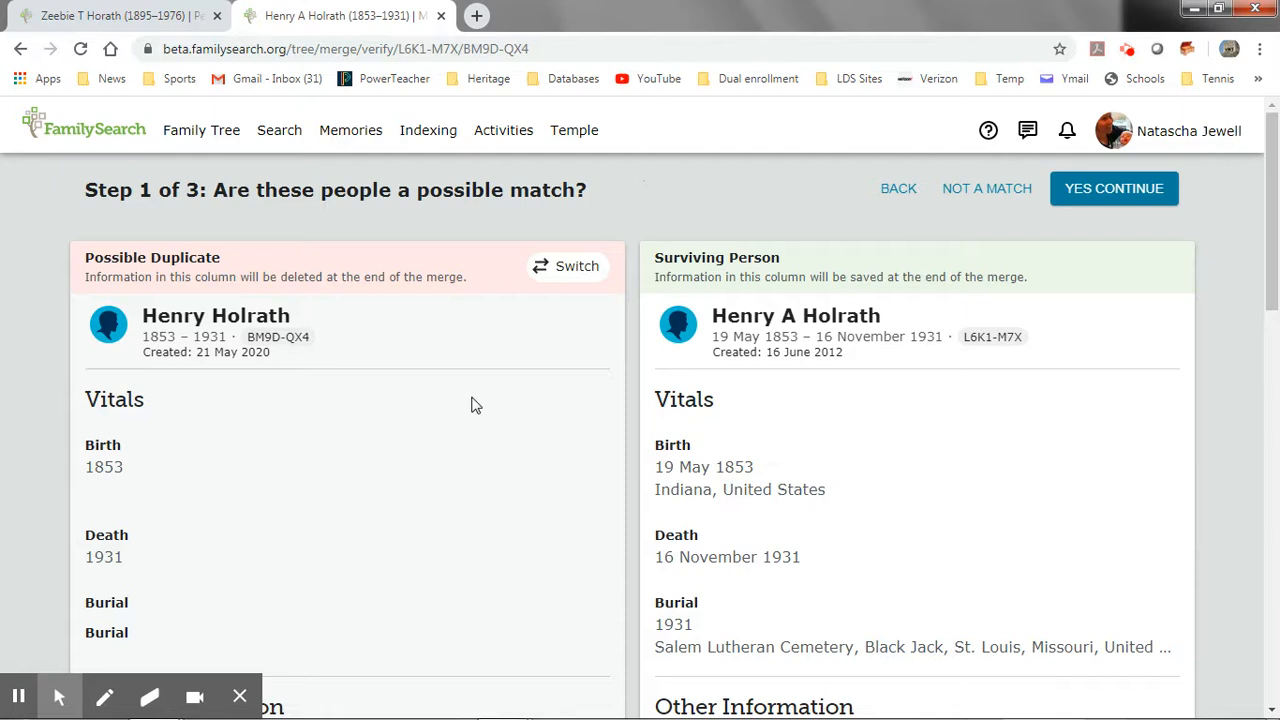
# - Compare the vitals, family members and sources of the two father records and accept them as a match
pyautogui.scroll(-1, 475, 405)
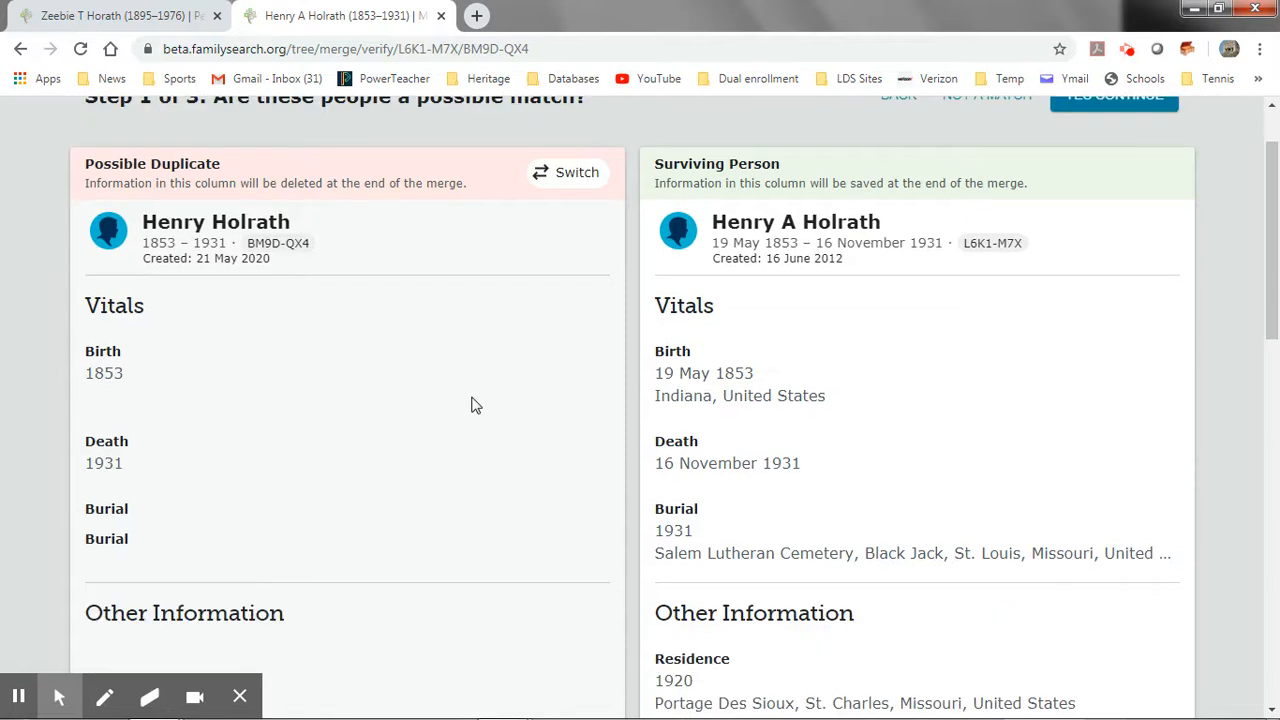
pyautogui.scroll(-5, 574, 515)
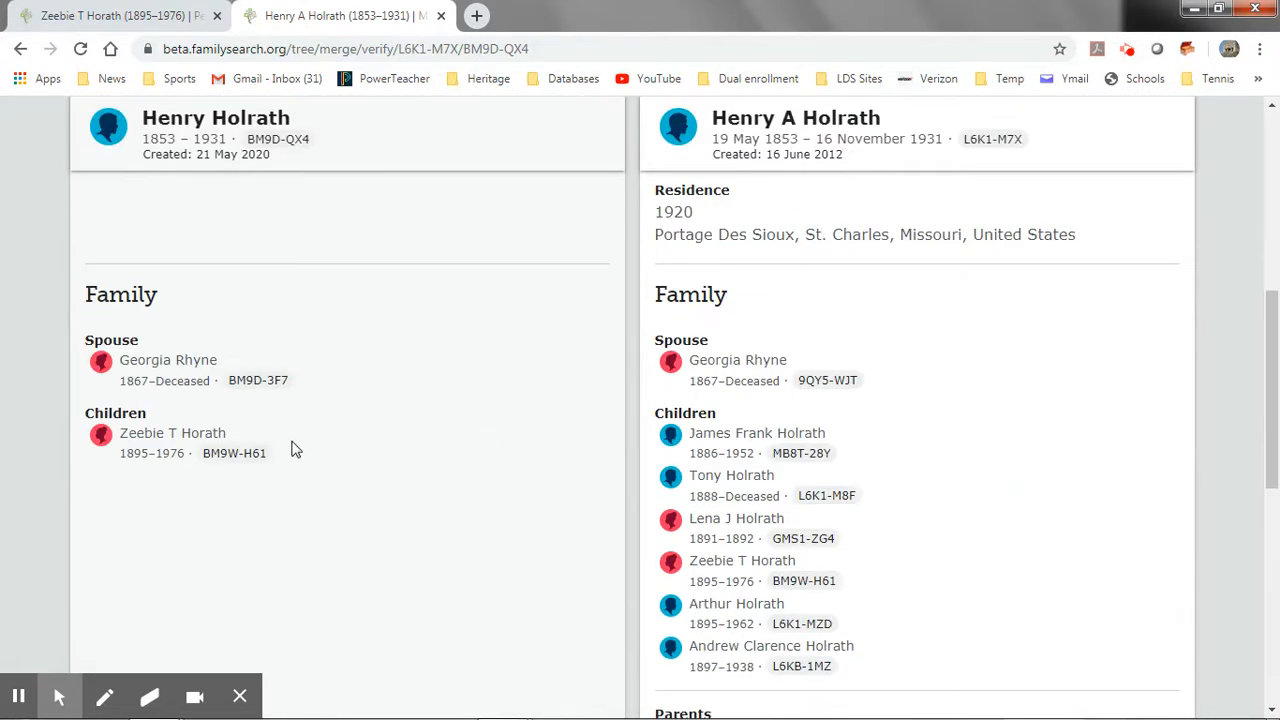
pyautogui.scroll(-5, 430, 520)
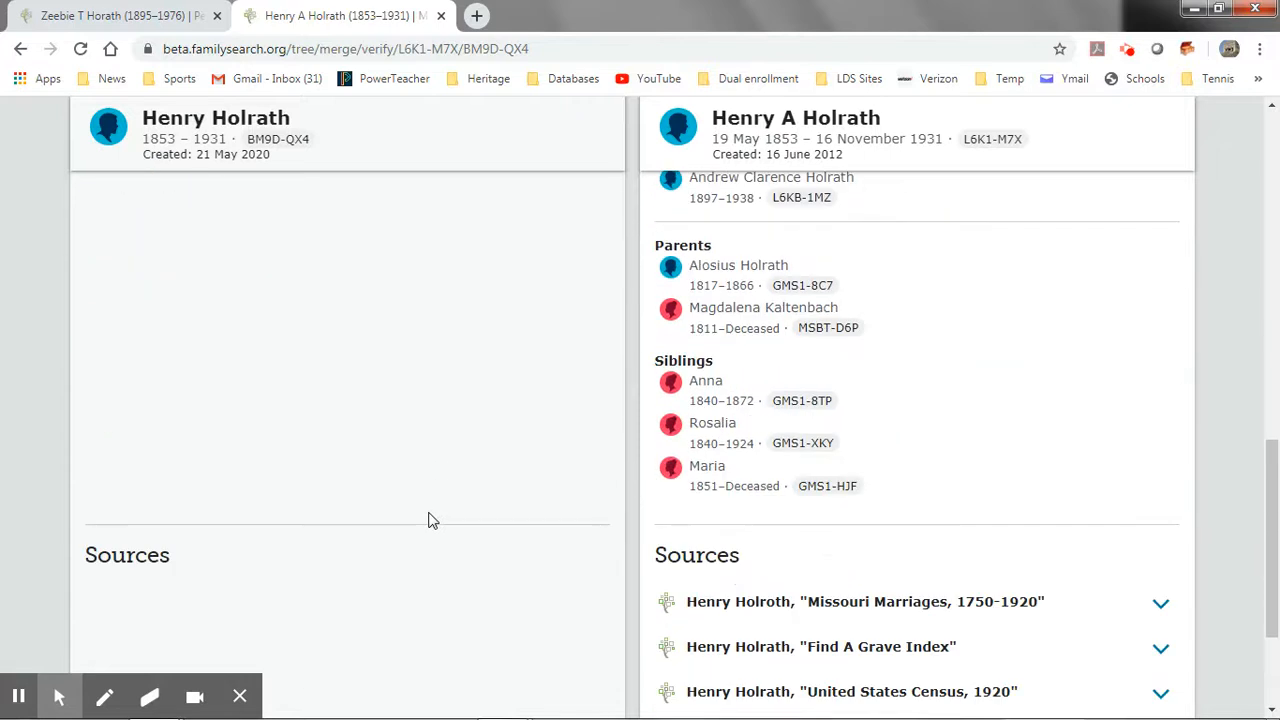
pyautogui.scroll(-2, 430, 520)
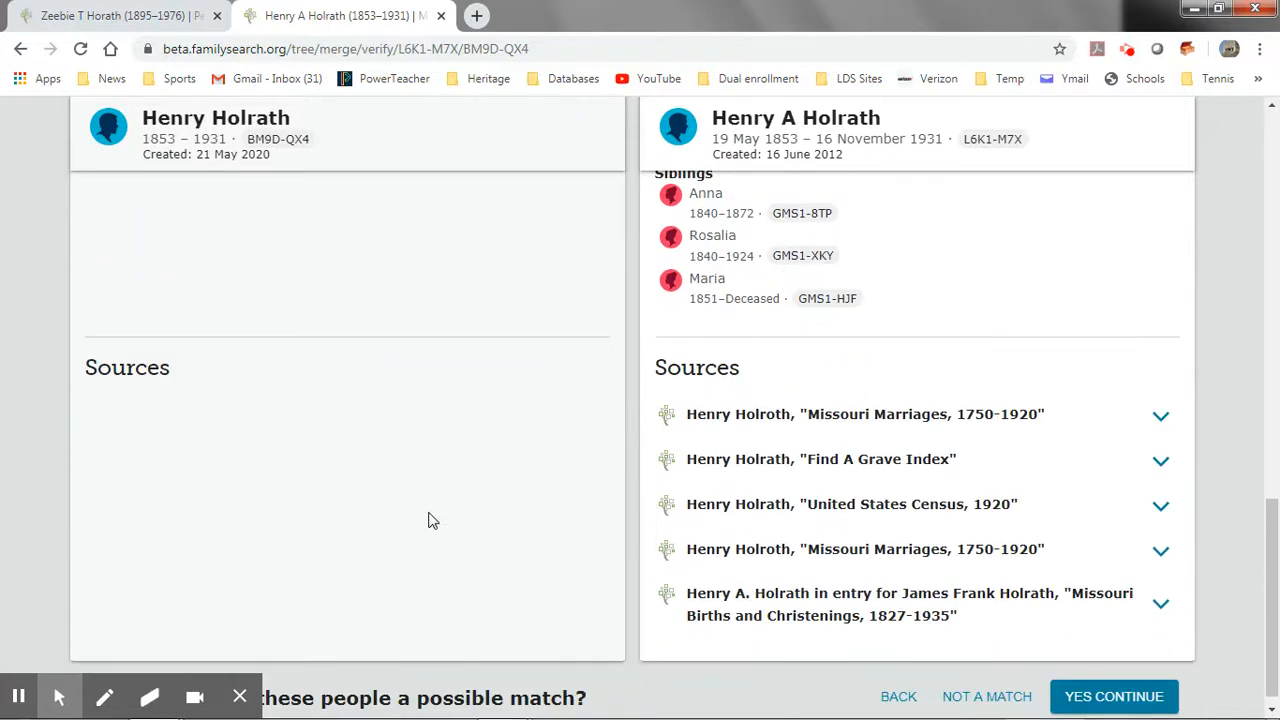
pyautogui.scroll(10, 430, 520)
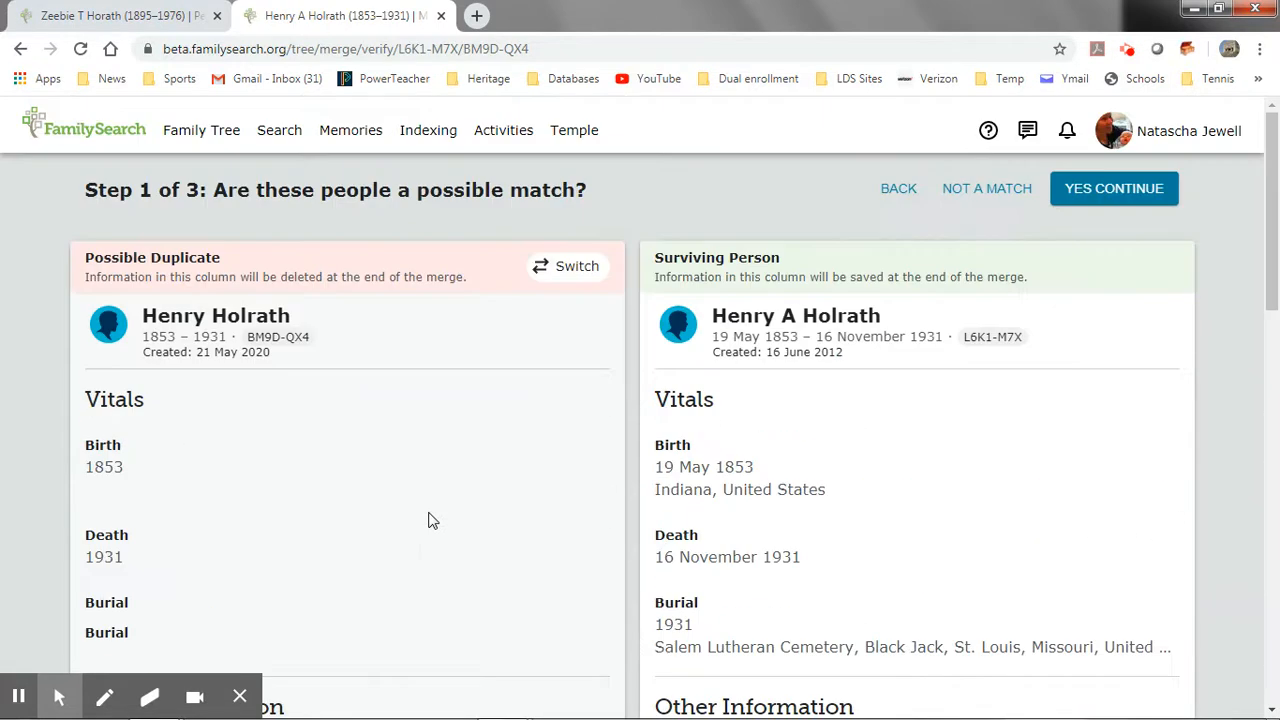
pyautogui.click(1117, 193)
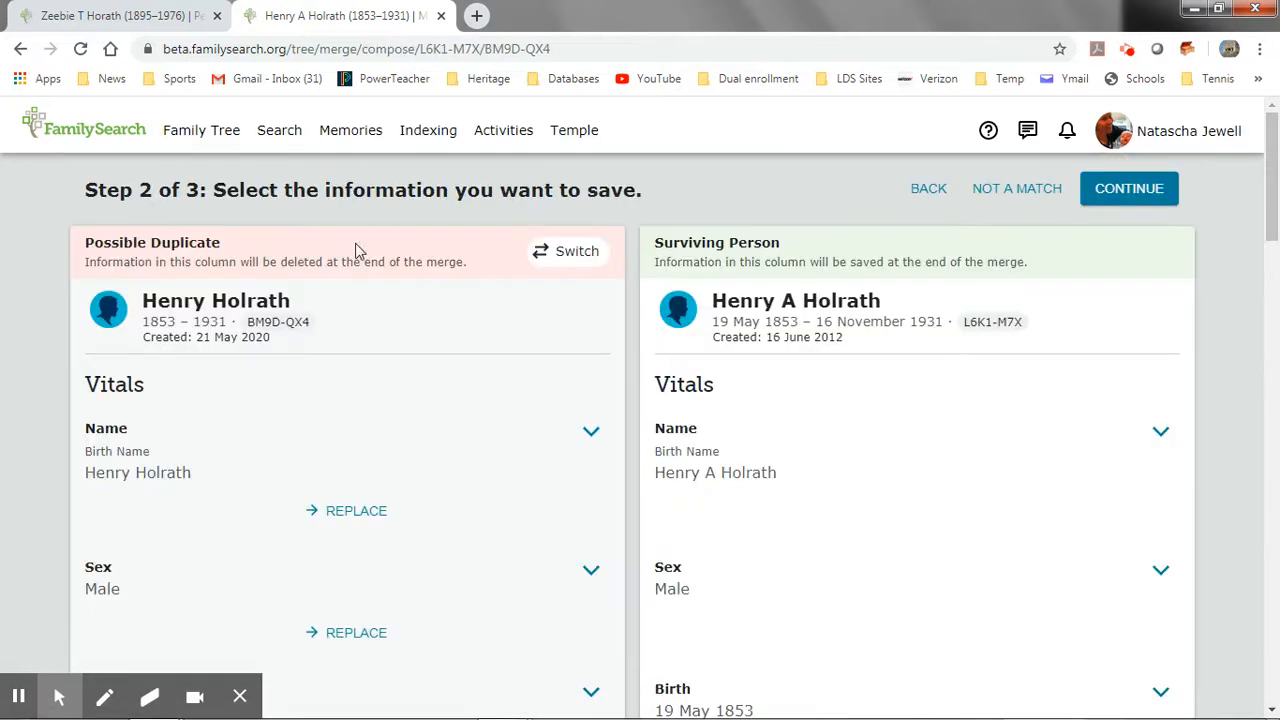
# - Review the duplicate father's information and continue to the confirmation stage without replacing any of the surviving person's details
pyautogui.scroll(-1, 591, 330)
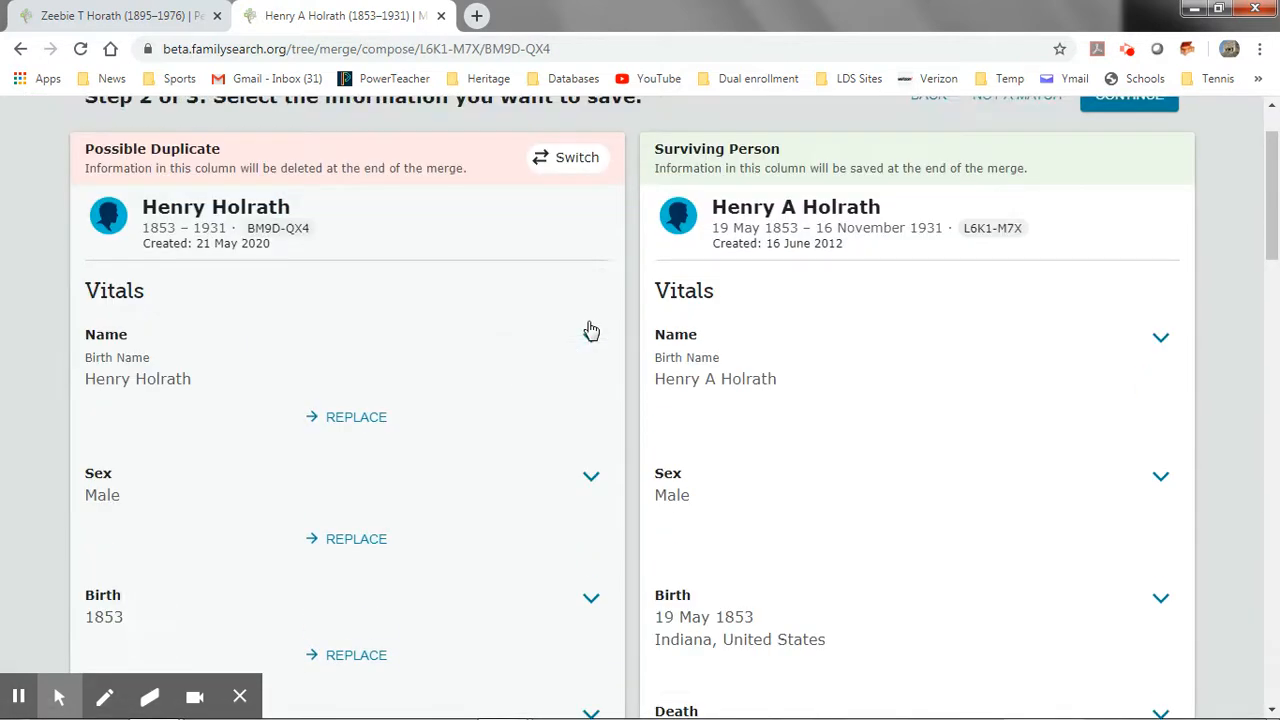
pyautogui.scroll(-5, 591, 330)
pyautogui.scroll(-15, 591, 330)
pyautogui.scroll(-2, 590, 330)
pyautogui.click(1157, 680)
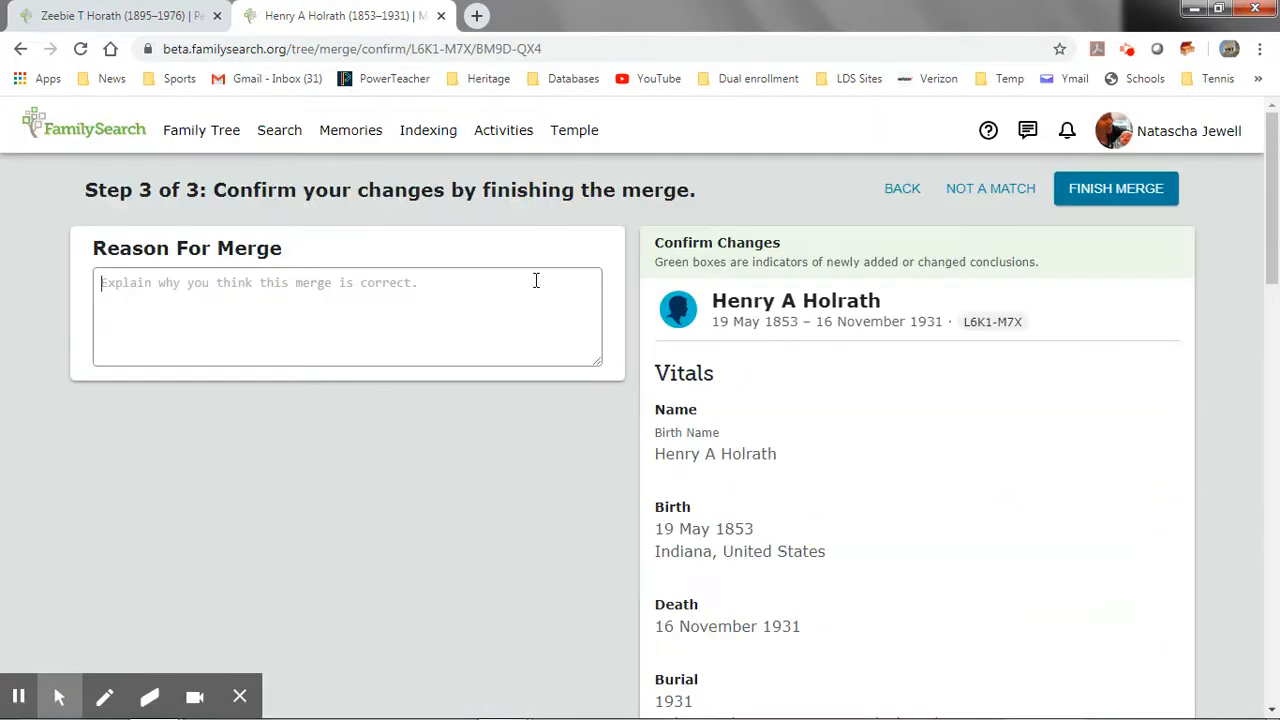
# - Enter "Names and dates match." as the reason for the merge and finish merging the father's records
pyautogui.click(537, 293)
pyautogui.write('Names and dates match.')
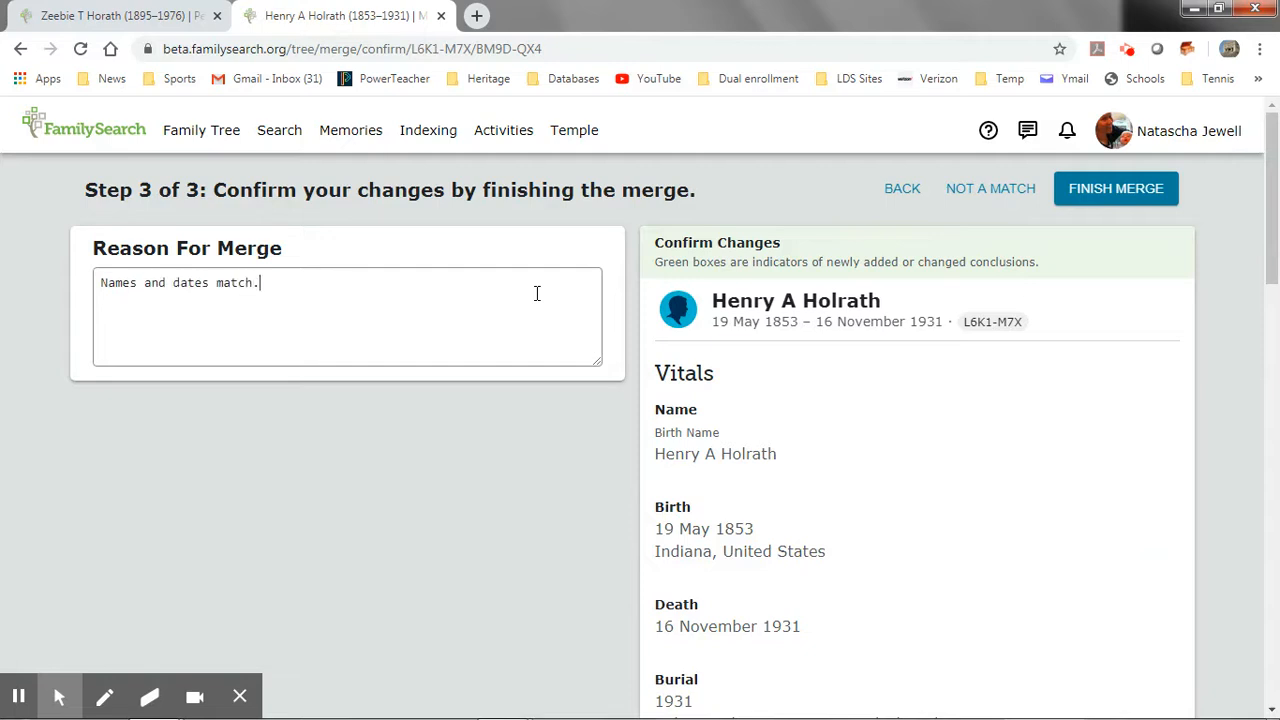
pyautogui.click(1098, 200)
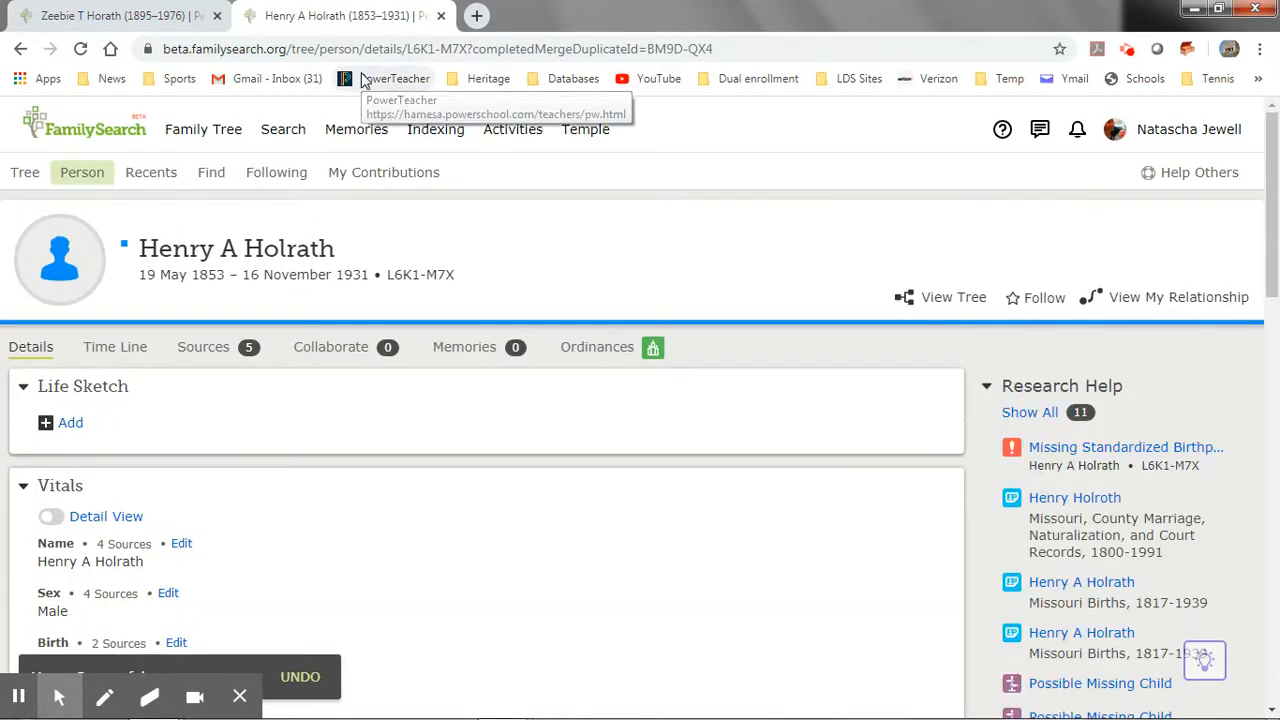
# - Return to the daughter's record and reload it to update her family members after the father's merge
pyautogui.scroll(-5, 437, 229)
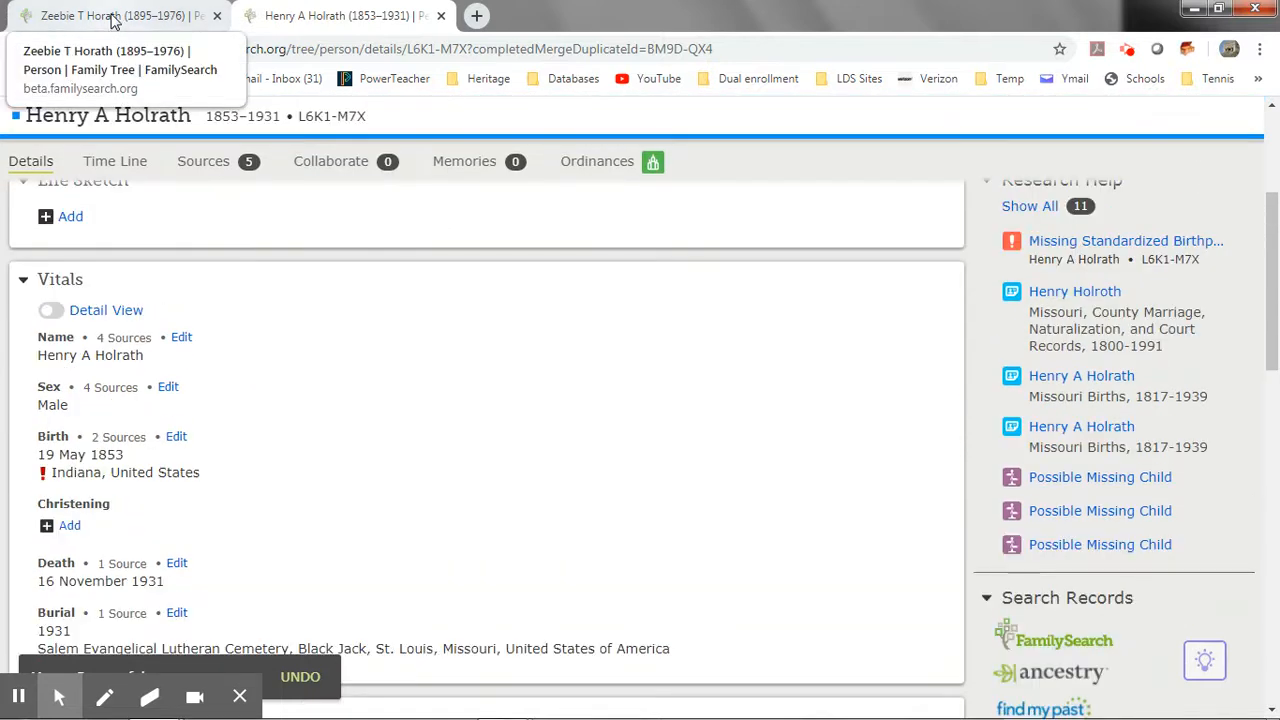
pyautogui.click(113, 20)
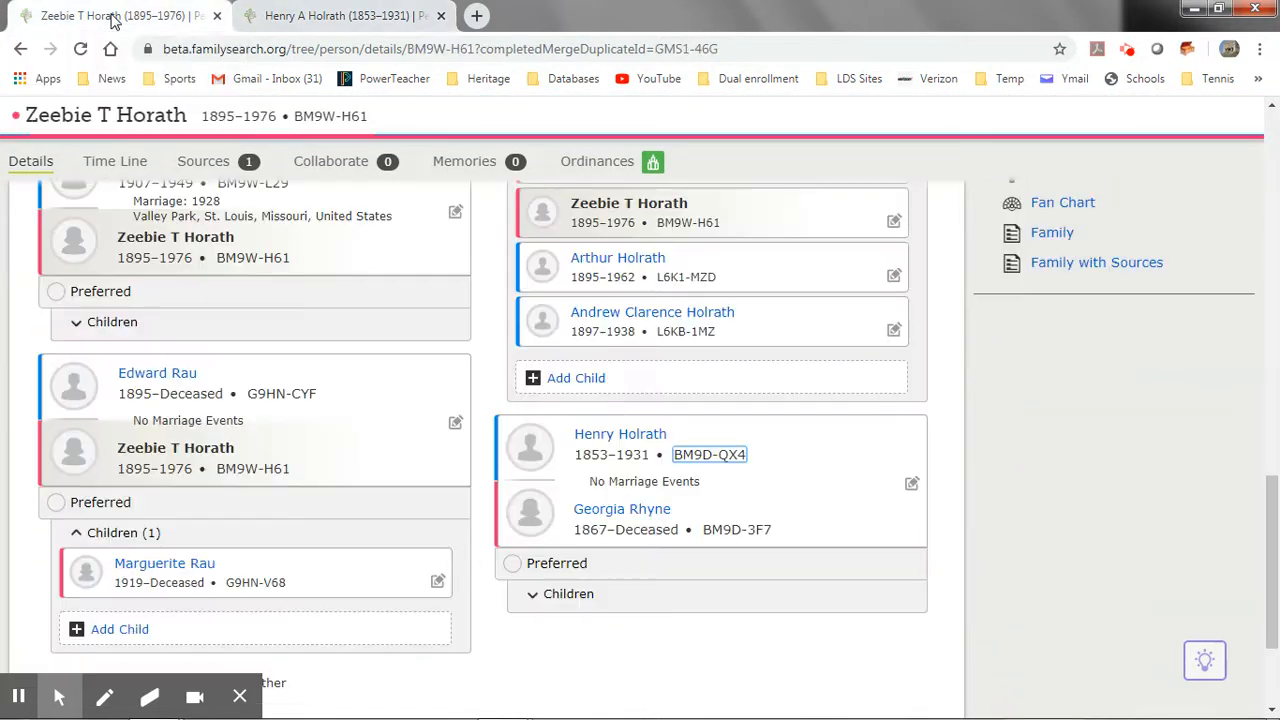
pyautogui.scroll(3, 473, 562)
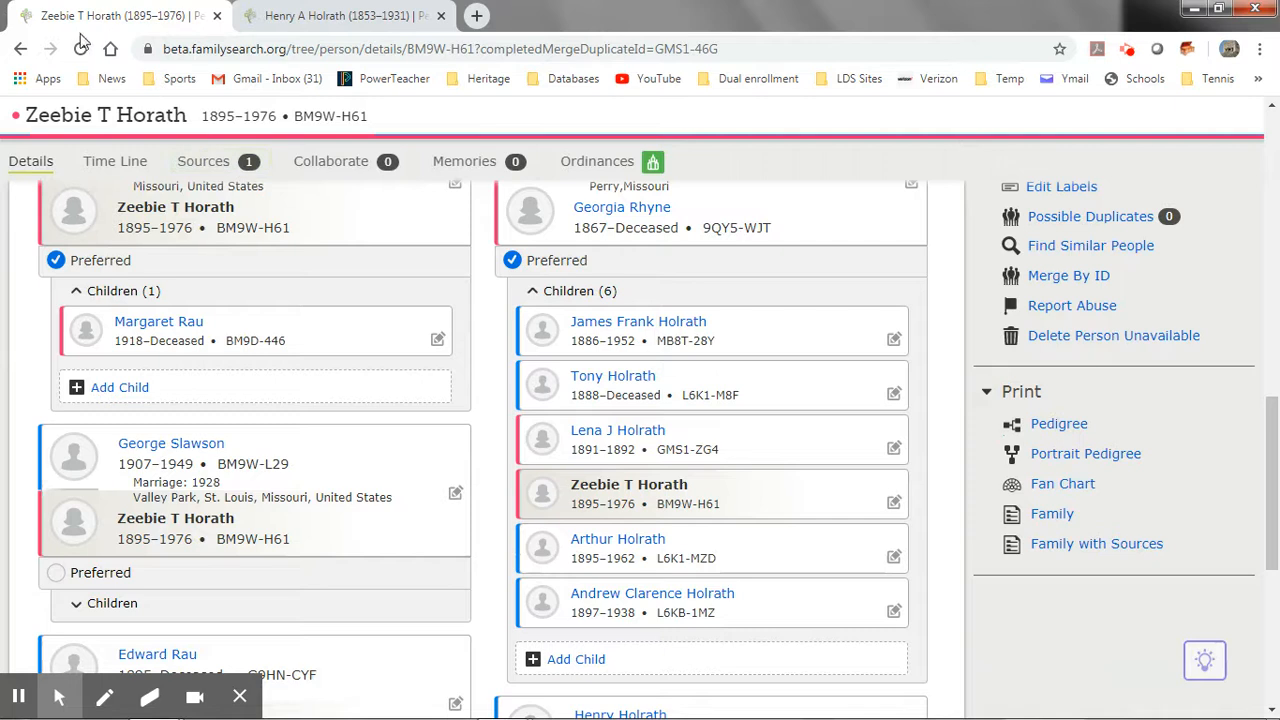
pyautogui.click(81, 51)
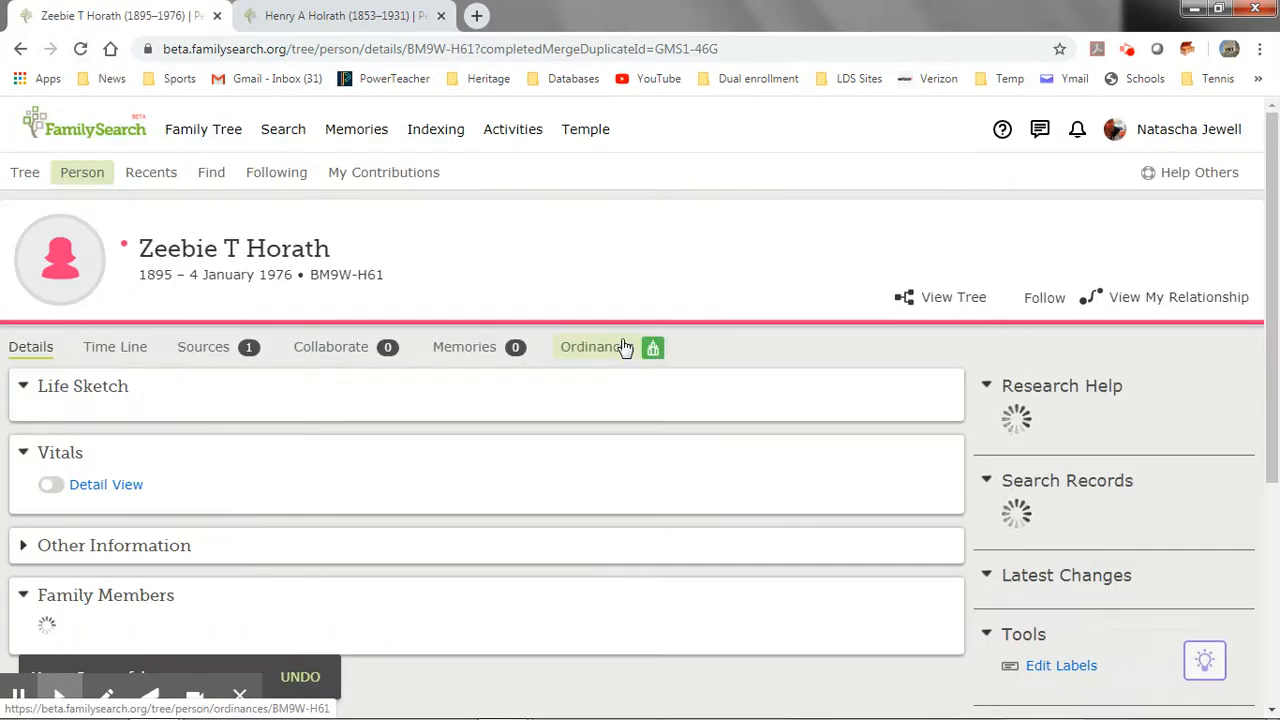
# - Check both parent couples, open the mother from the couple with a marriage event in a separate browser tab, and close the merged father's tab
pyautogui.scroll(-6, 669, 380)
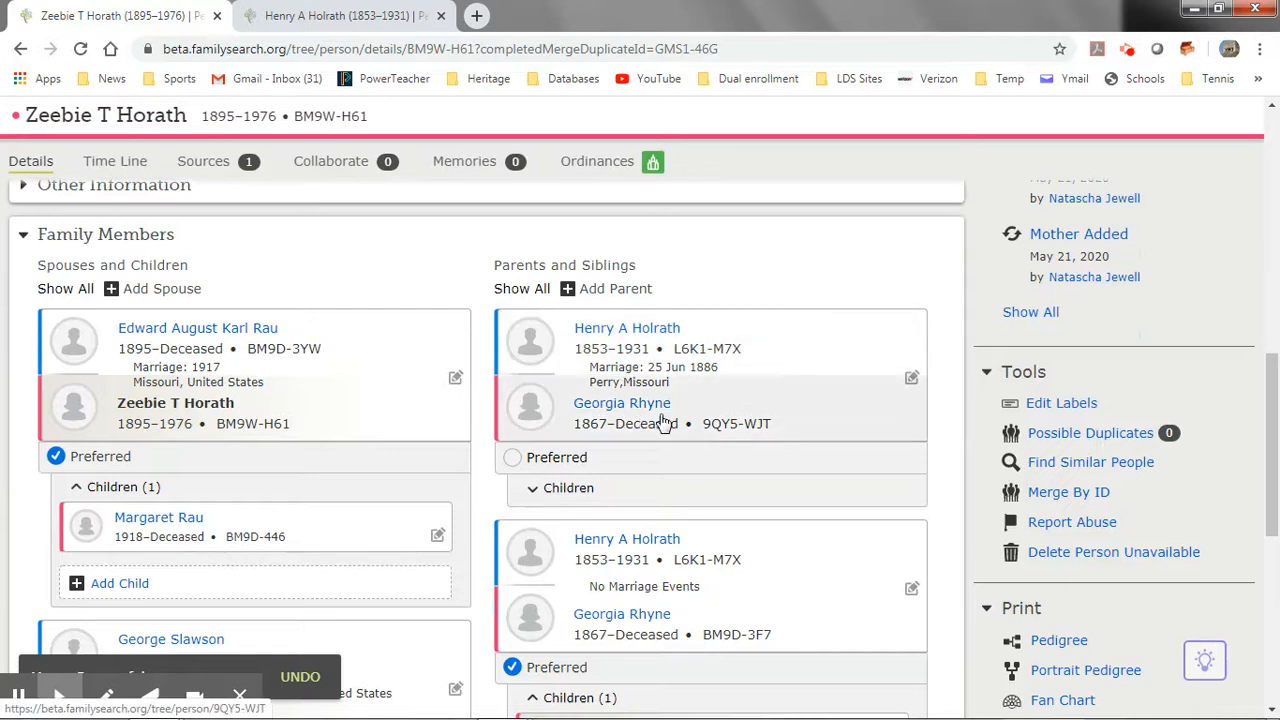
pyautogui.scroll(-1, 663, 422)
pyautogui.scroll(-2, 663, 422)
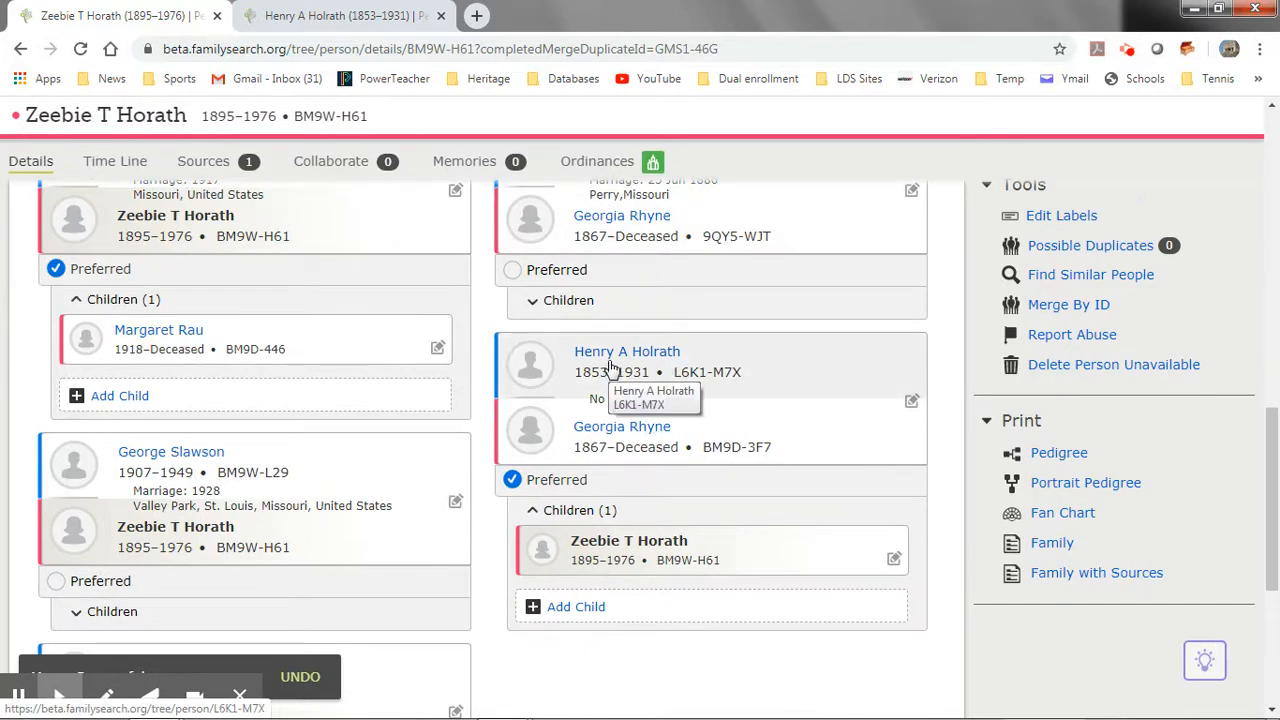
pyautogui.scroll(-4, 605, 458)
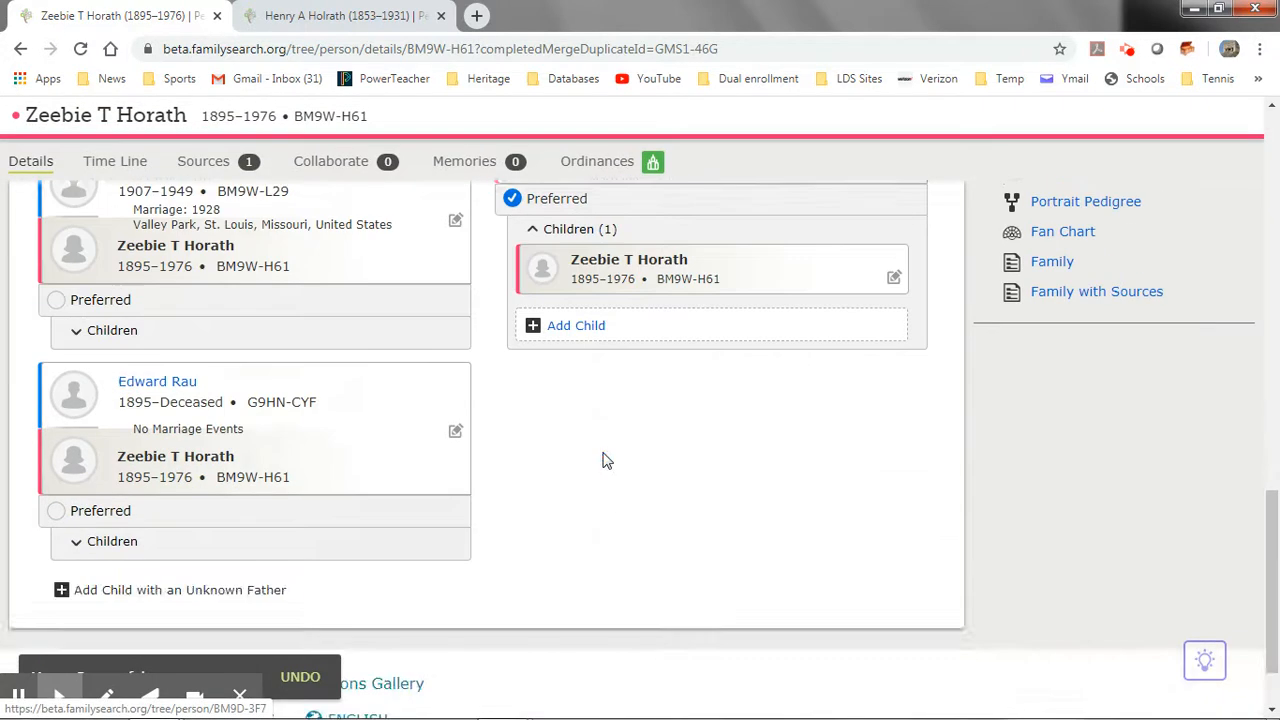
pyautogui.scroll(4, 605, 458)
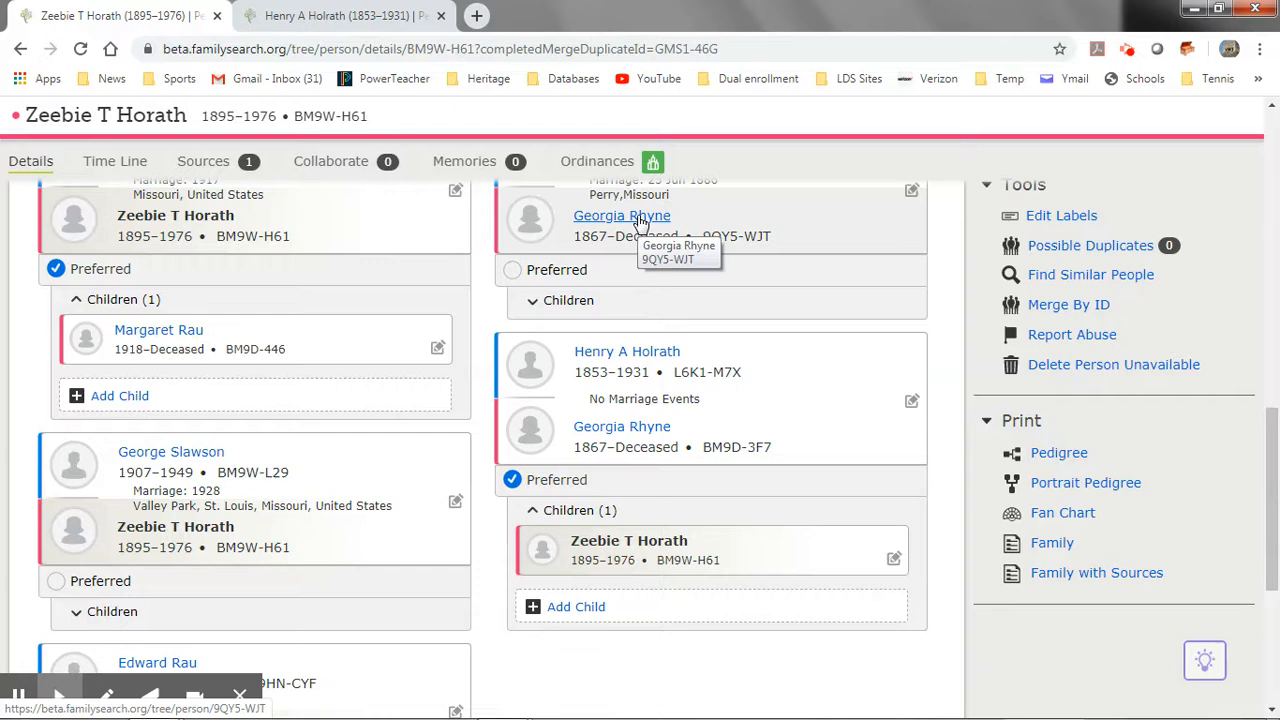
pyautogui.scroll(1, 636, 250)
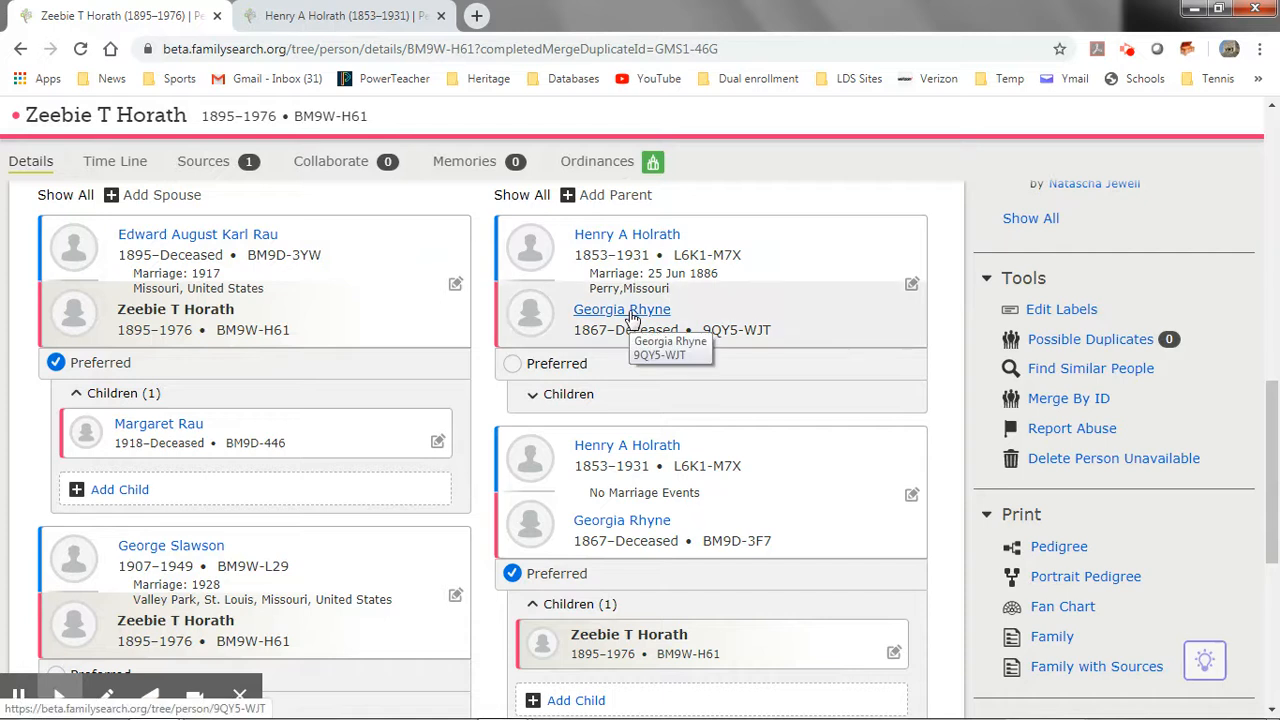
pyautogui.click(631, 318)
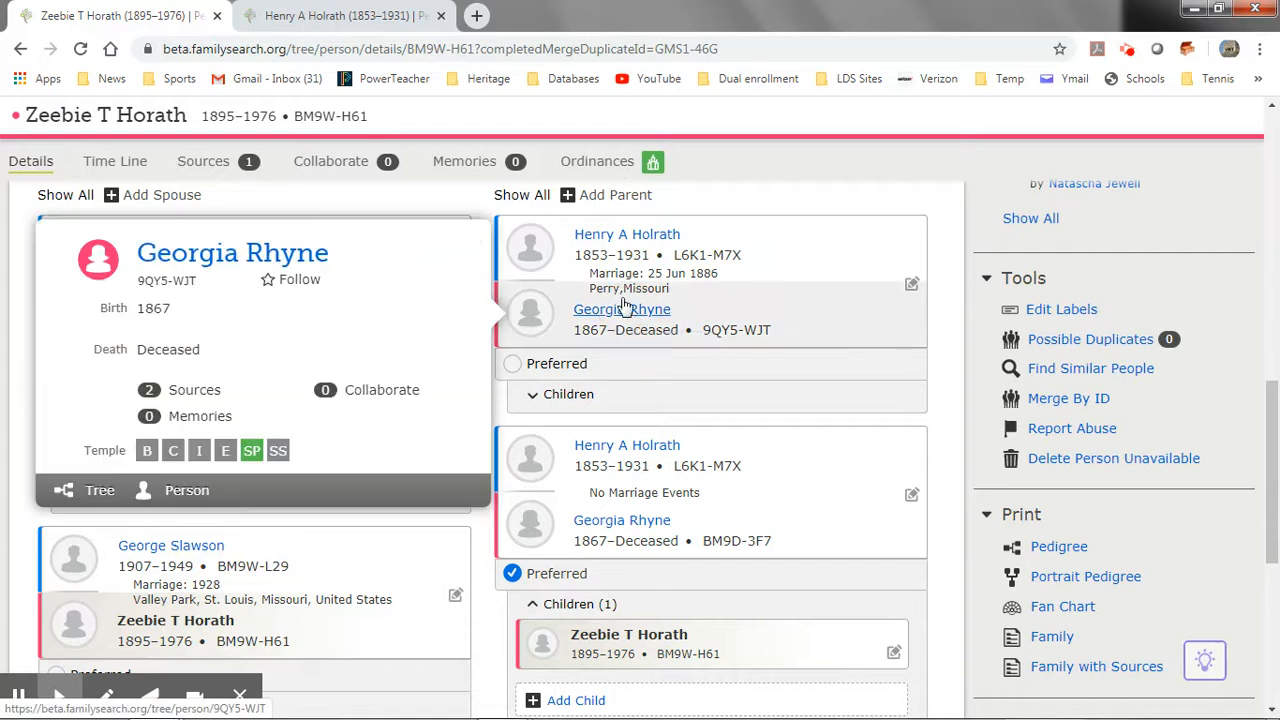
pyautogui.rightClick(285, 266)
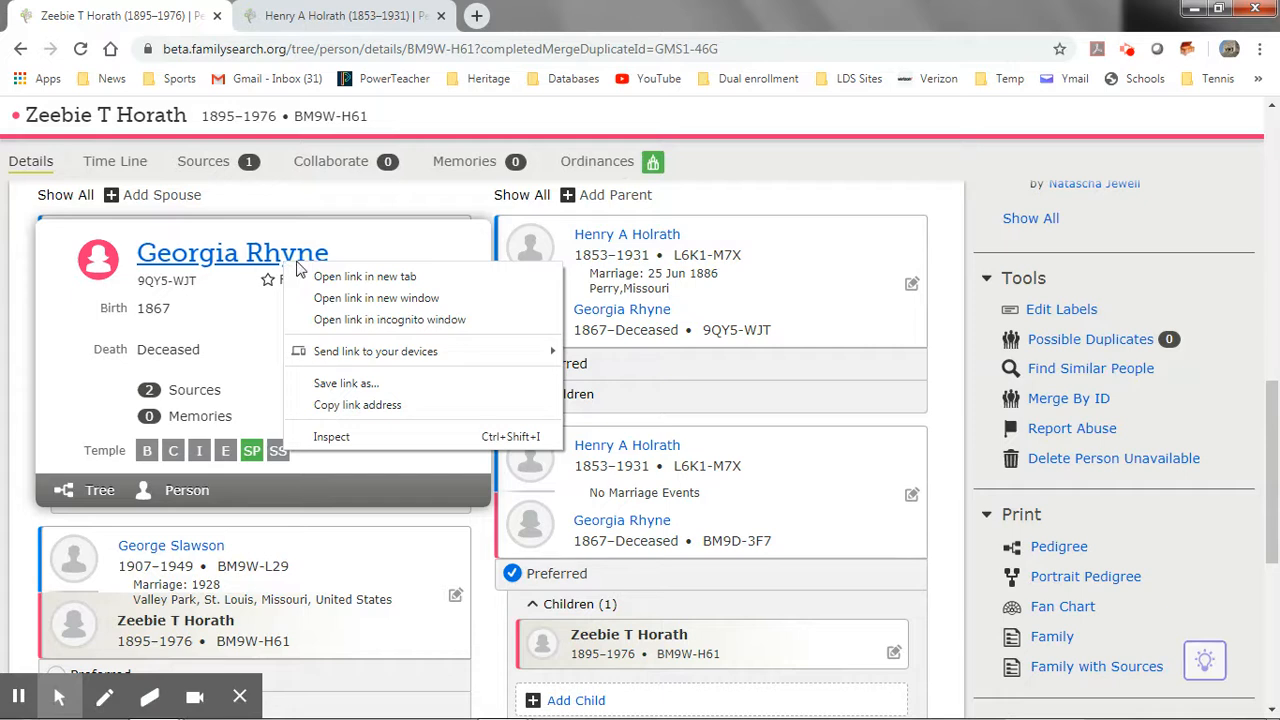
pyautogui.click(345, 277)
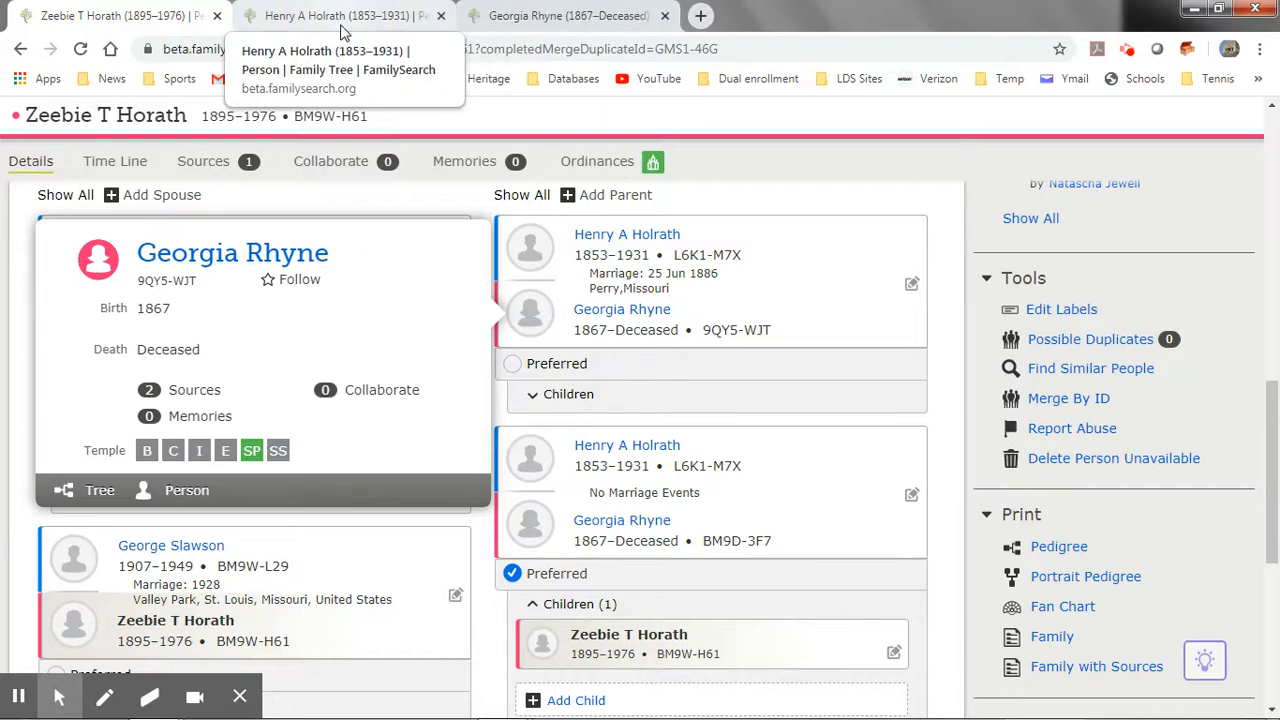
pyautogui.click(441, 16)
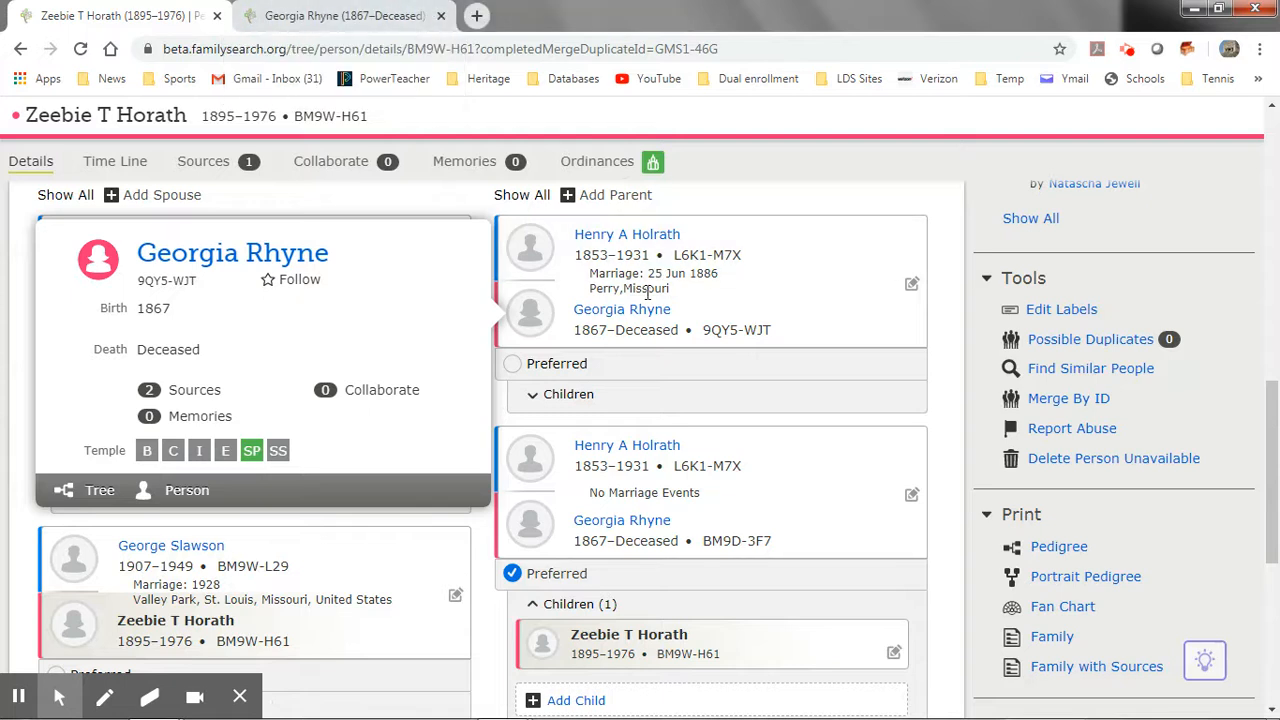
# - Copy the person ID of the duplicate mother in the parent couple with no marriage events
pyautogui.scroll(-1, 643, 429)
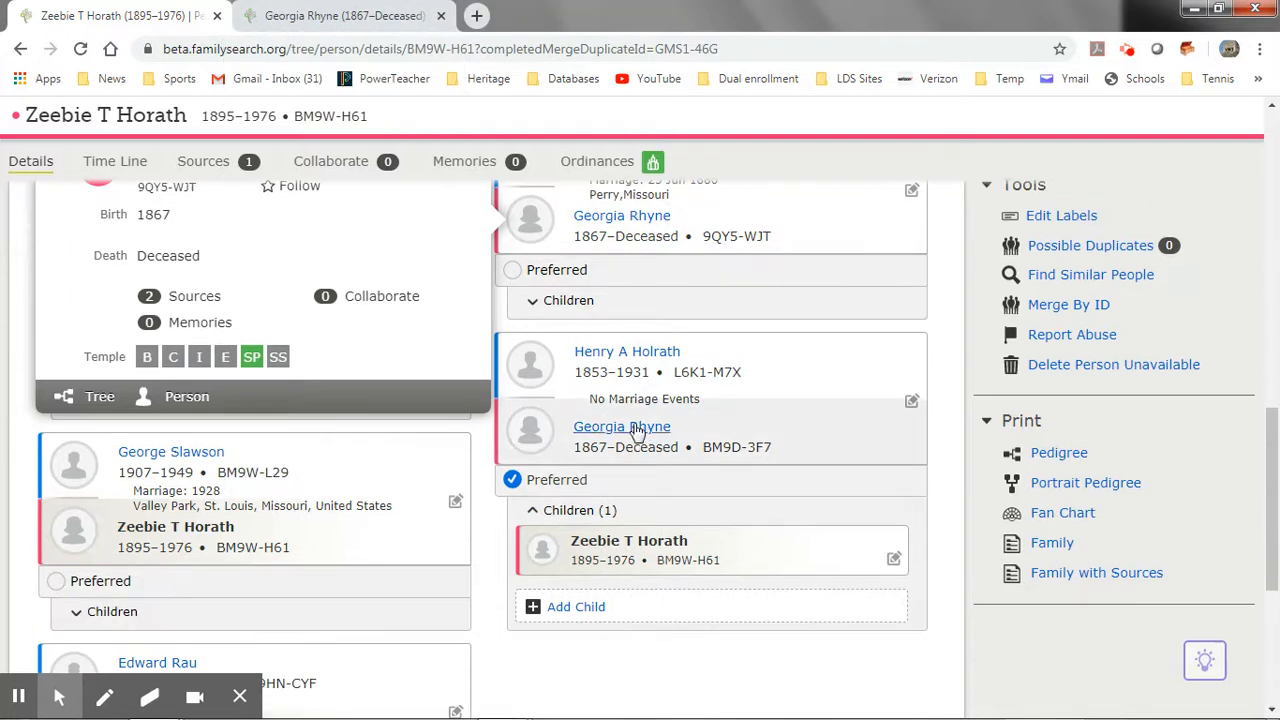
pyautogui.moveTo(750, 447)
pyautogui.click(736, 427)
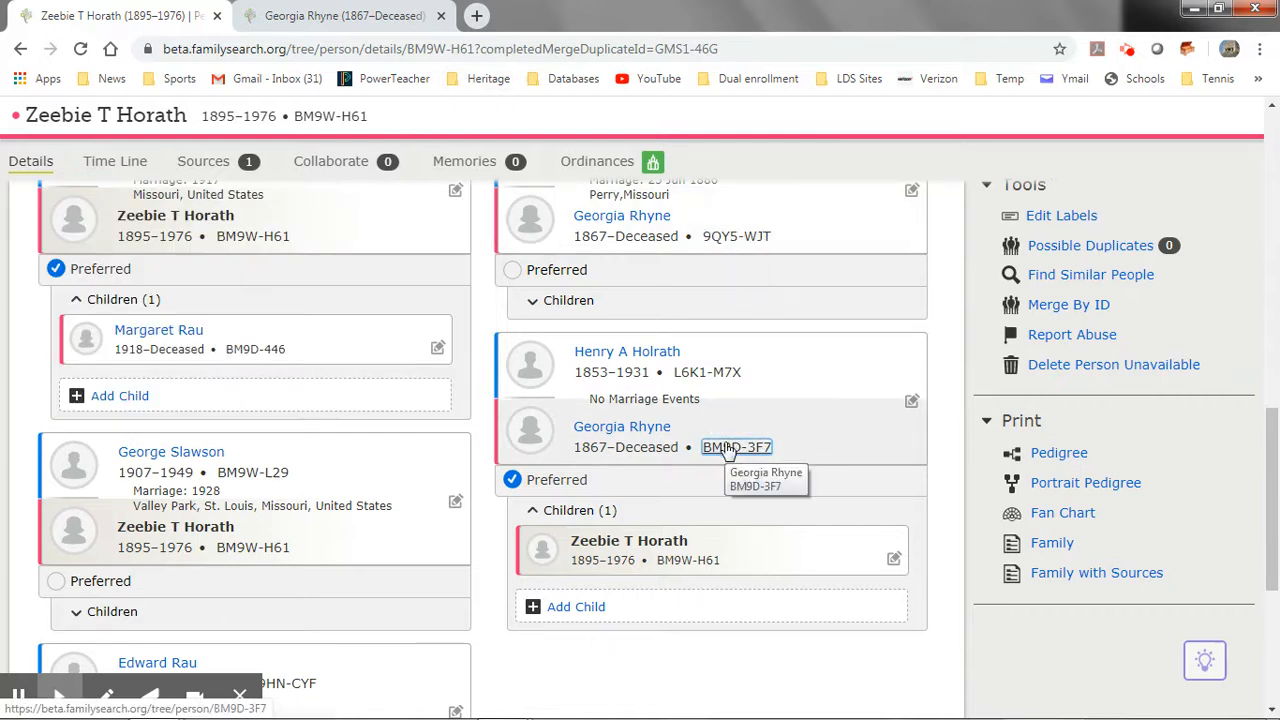
# - On the surviving mother's record, start a Merge By ID with the copied person ID as the possible duplicate and continue to the comparison
pyautogui.click(330, 16)
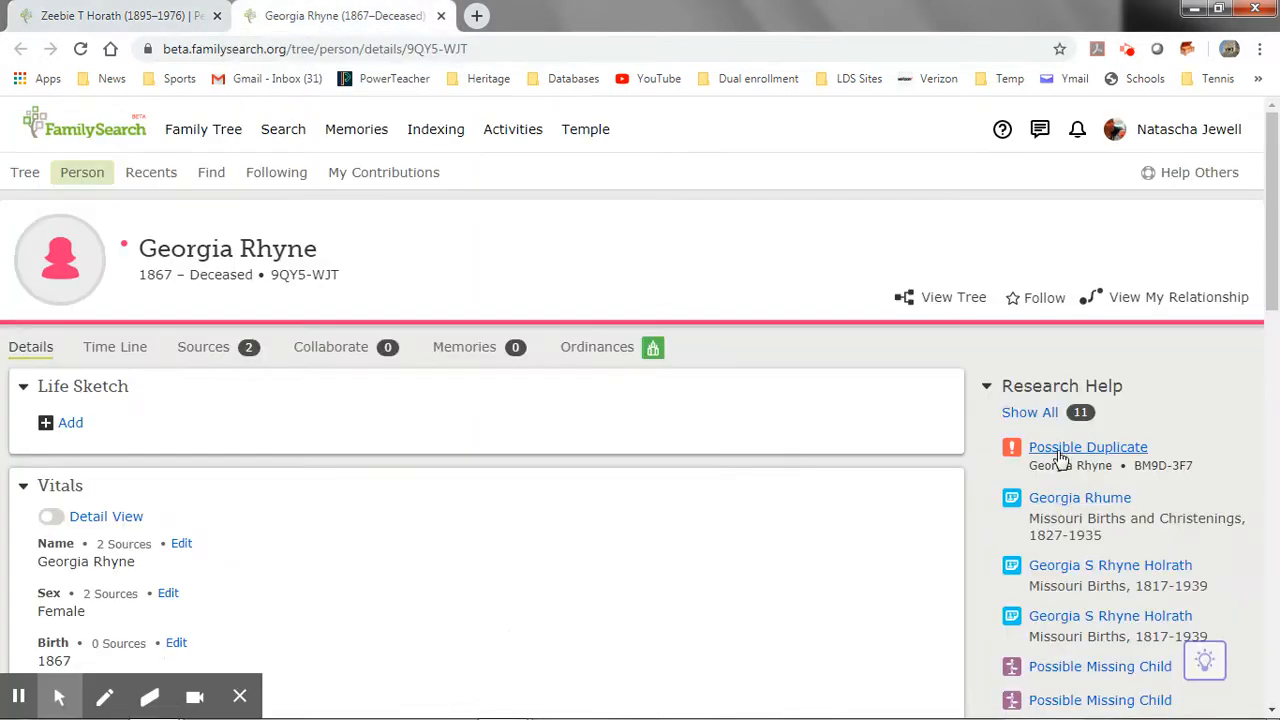
pyautogui.scroll(-8, 837, 457)
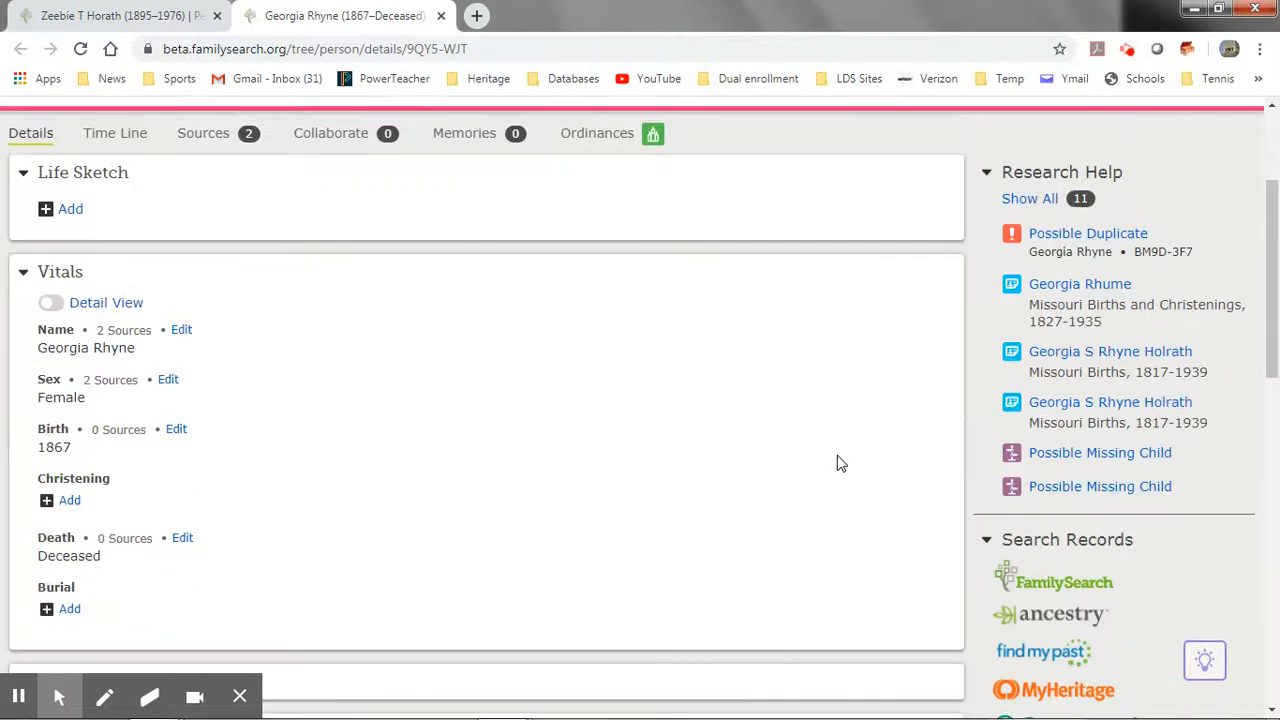
pyautogui.scroll(-3, 837, 463)
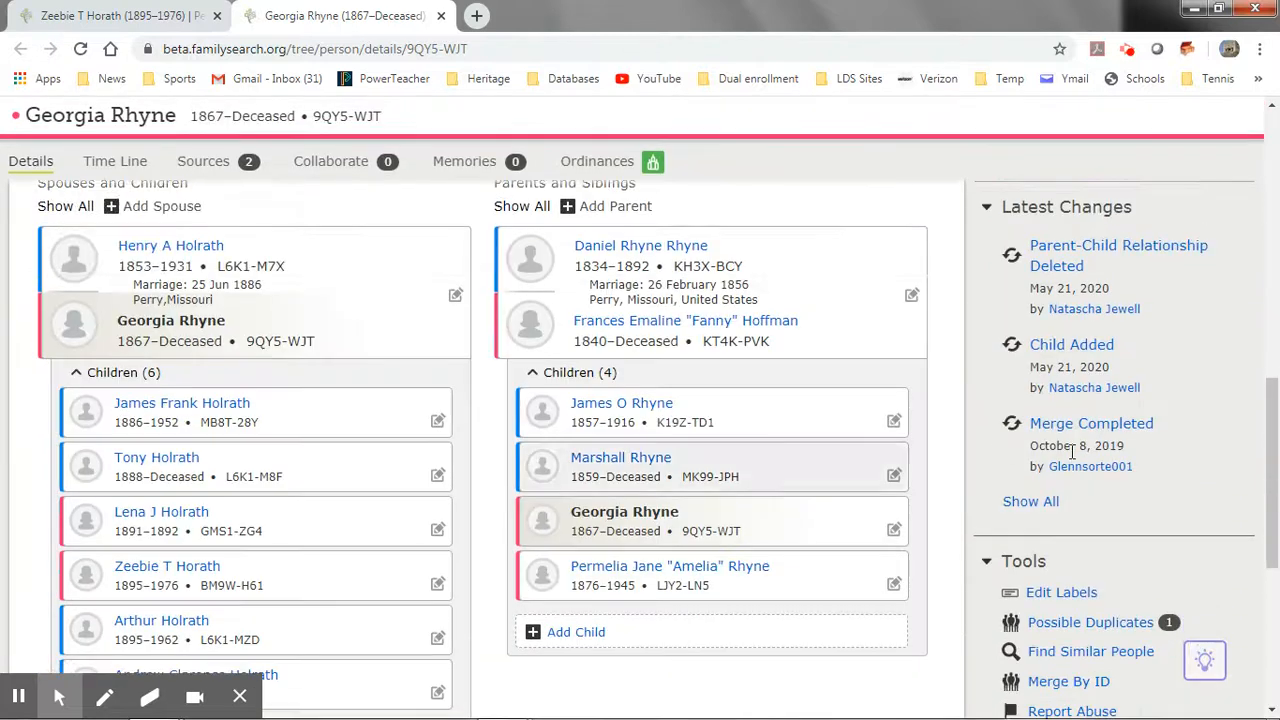
pyautogui.click(1070, 494)
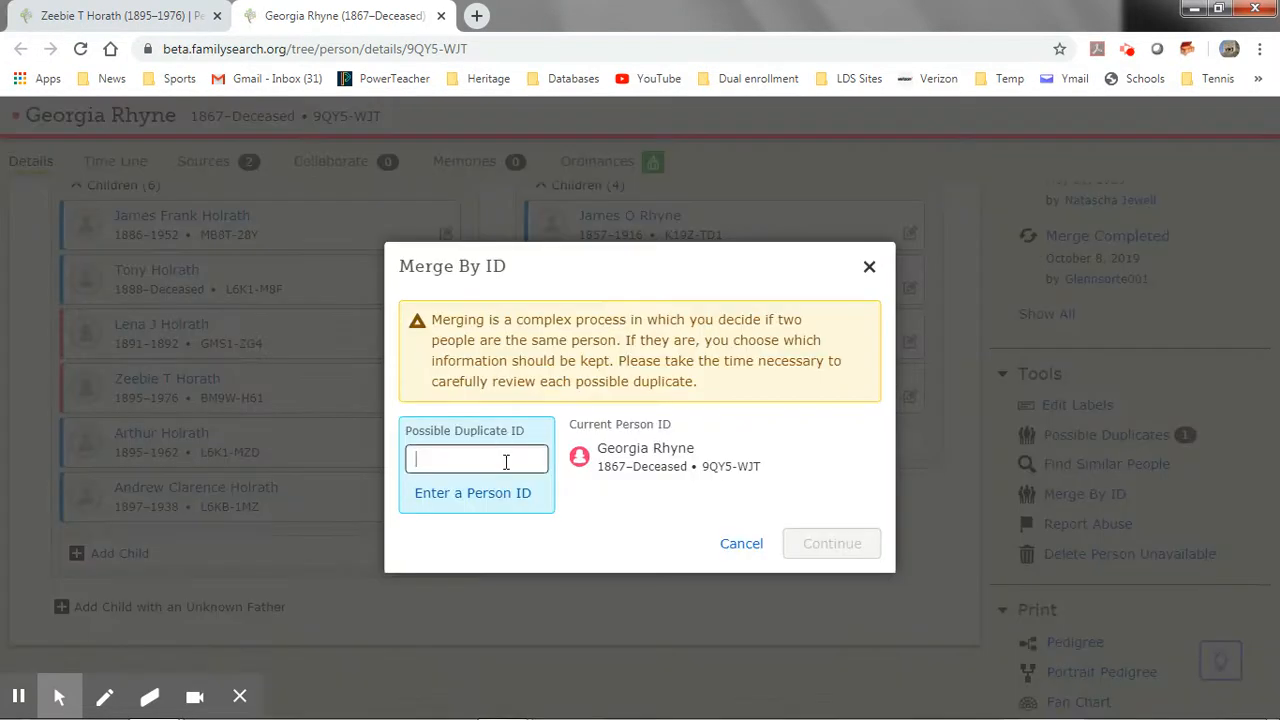
pyautogui.hotkey('ctrl', 'v')
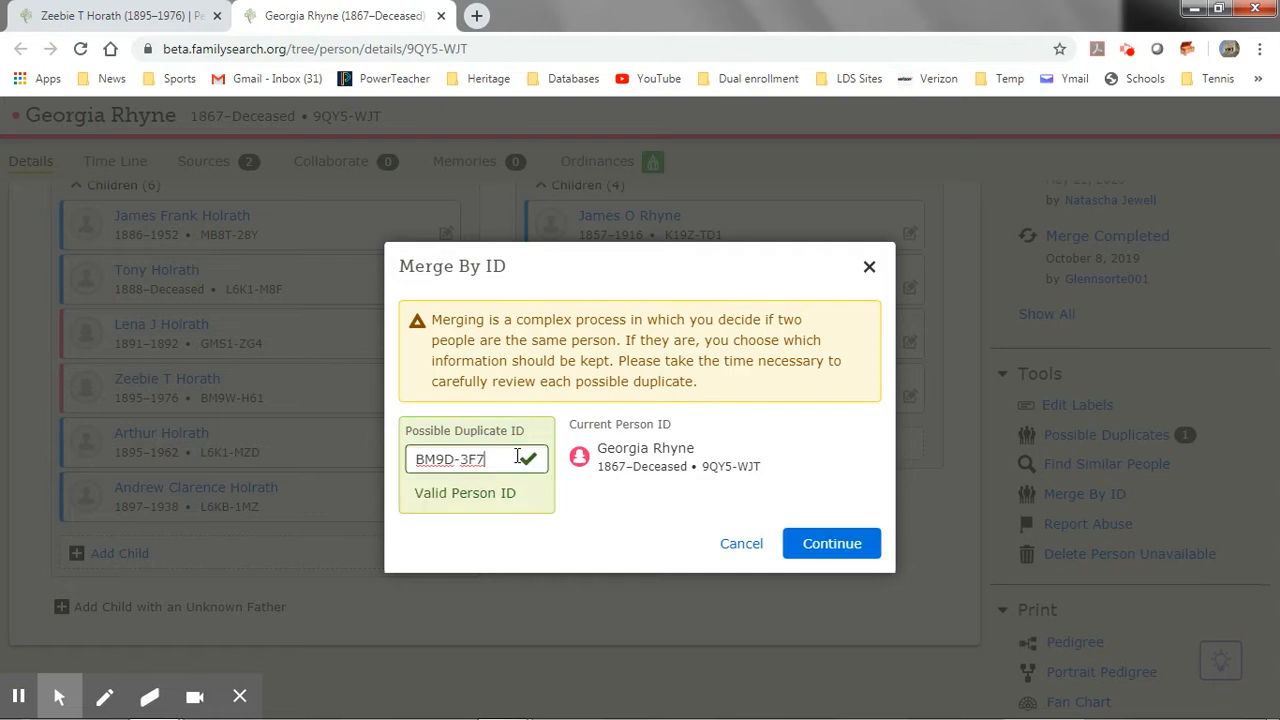
pyautogui.click(837, 546)
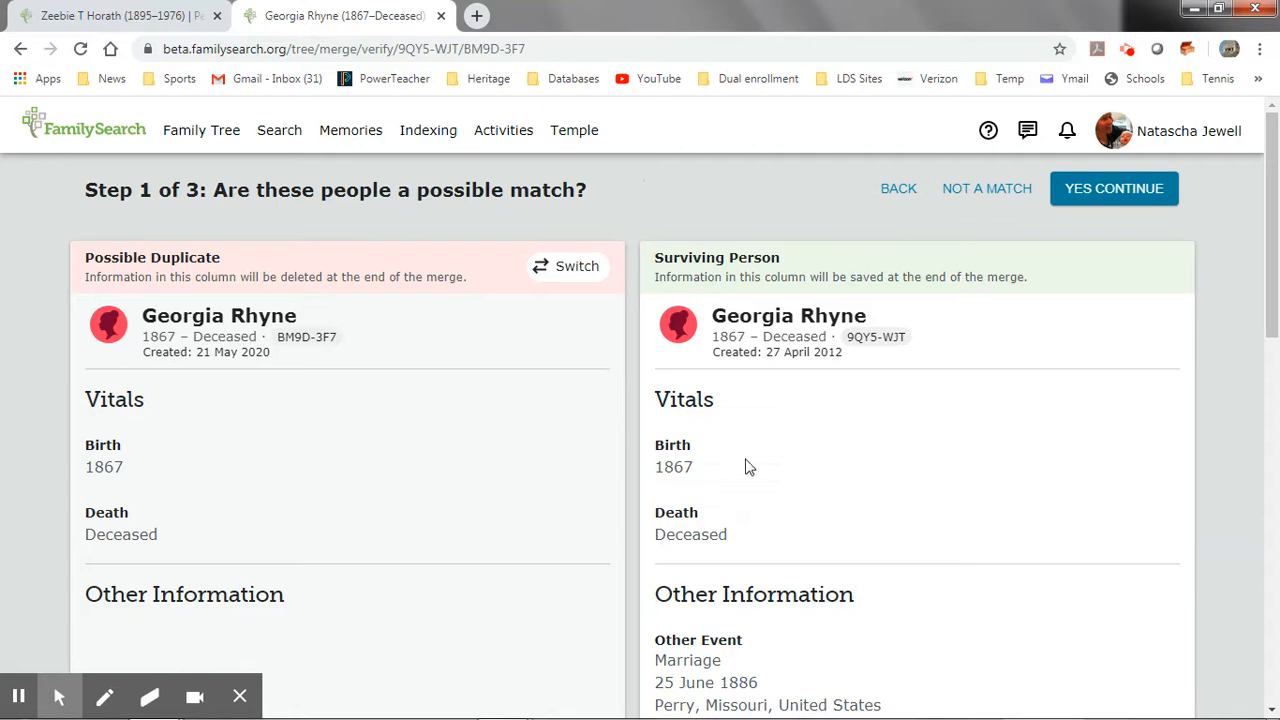
# - Compare the vitals, spouse and children of the two mother records and accept them as a match
pyautogui.scroll(-3, 546, 446)
pyautogui.scroll(-5, 546, 446)
pyautogui.scroll(3, 546, 446)
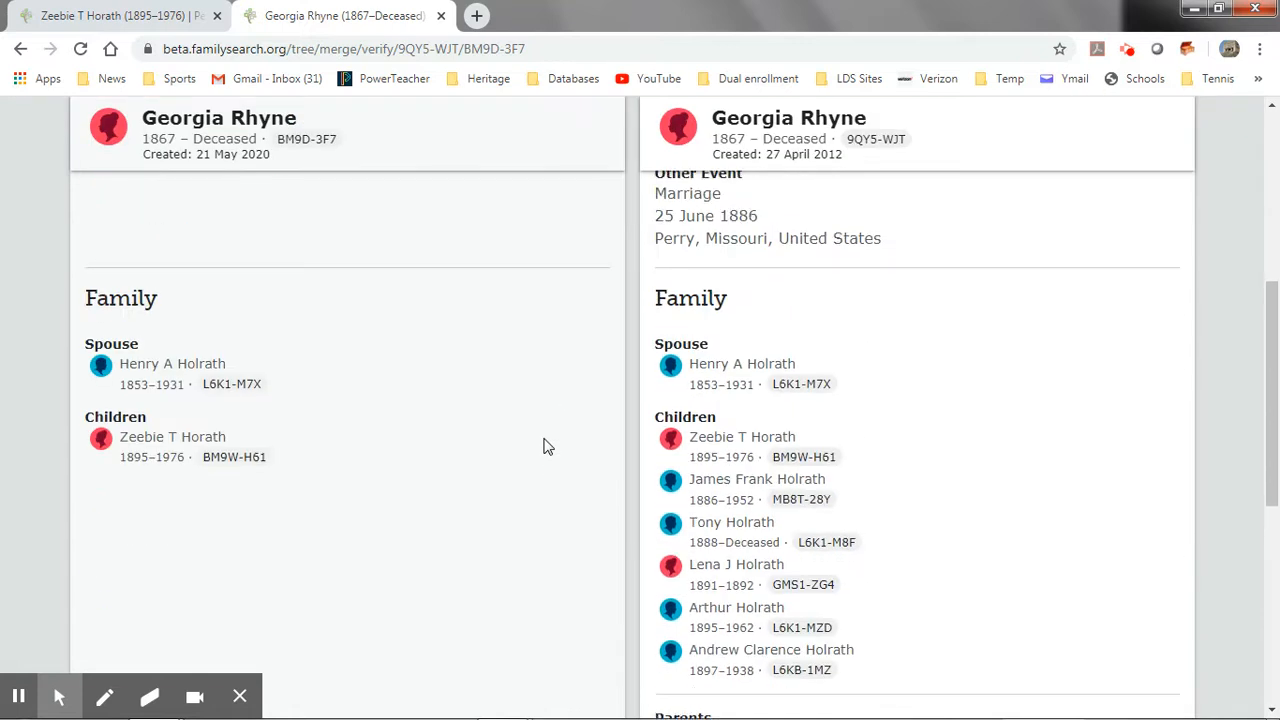
pyautogui.scroll(5, 546, 446)
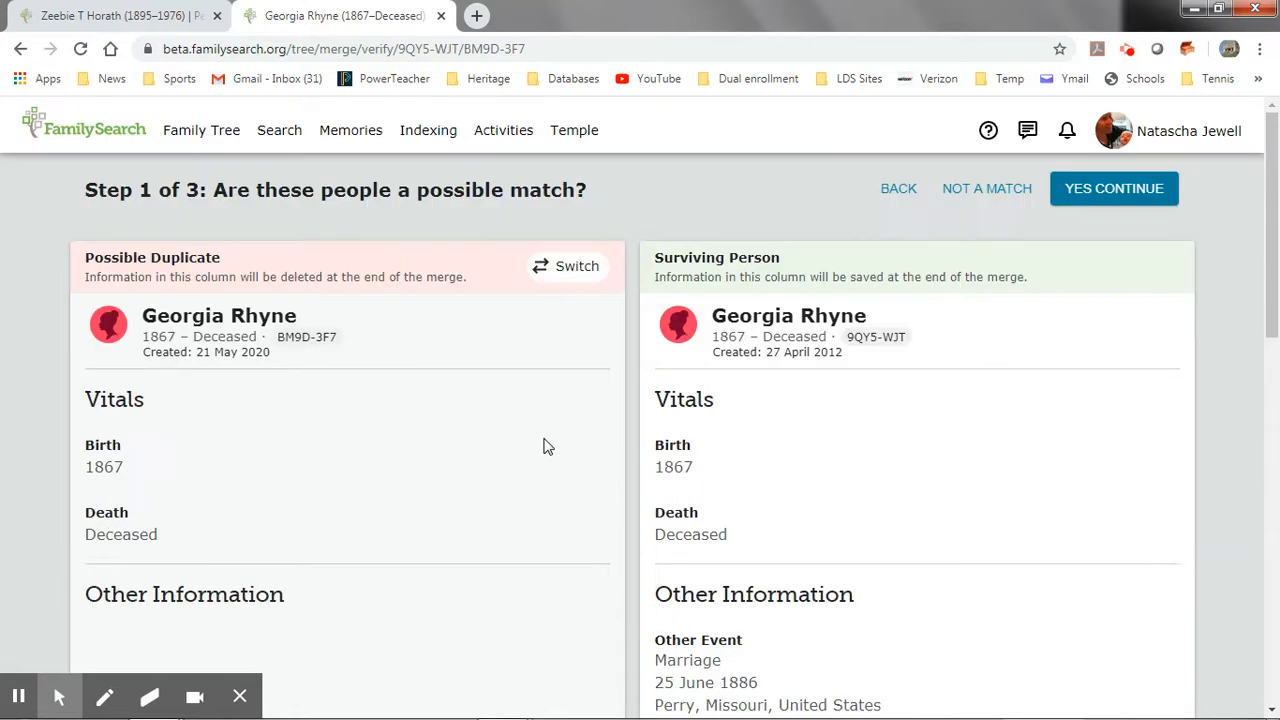
pyautogui.click(1130, 189)
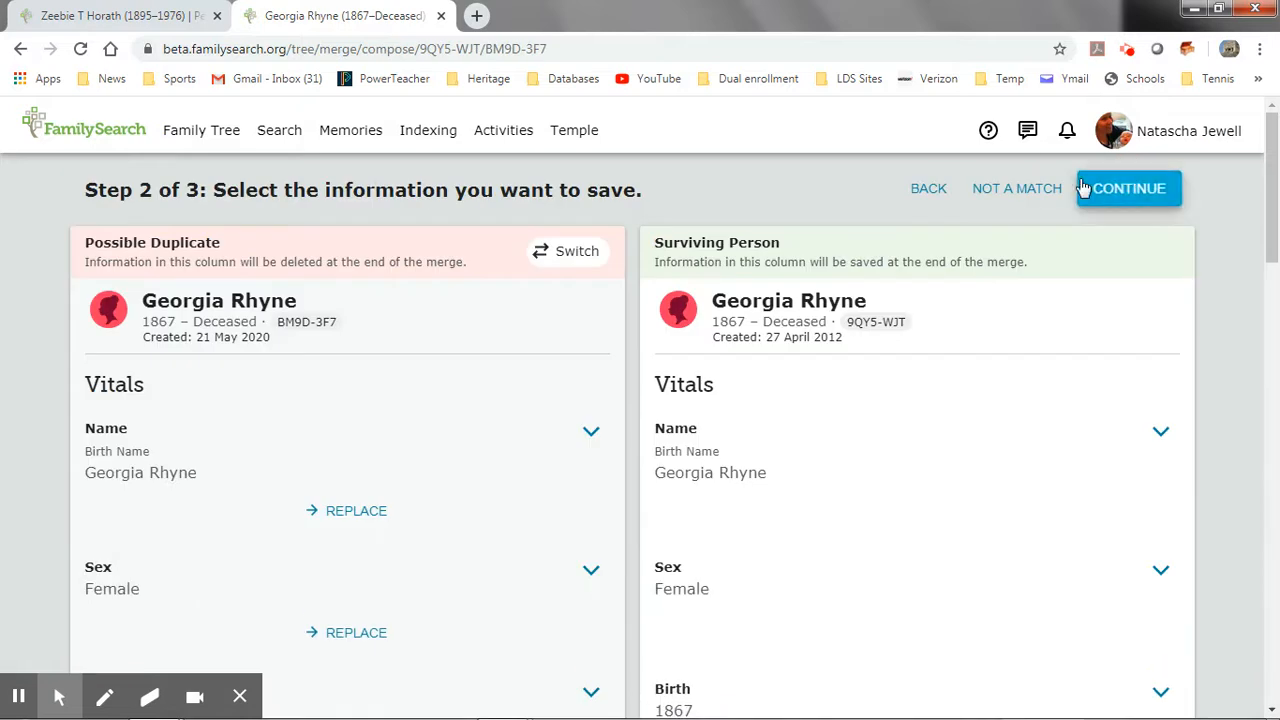
# - Replace the surviving mother's spouse and matching daughter relationships with those from the duplicate record
pyautogui.scroll(-1, 648, 340)
pyautogui.scroll(-1, 643, 343)
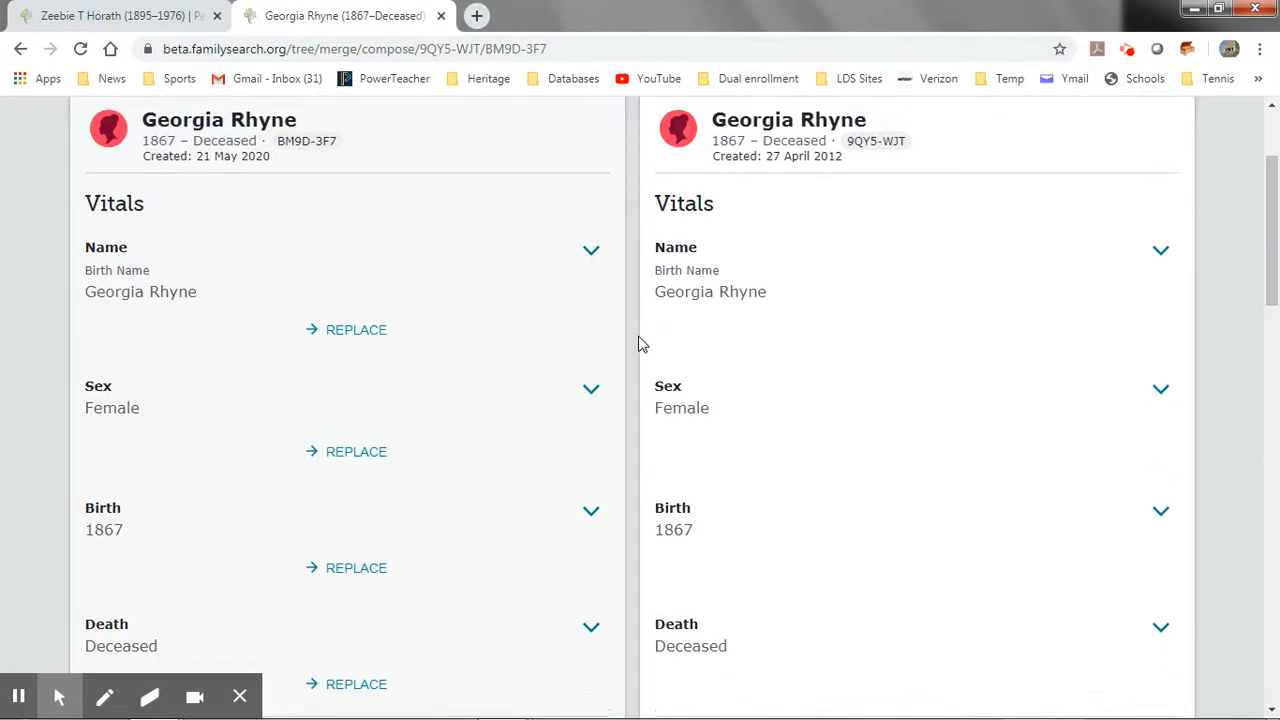
pyautogui.scroll(-2, 612, 487)
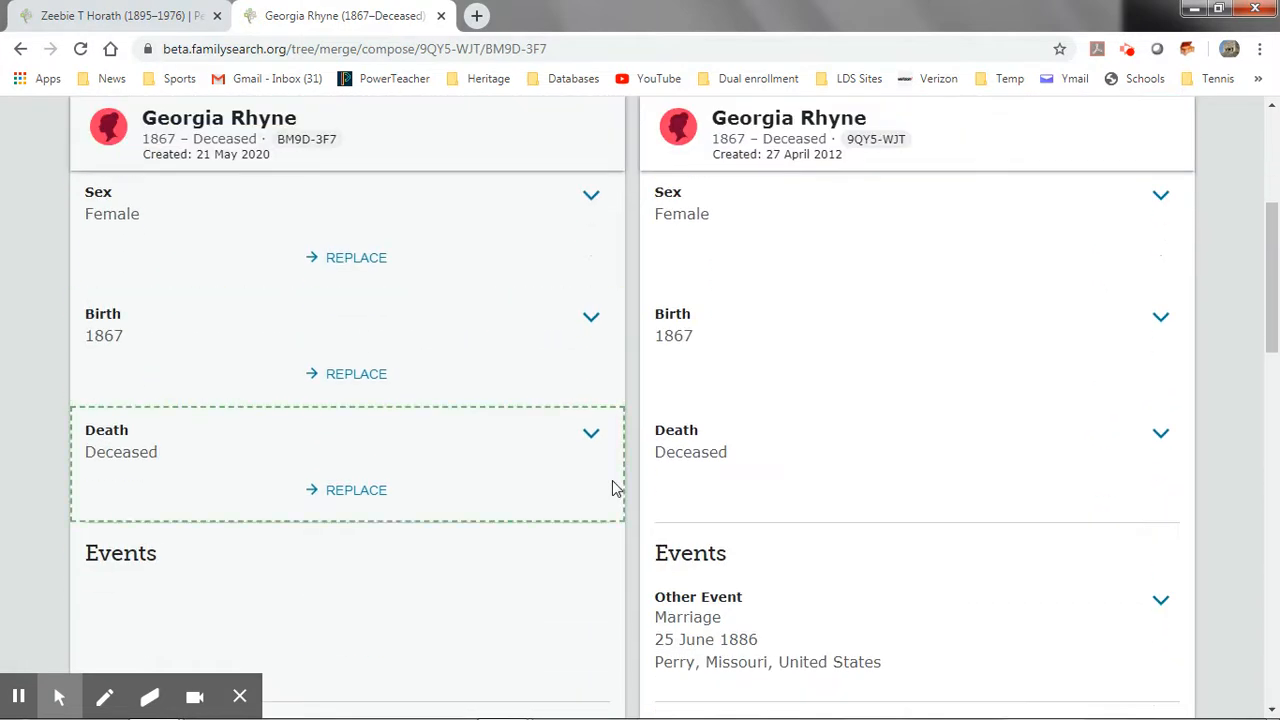
pyautogui.scroll(-2, 612, 487)
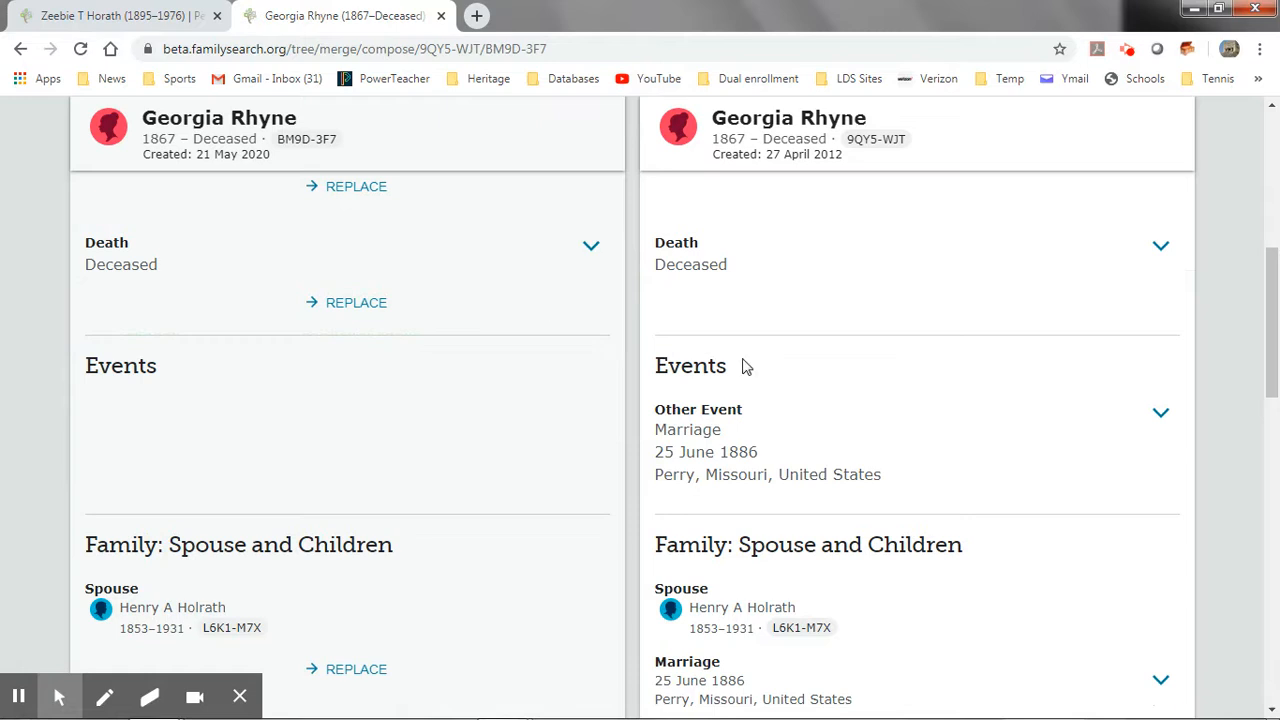
pyautogui.scroll(-3, 722, 410)
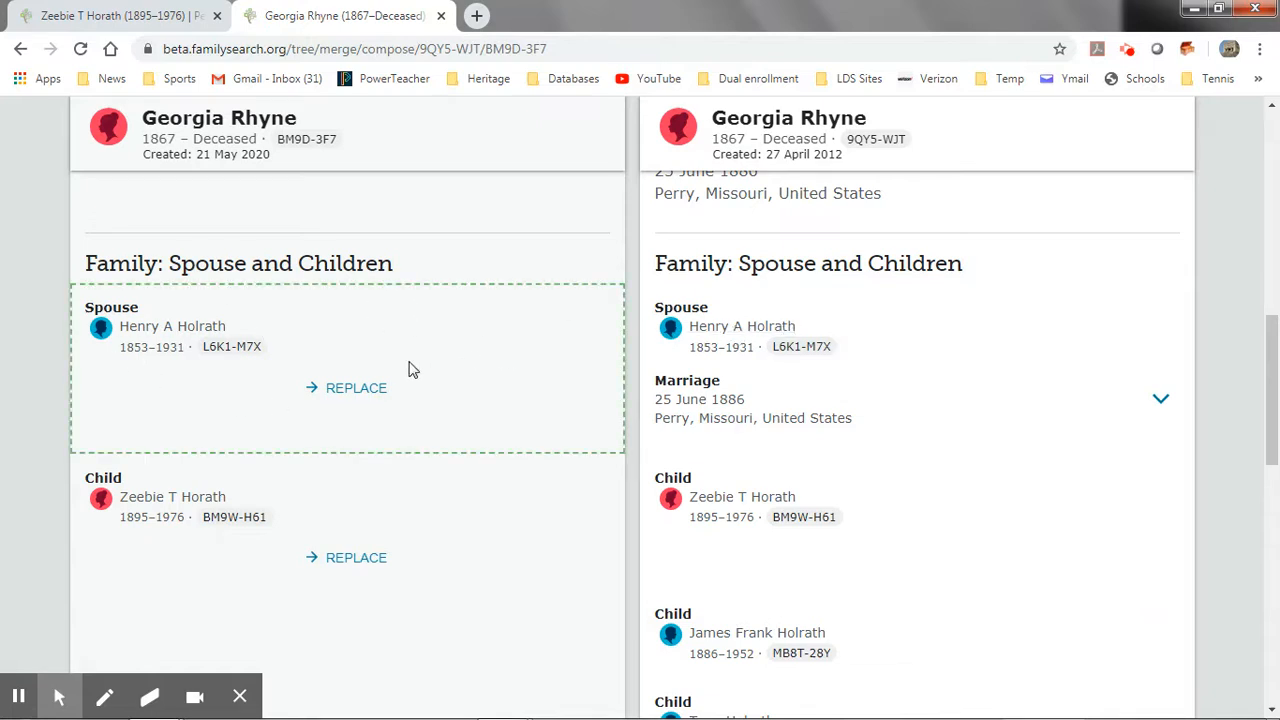
pyautogui.click(366, 390)
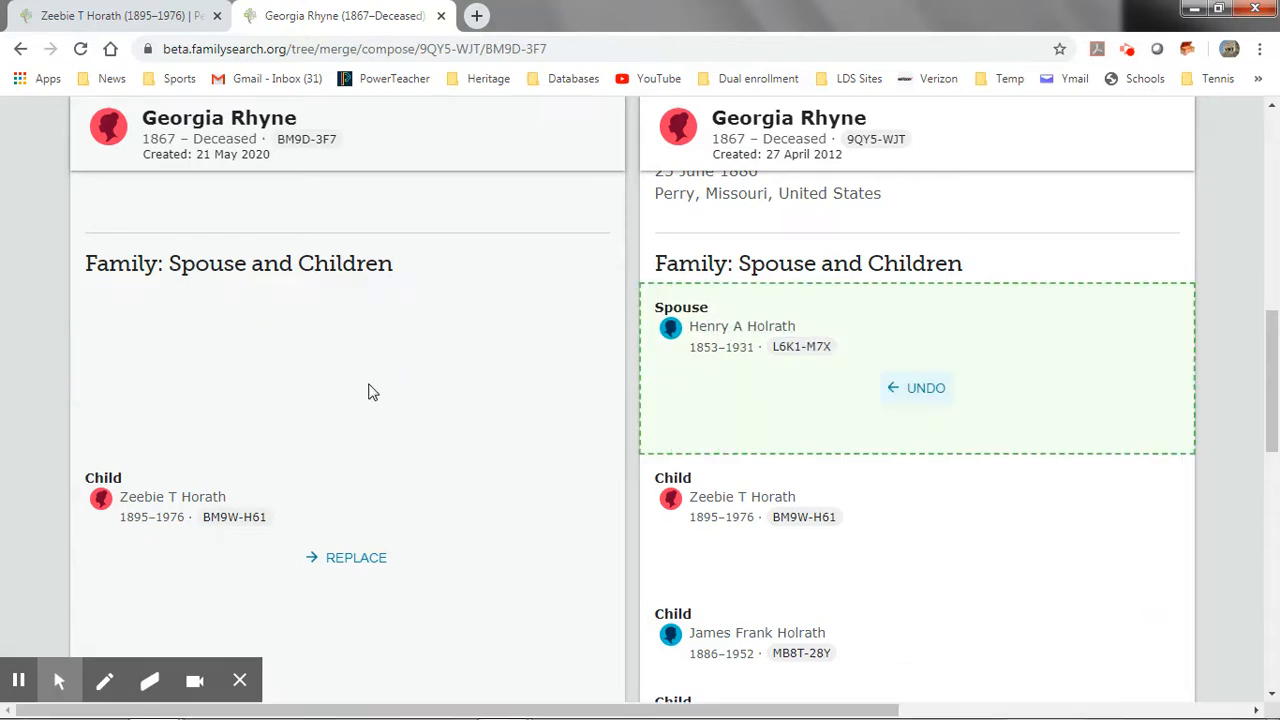
pyautogui.scroll(-1, 517, 474)
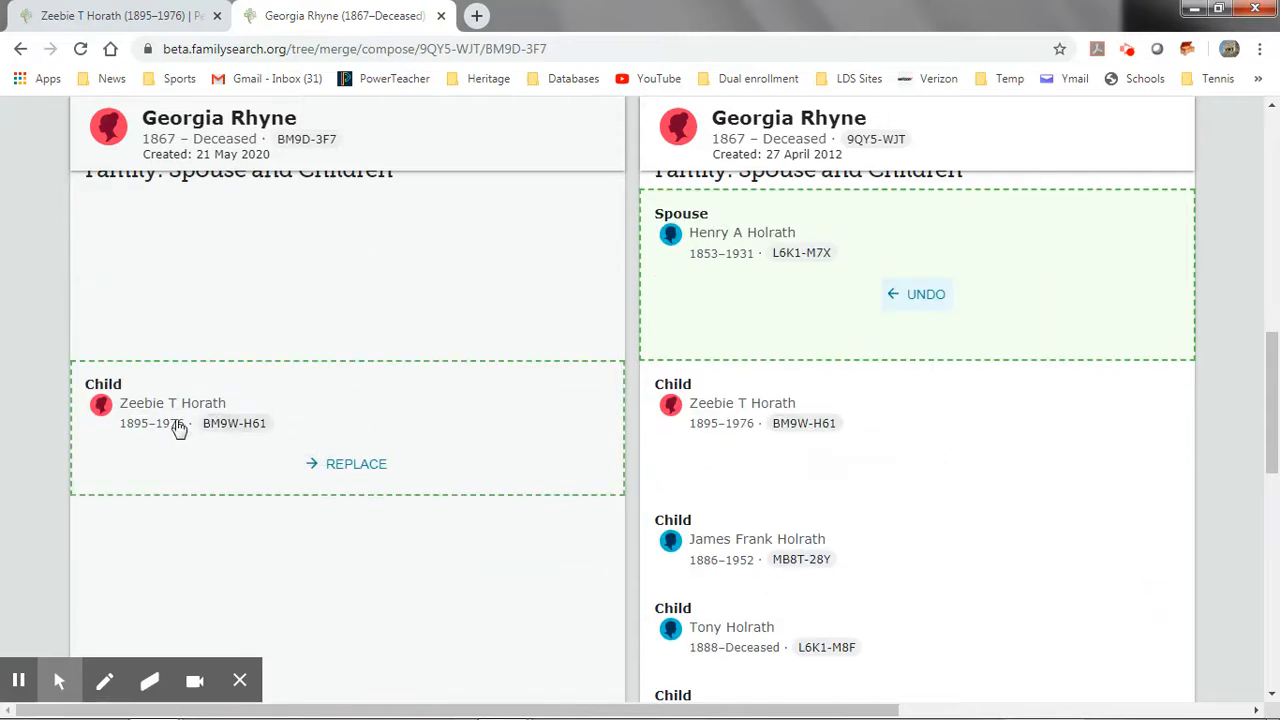
pyautogui.click(350, 466)
pyautogui.click(344, 470)
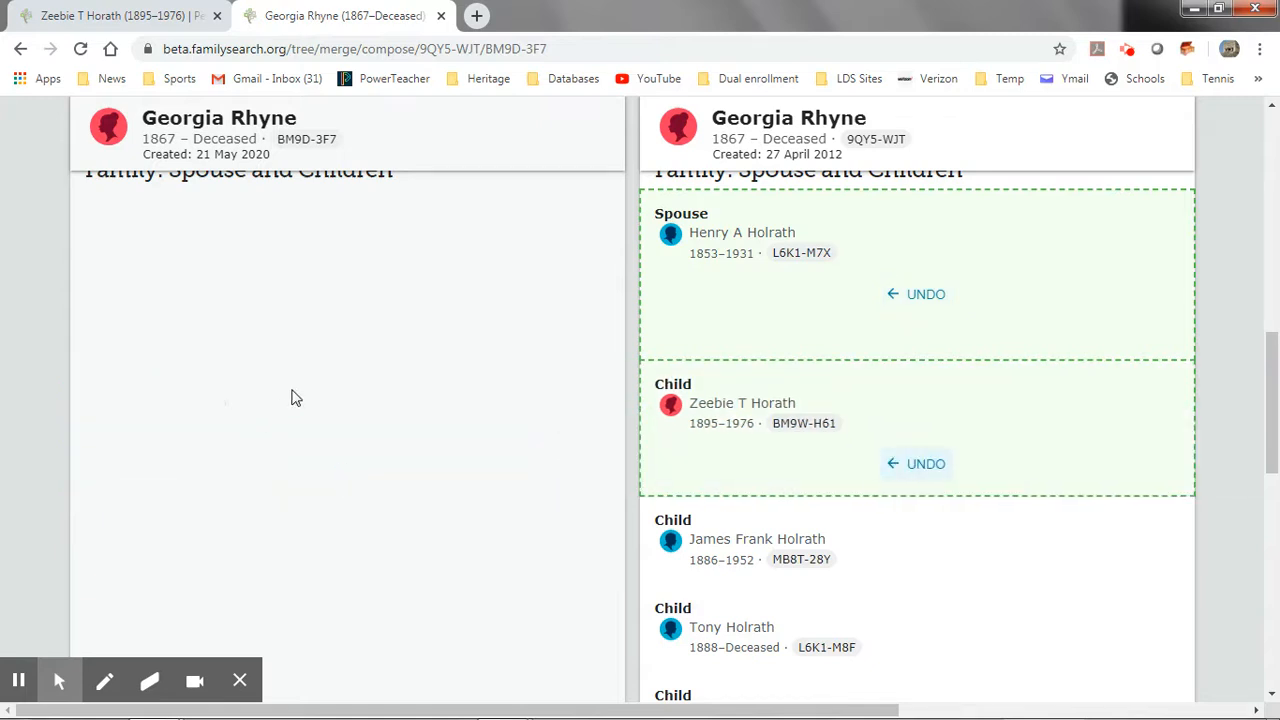
# - Review the surviving mother's remaining events, children, parents and sources, and continue to the merge confirmation
pyautogui.scroll(-2, 296, 398)
pyautogui.scroll(5, 296, 398)
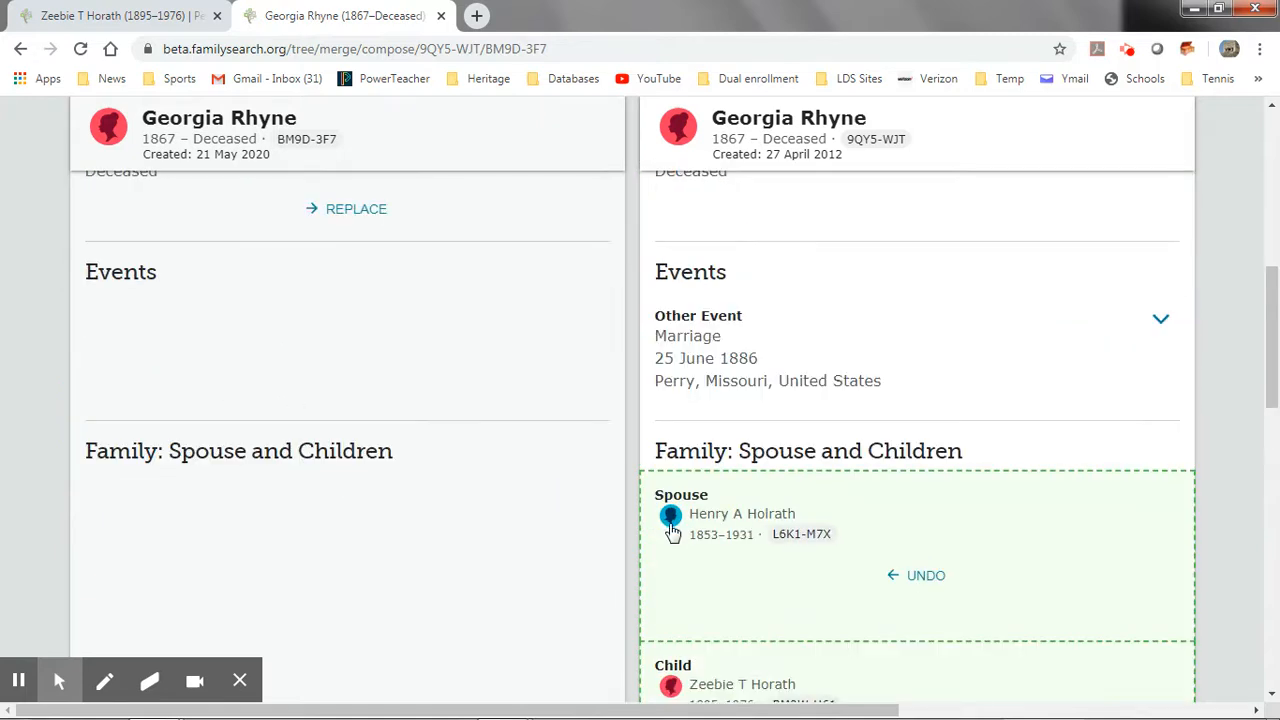
pyautogui.scroll(-2, 672, 532)
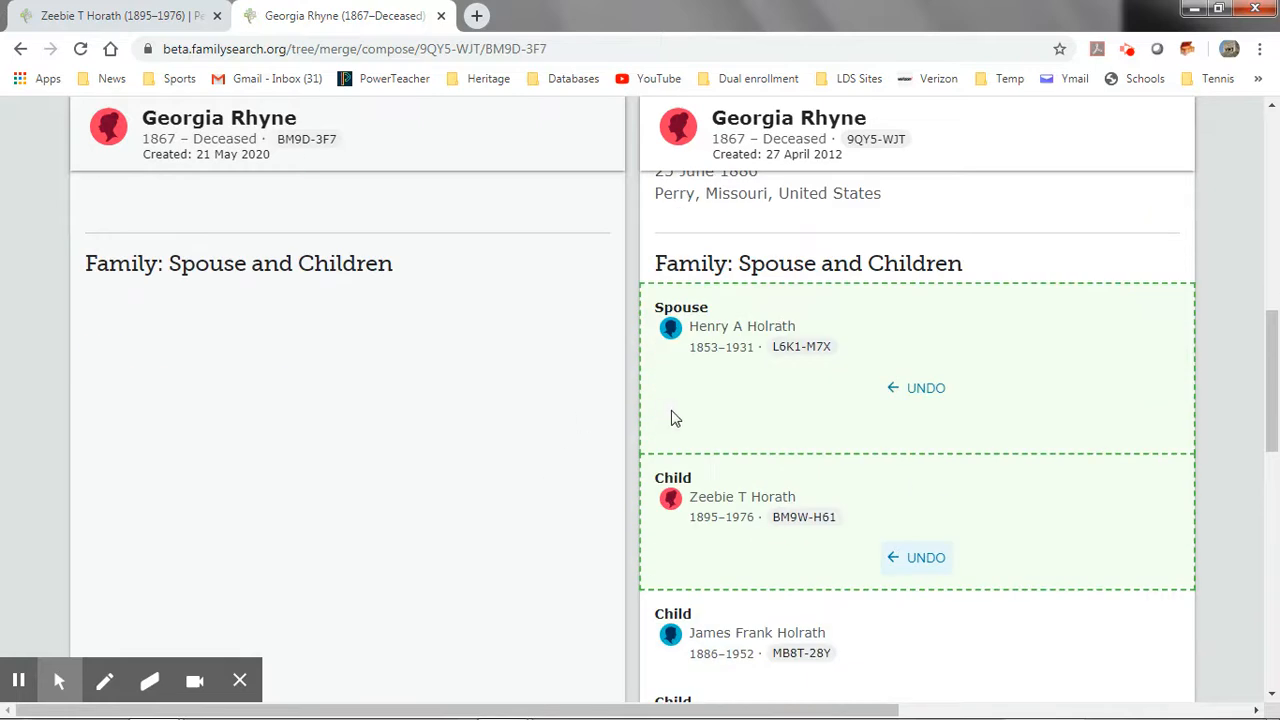
pyautogui.scroll(-10, 672, 527)
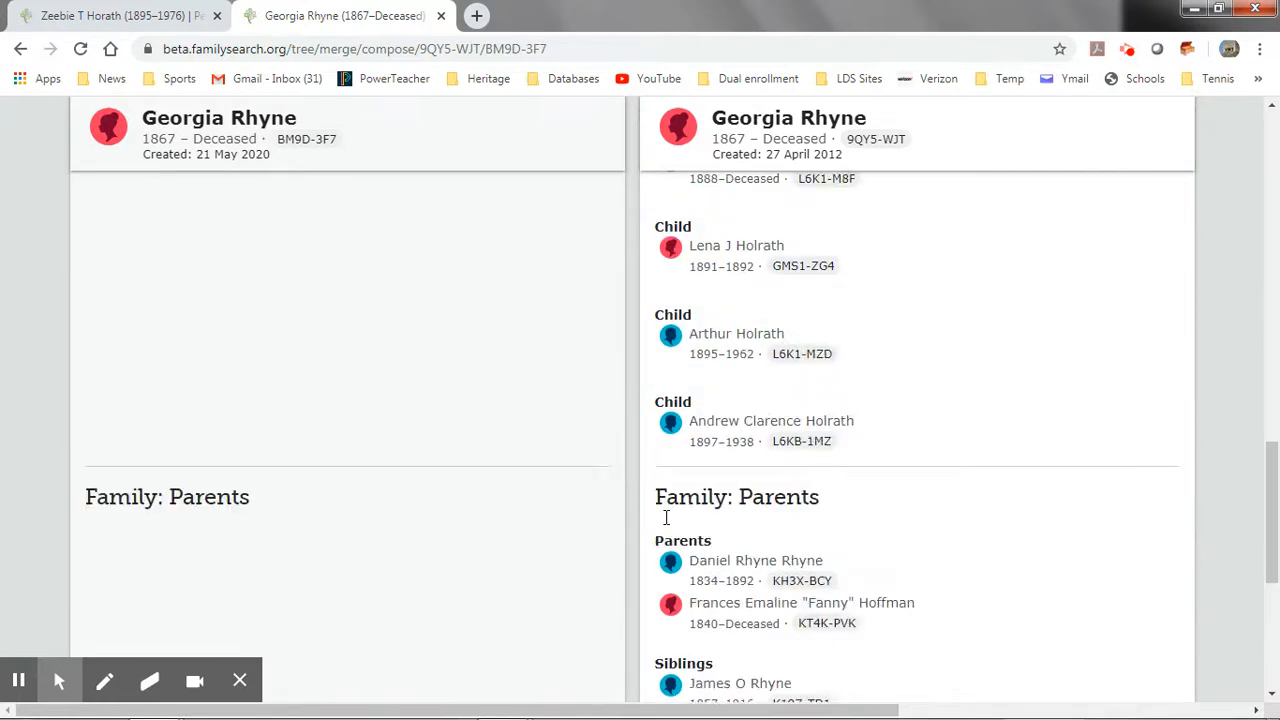
pyautogui.click(1129, 665)
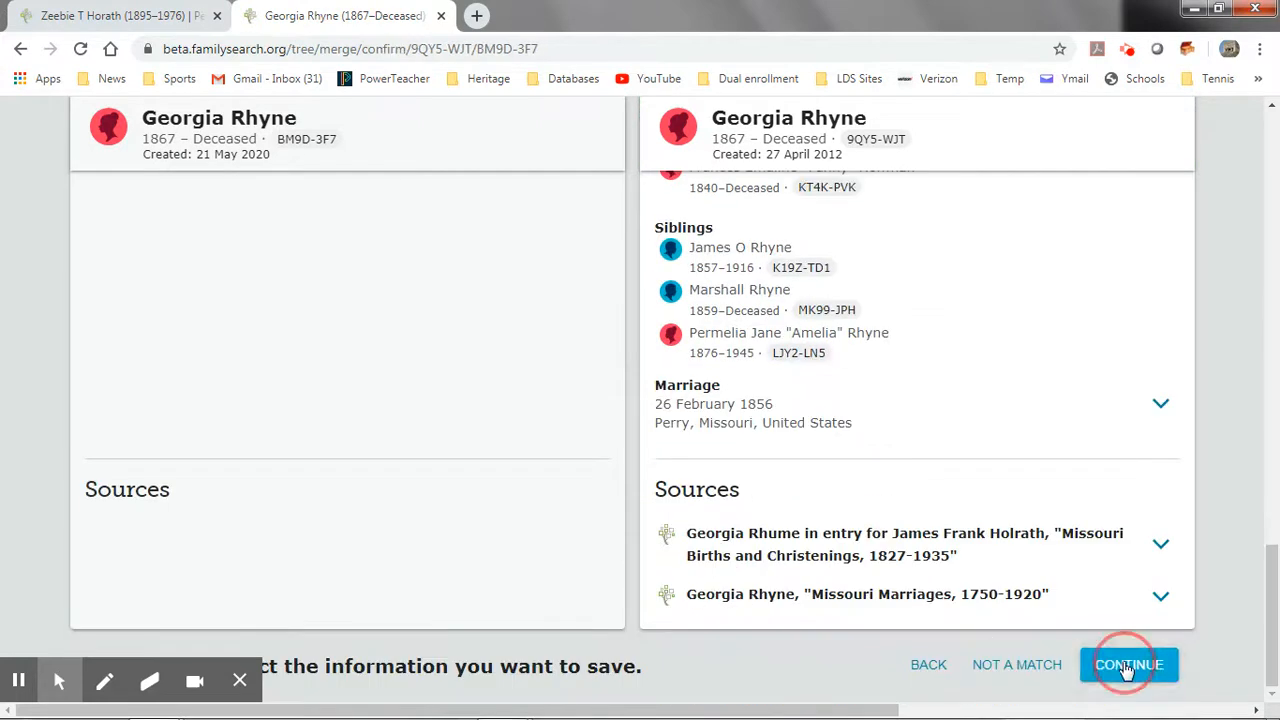
# - Give "Names and dates match." as the reason for merging the mother's records and finish the merge
pyautogui.click(316, 280)
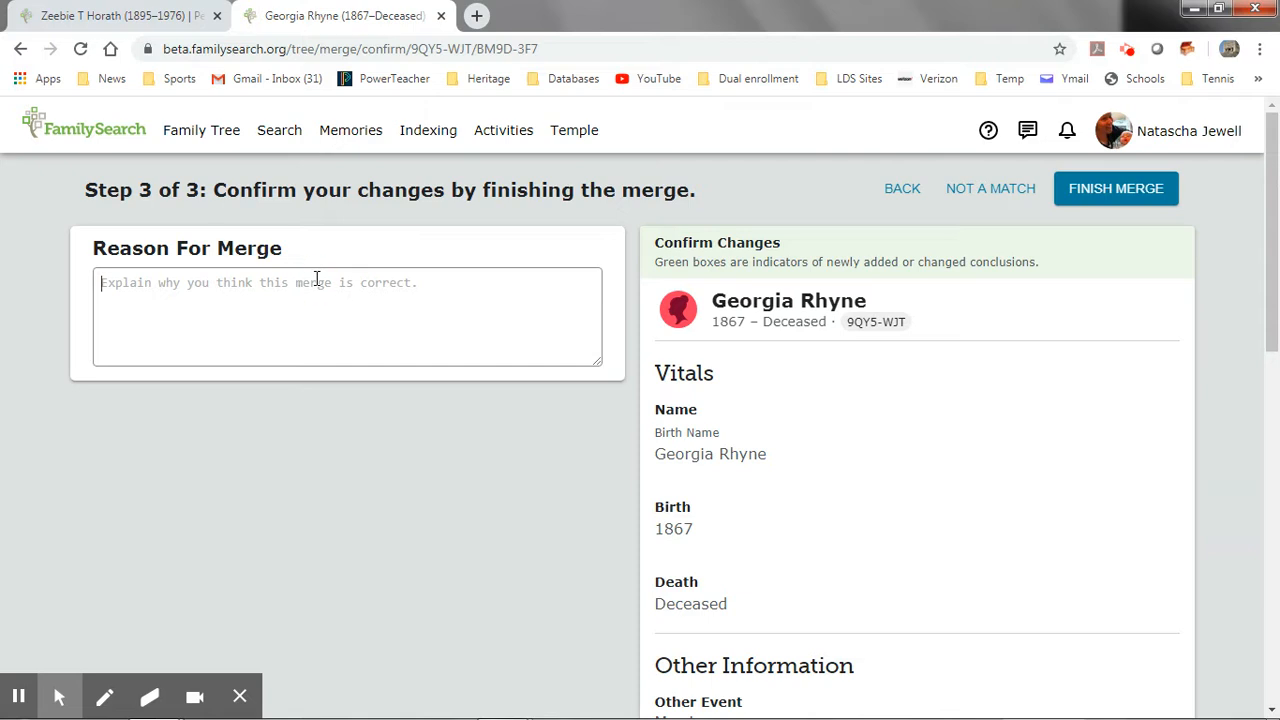
pyautogui.write('Names and dates match.')
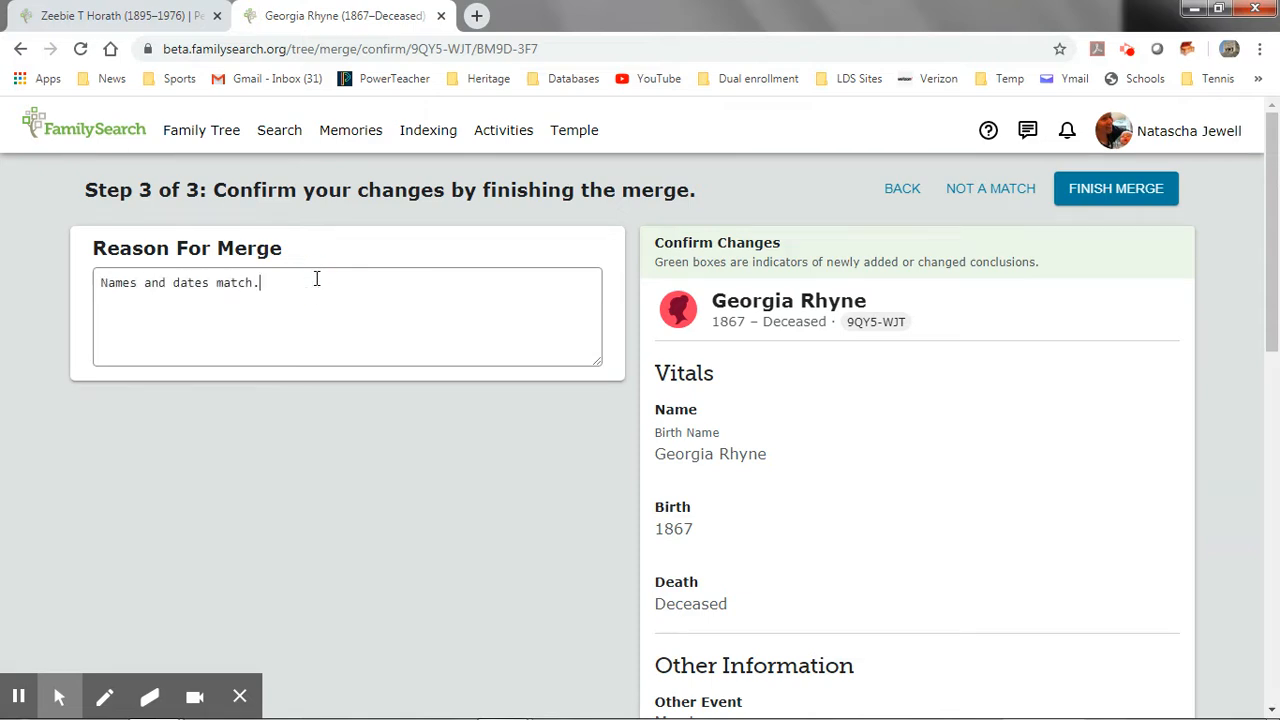
pyautogui.click(1090, 190)
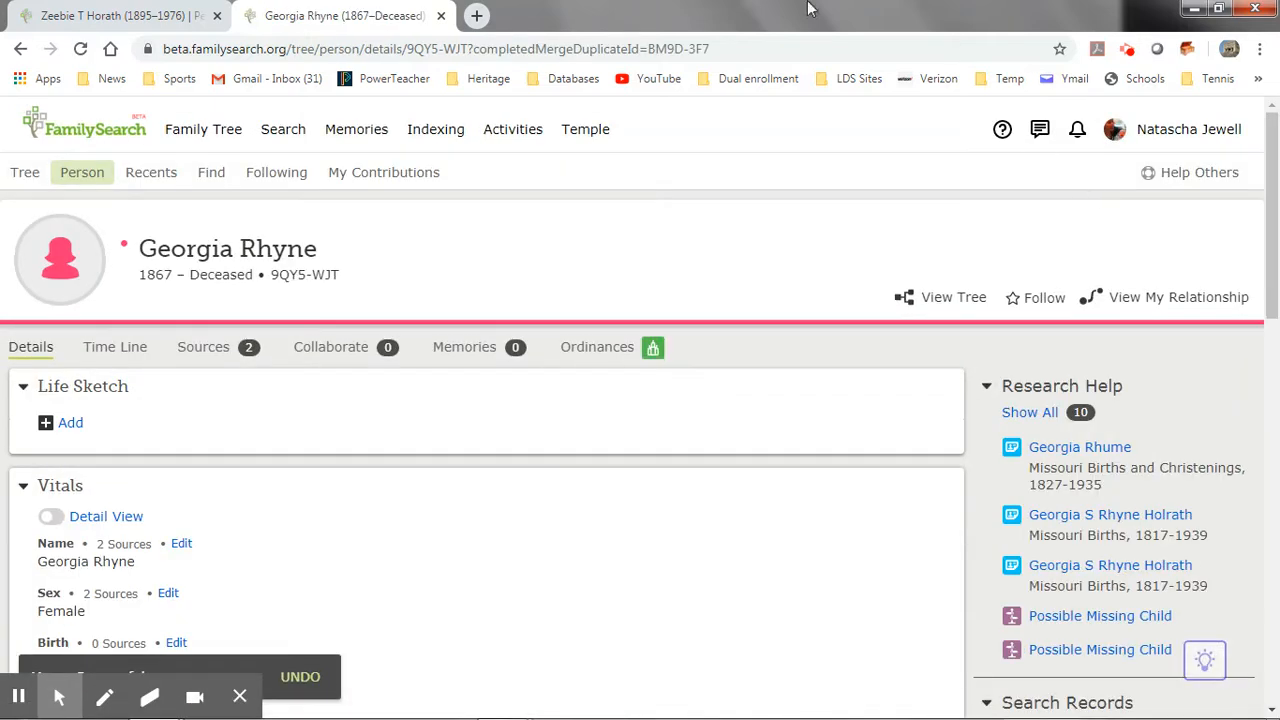
# - Close the merged mother's browser tab, reload the daughter's page and check her parents, siblings and spouses
pyautogui.click(443, 17)
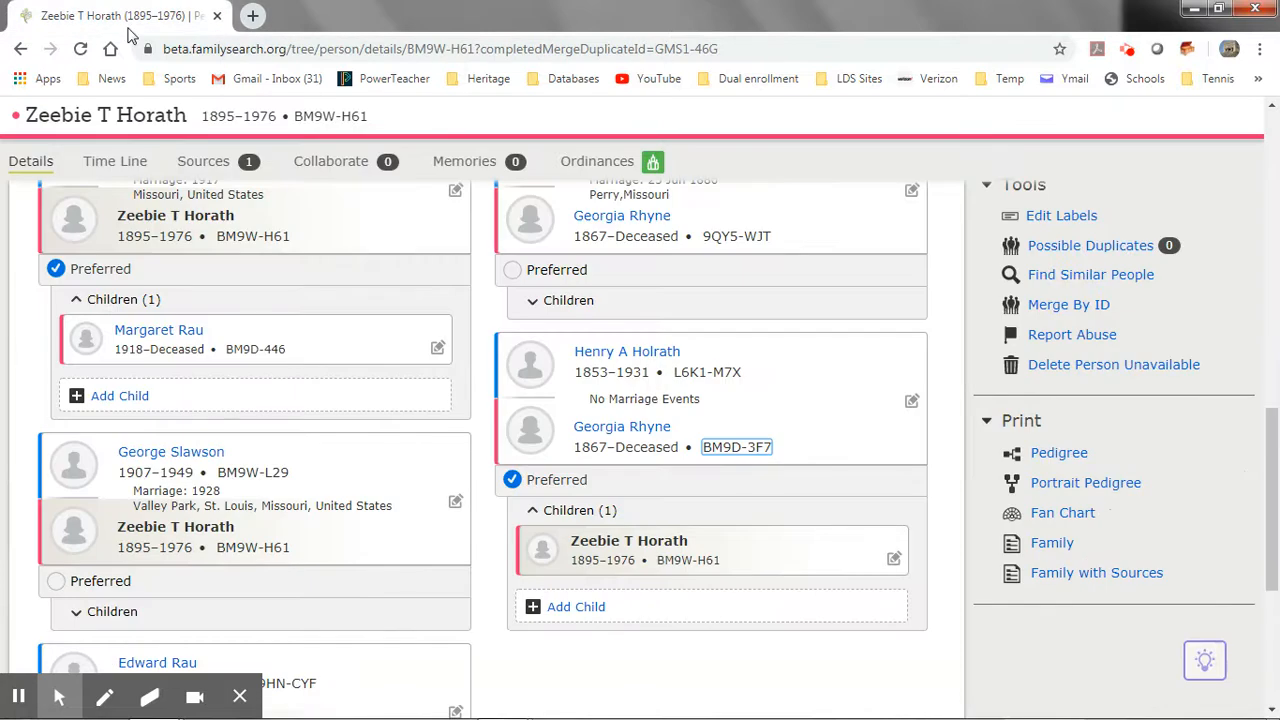
pyautogui.click(81, 50)
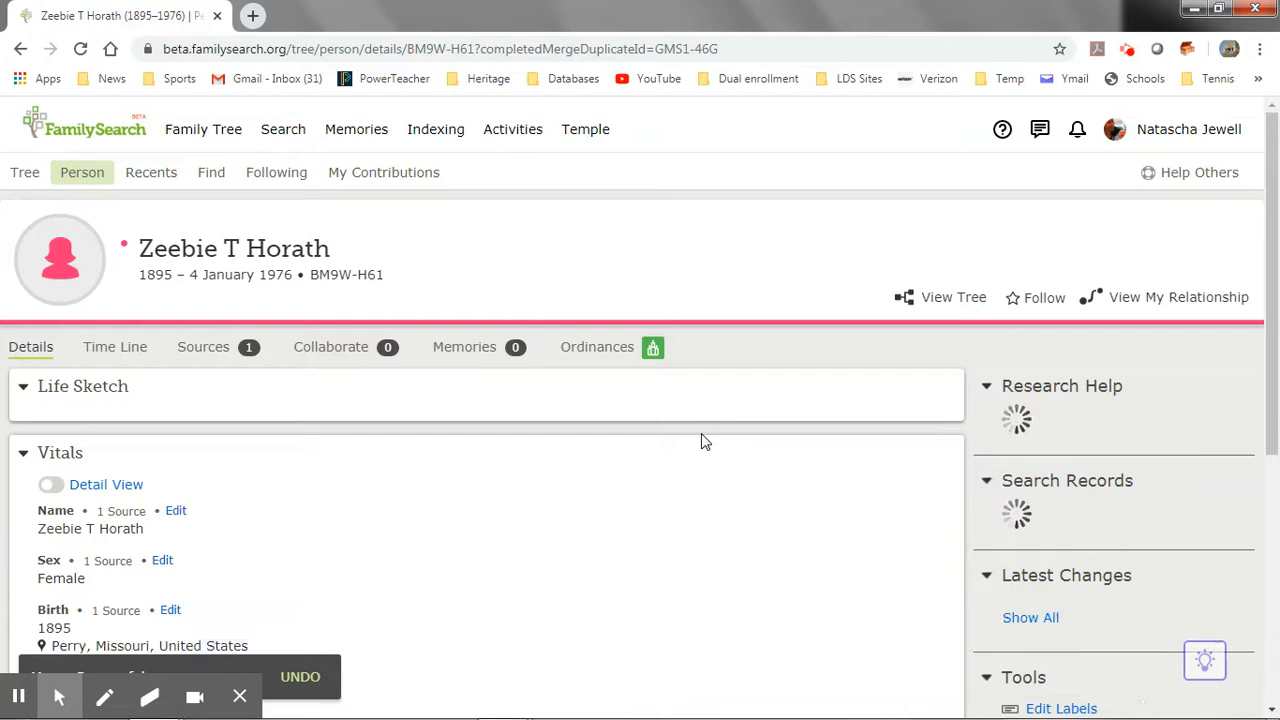
pyautogui.scroll(-12, 702, 441)
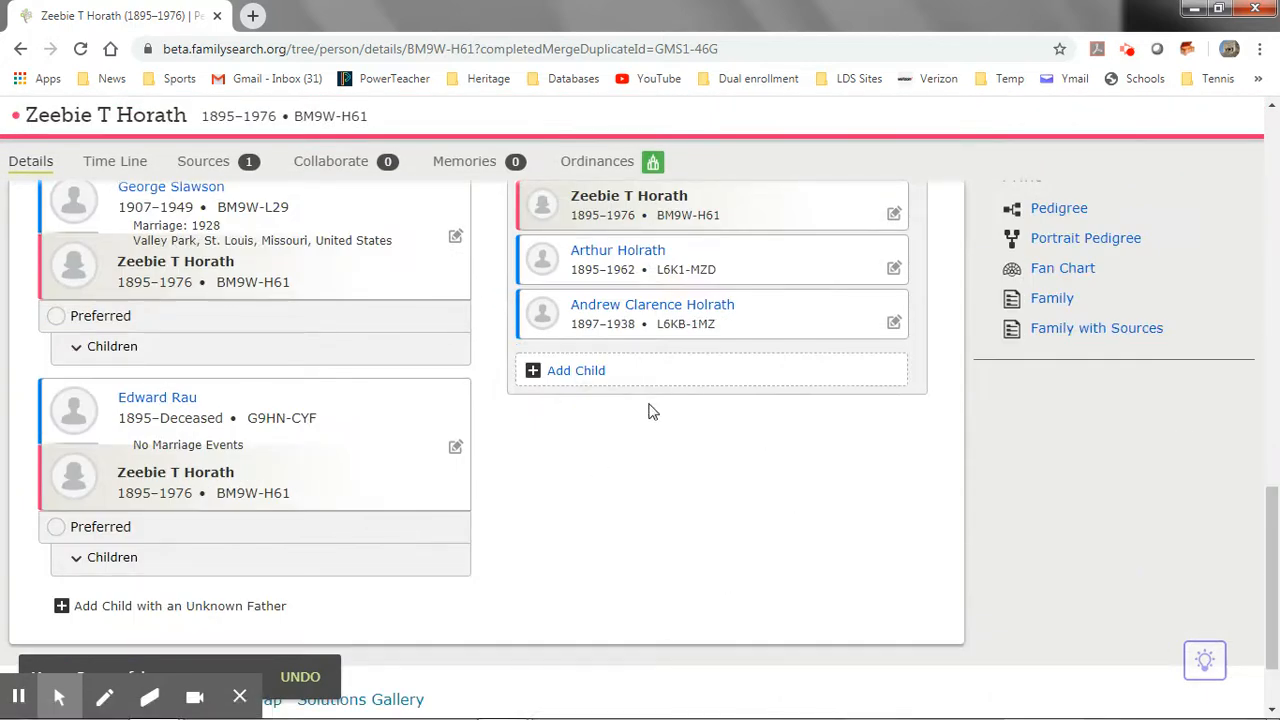
pyautogui.scroll(5, 660, 480)
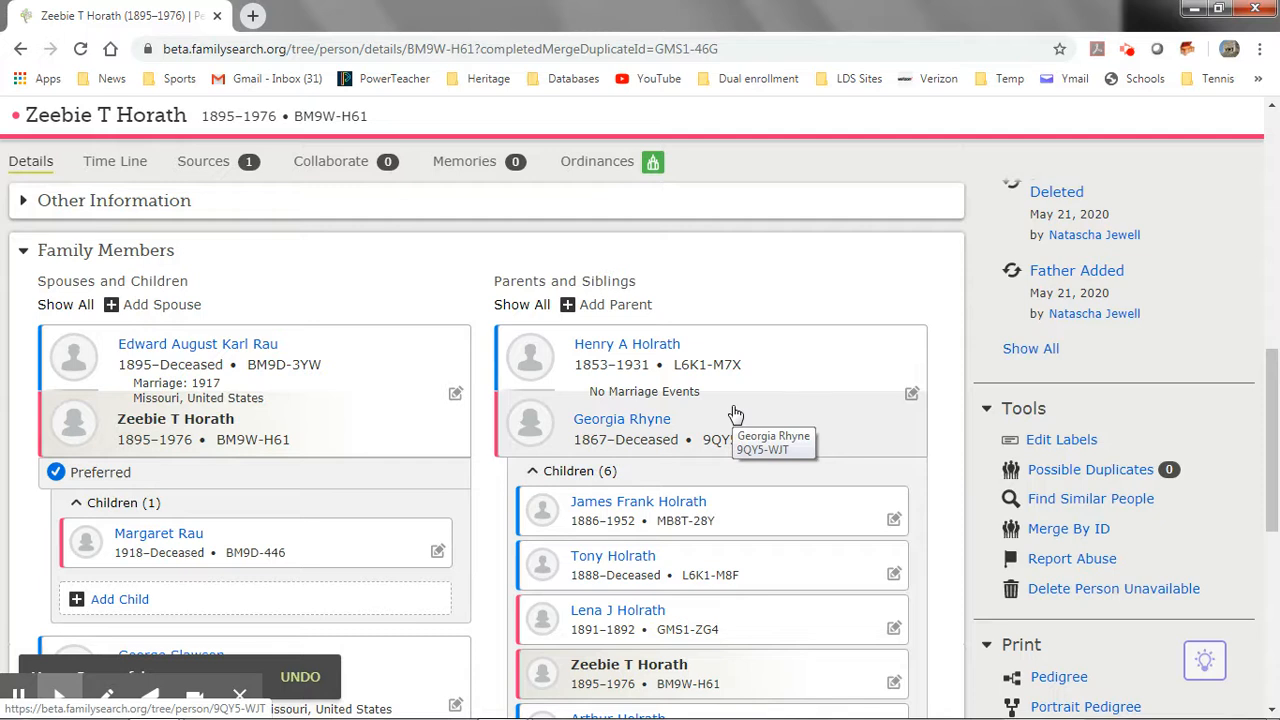
pyautogui.scroll(-3, 757, 577)
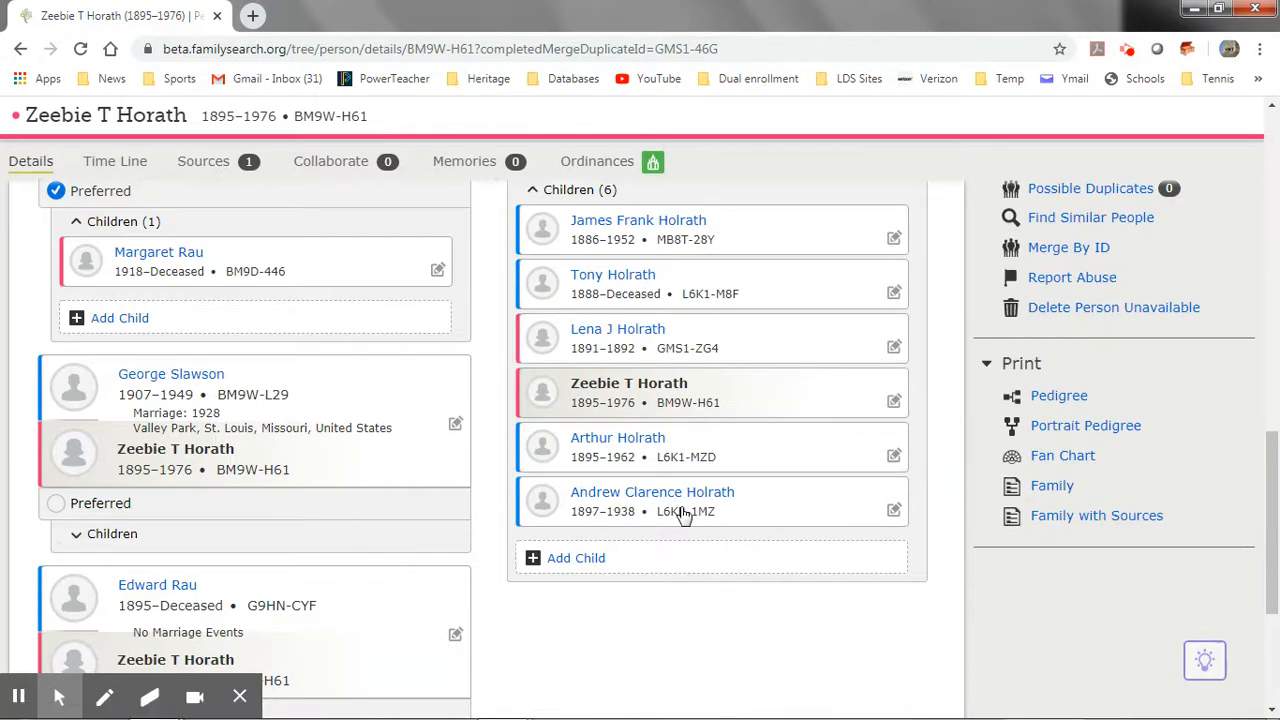
pyautogui.scroll(2, 365, 498)
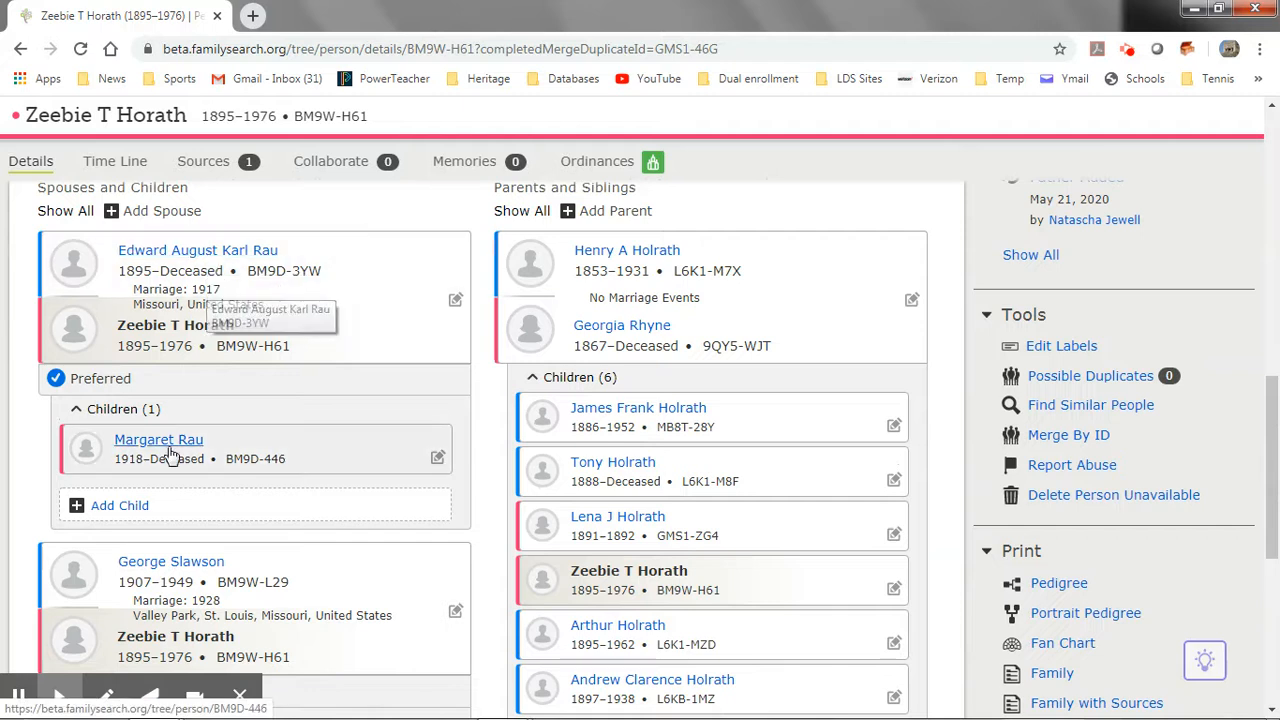
# - Open the preferred husband from the couple with the 1917 marriage in a separate browser tab
pyautogui.click(215, 252)
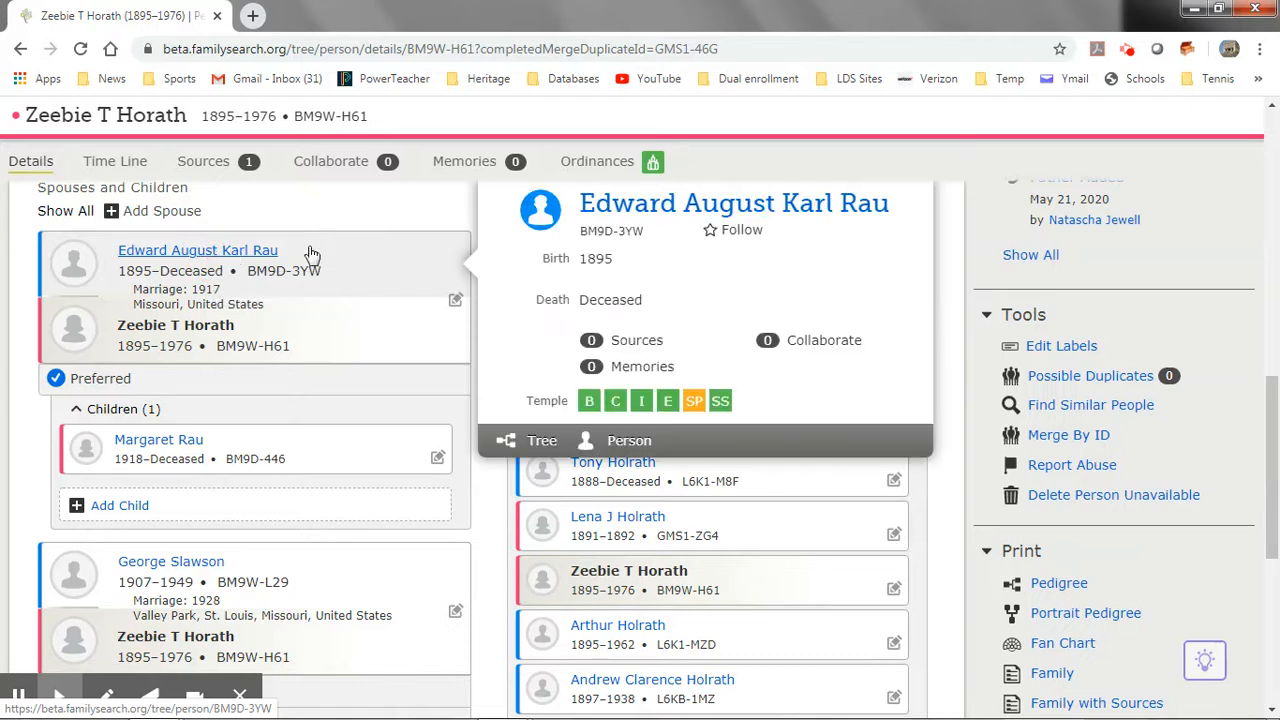
pyautogui.rightClick(622, 210)
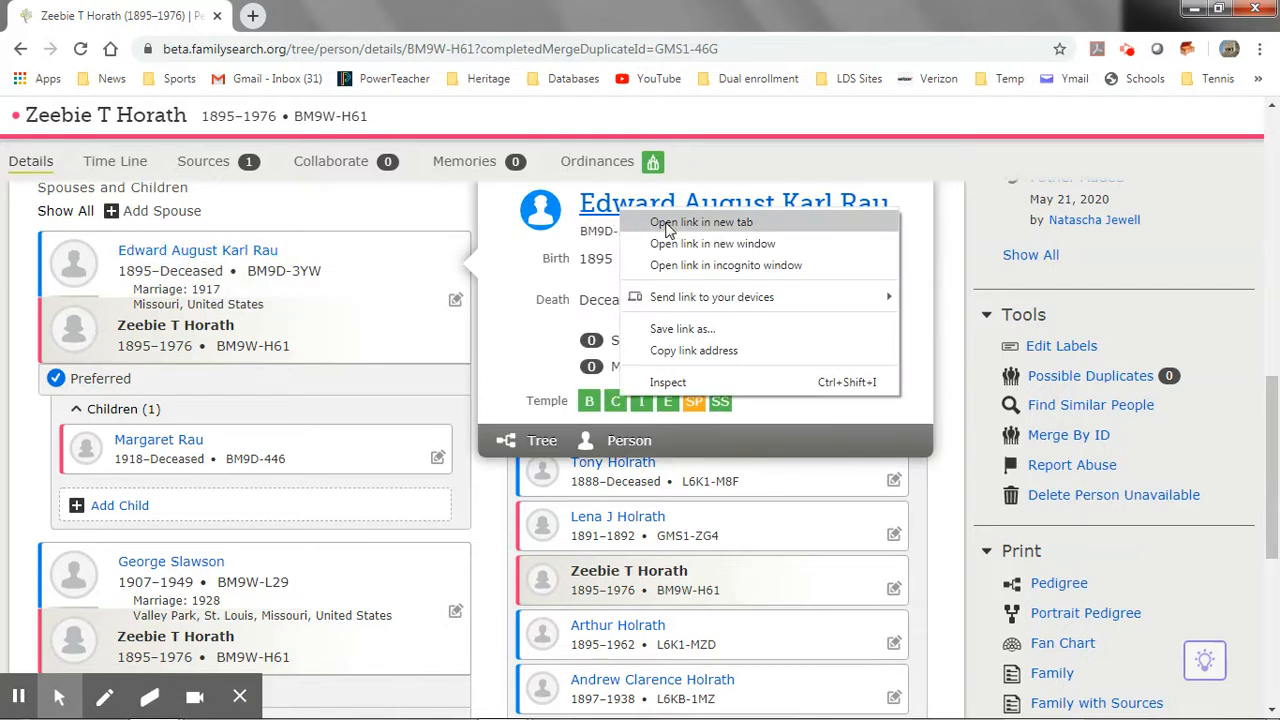
pyautogui.click(700, 222)
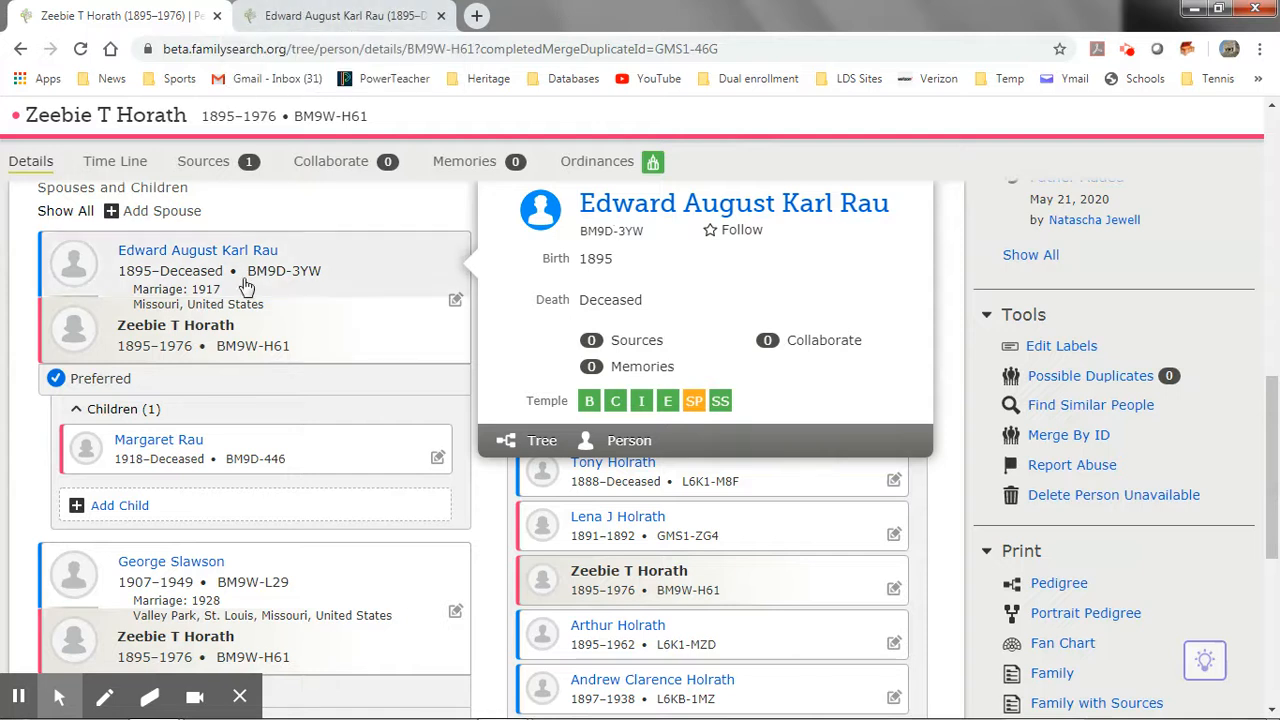
# - Copy the person ID of the duplicate husband in the couple with no marriage events
pyautogui.scroll(-1, 230, 335)
pyautogui.scroll(-3, 230, 335)
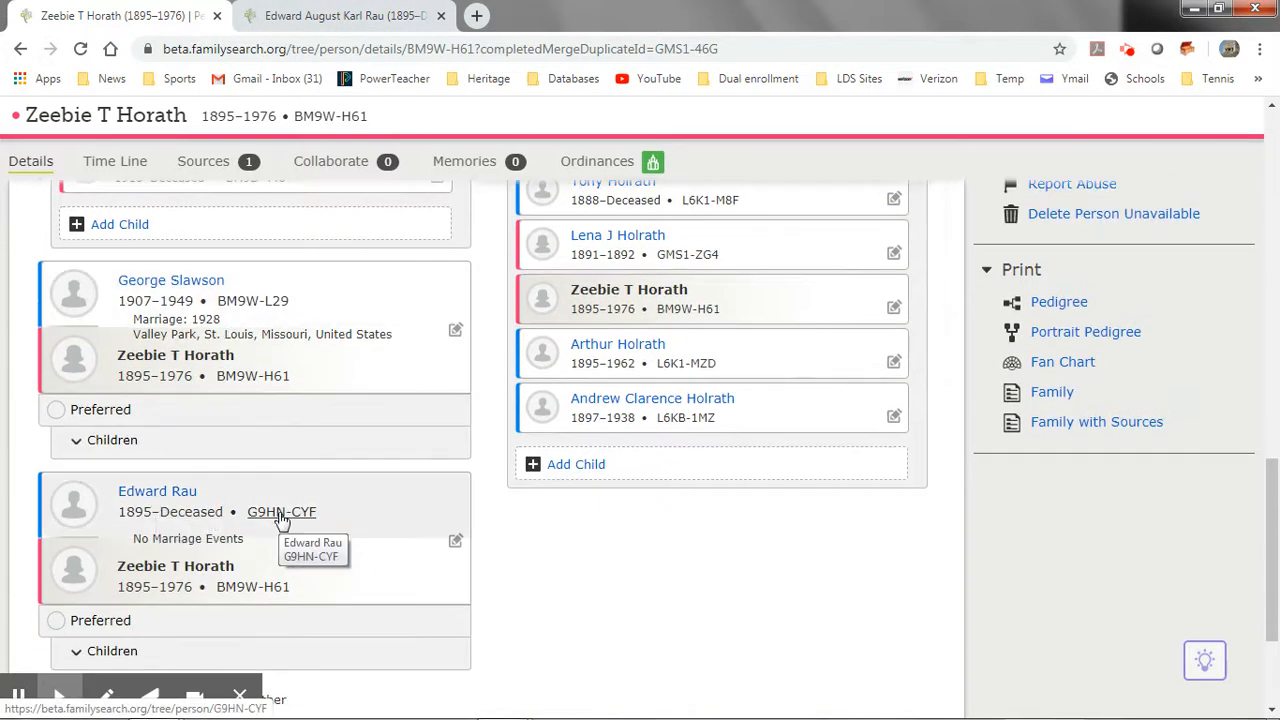
pyautogui.moveTo(280, 517)
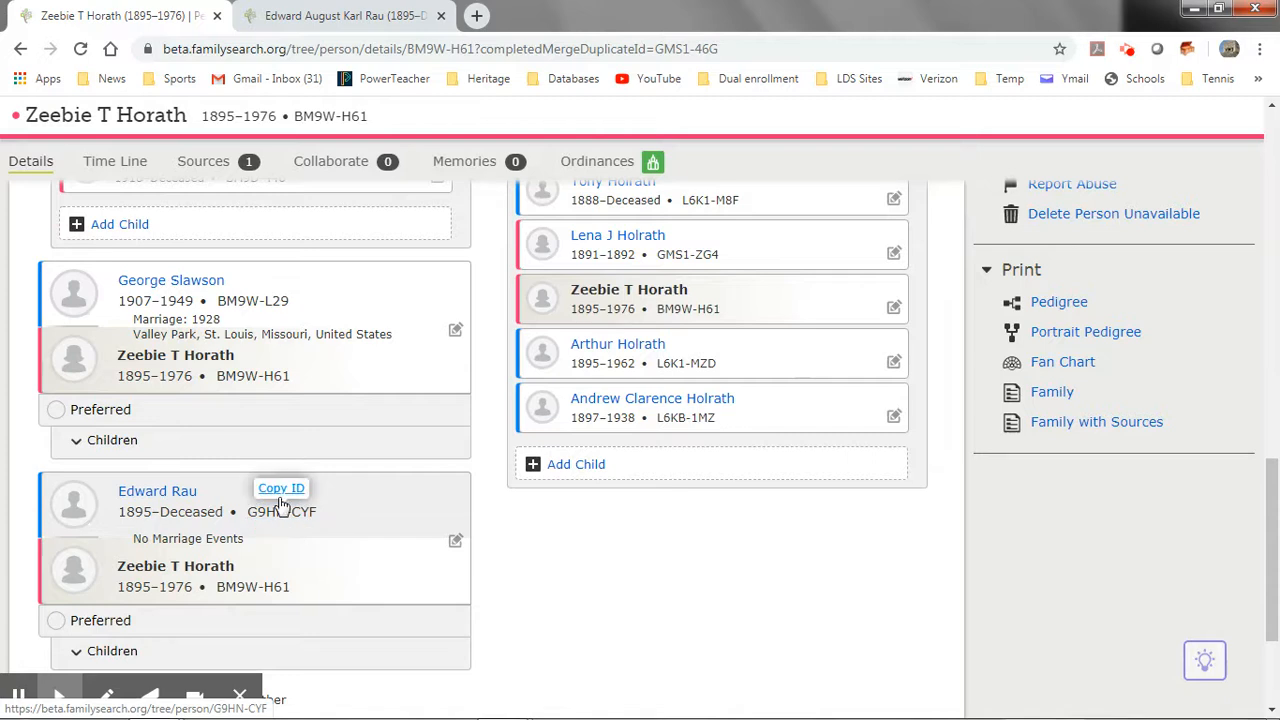
pyautogui.click(281, 490)
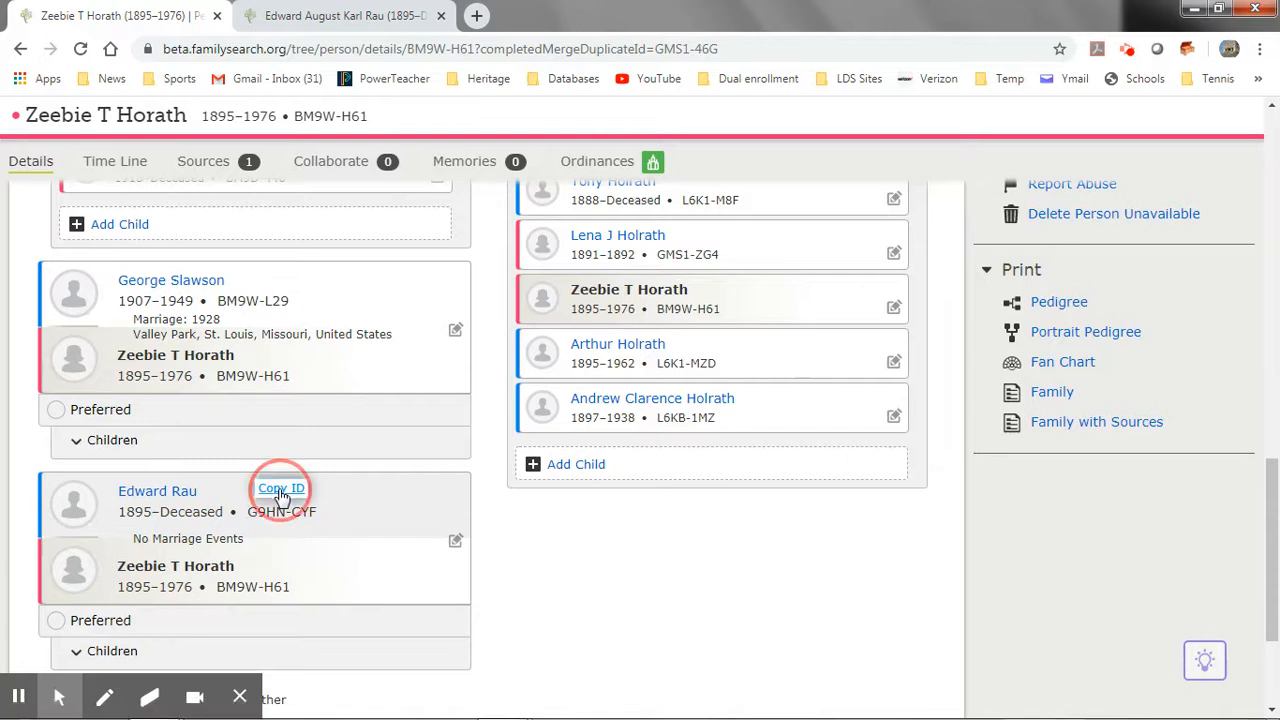
# - On the preferred husband's record, start a Merge By ID with the copied person ID as the possible duplicate and continue to the comparison
pyautogui.click(330, 18)
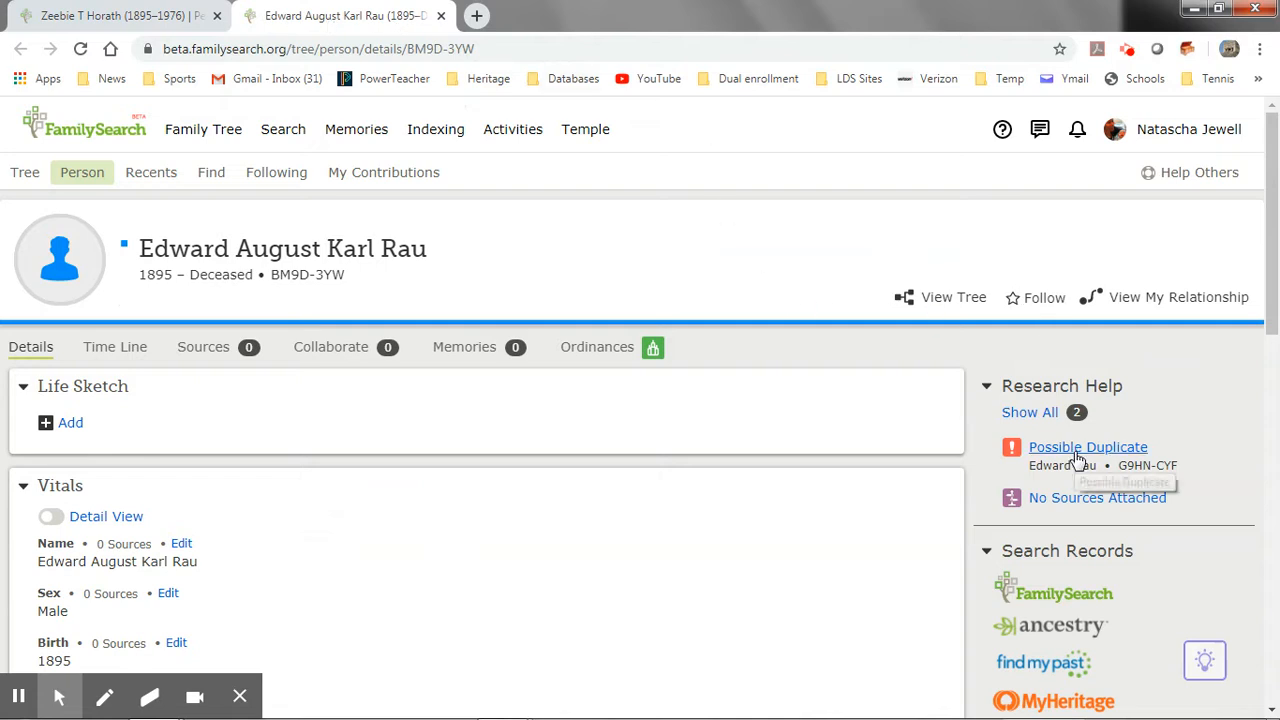
pyautogui.scroll(-6, 789, 411)
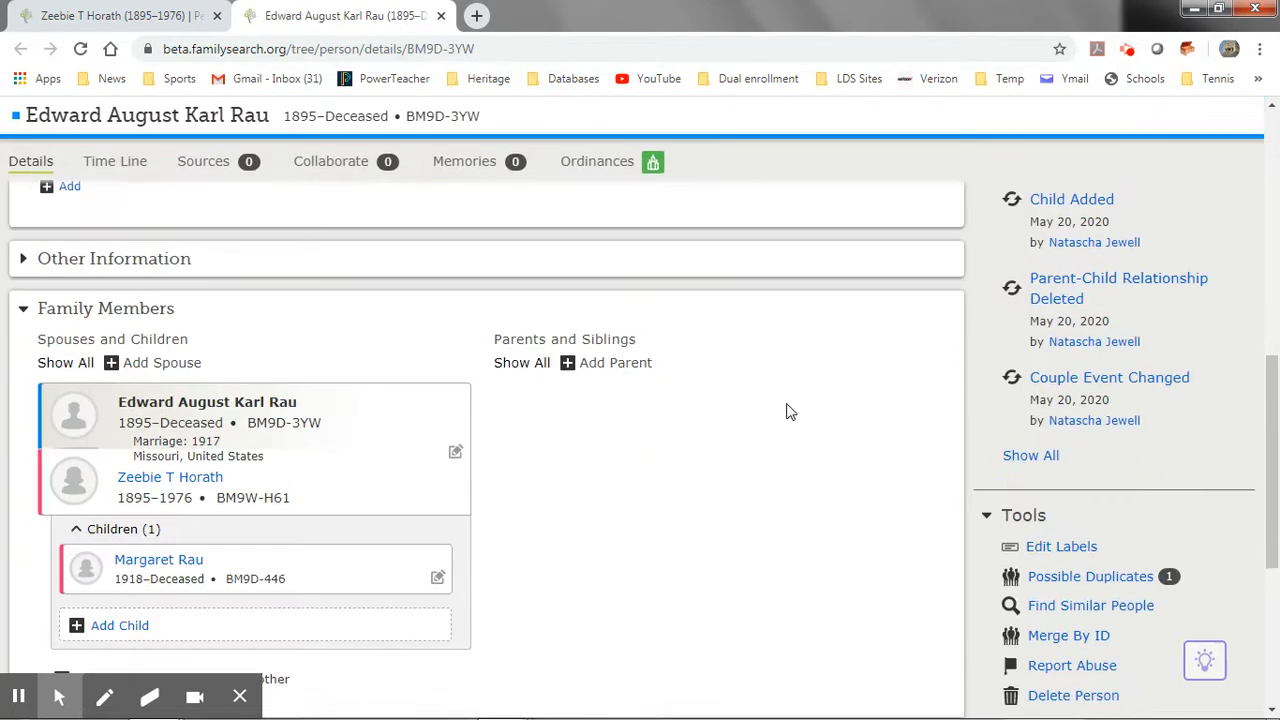
pyautogui.scroll(-1, 789, 411)
pyautogui.click(1060, 544)
pyautogui.click(448, 456)
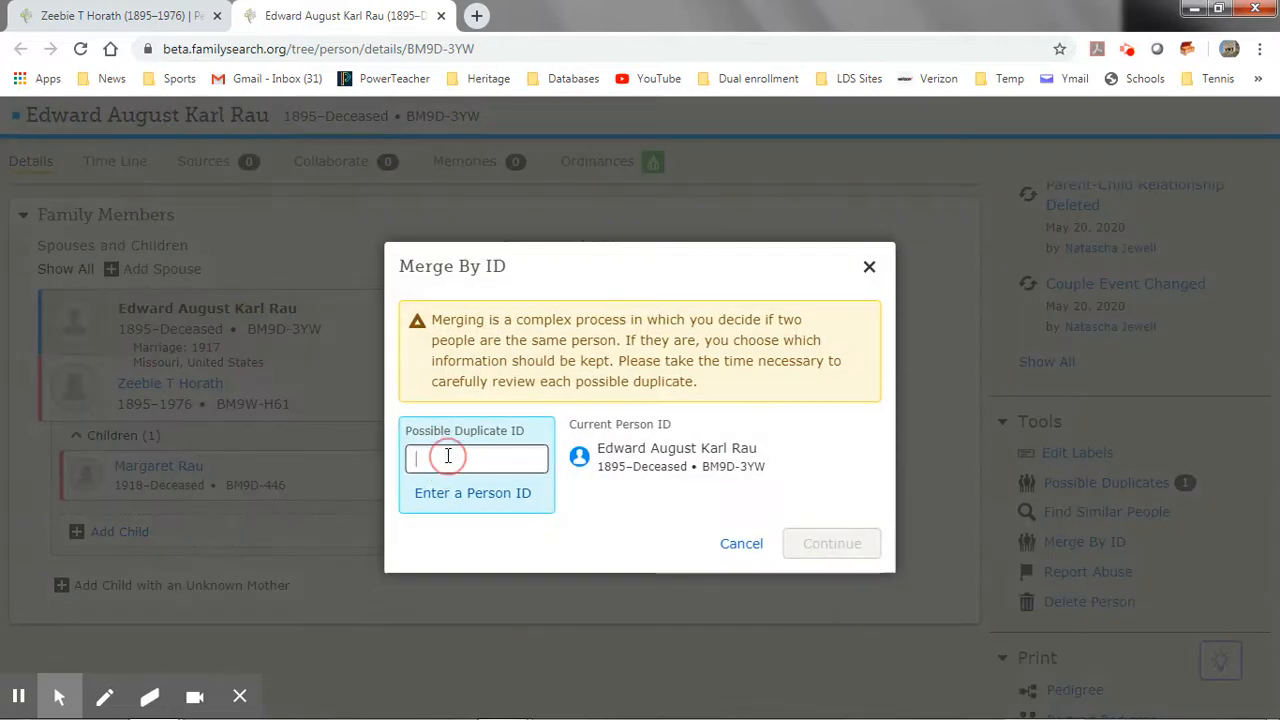
pyautogui.write('G9HB-CYF')
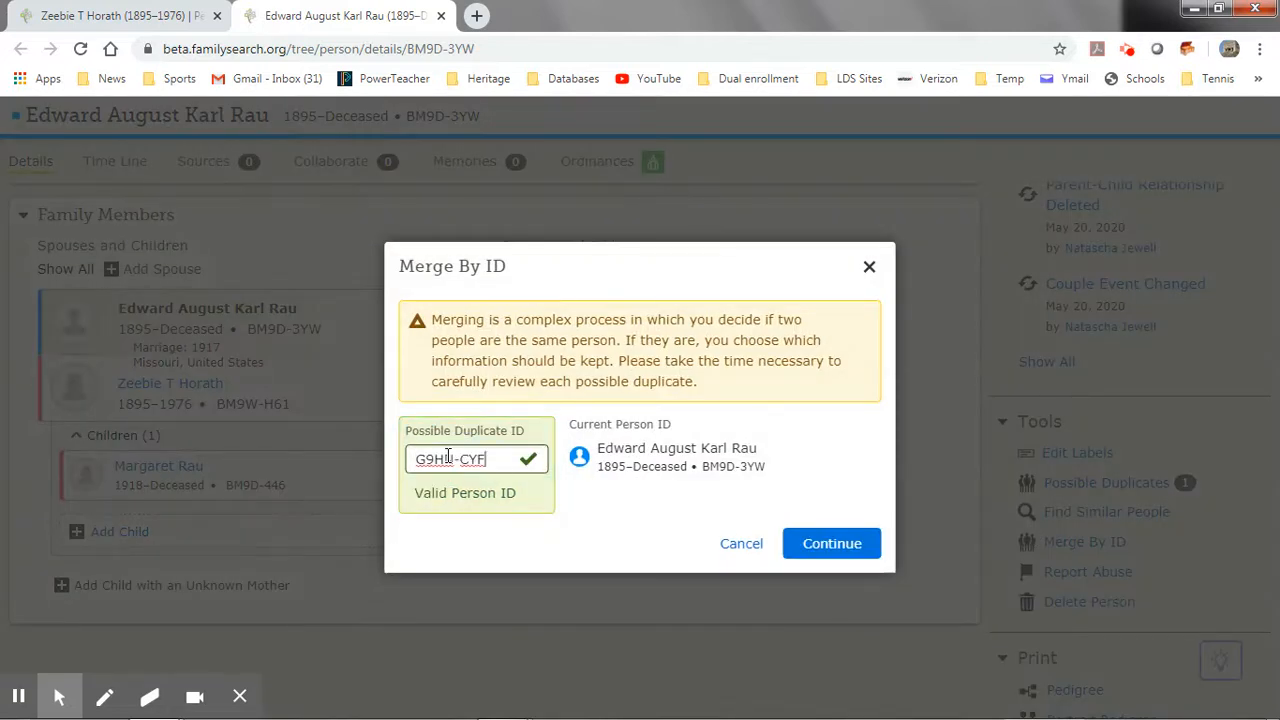
pyautogui.click(857, 548)
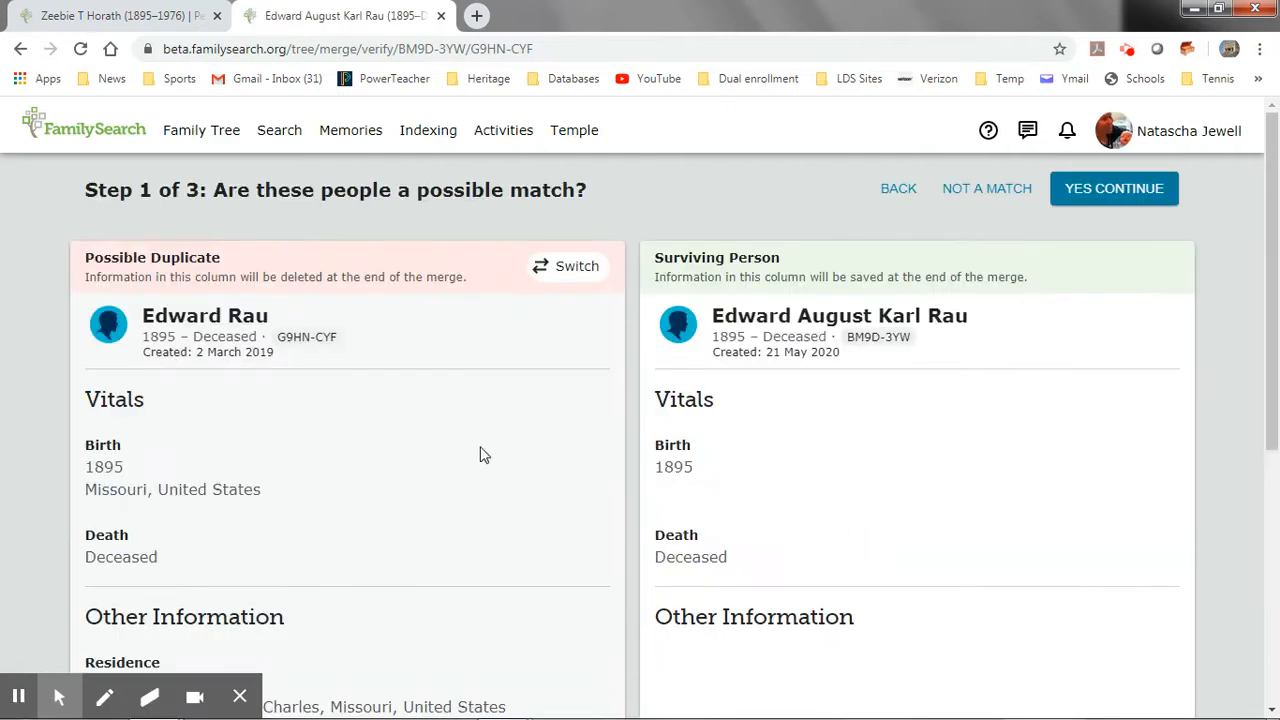
# - Compare the vitals, residence, spouse and children of the two husband records and accept them as a match
pyautogui.scroll(-1, 474, 453)
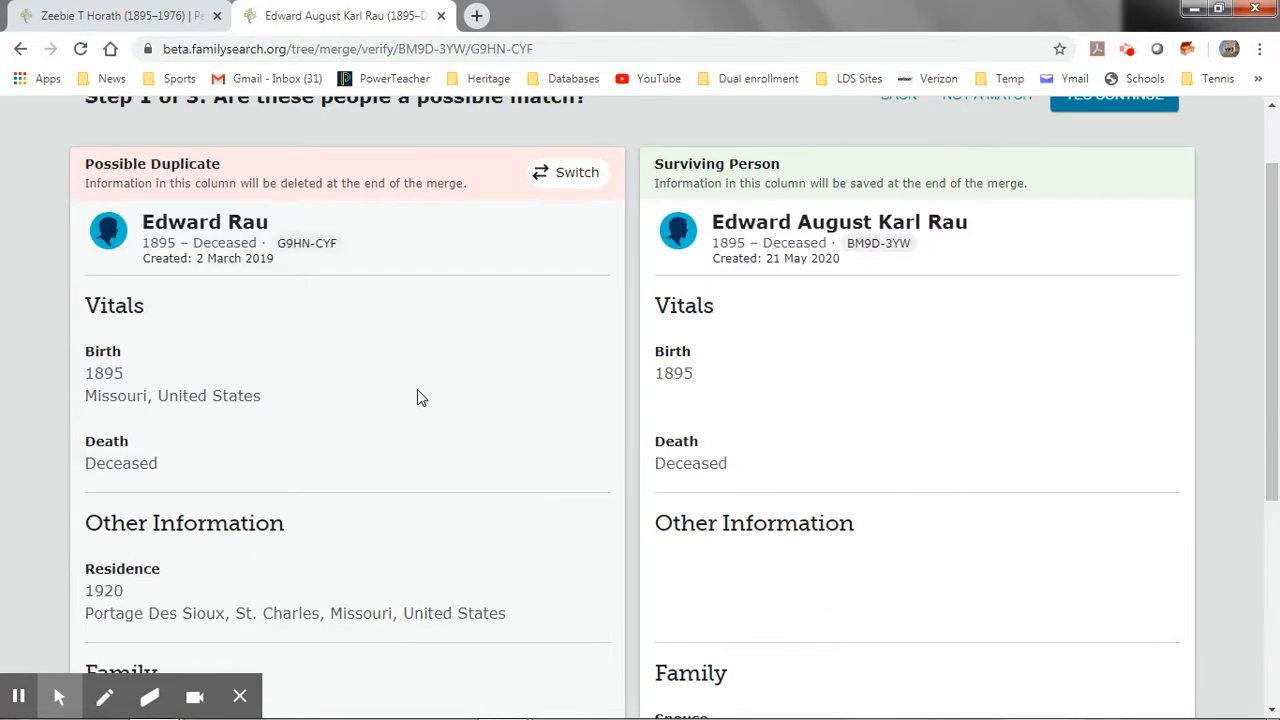
pyautogui.scroll(-2, 445, 364)
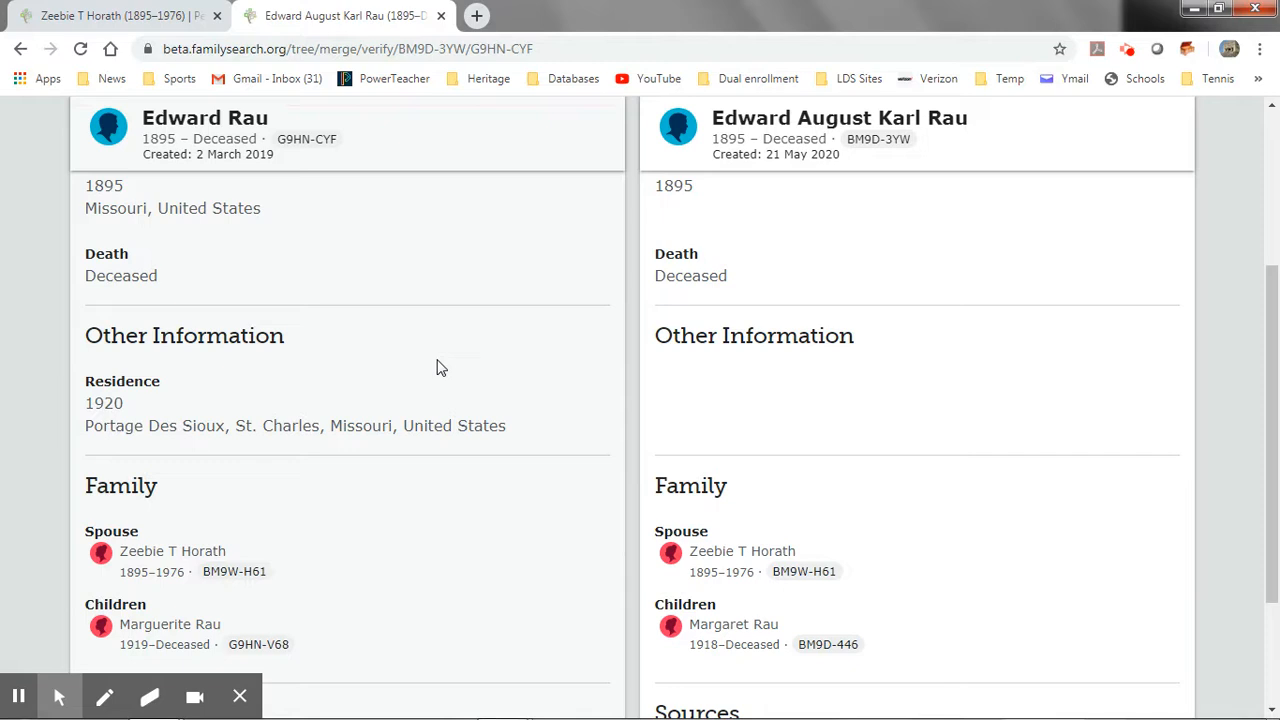
pyautogui.scroll(3, 437, 368)
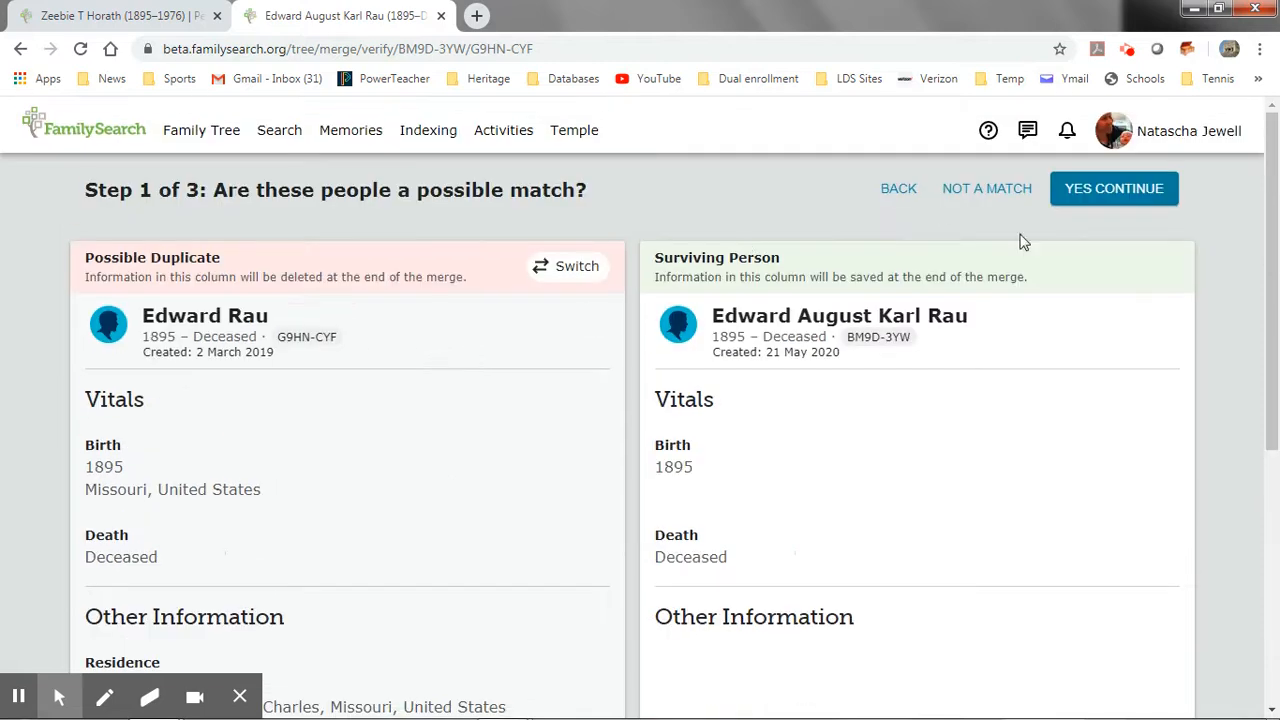
pyautogui.click(1092, 192)
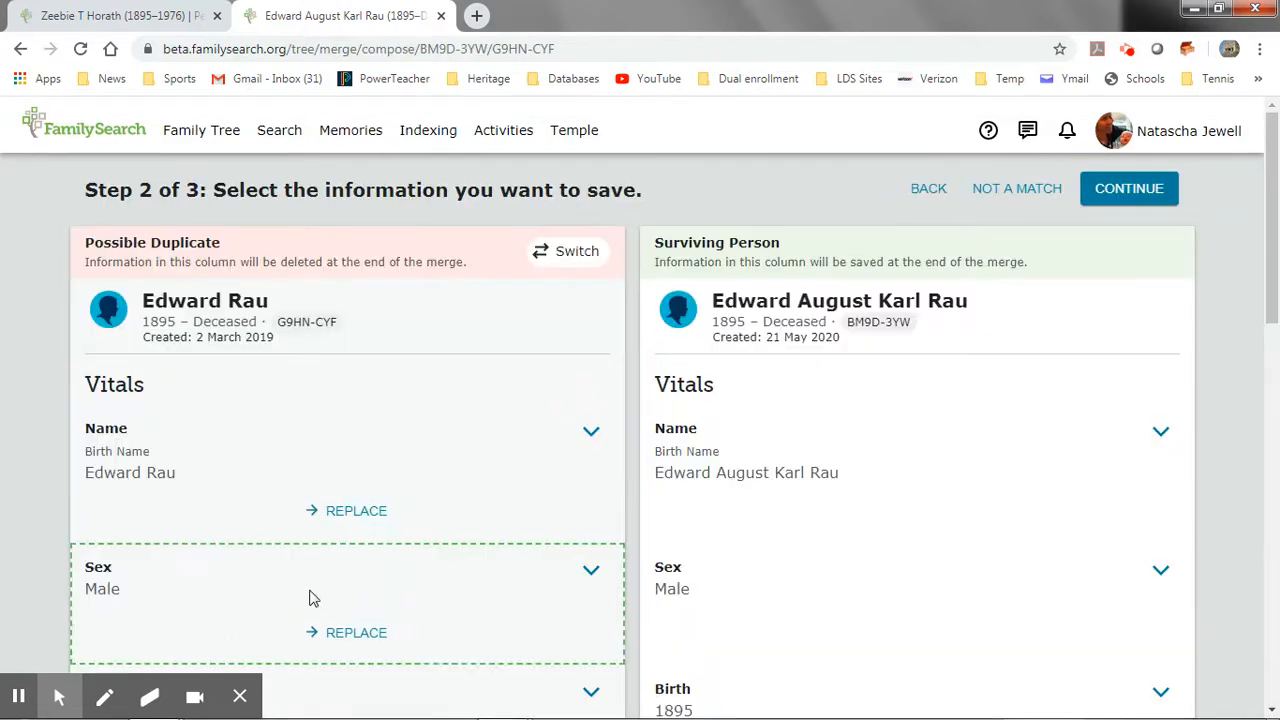
# - Replace the surviving husband's birth information with the duplicate's entry, 1895 in Missouri, United States
pyautogui.scroll(-2, 551, 414)
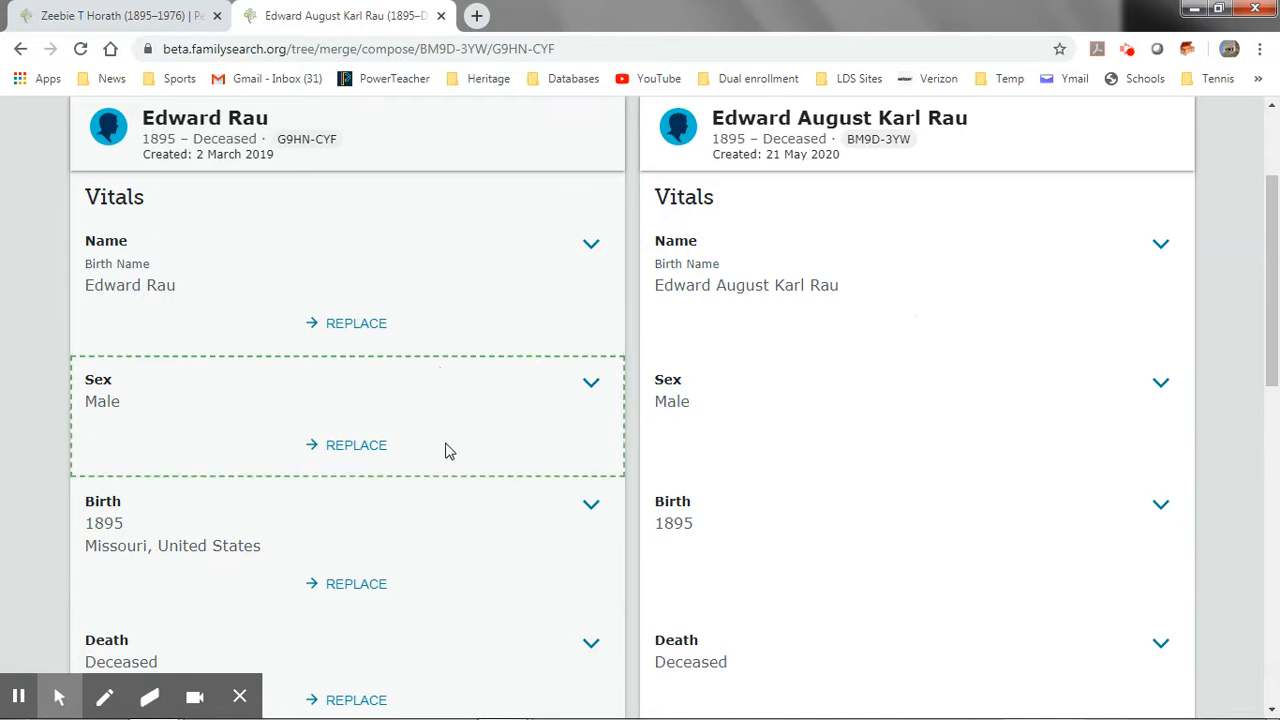
pyautogui.scroll(-1, 445, 451)
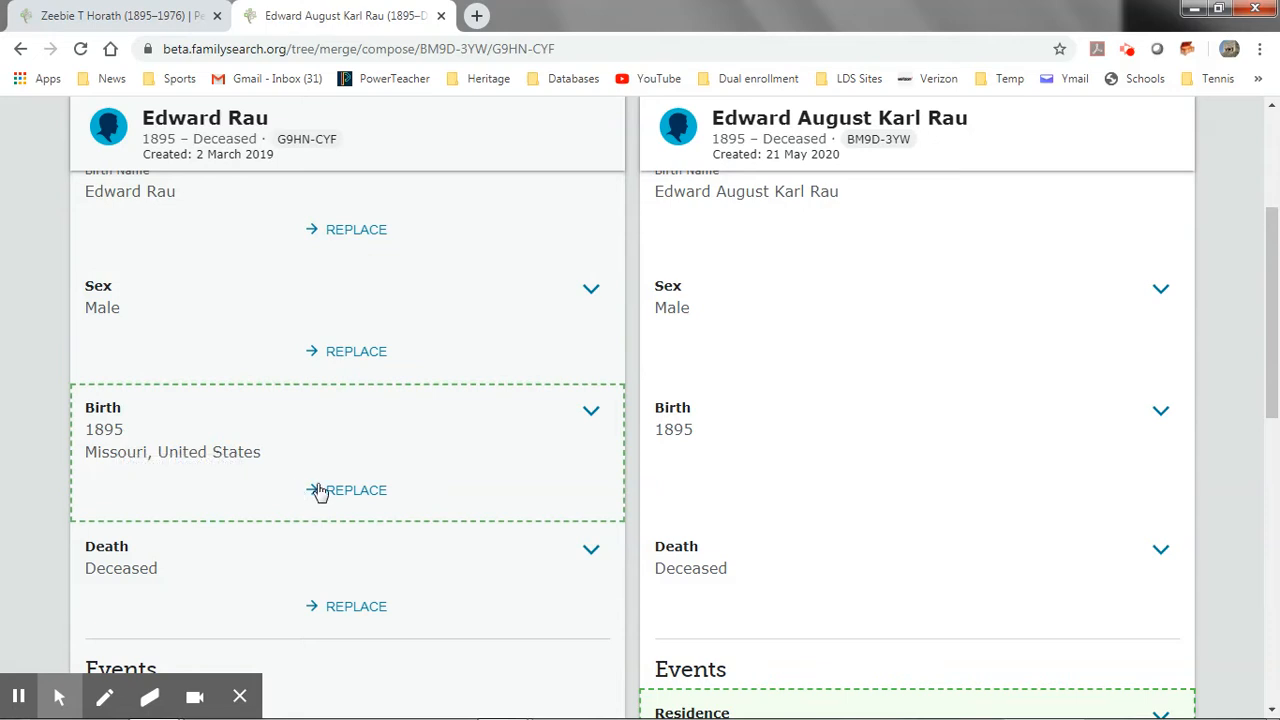
pyautogui.click(356, 490)
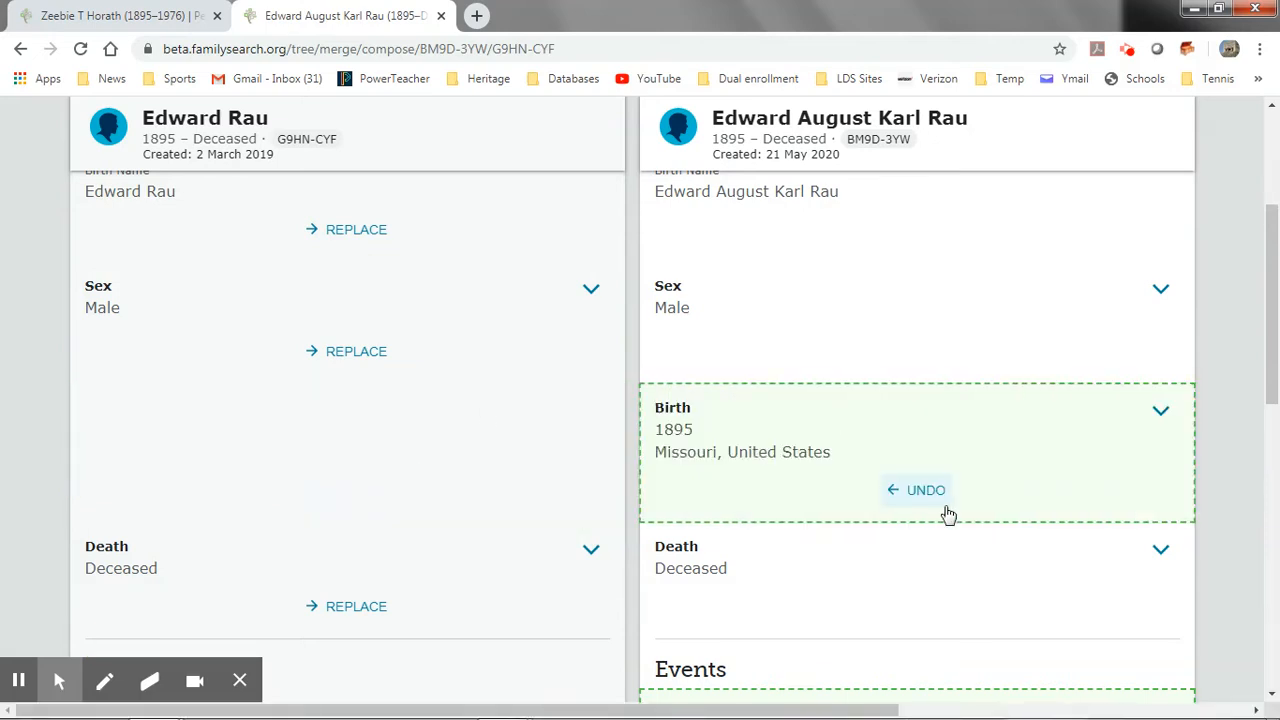
# - Replace the surviving husband's spouse relationship with the duplicate's, review the children and sources being kept, and continue to the confirmation
pyautogui.scroll(-5, 343, 470)
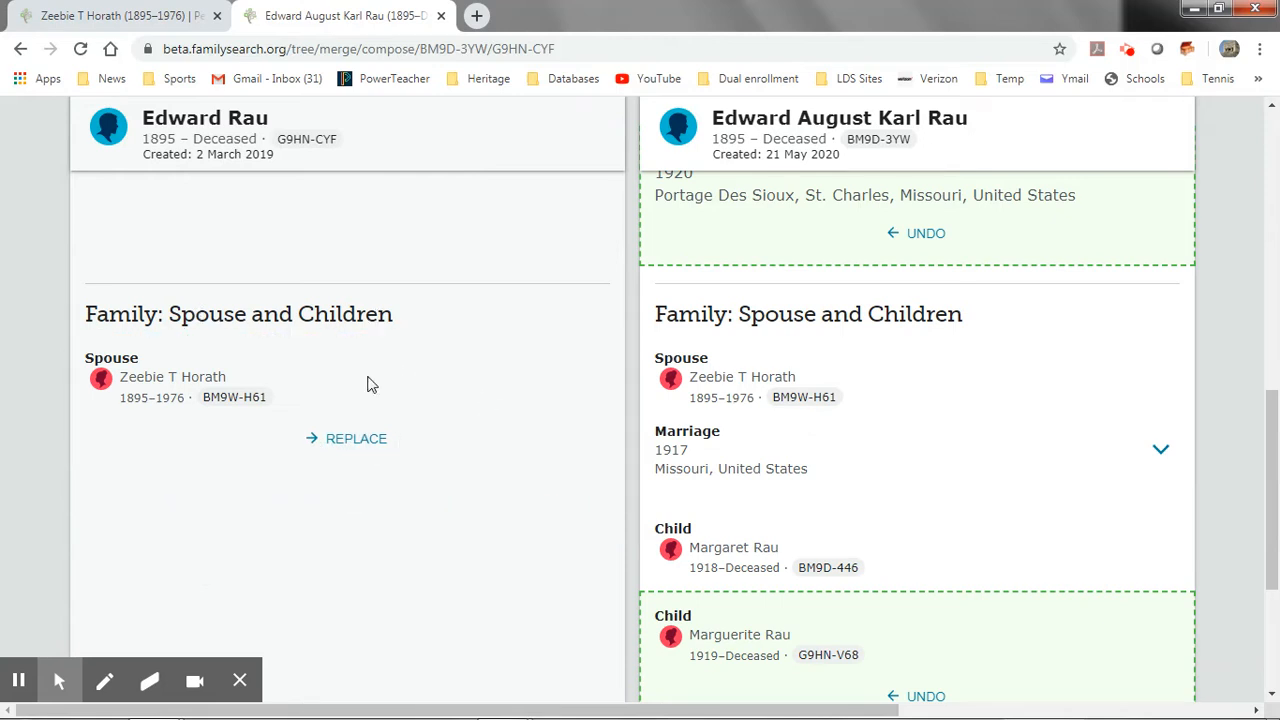
pyautogui.click(356, 440)
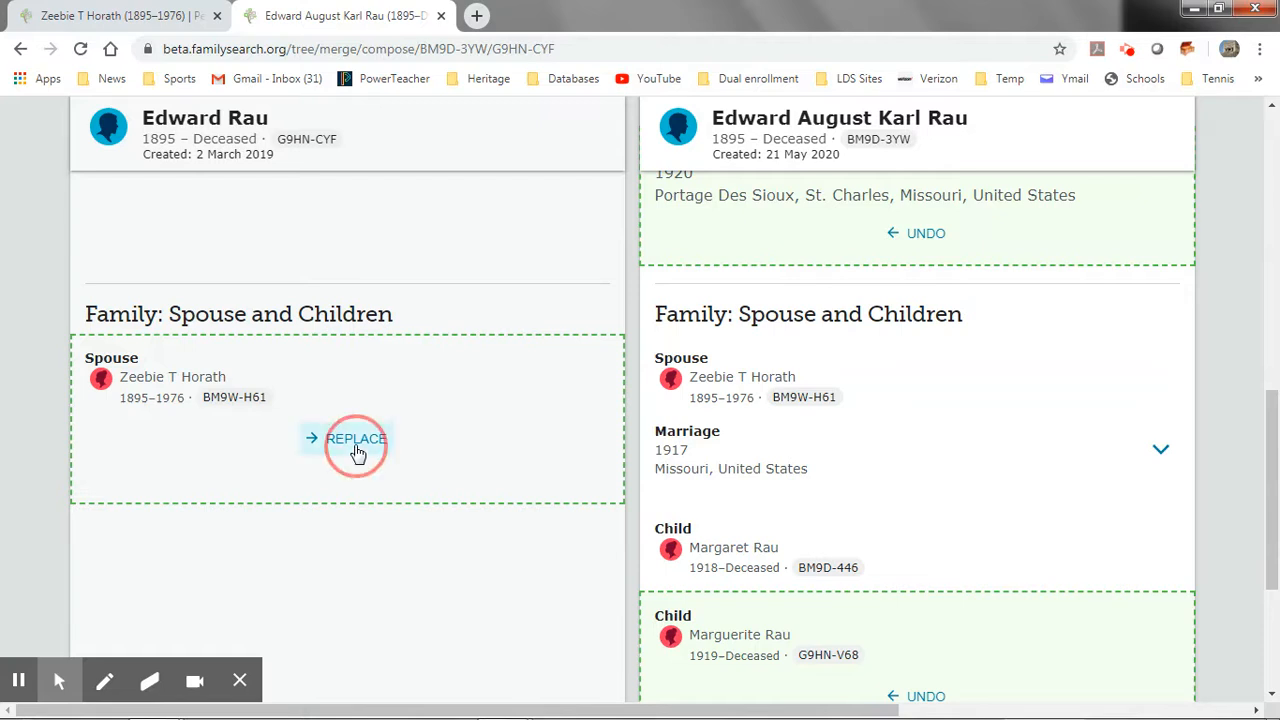
pyautogui.scroll(-3, 352, 412)
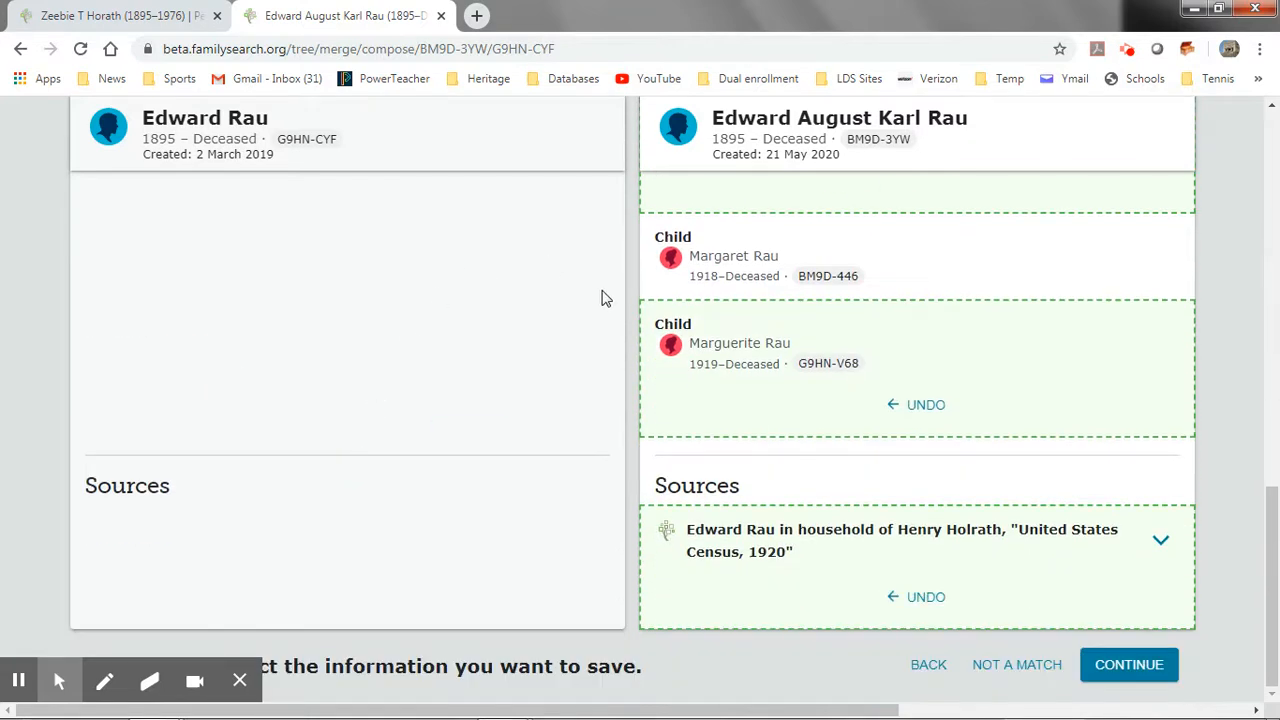
pyautogui.scroll(2, 589, 377)
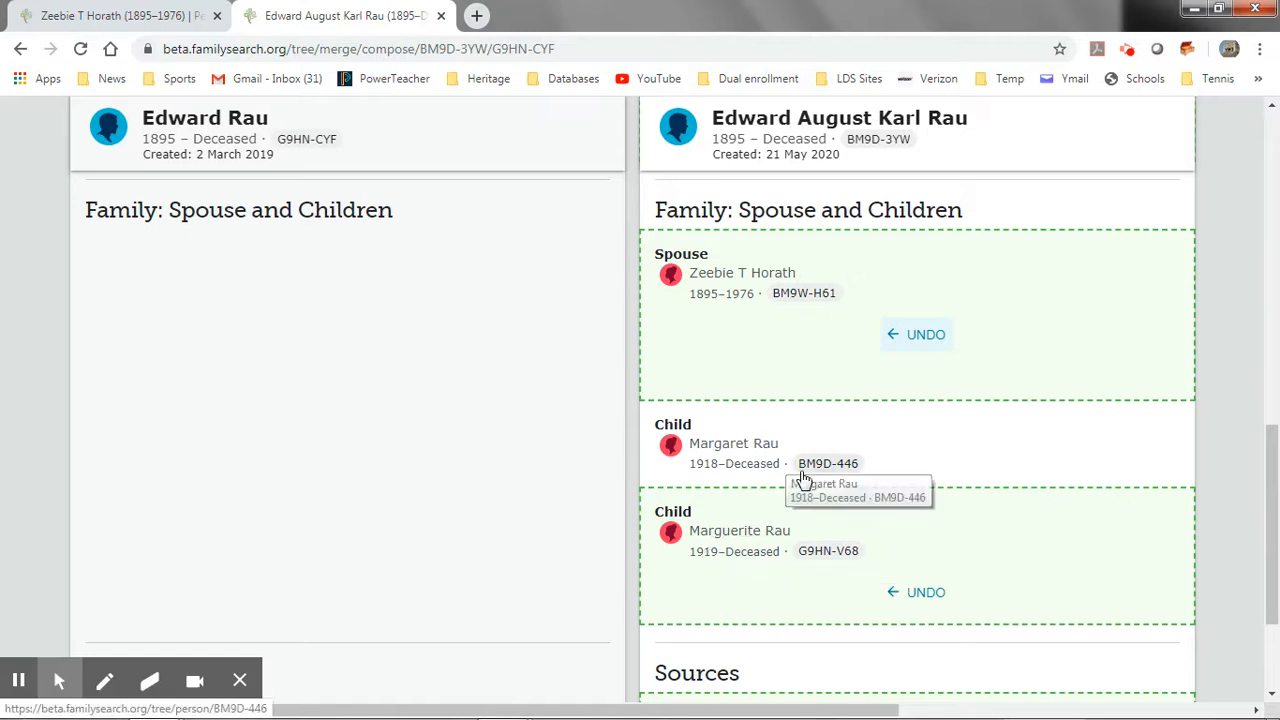
pyautogui.scroll(-2, 775, 538)
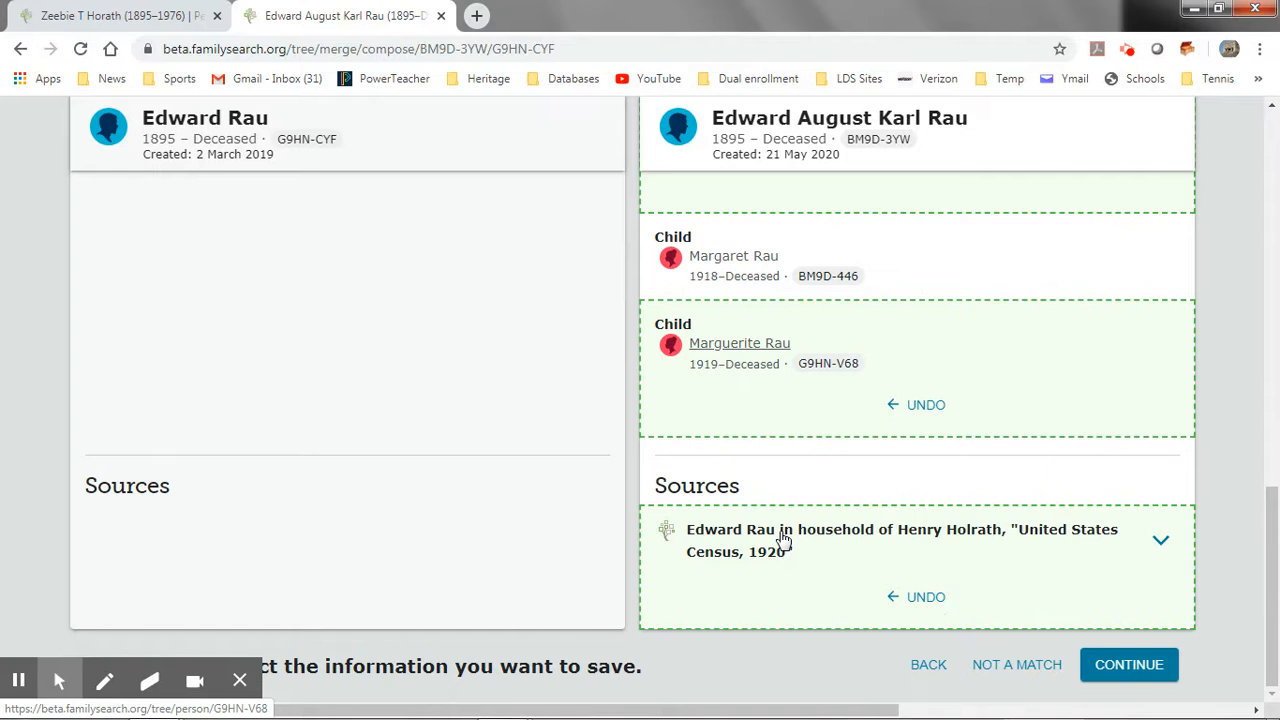
pyautogui.click(1142, 679)
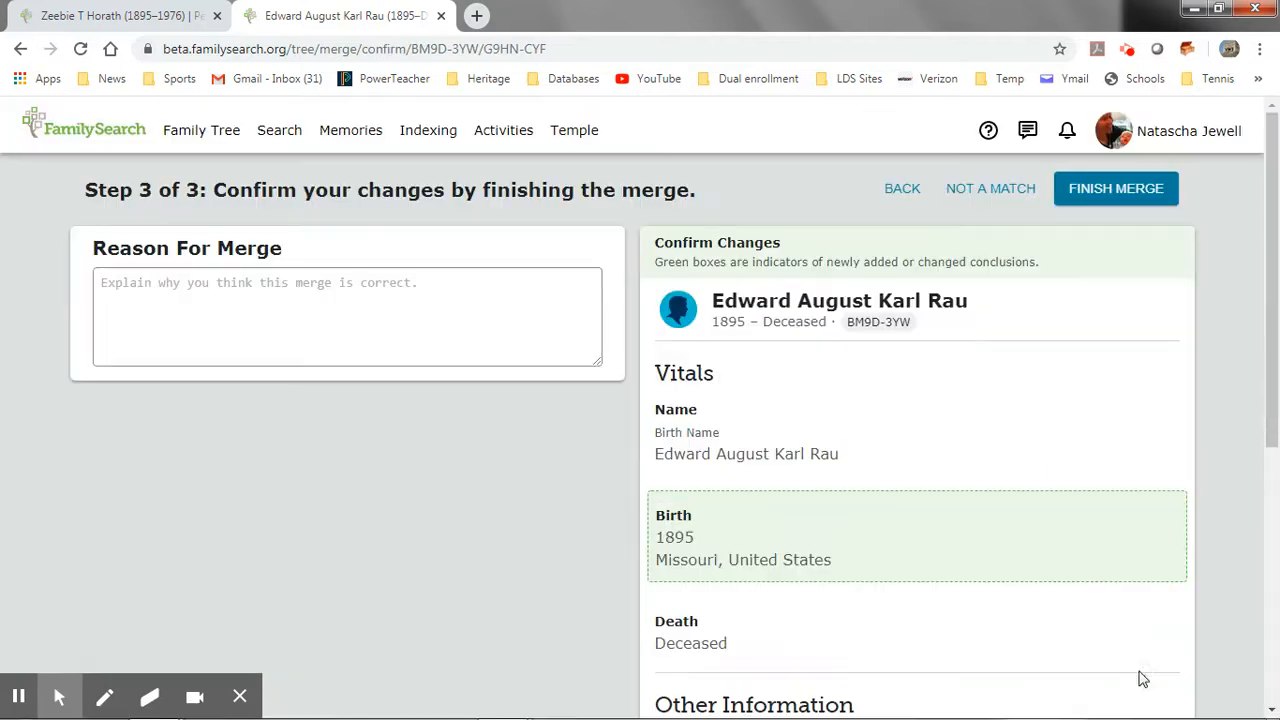
# - Give "Names and dates matach." as the reason for the merge, finish the merge, and close the husband's browser tab
pyautogui.click(410, 316)
pyautogui.write('Names and dates matach.')
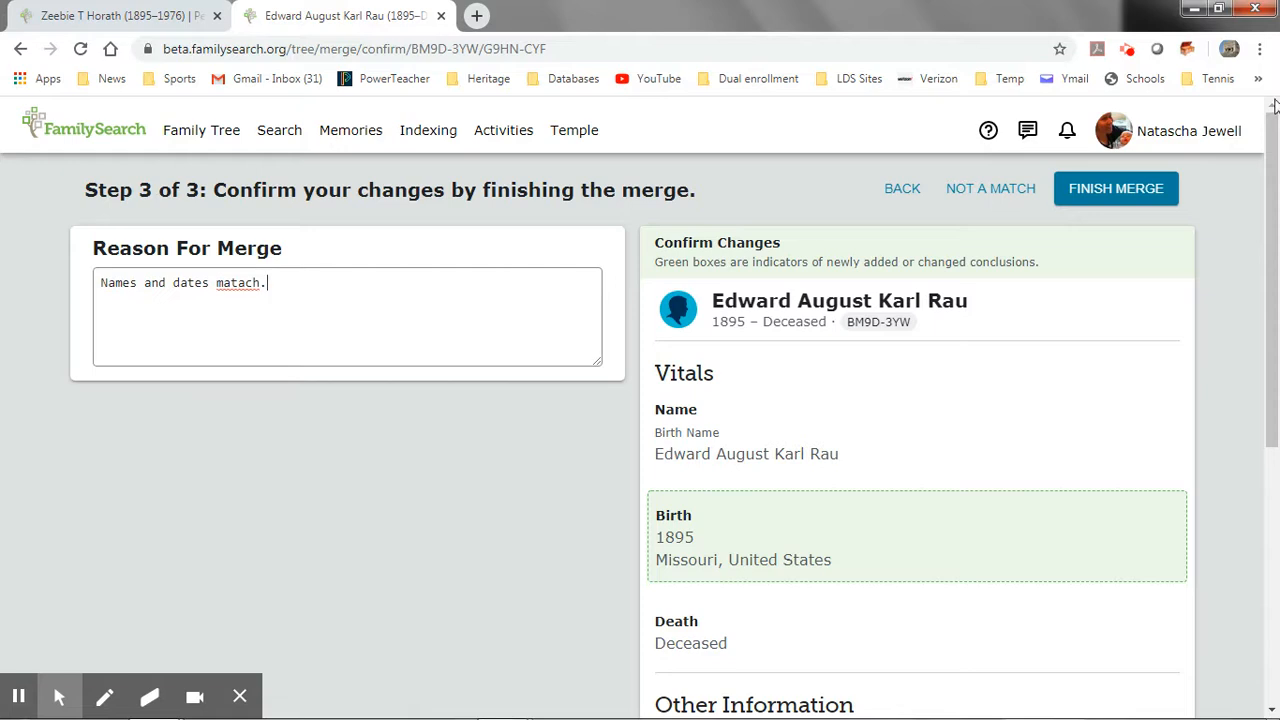
pyautogui.click(1115, 188)
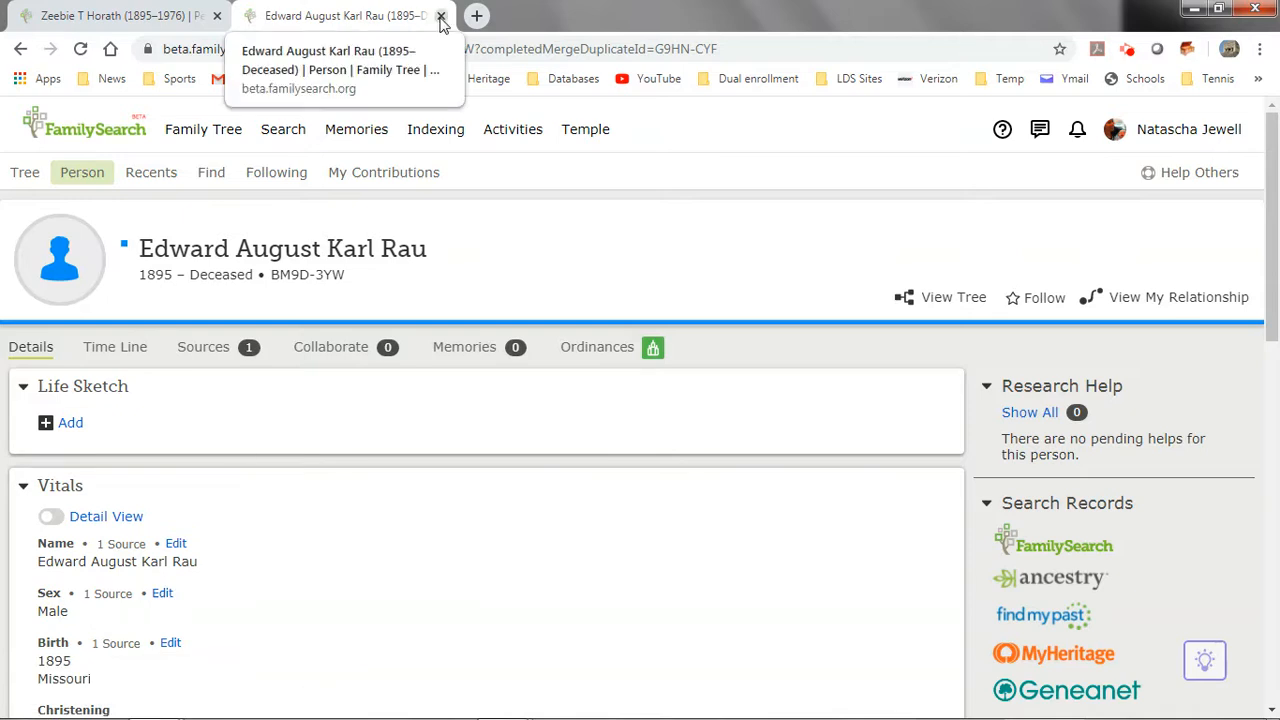
pyautogui.click(441, 17)
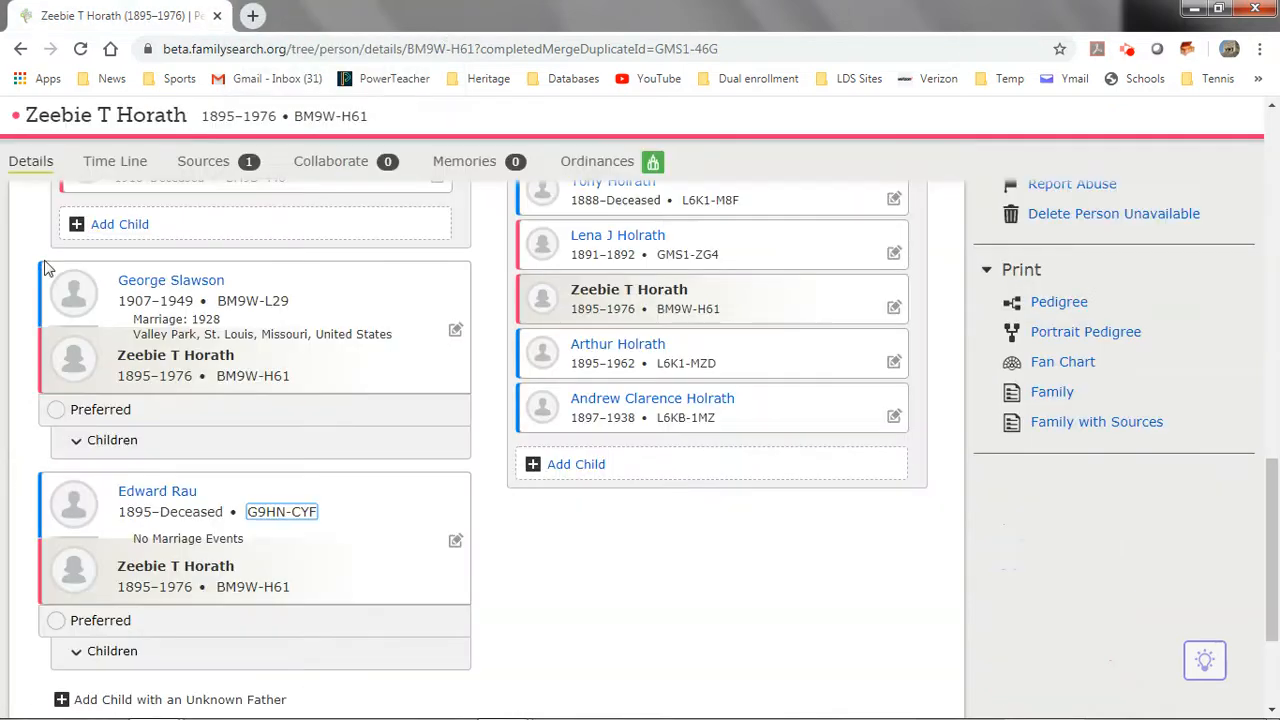
# - Check the couples listed on the mother's person page and reload the page to update her family members
pyautogui.scroll(4, 397, 457)
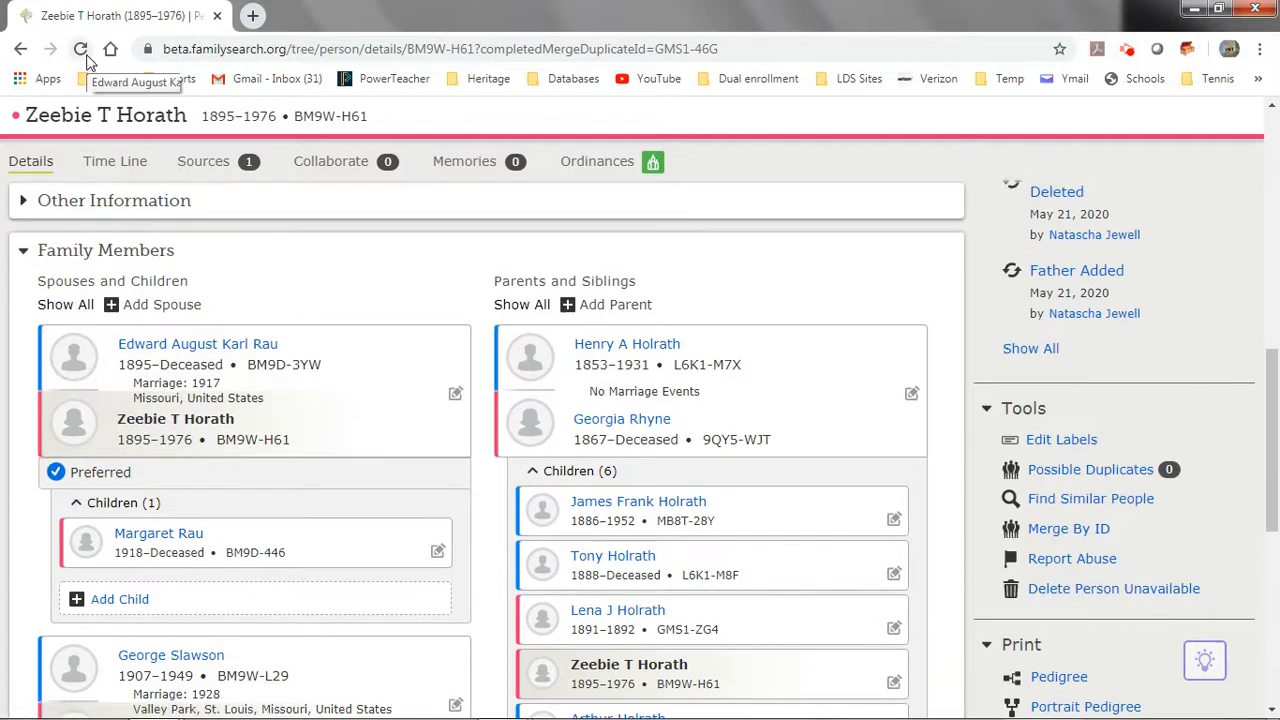
pyautogui.scroll(-3, 177, 428)
pyautogui.scroll(2, 190, 330)
pyautogui.scroll(1, 177, 357)
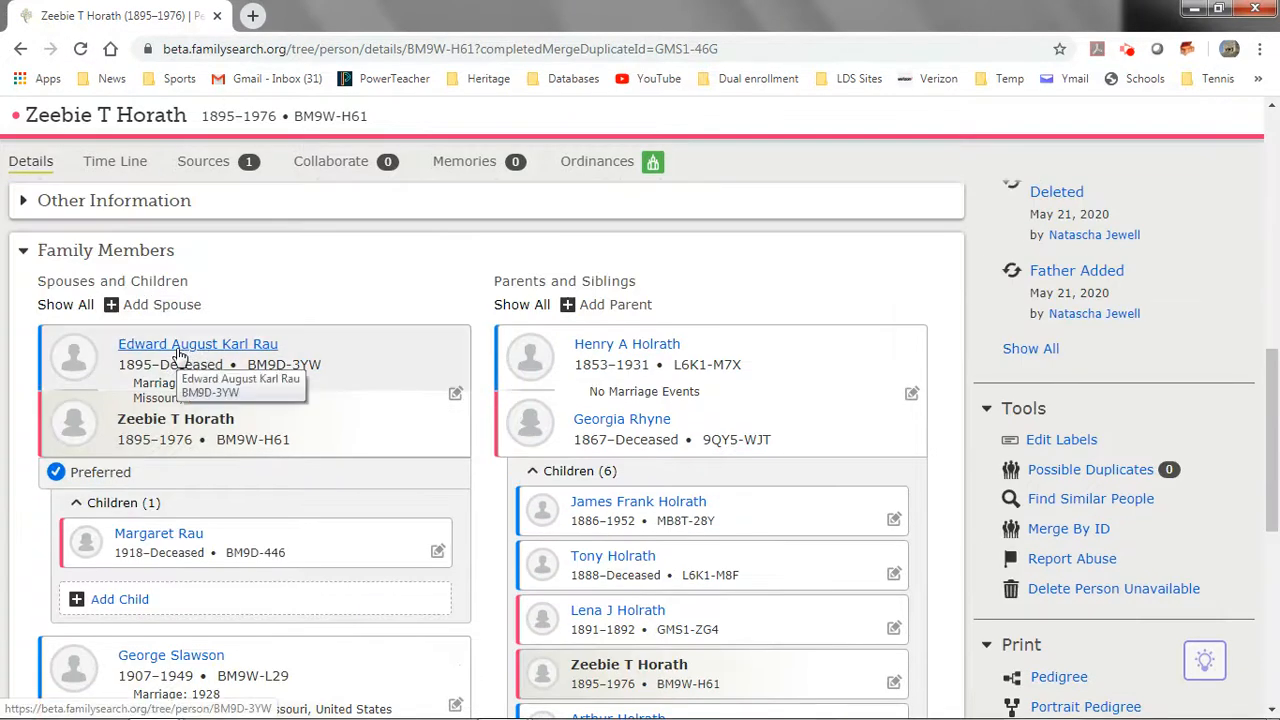
pyautogui.scroll(-3, 177, 360)
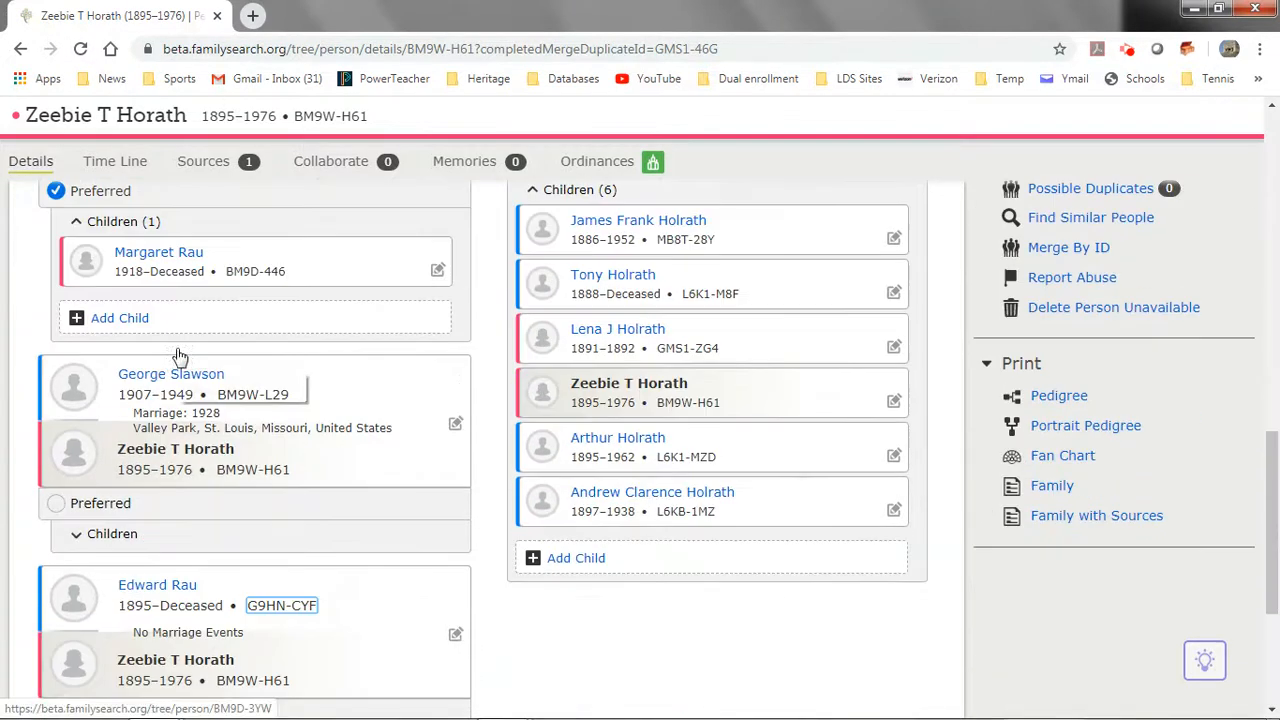
pyautogui.click(84, 53)
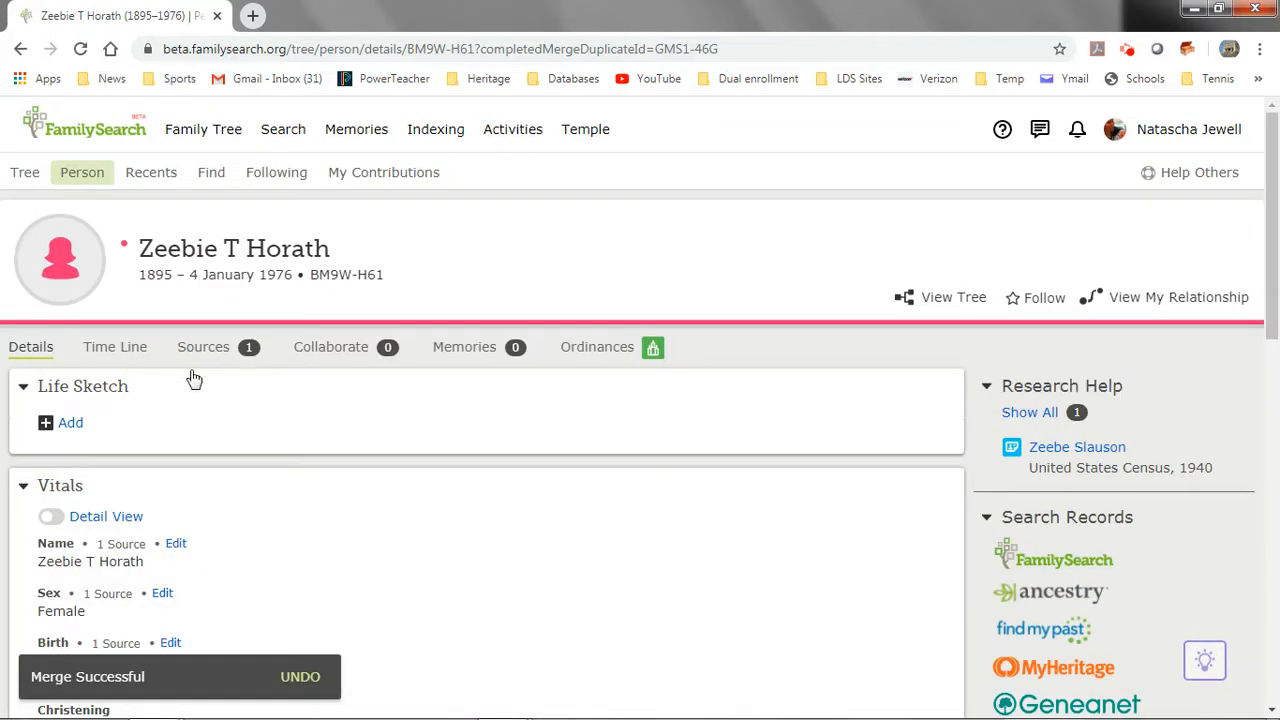
# - Examine the mother's reloaded Family Members section, comparing her husbands, marriage events and any couple without a spouse
pyautogui.scroll(-3, 220, 443)
pyautogui.scroll(-4, 220, 443)
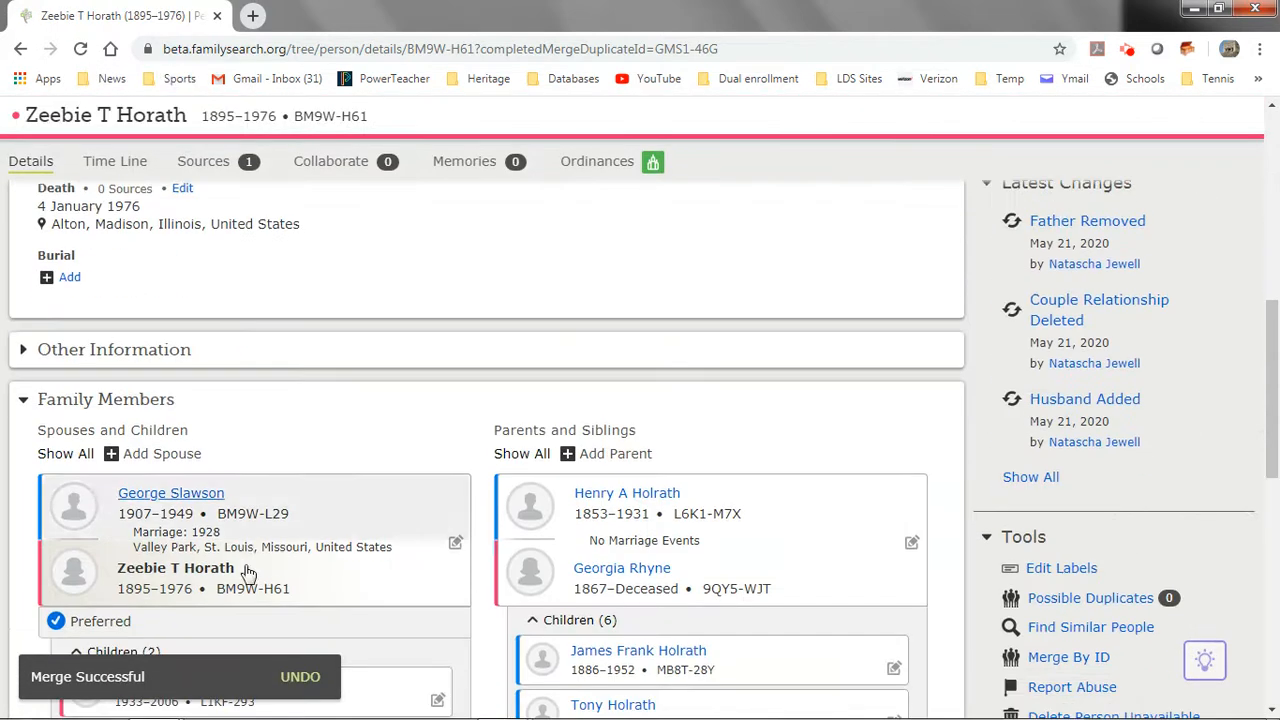
pyautogui.scroll(-4, 241, 539)
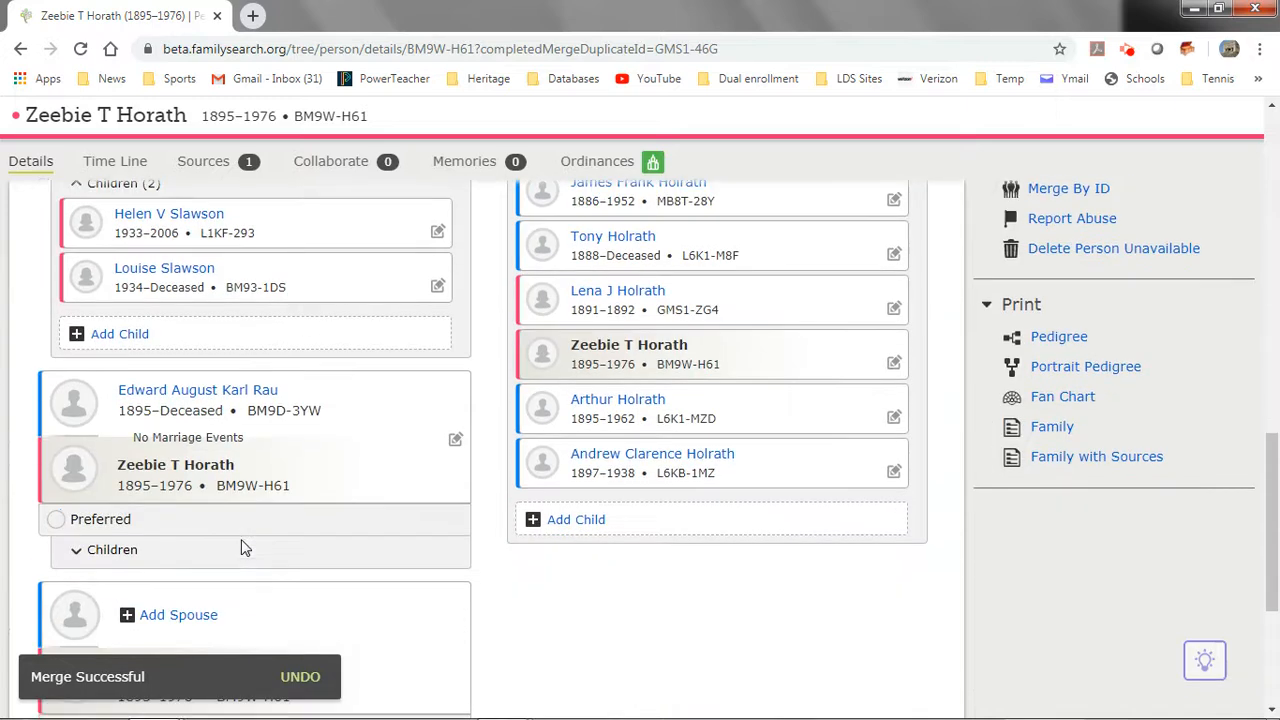
pyautogui.scroll(-2, 180, 386)
pyautogui.scroll(-1, 169, 314)
pyautogui.scroll(2, 248, 353)
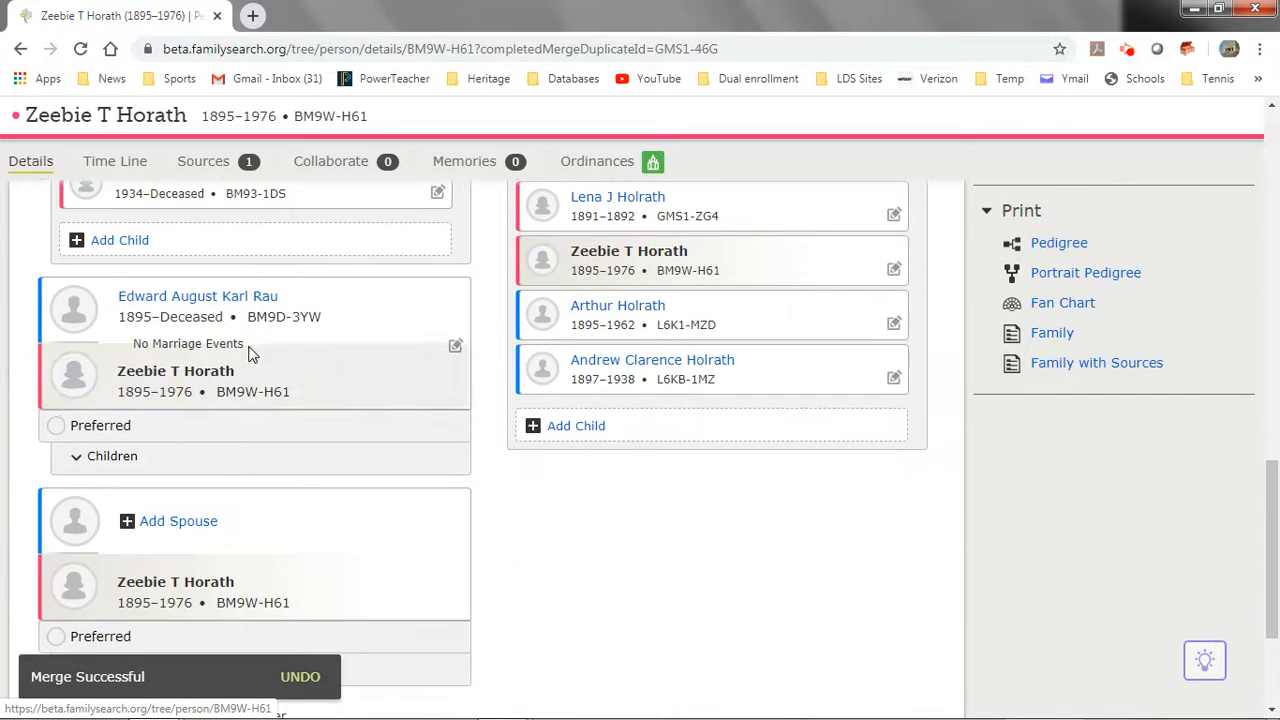
pyautogui.scroll(2, 288, 320)
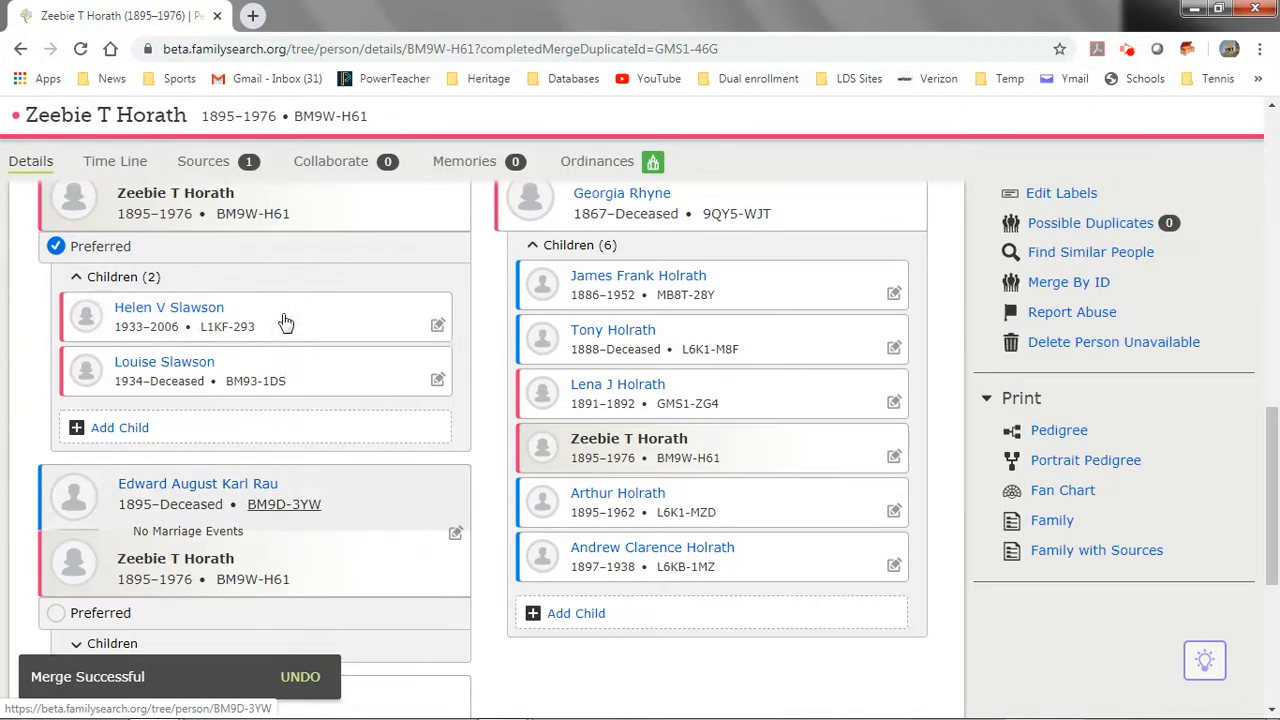
pyautogui.scroll(2, 200, 322)
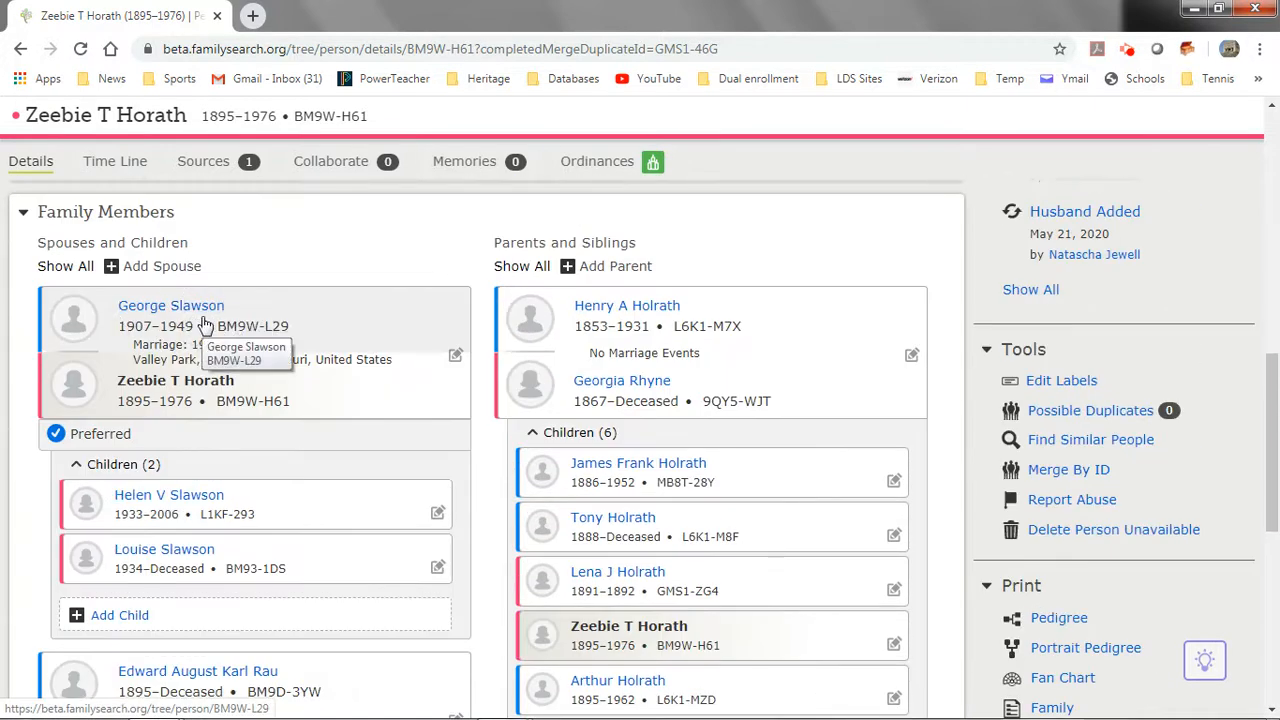
pyautogui.scroll(-1, 205, 322)
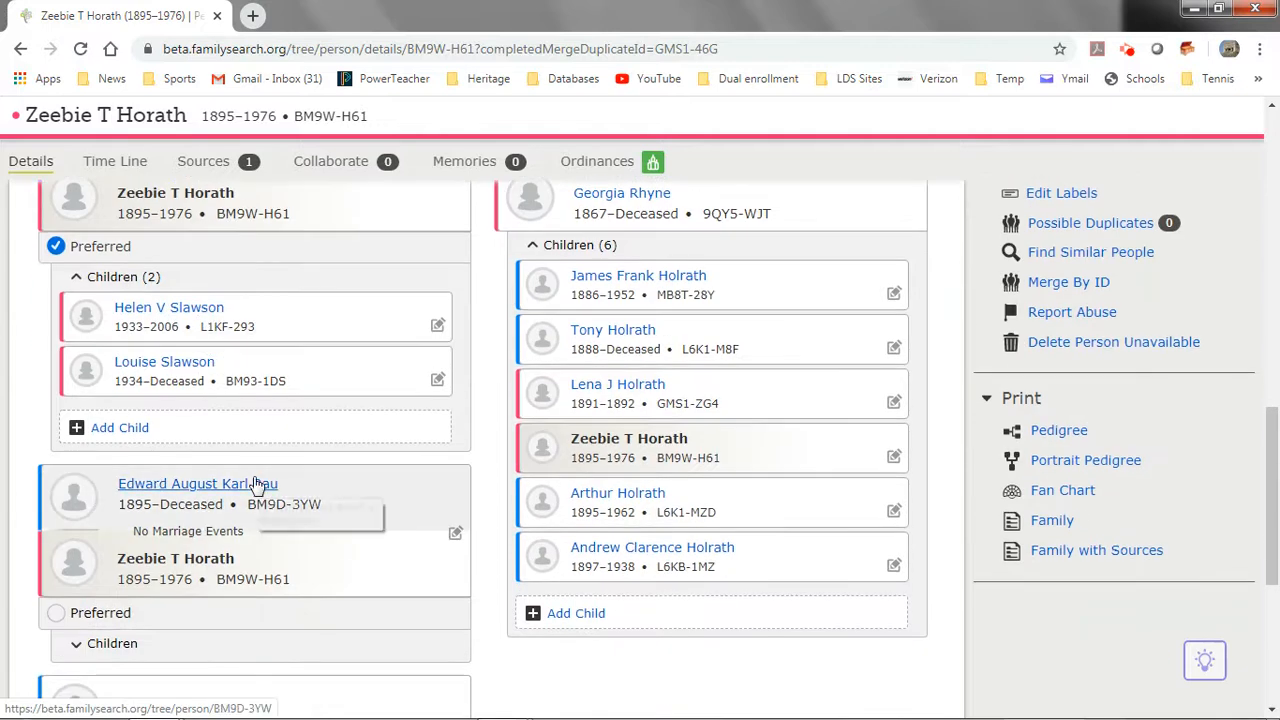
pyautogui.scroll(-3, 205, 517)
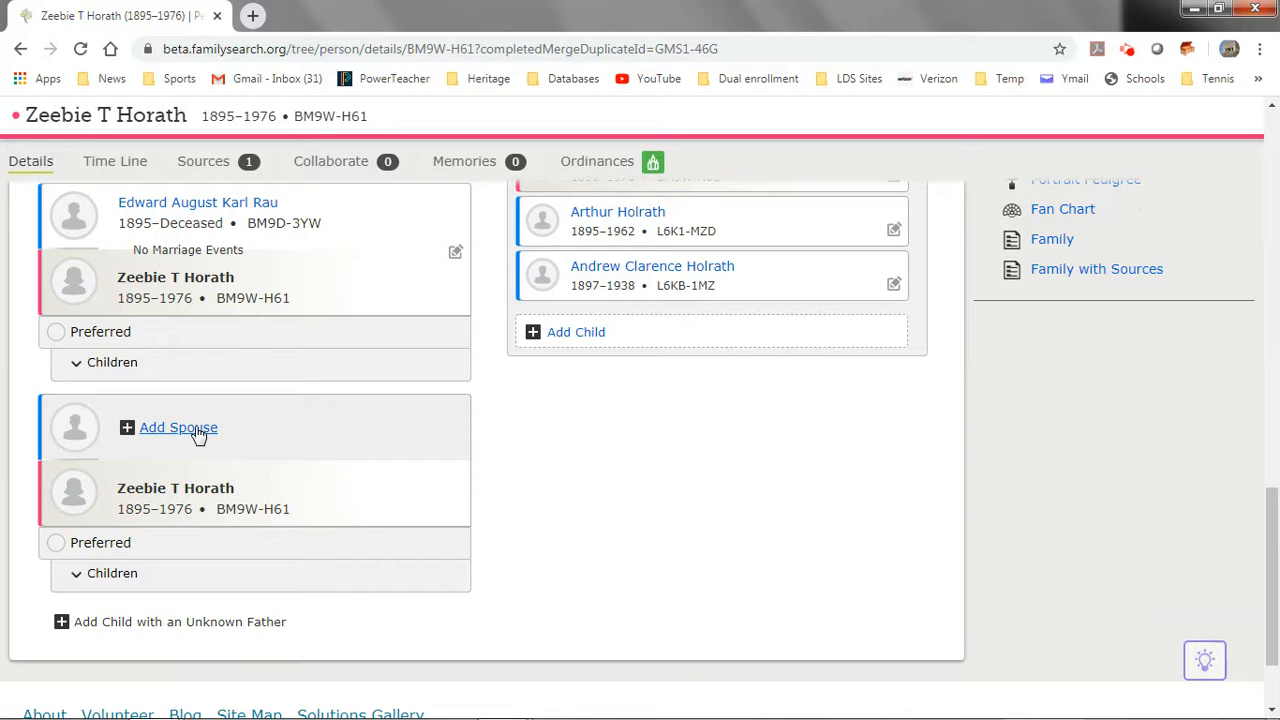
# - Expand the children of the couple without a spouse and compare that family with the mother's other couples
pyautogui.click(132, 578)
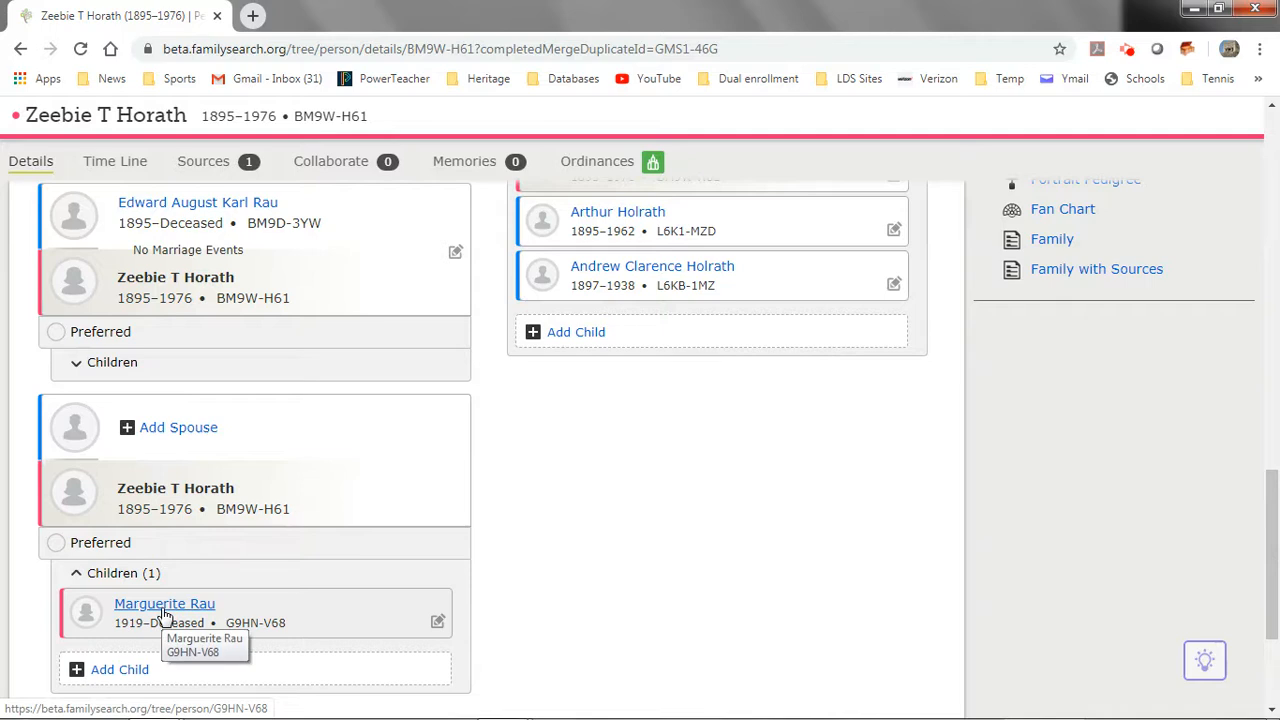
pyautogui.scroll(2, 165, 615)
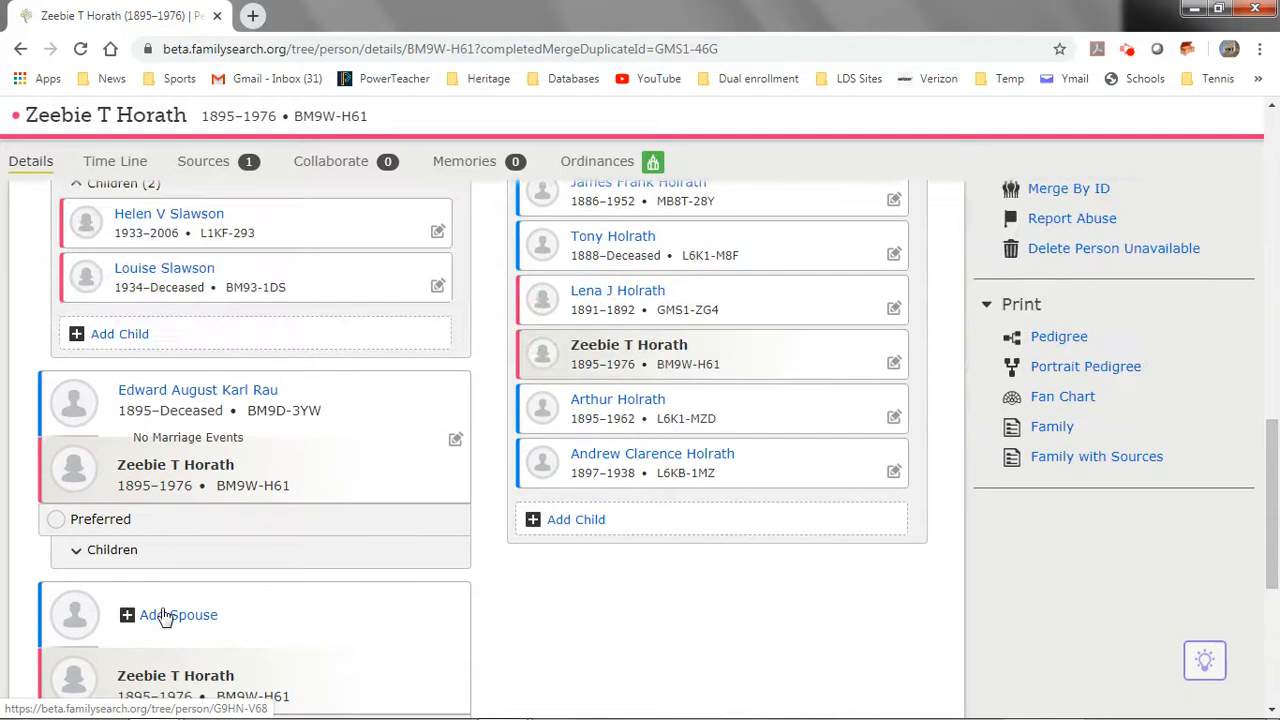
pyautogui.scroll(-1, 165, 615)
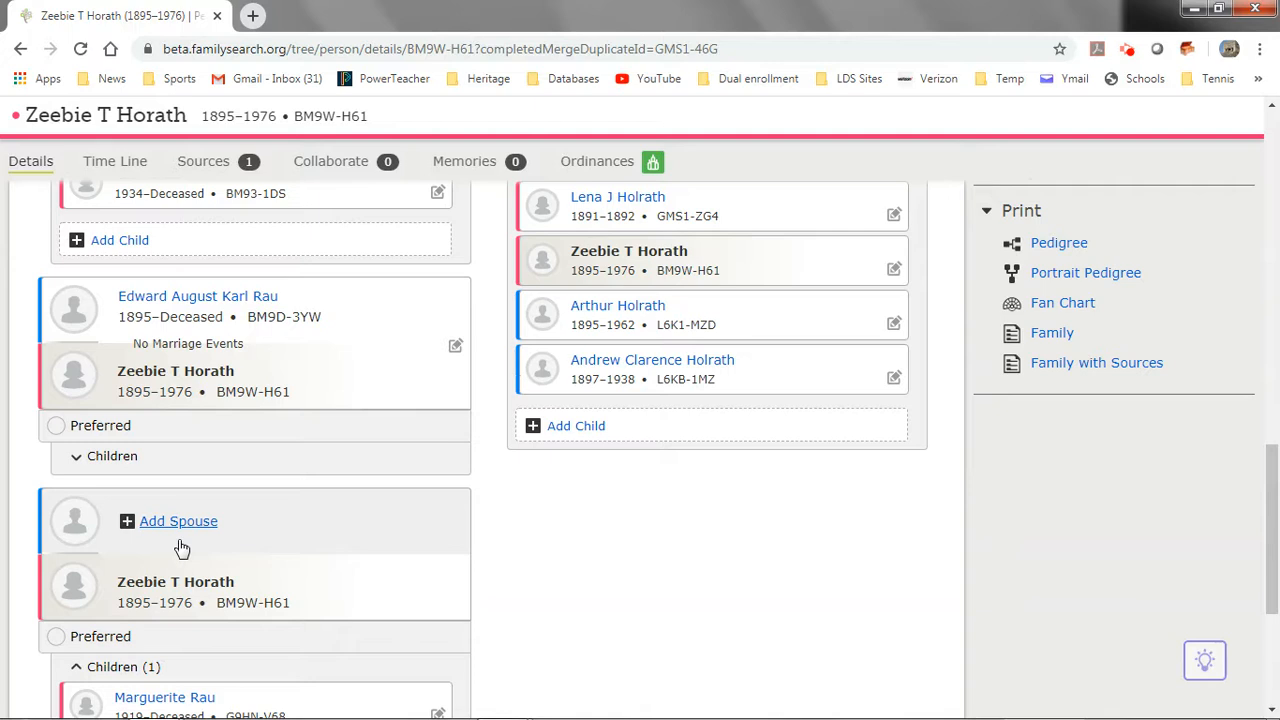
pyautogui.scroll(-1, 204, 560)
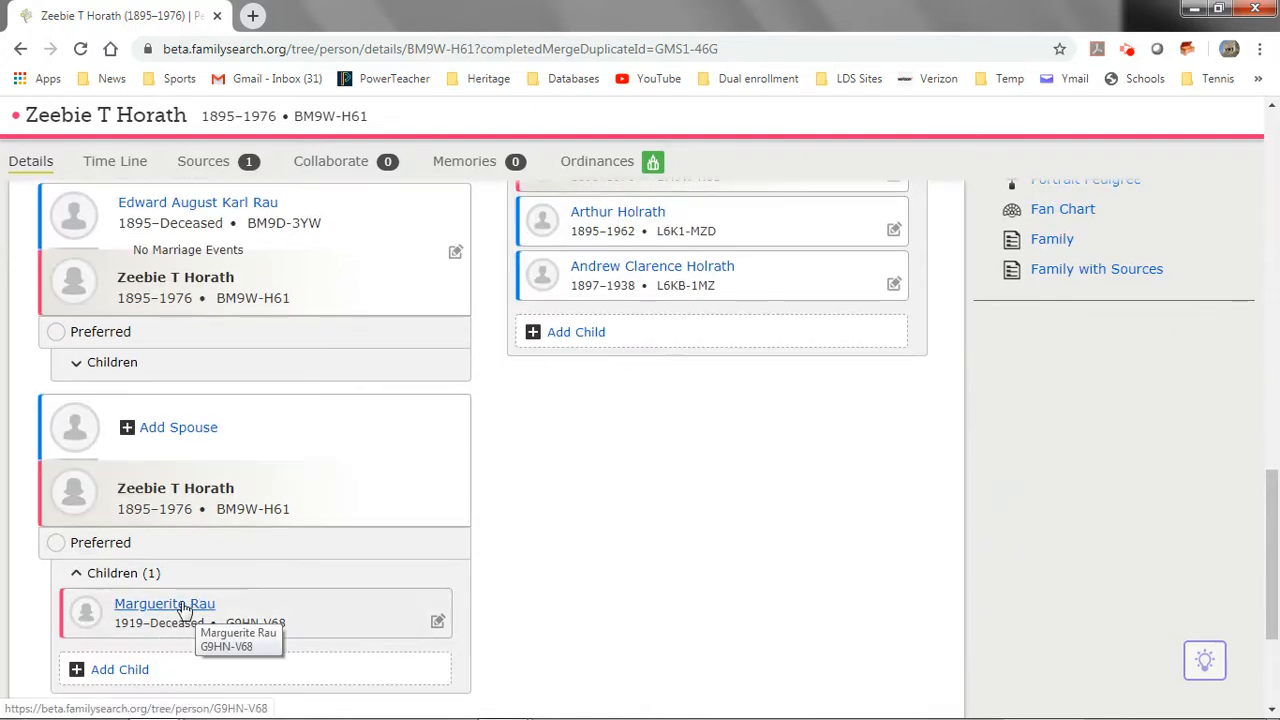
pyautogui.scroll(4, 274, 563)
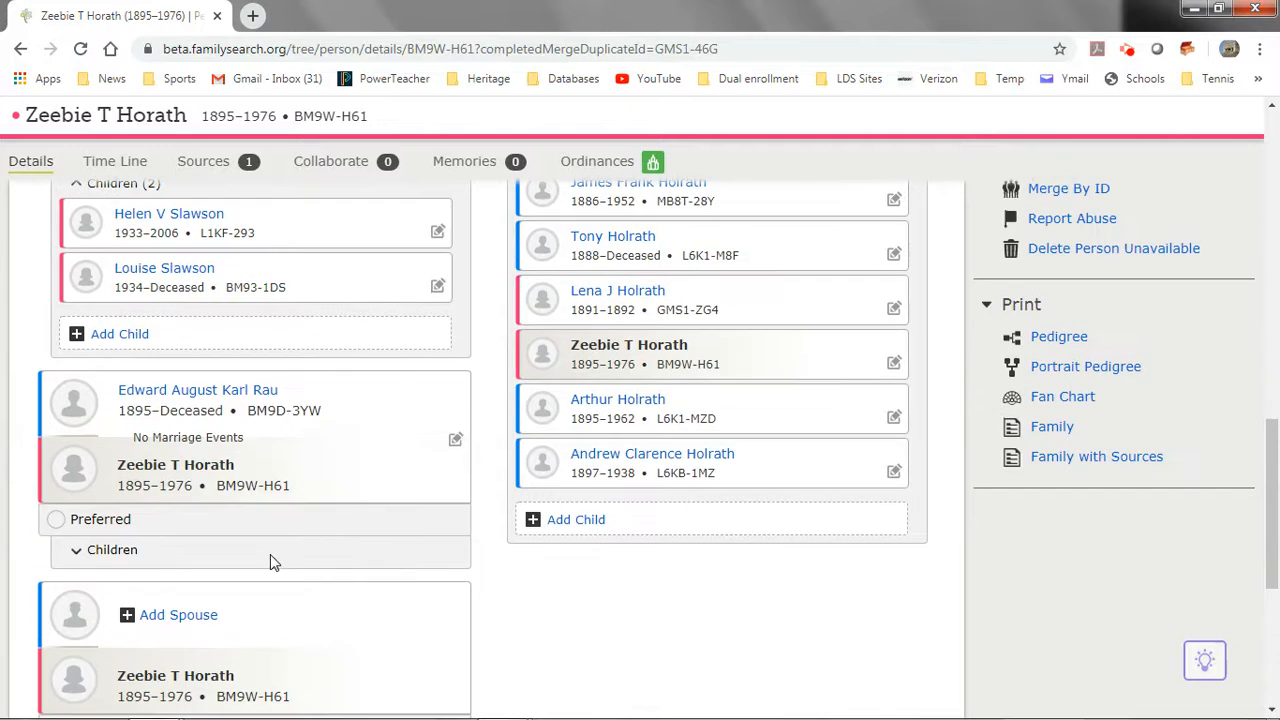
pyautogui.scroll(2, 230, 362)
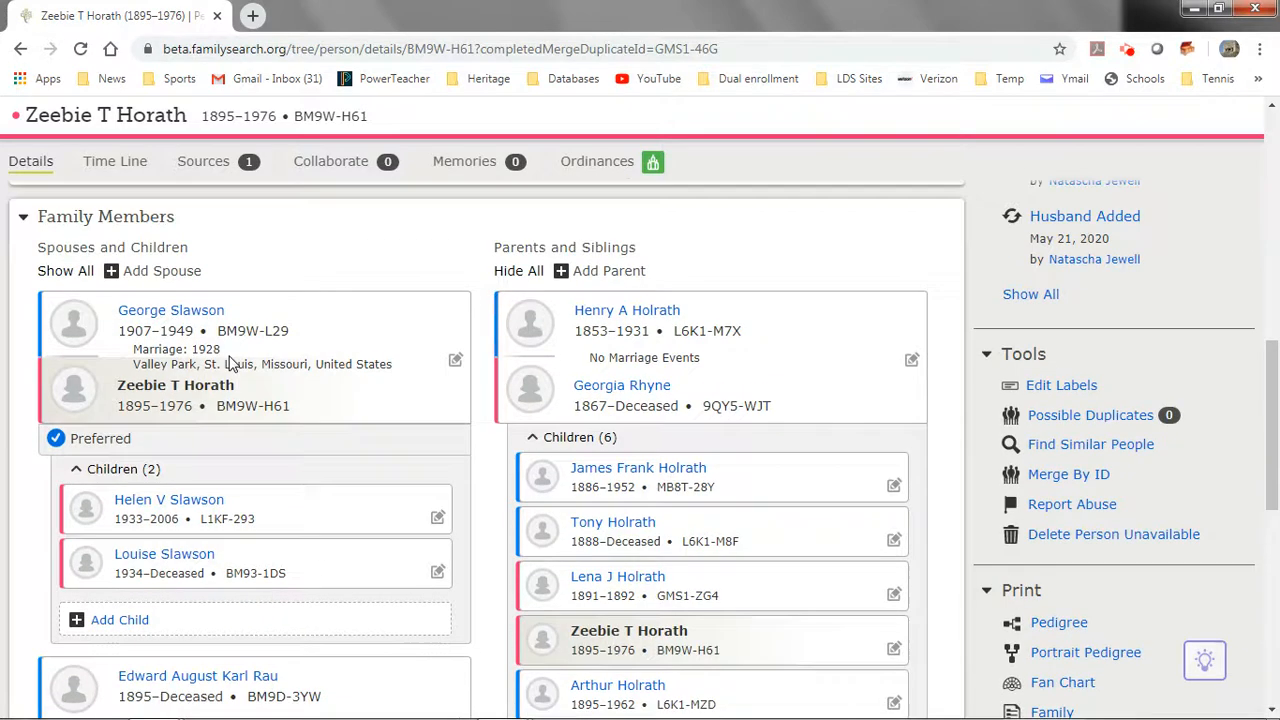
pyautogui.scroll(-4, 230, 363)
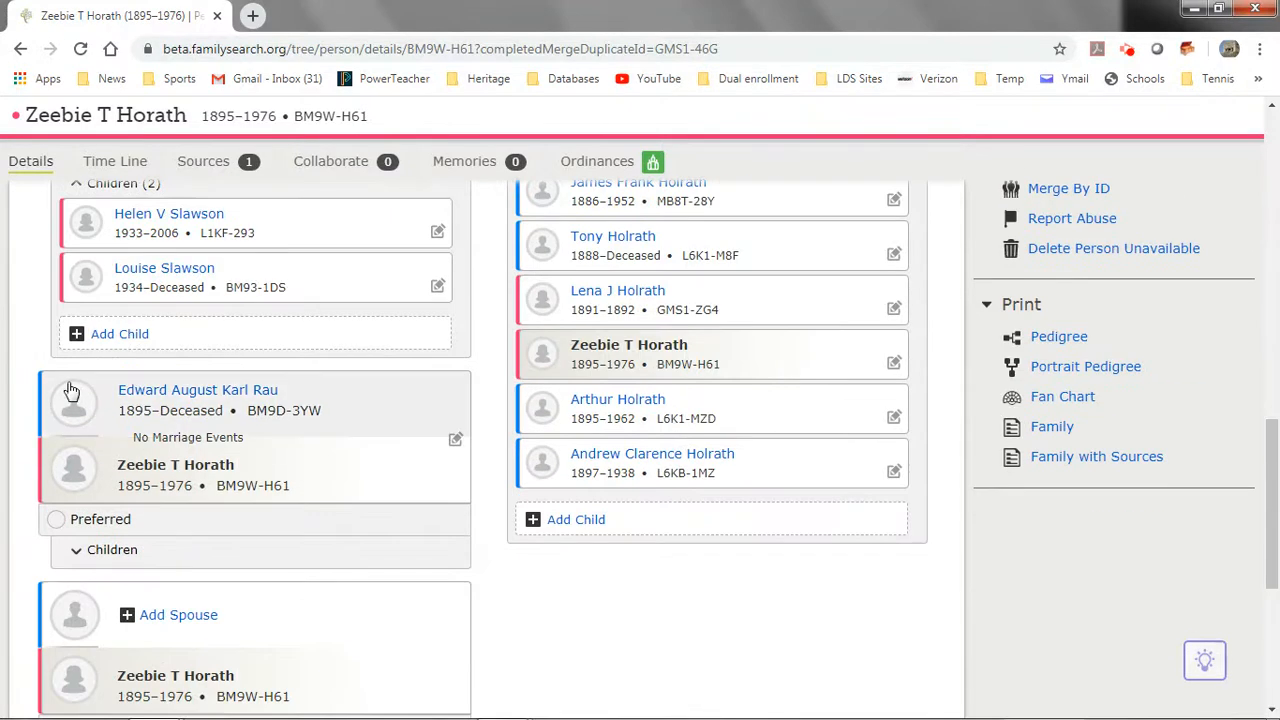
# - Expand the children of the merged husband's couple and open the daughter born in 1918 in a new browser tab
pyautogui.click(112, 551)
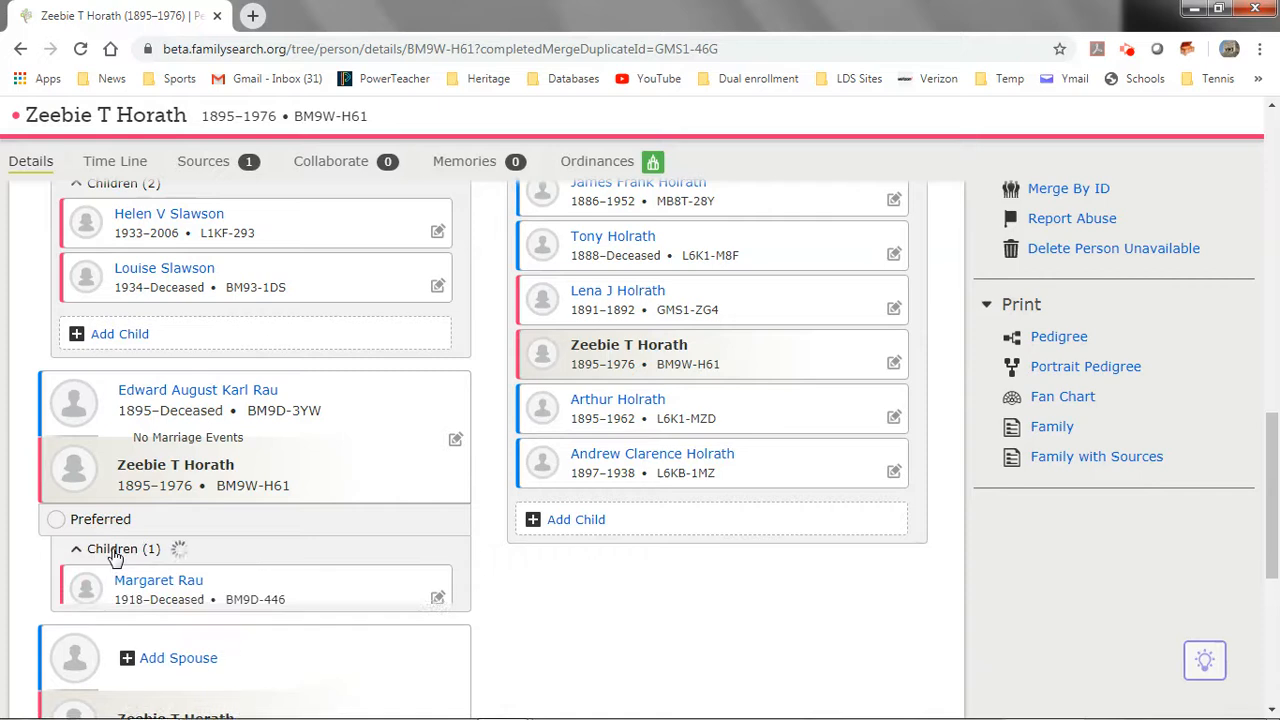
pyautogui.scroll(-1, 118, 556)
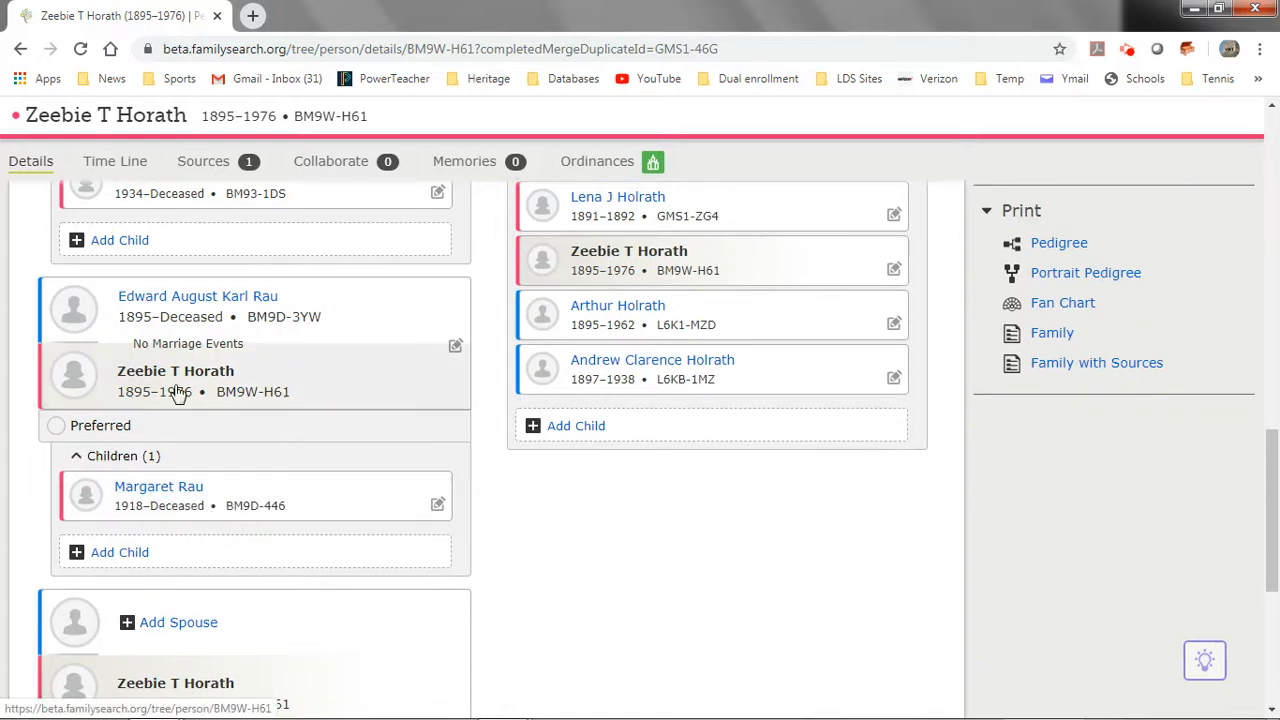
pyautogui.click(177, 490)
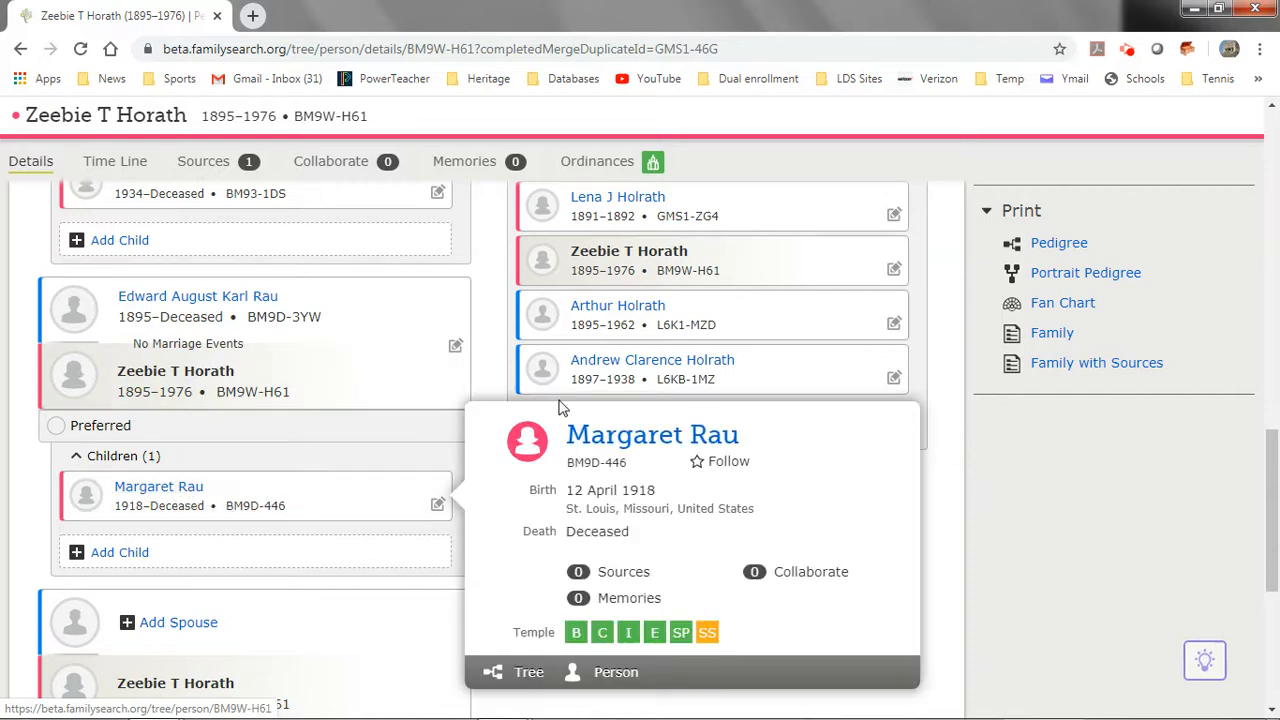
pyautogui.rightClick(609, 441)
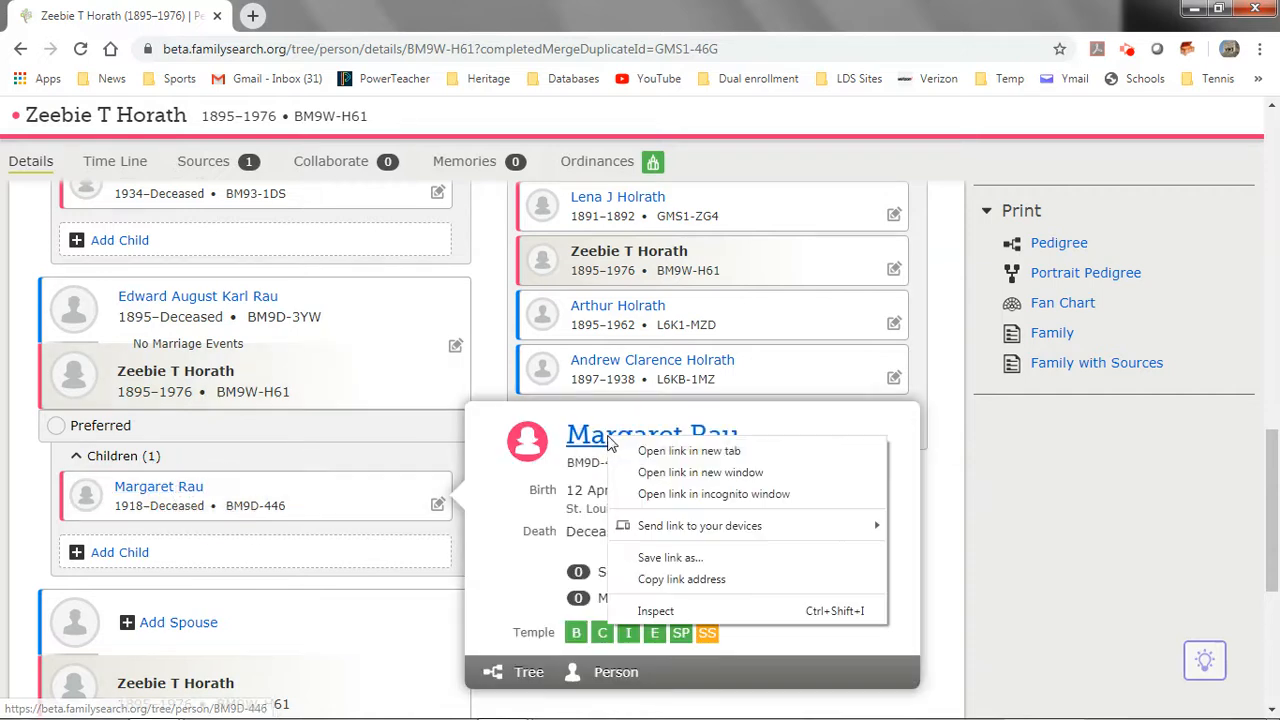
pyautogui.click(658, 454)
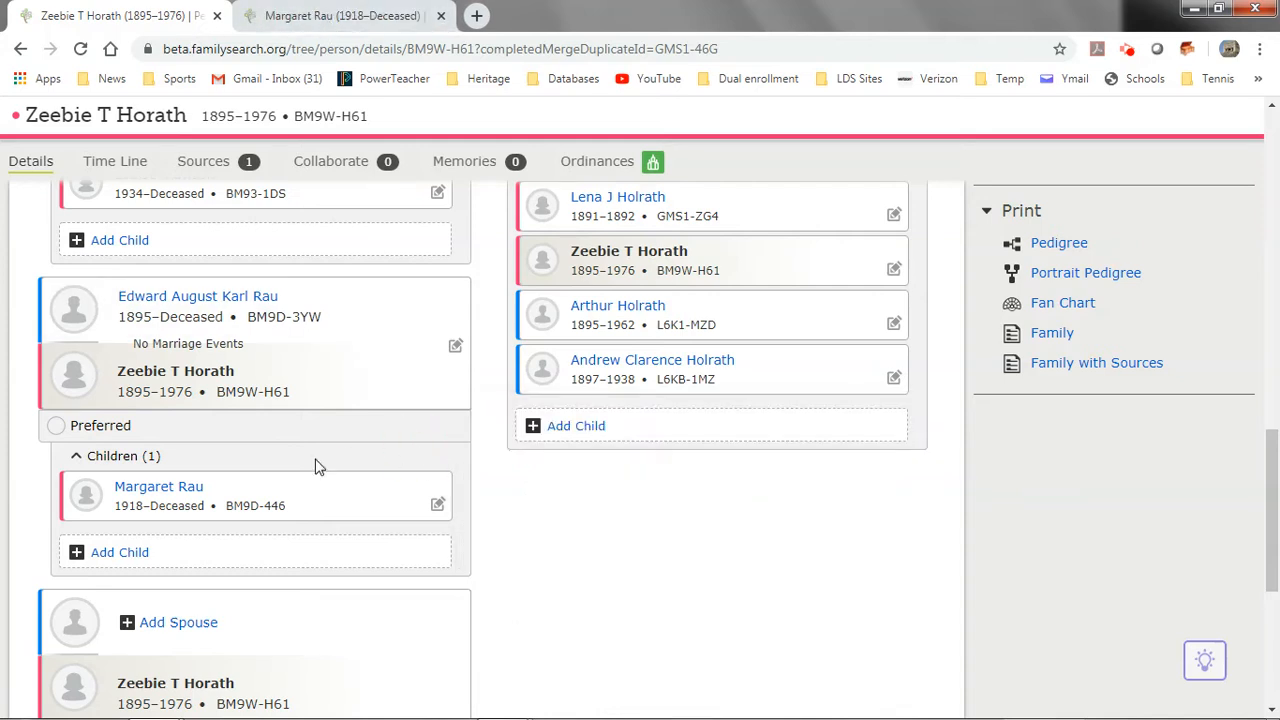
# - Copy the ID of the daughter born in 1919 and switch to the browser tab of the daughter born in 1918
pyautogui.scroll(-3, 315, 465)
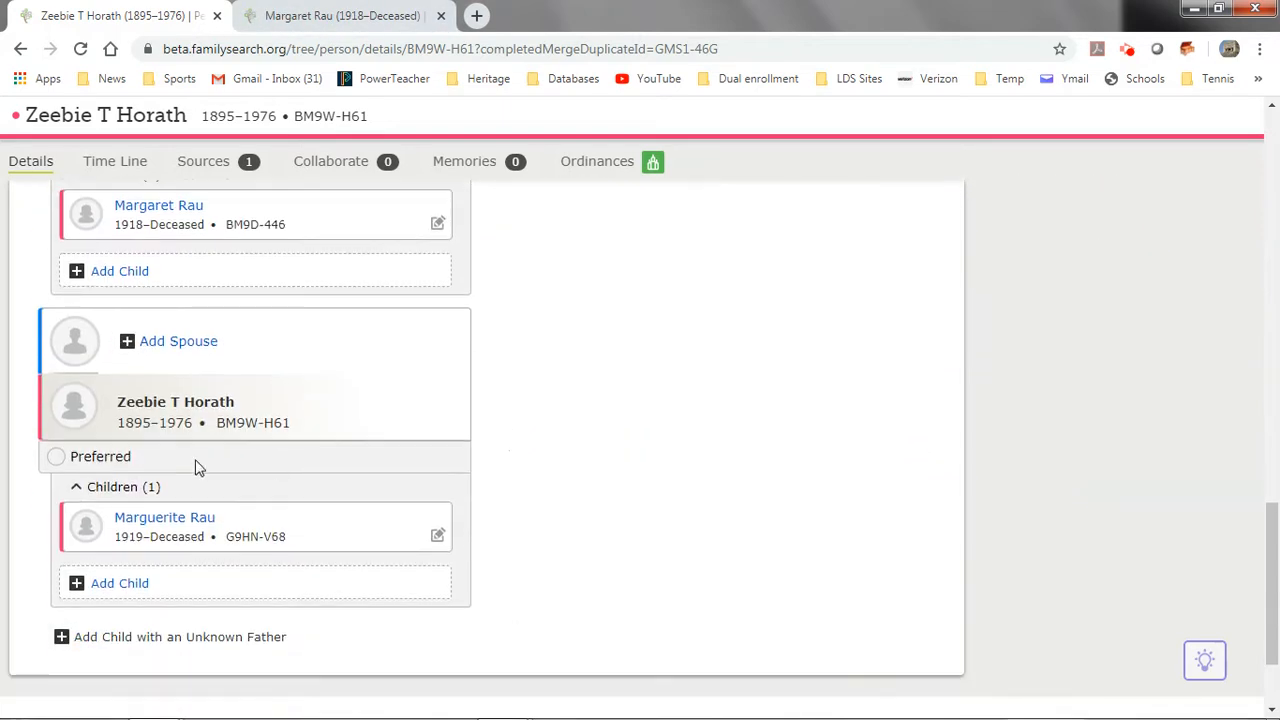
pyautogui.click(256, 537)
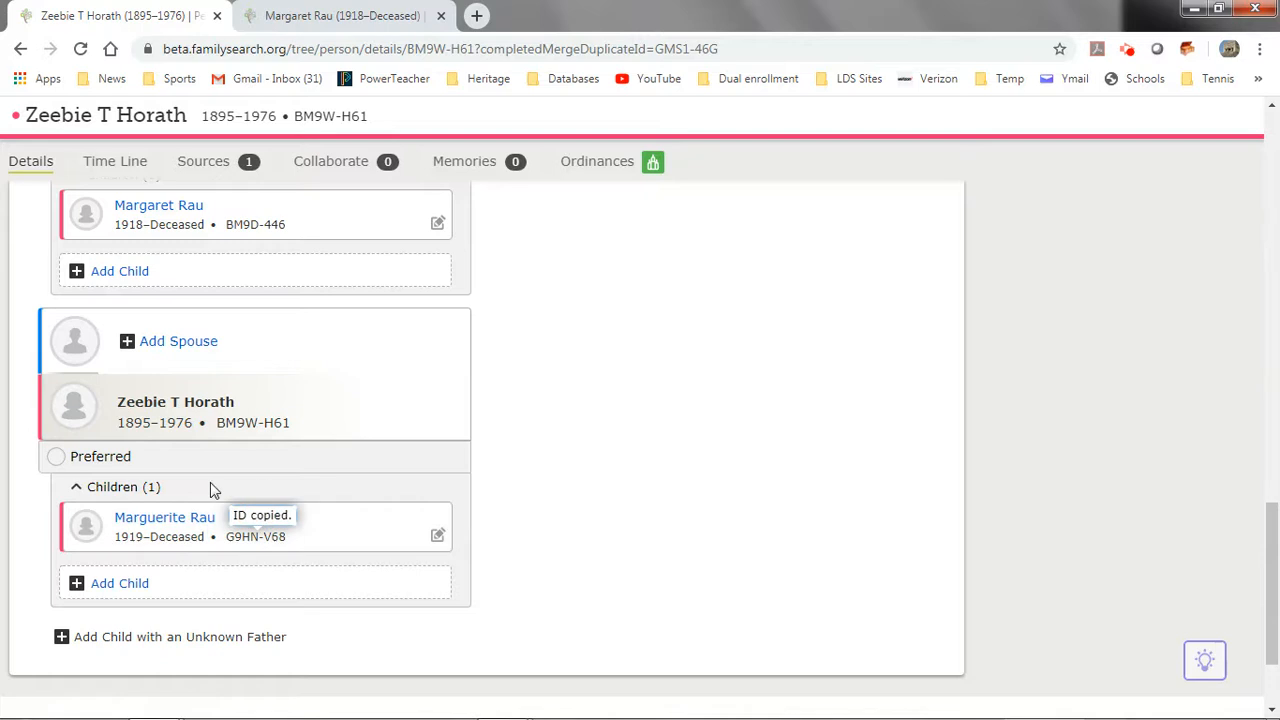
pyautogui.click(325, 18)
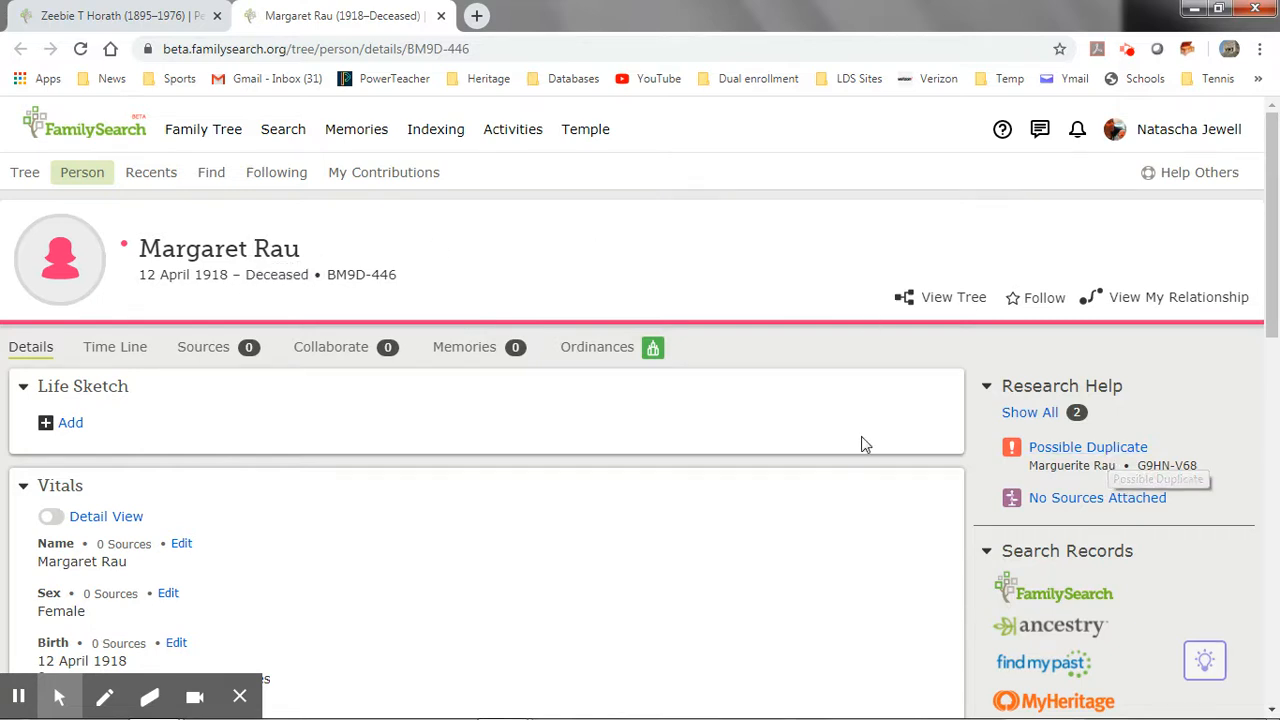
# - Start a merge by ID for the daughter born in 1918, using the copied ID of the 1919 daughter as possible duplicate
pyautogui.scroll(-5, 858, 445)
pyautogui.scroll(-3, 853, 450)
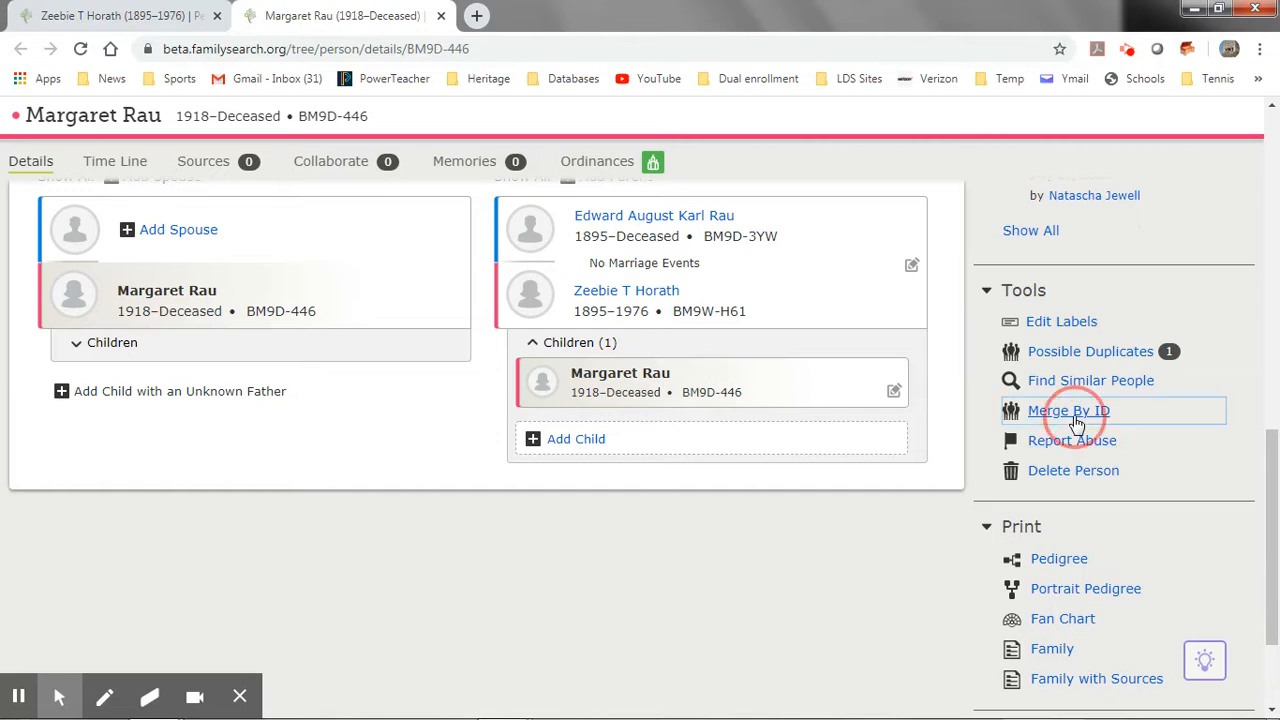
pyautogui.click(1070, 412)
pyautogui.click(515, 456)
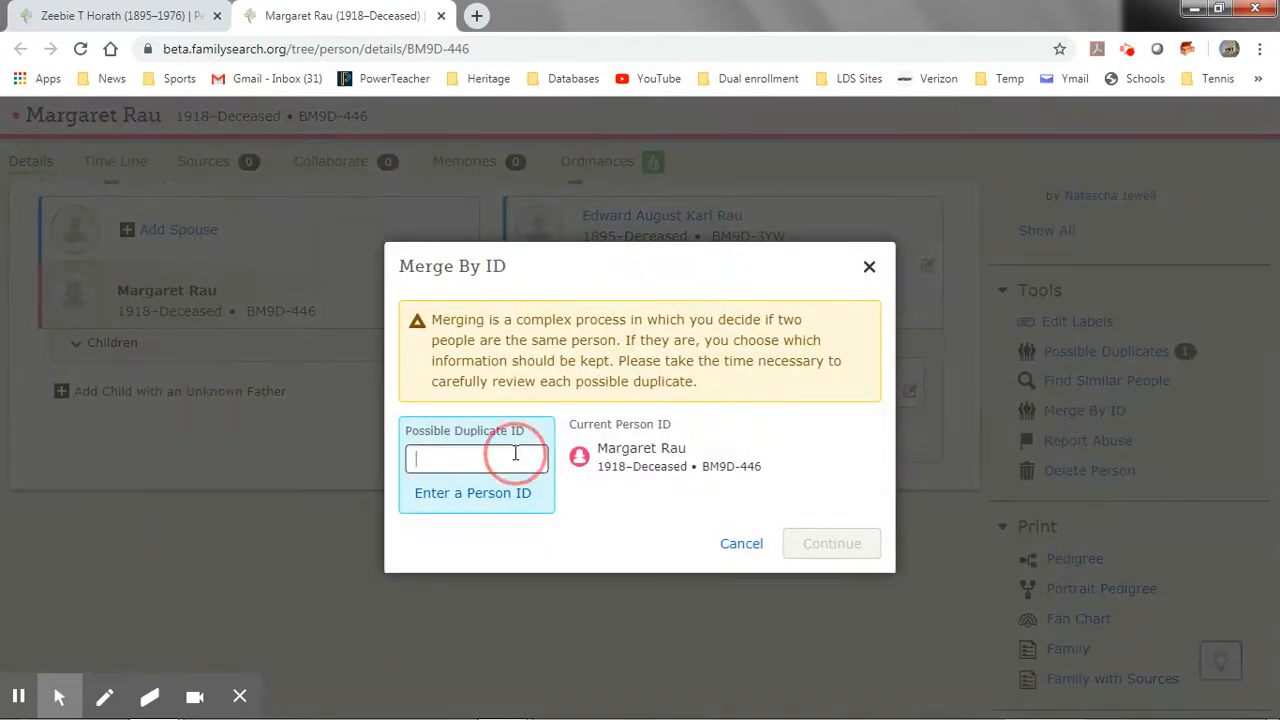
pyautogui.hotkey('ctrl', 'v')
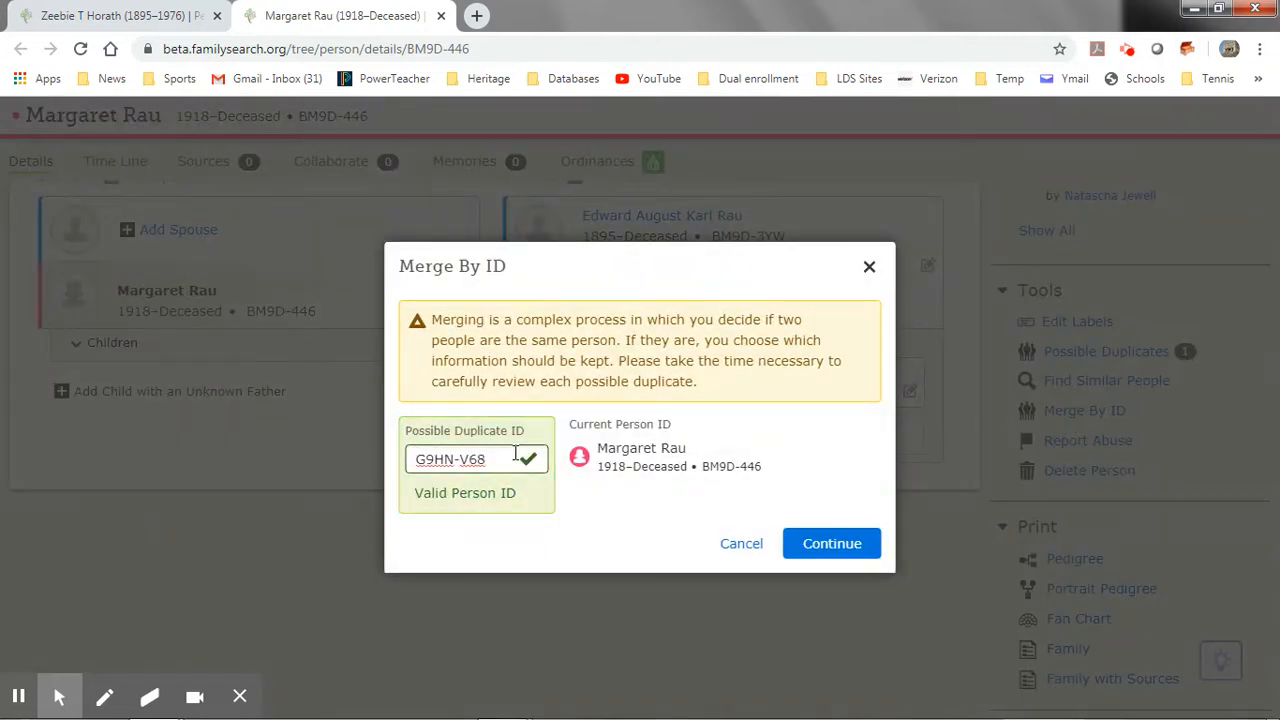
pyautogui.click(829, 551)
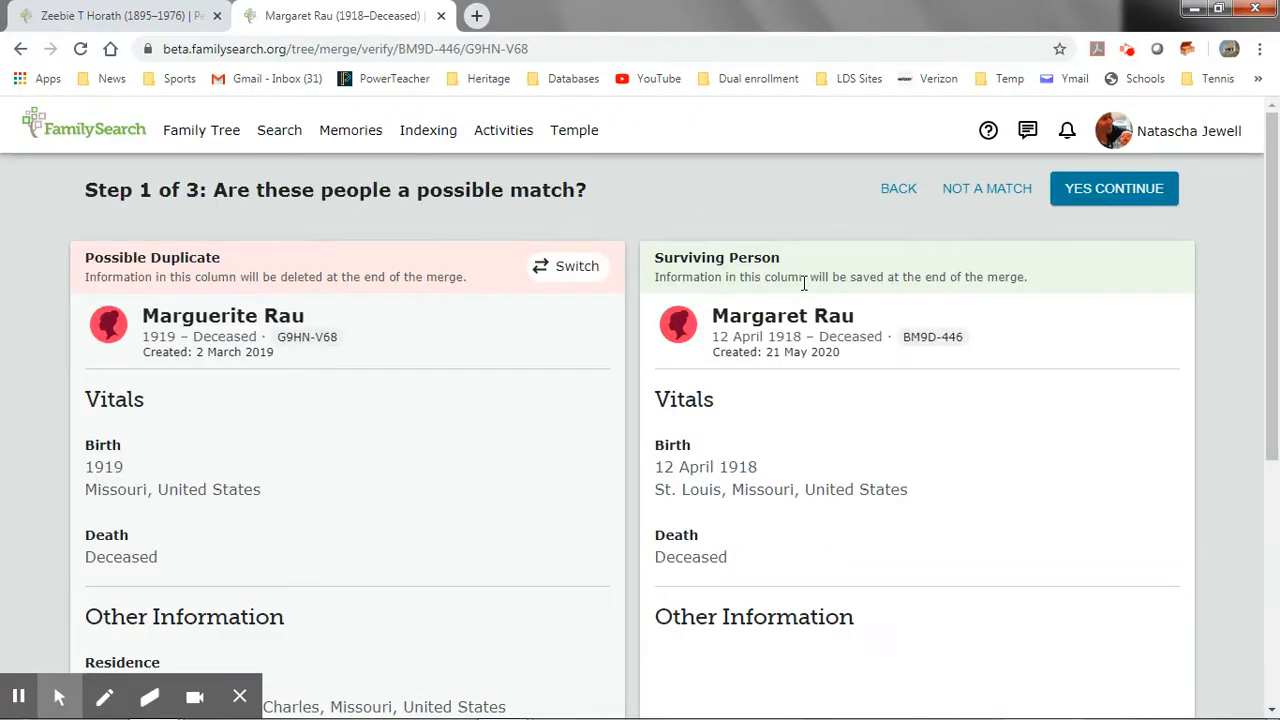
# - Compare both daughters' vitals, residence, parents and sources, and accept them as a possible match
pyautogui.scroll(-2, 390, 454)
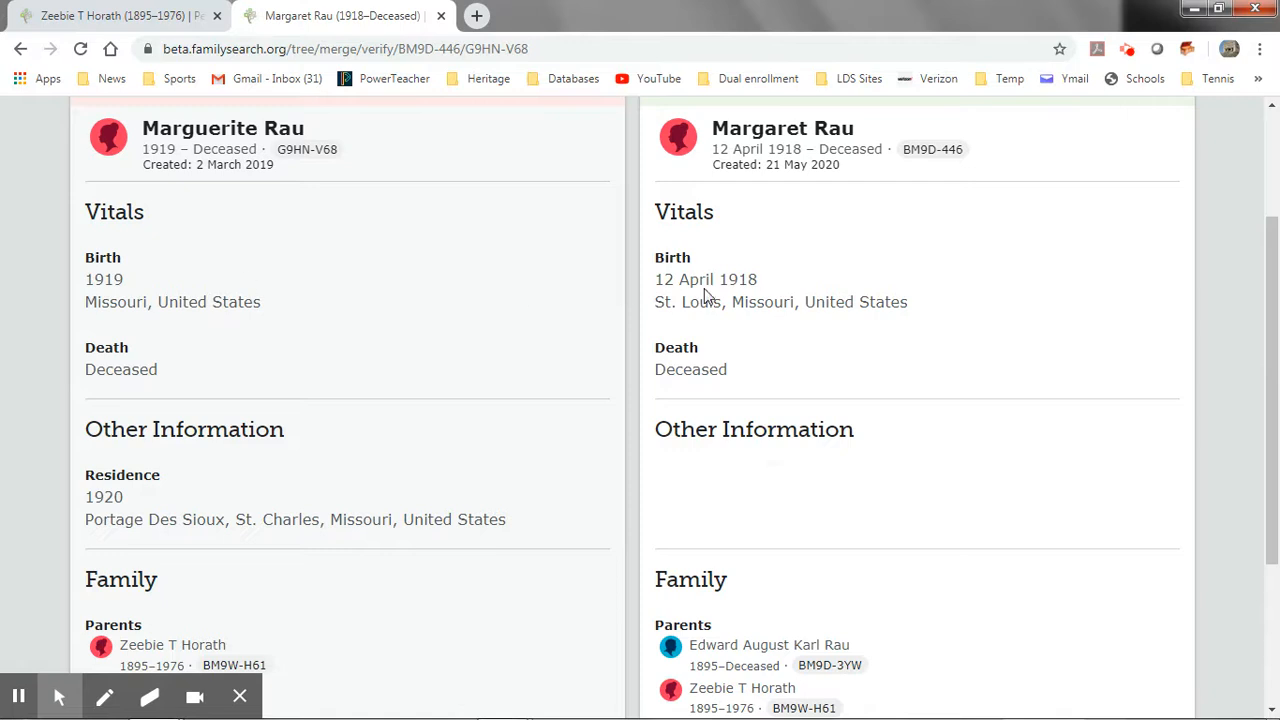
pyautogui.scroll(-2, 330, 558)
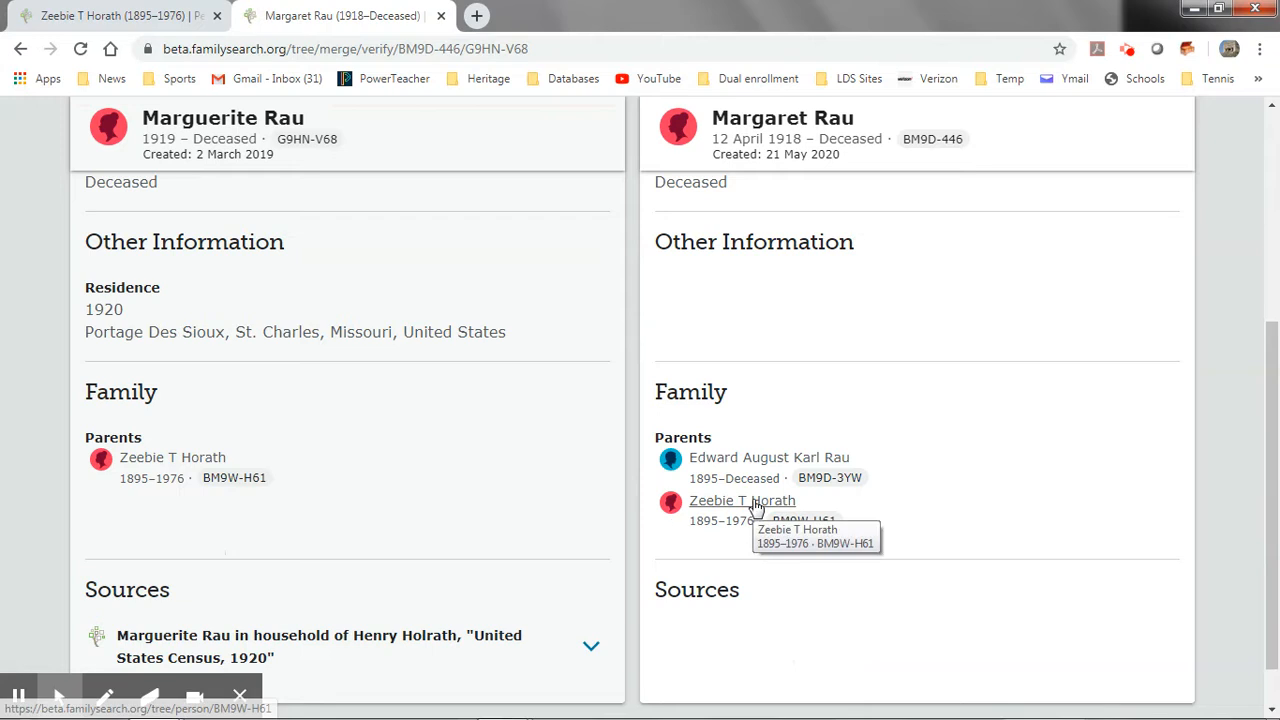
pyautogui.scroll(-1, 236, 481)
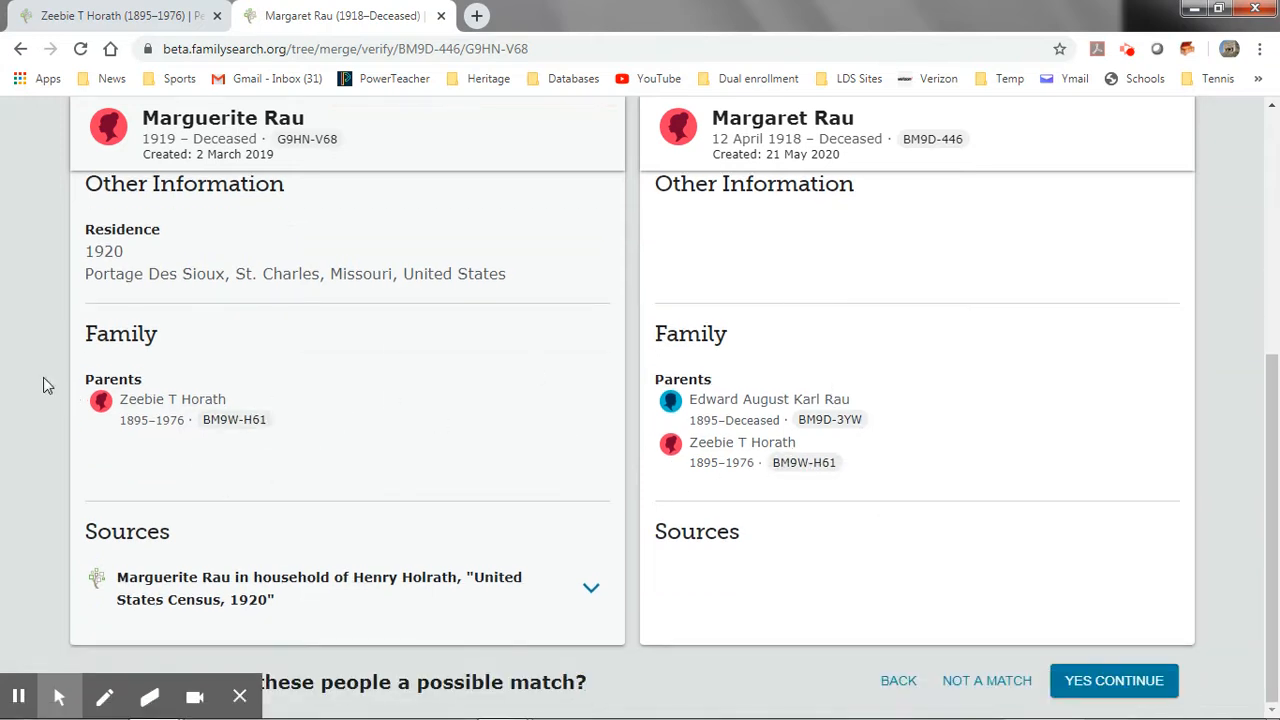
pyautogui.scroll(1, 400, 430)
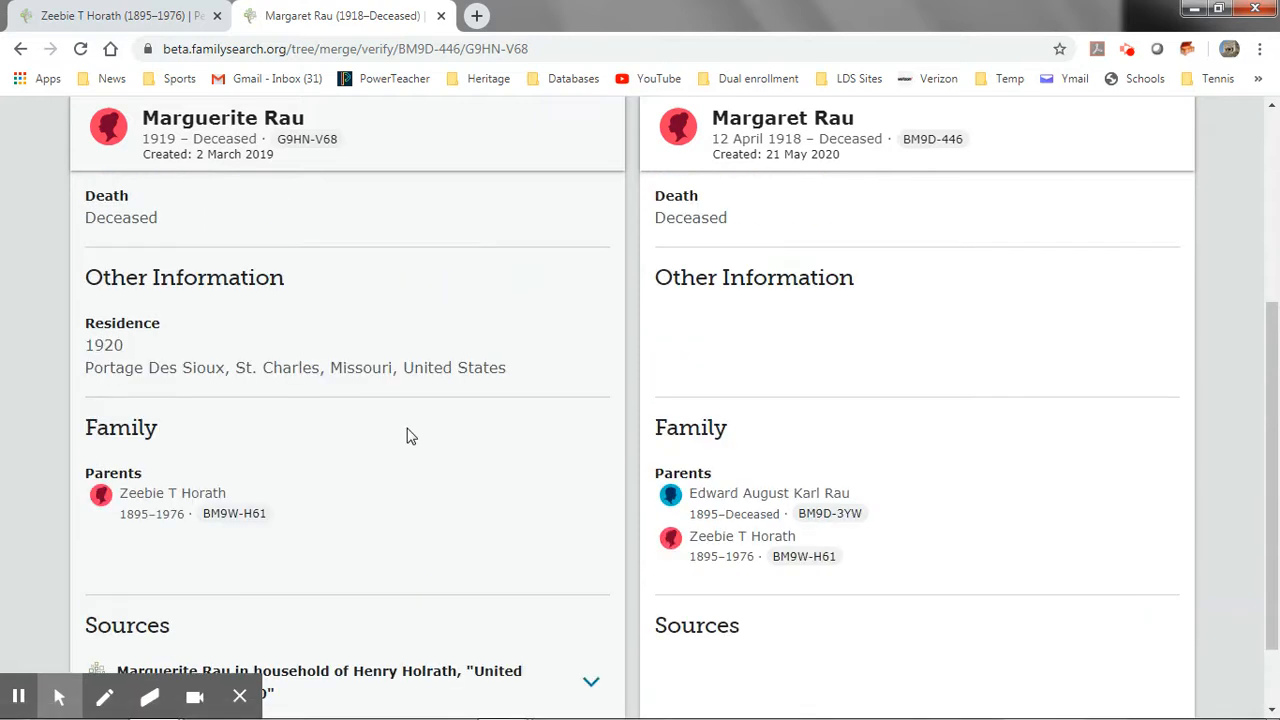
pyautogui.scroll(4, 407, 436)
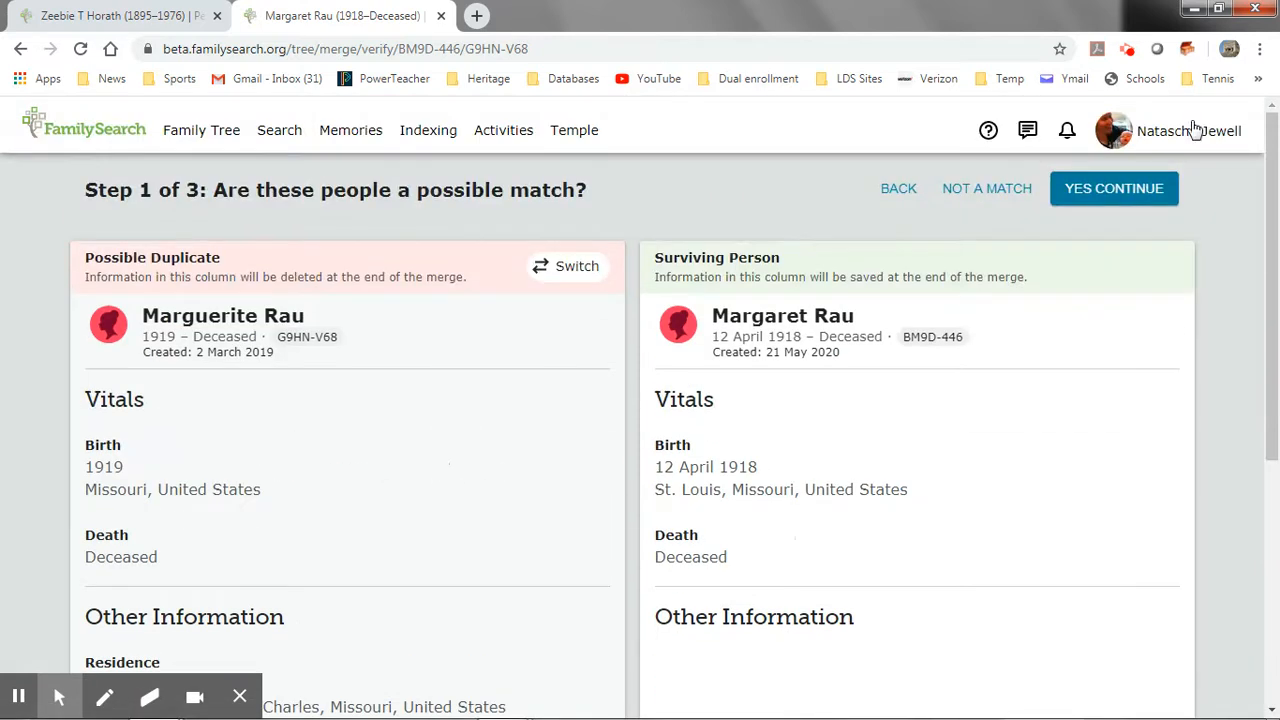
pyautogui.click(1130, 192)
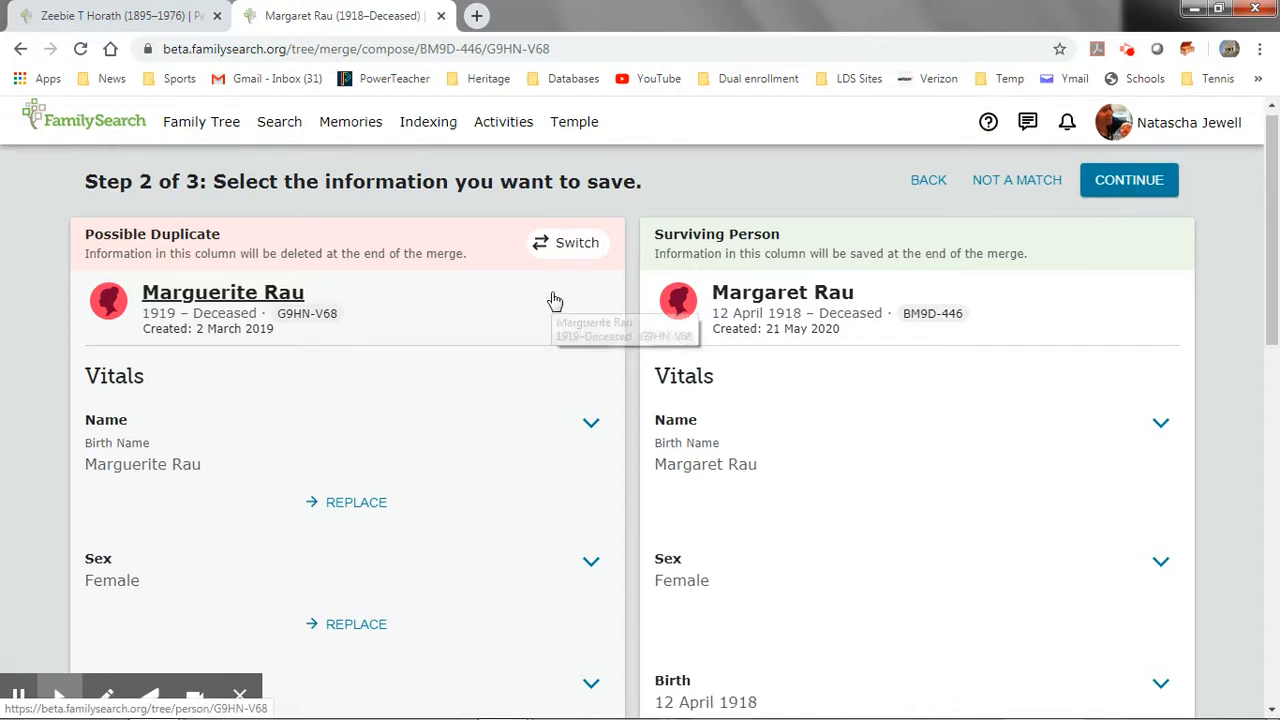
# - Review the information to save, keeping the surviving daughter's vitals and the transferred 1920 residence, parents and census source, and continue to the confirmation
pyautogui.scroll(-1, 553, 298)
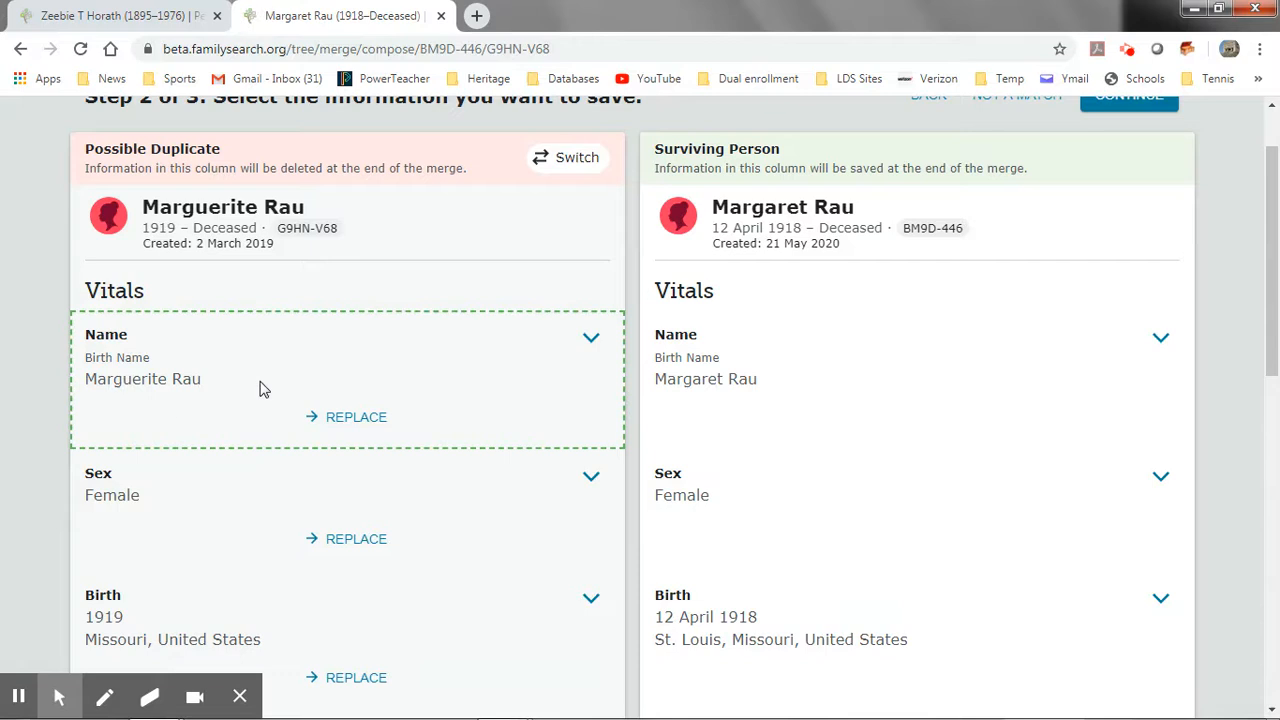
pyautogui.scroll(-1, 259, 389)
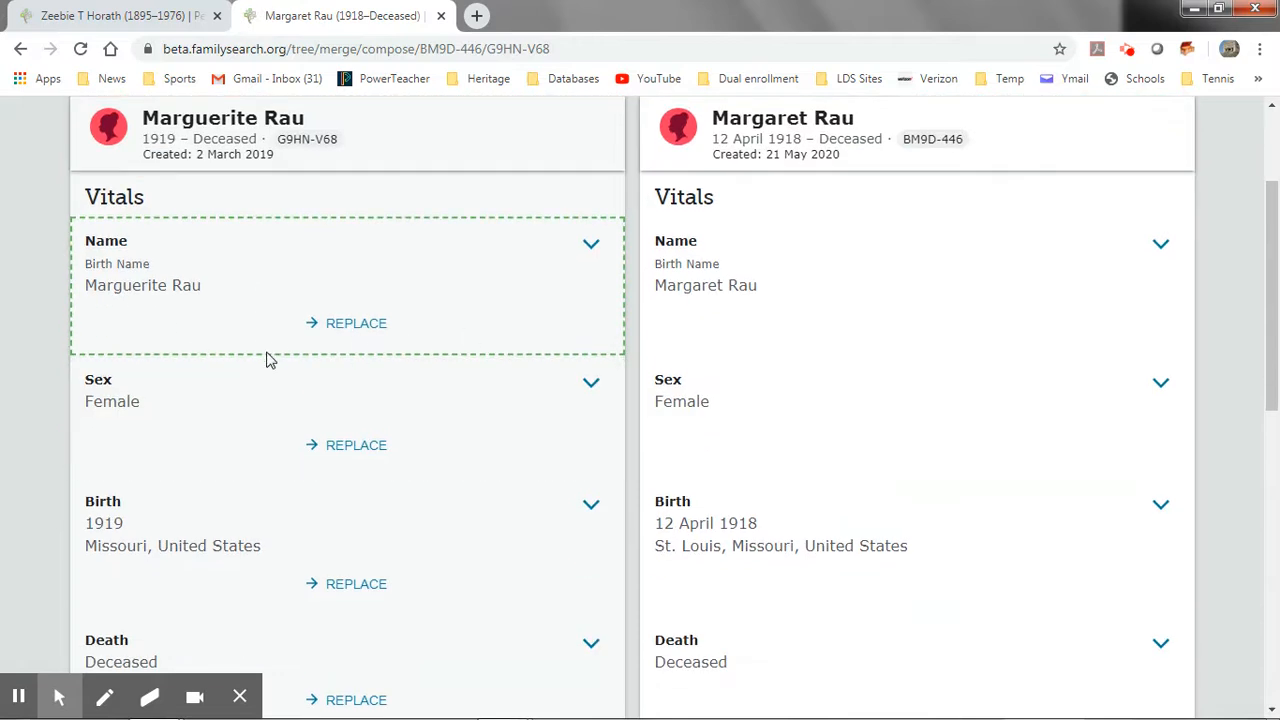
pyautogui.scroll(-1, 268, 360)
pyautogui.scroll(-1, 268, 360)
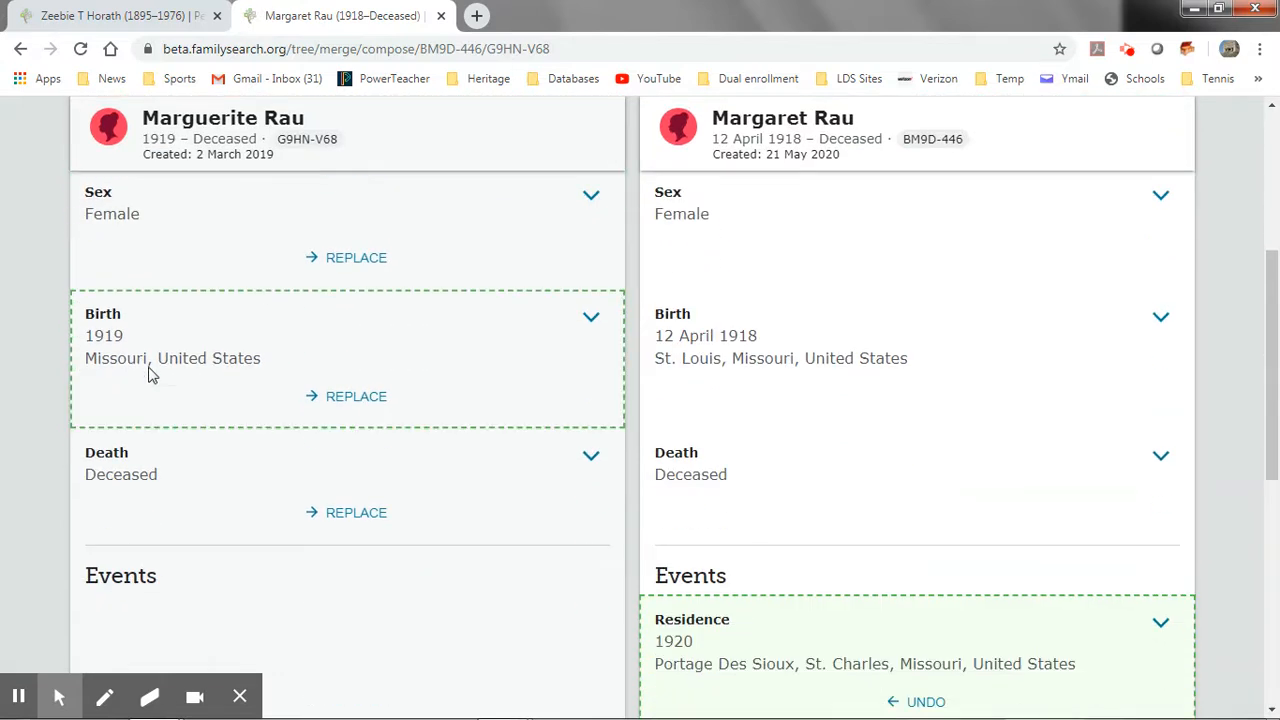
pyautogui.scroll(-1, 746, 356)
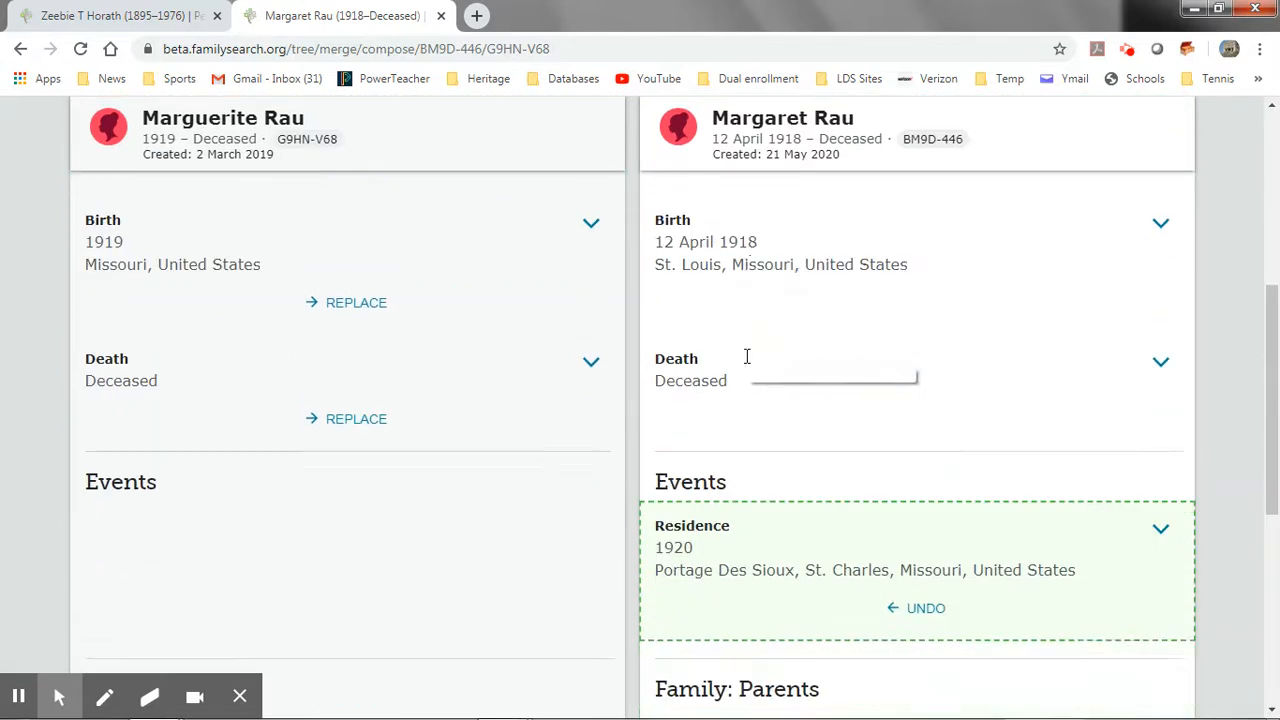
pyautogui.scroll(-5, 746, 358)
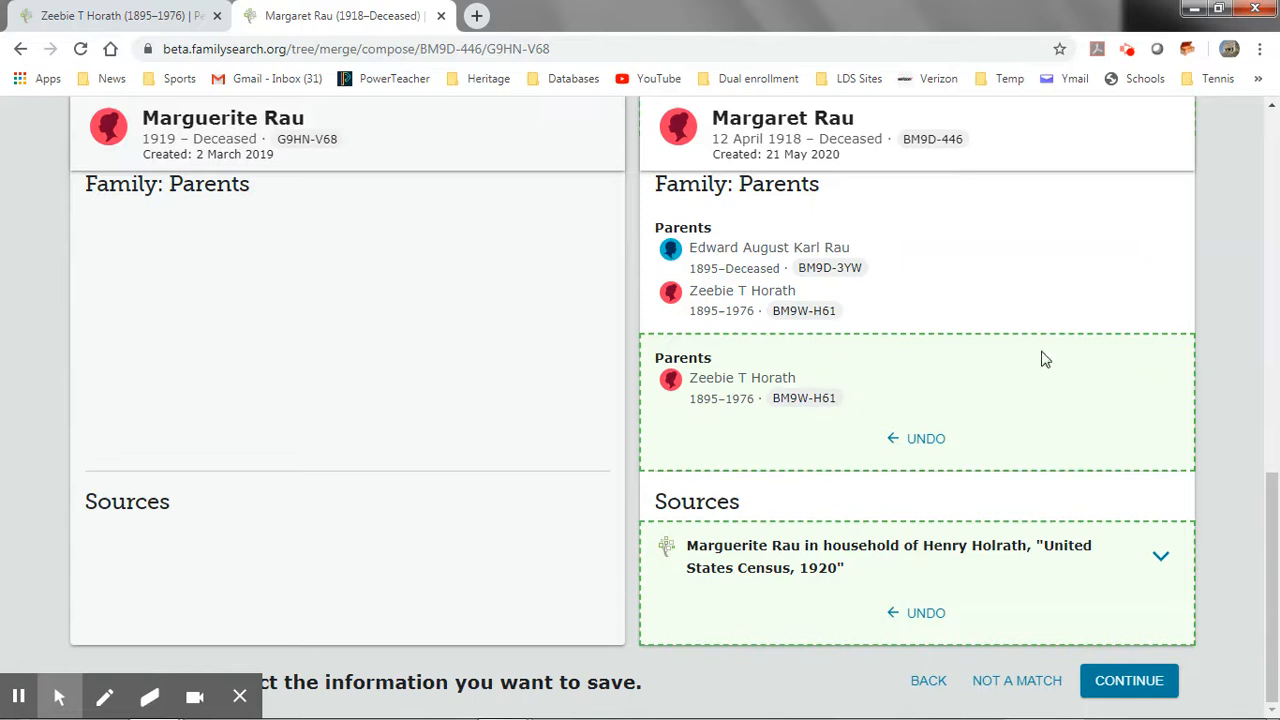
pyautogui.click(1130, 682)
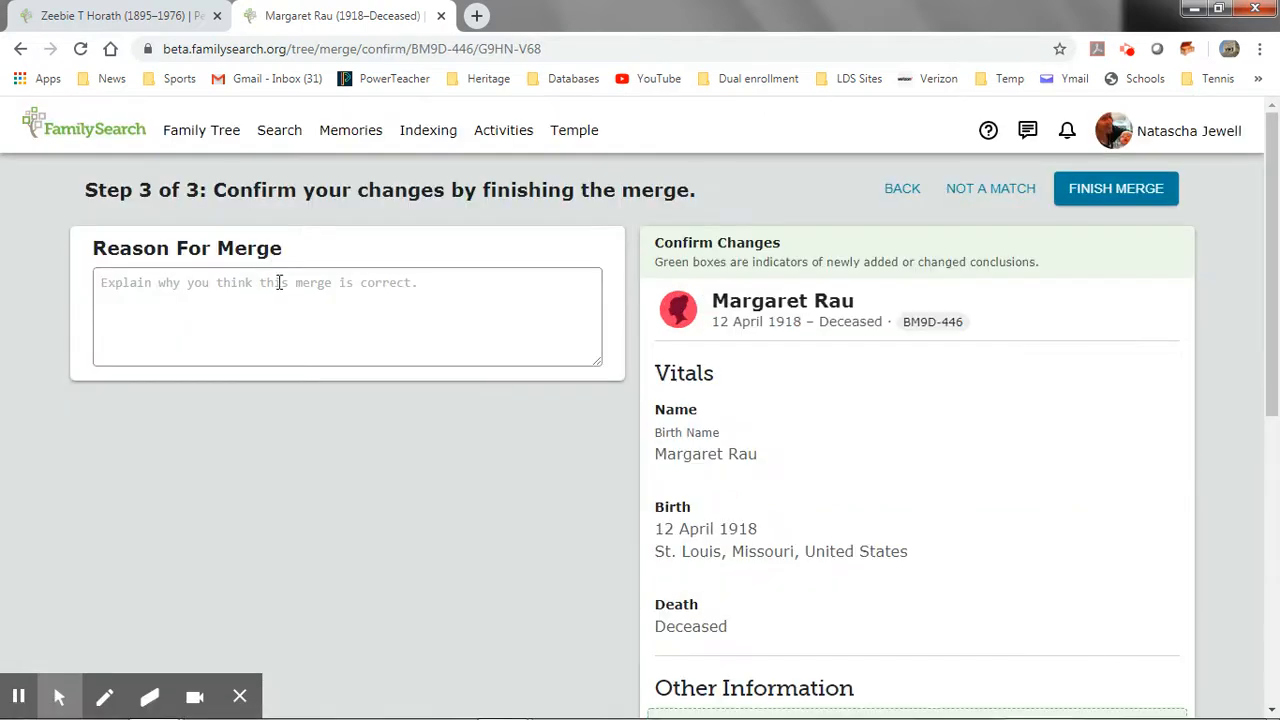
# - Finish the merge with the reason "Names and dates match." and close the daughter's browser tab
pyautogui.write('Names and dates match.')
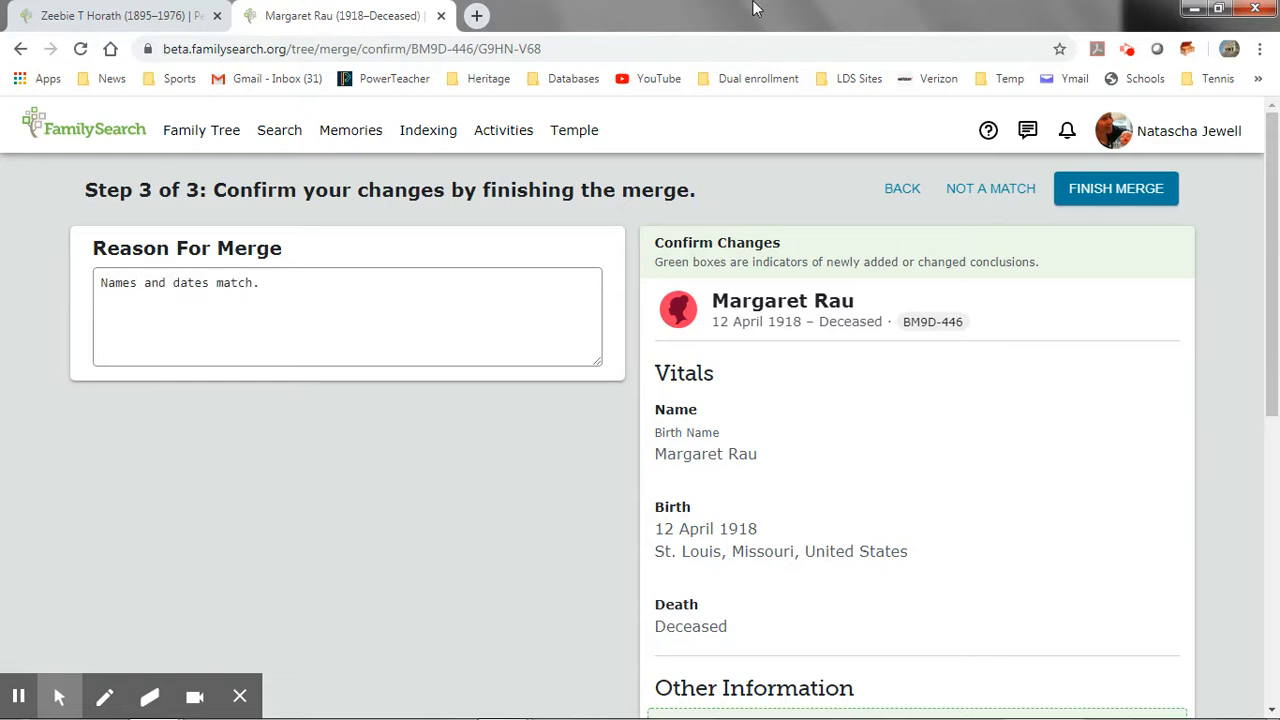
pyautogui.click(1080, 188)
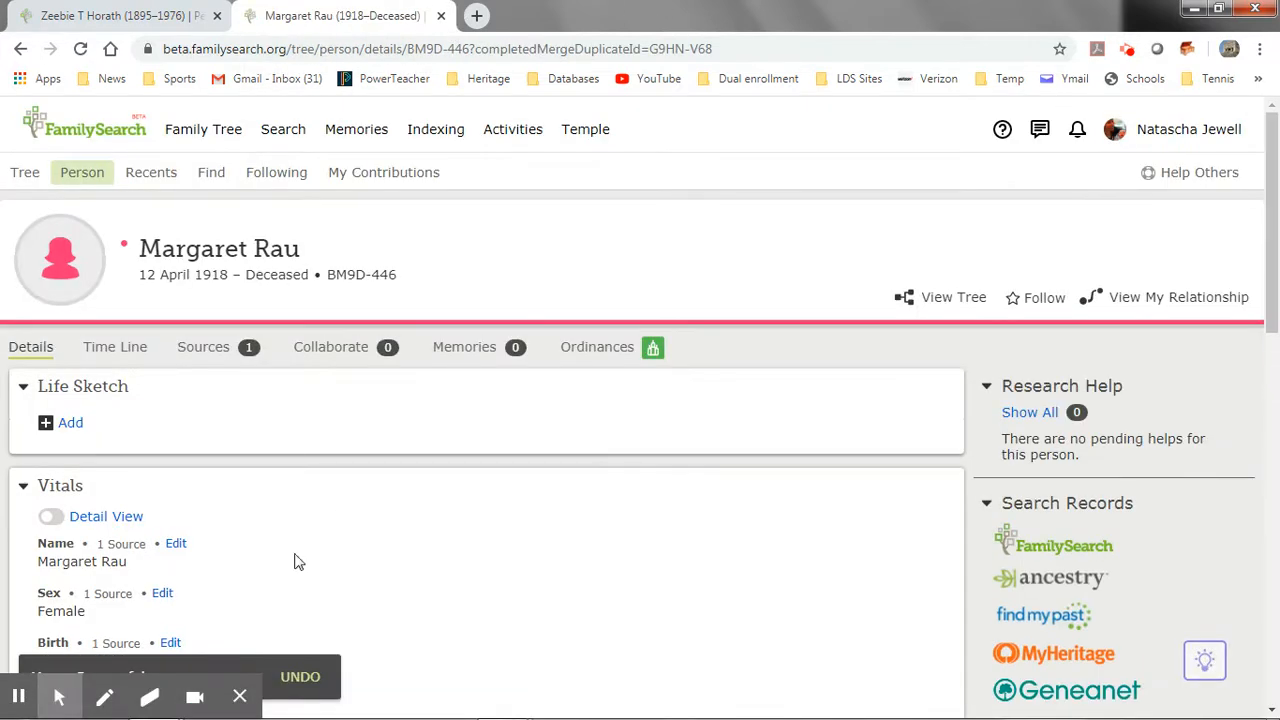
pyautogui.click(240, 697)
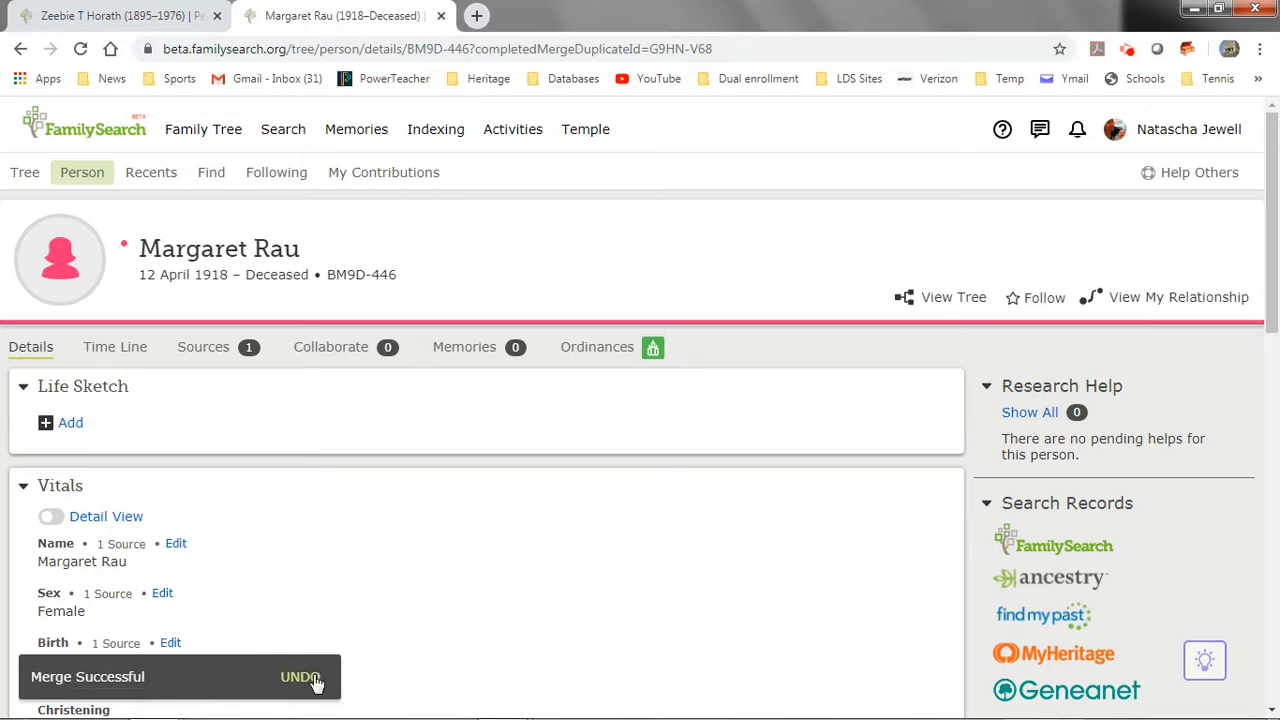
pyautogui.click(441, 16)
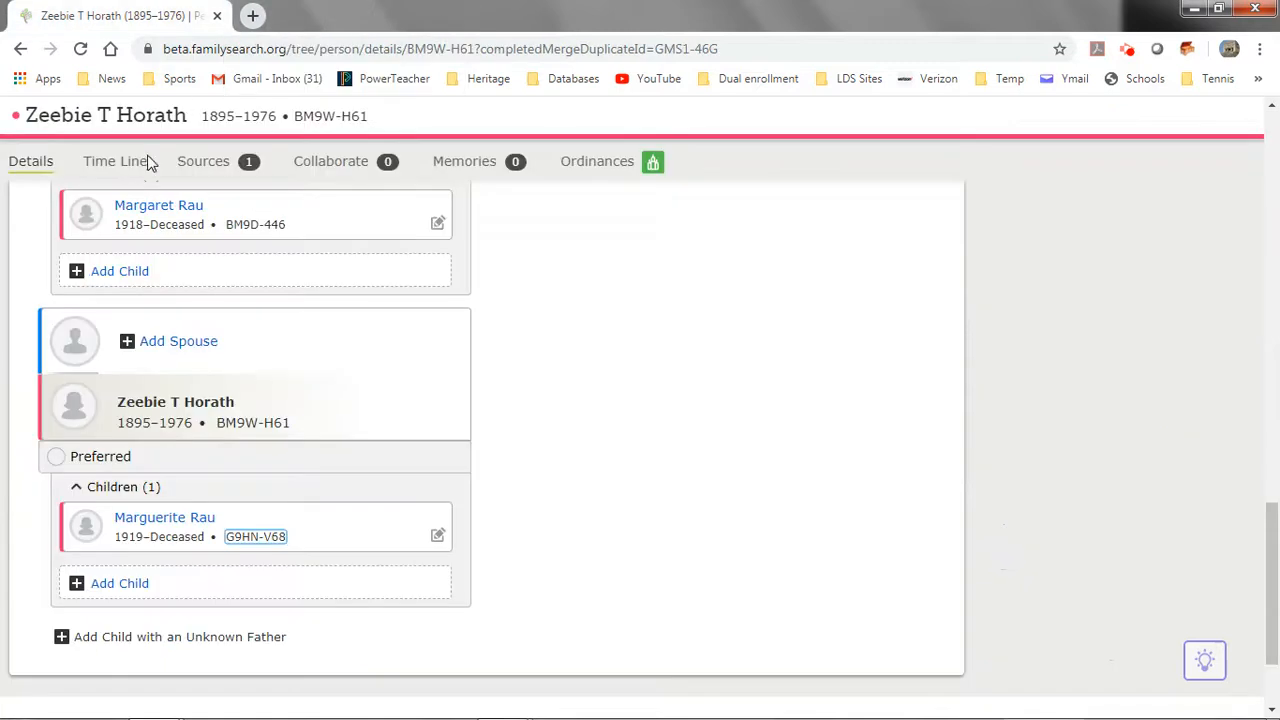
# - Compare the merged husband's couple with the couple without a spouse, and reload the mother's page
pyautogui.scroll(2, 320, 511)
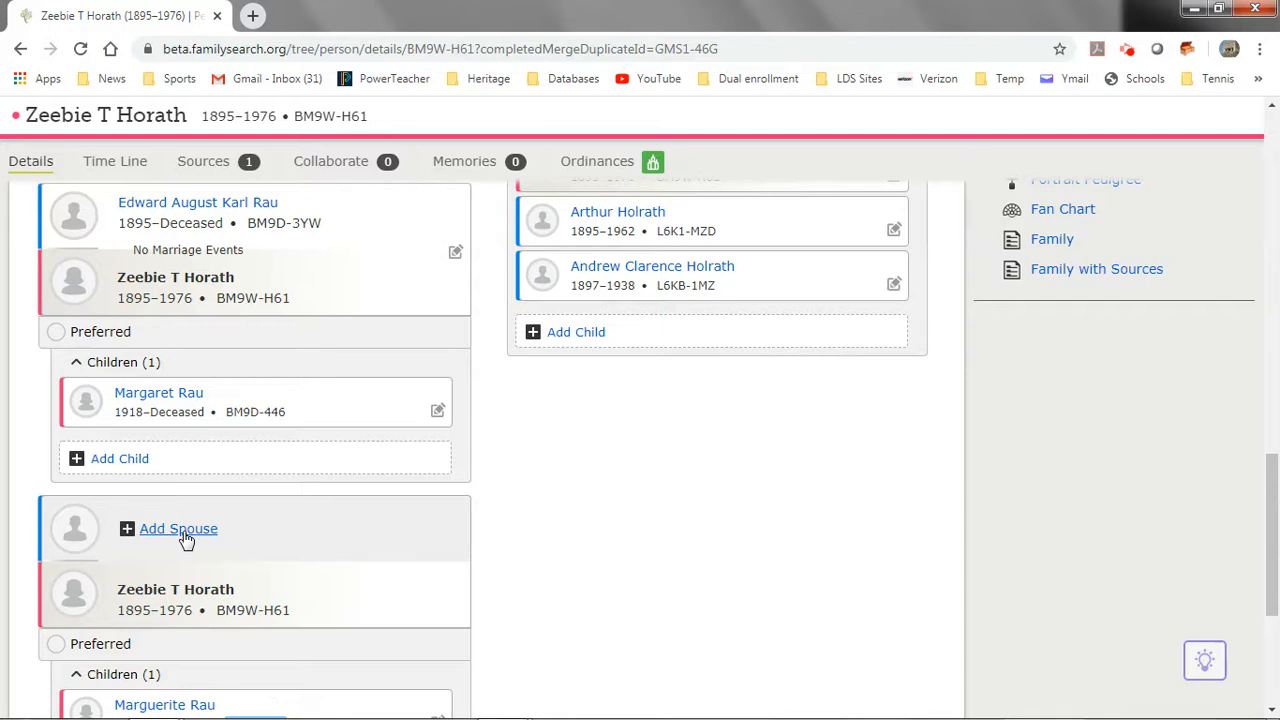
pyautogui.scroll(1, 185, 540)
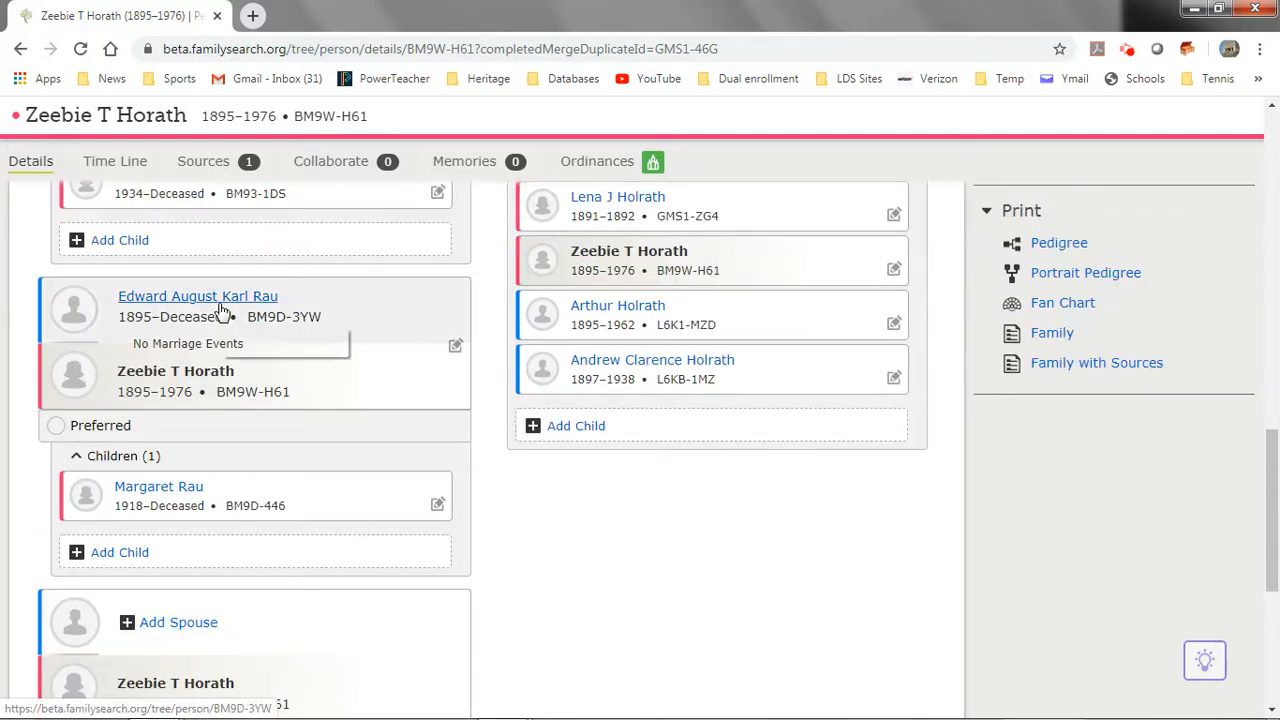
pyautogui.scroll(-1, 193, 485)
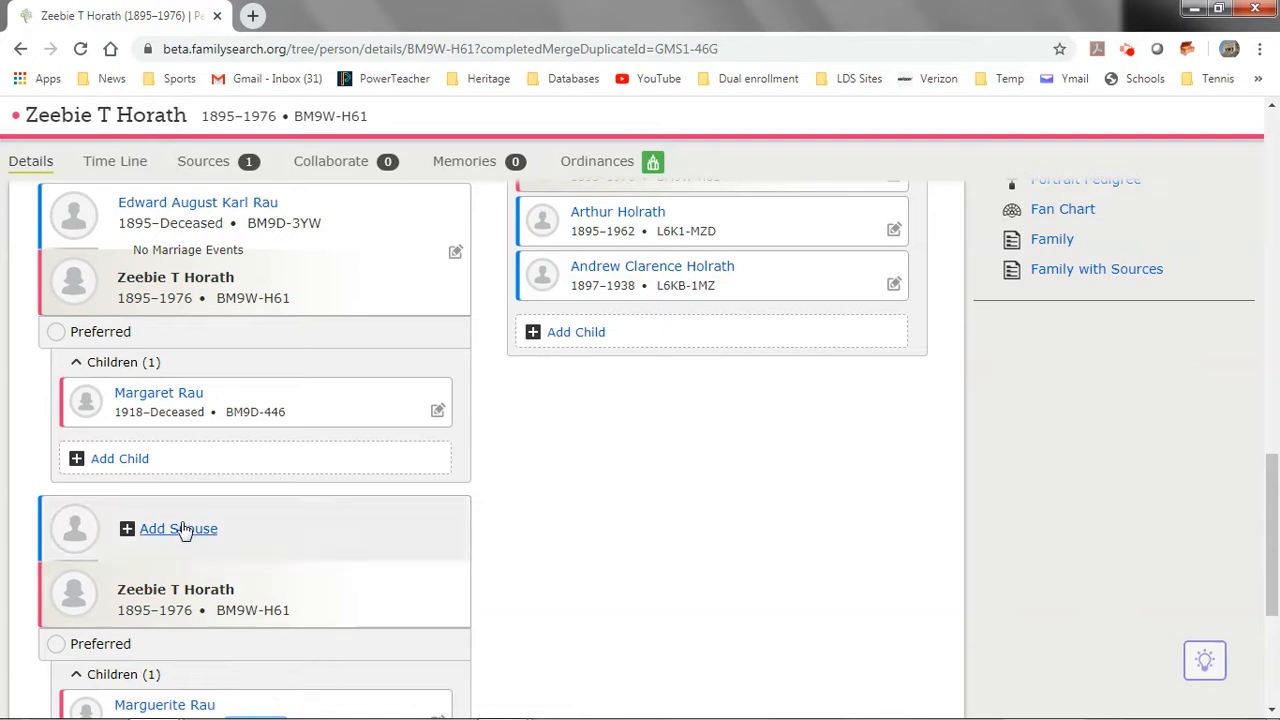
pyautogui.click(82, 49)
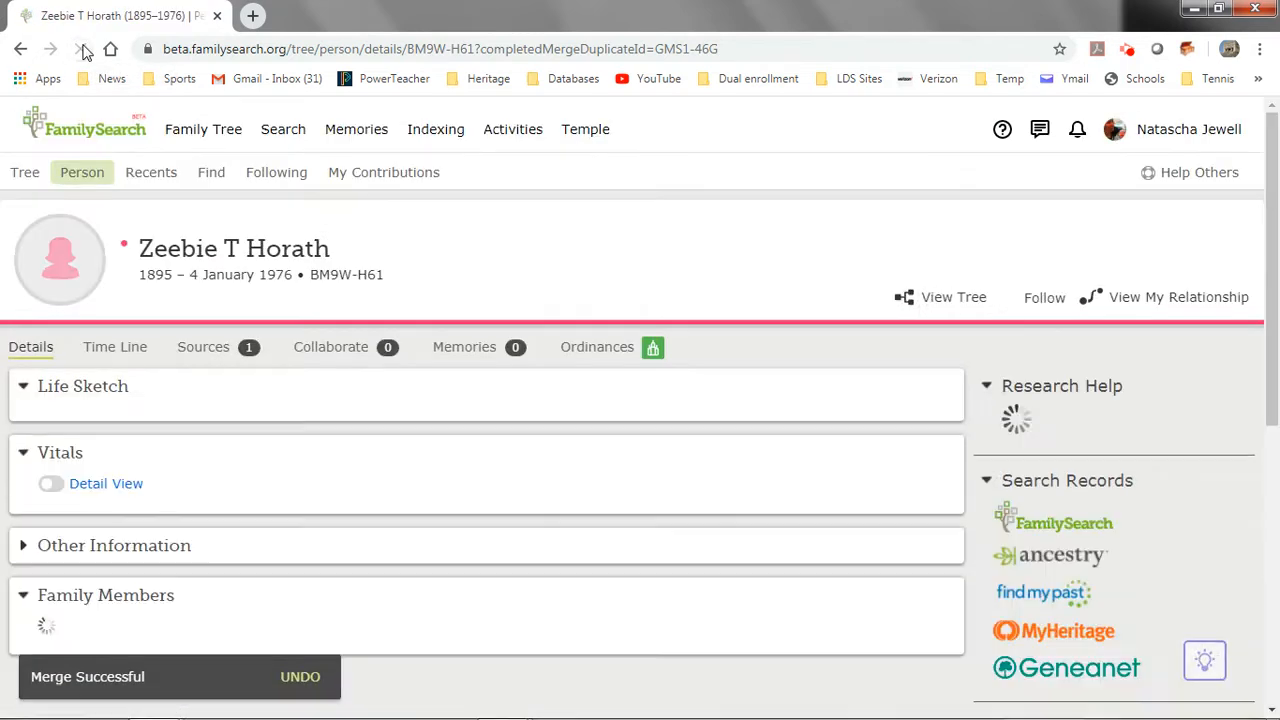
# - Look through the mother's reloaded Family Members section and expand the children of the couple without a spouse
pyautogui.scroll(-1, 237, 375)
pyautogui.scroll(-5, 237, 375)
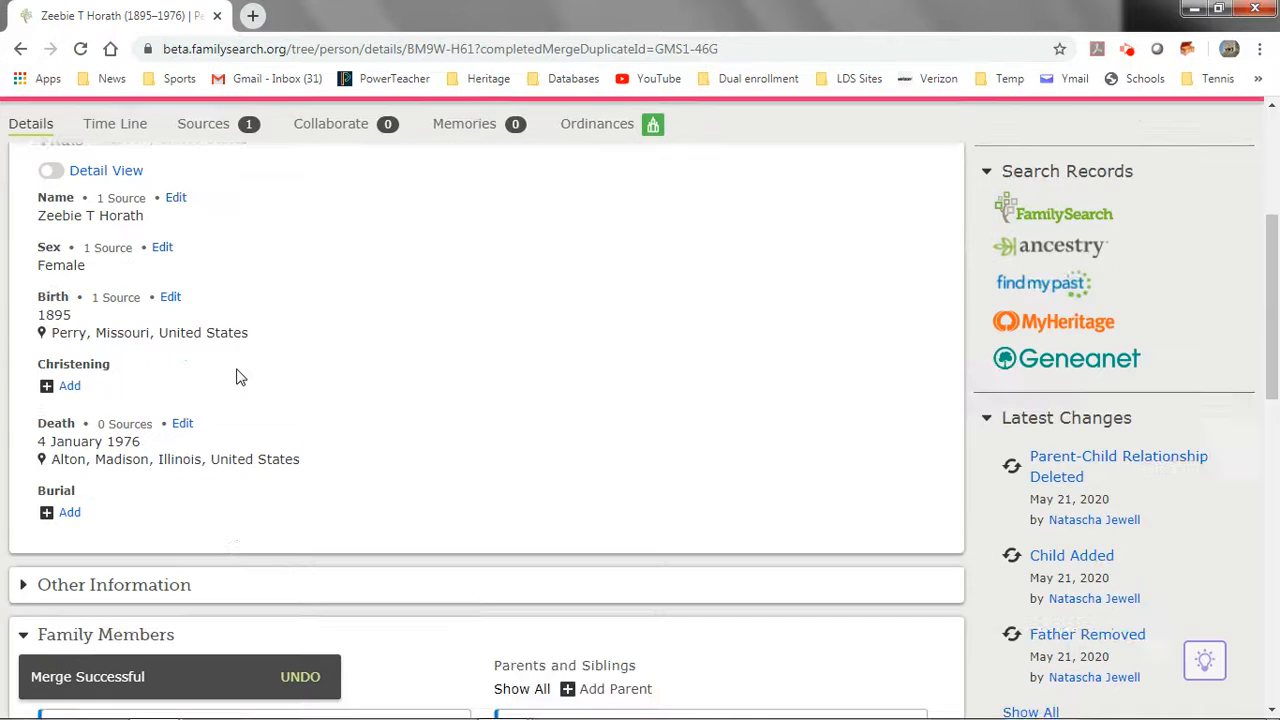
pyautogui.scroll(-1, 237, 376)
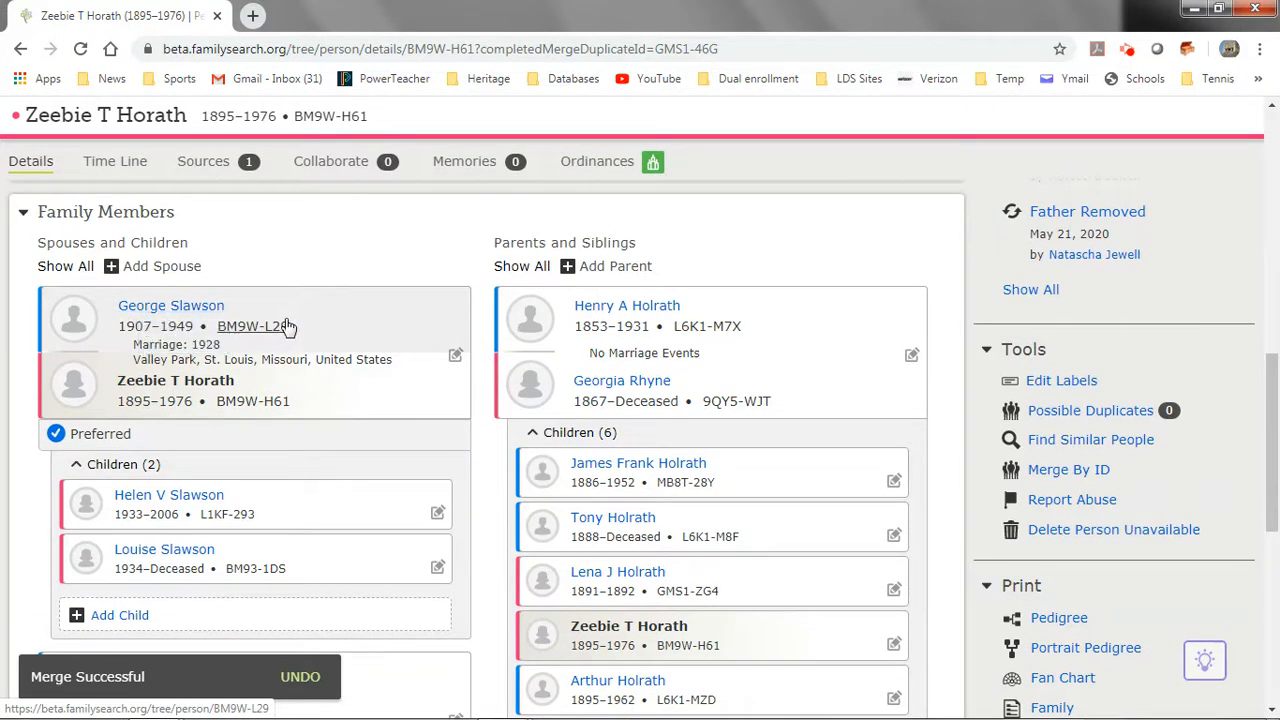
pyautogui.scroll(-3, 224, 330)
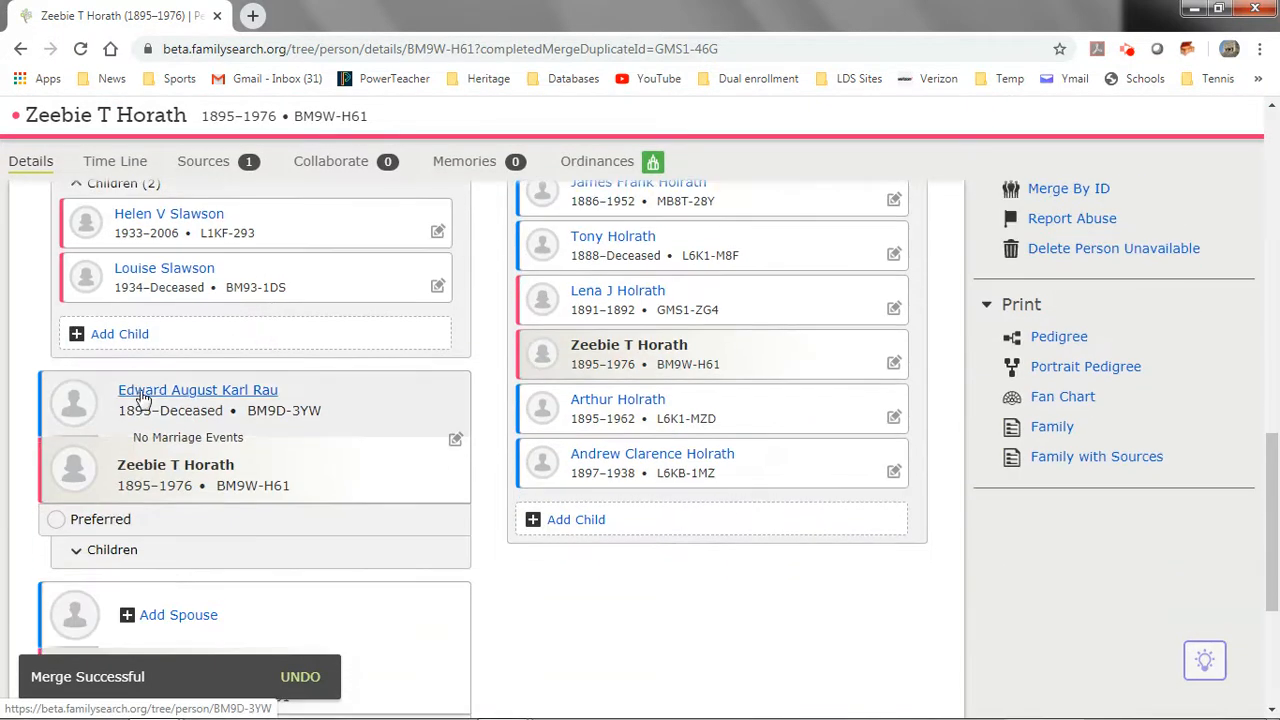
pyautogui.scroll(-2, 285, 400)
pyautogui.click(126, 574)
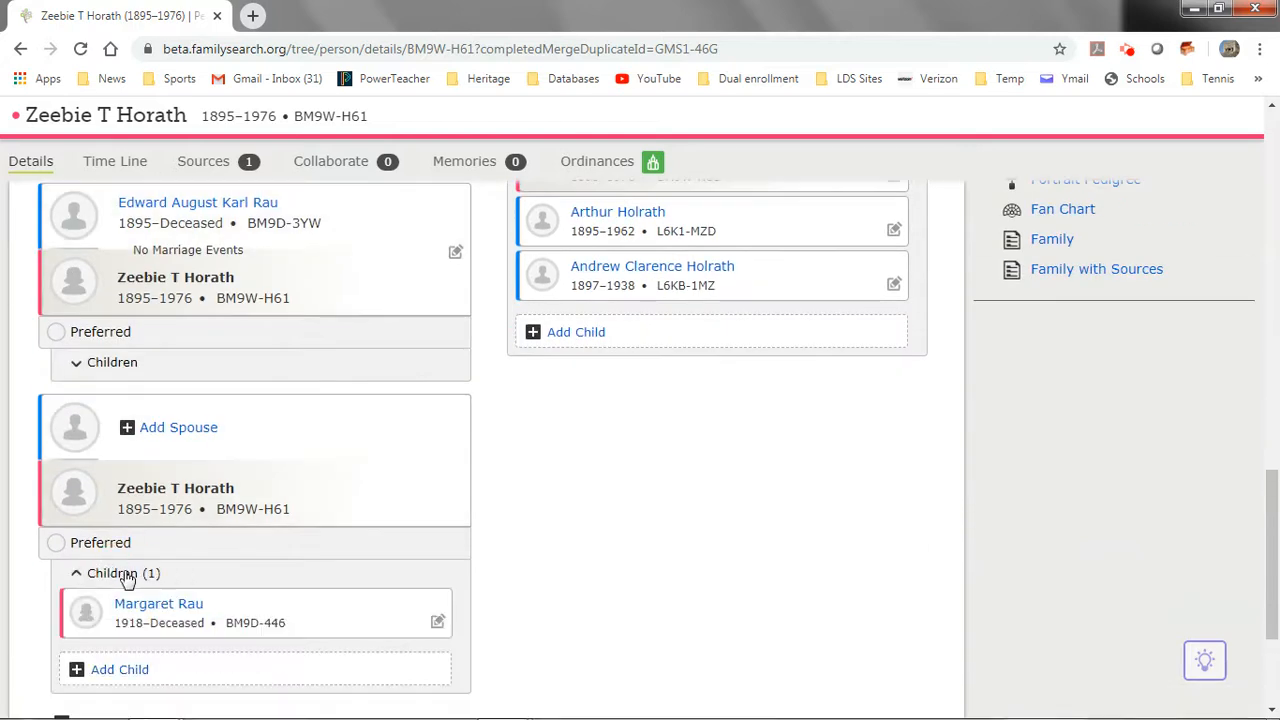
# - Expand the children of the merged husband's couple and compare them with the child of the couple without a spouse
pyautogui.scroll(4, 250, 577)
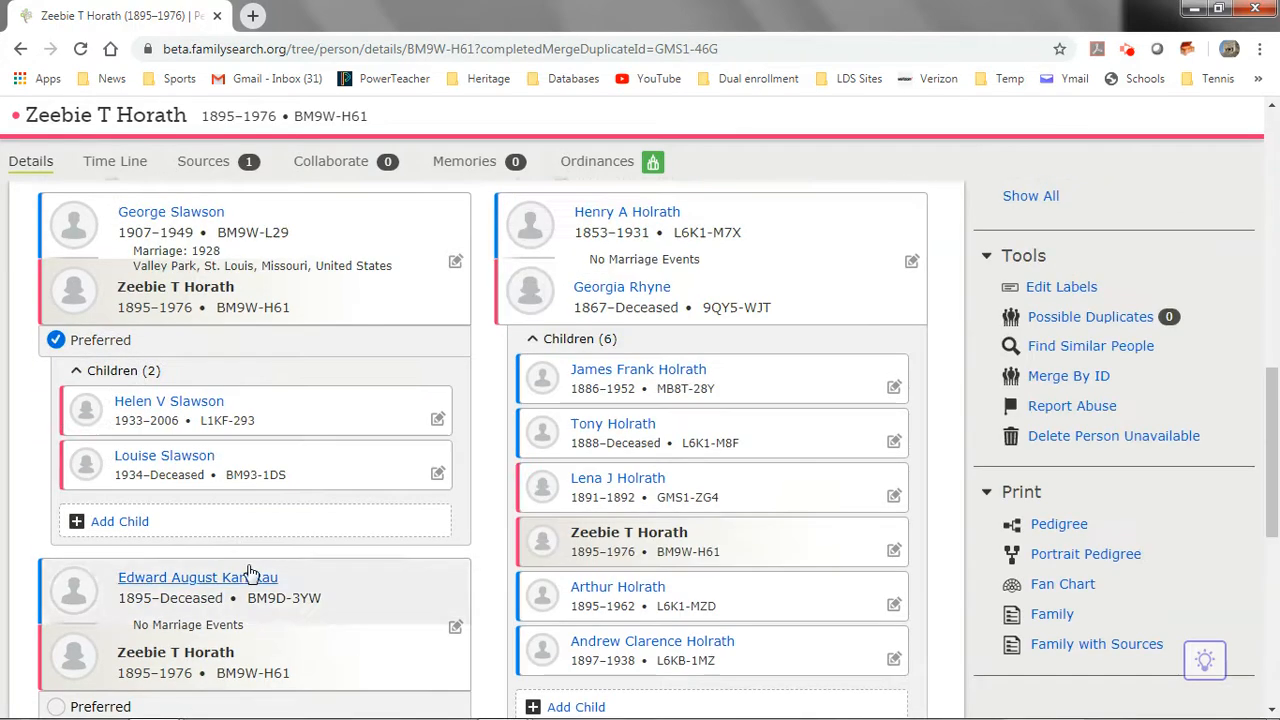
pyautogui.scroll(-2, 243, 535)
pyautogui.click(103, 549)
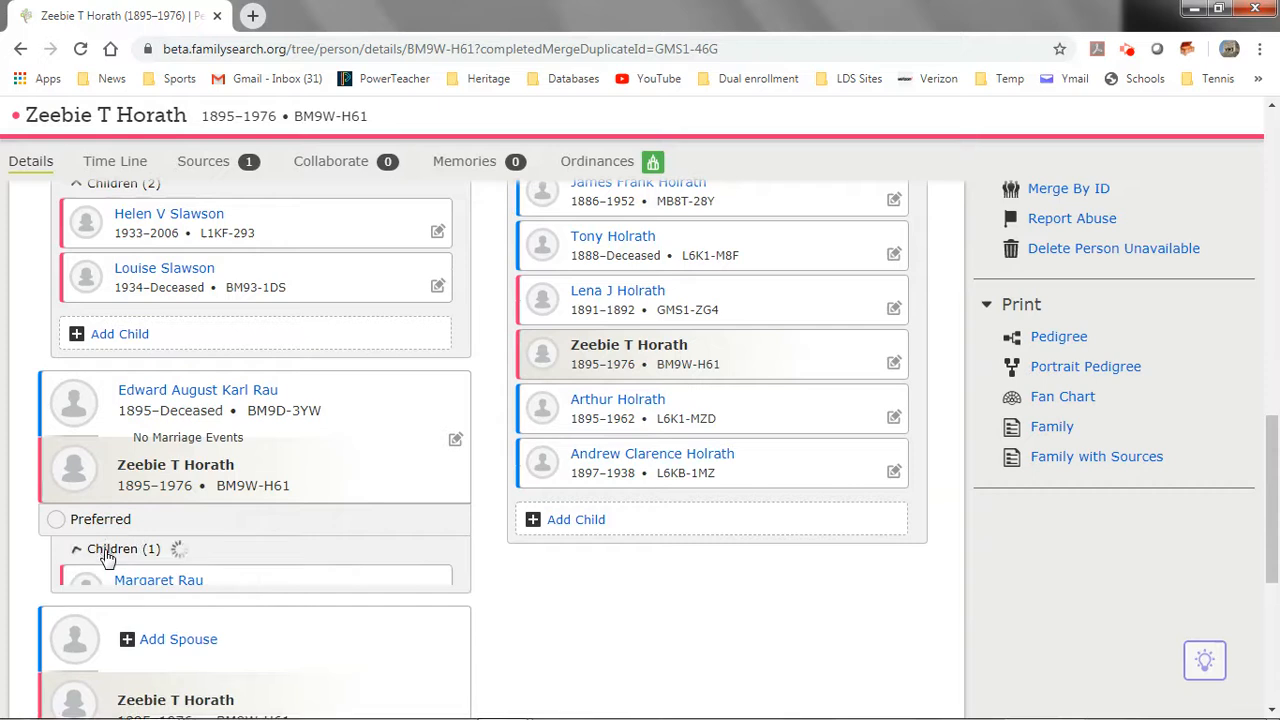
pyautogui.scroll(-3, 117, 558)
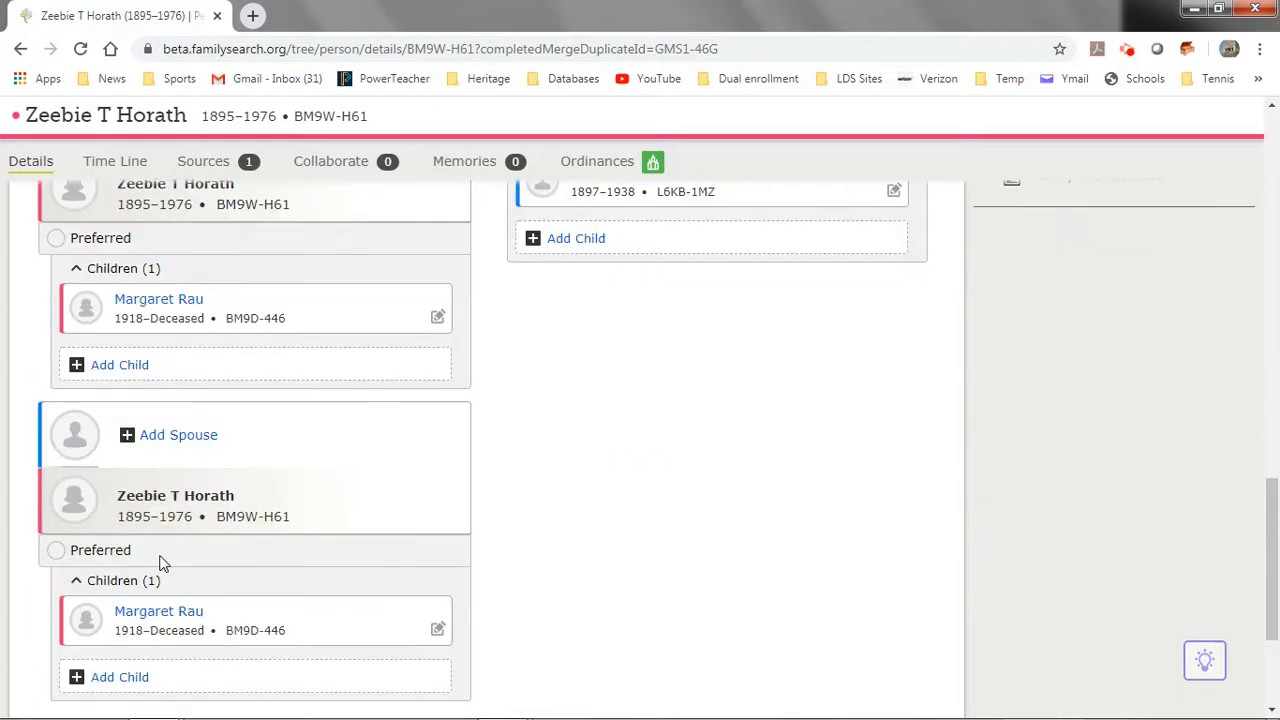
pyautogui.scroll(1, 163, 563)
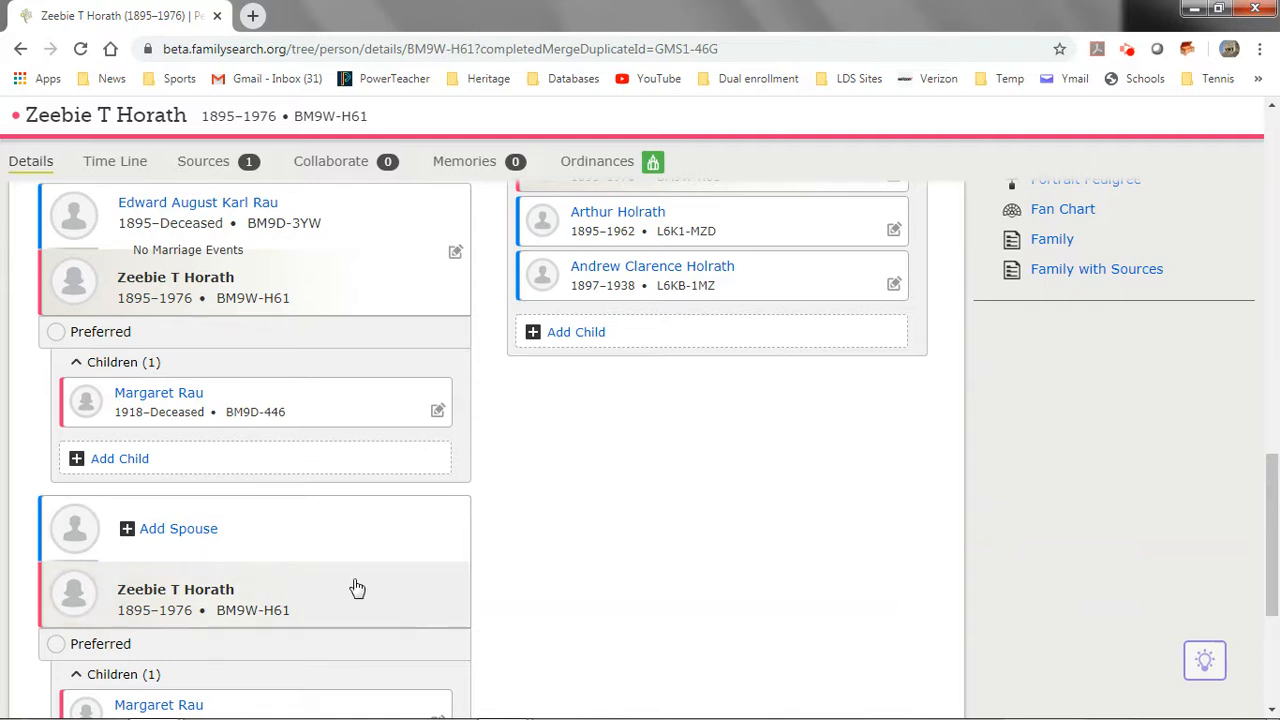
# - Open the daughter's parent-child relationship under the couple without a spouse and start removing or replacing its parents
pyautogui.scroll(-2, 371, 580)
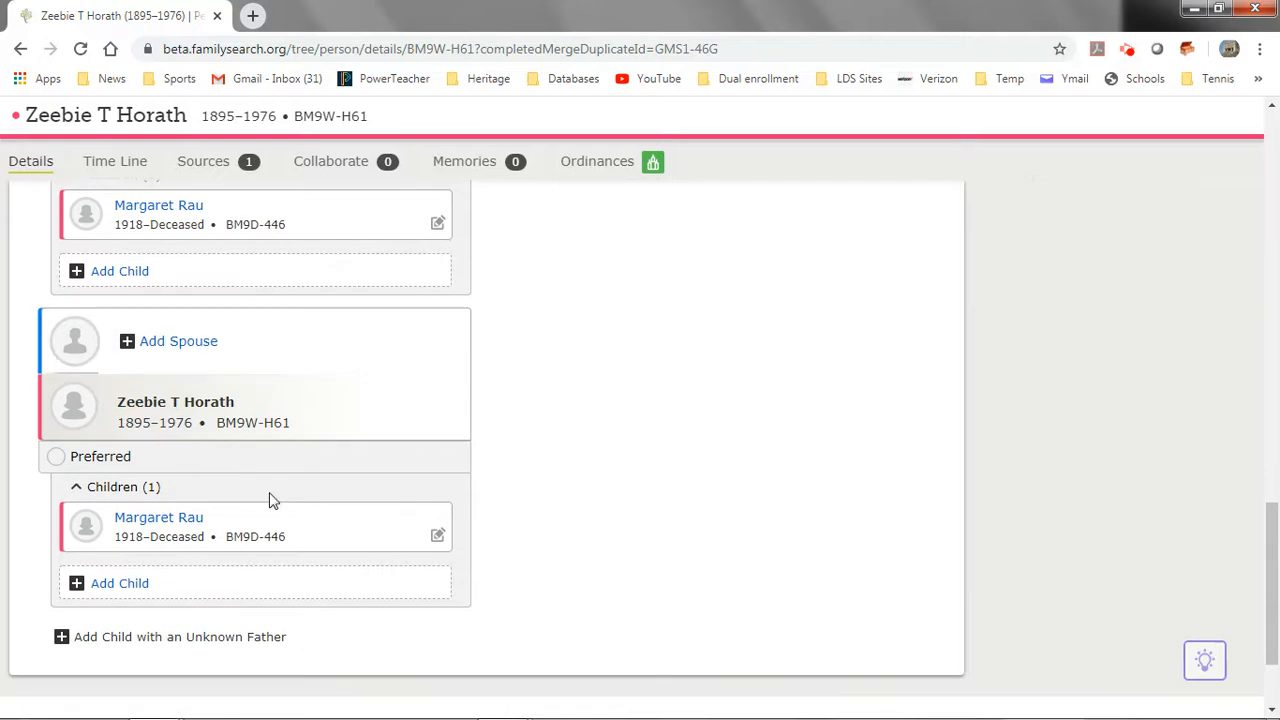
pyautogui.scroll(1, 382, 440)
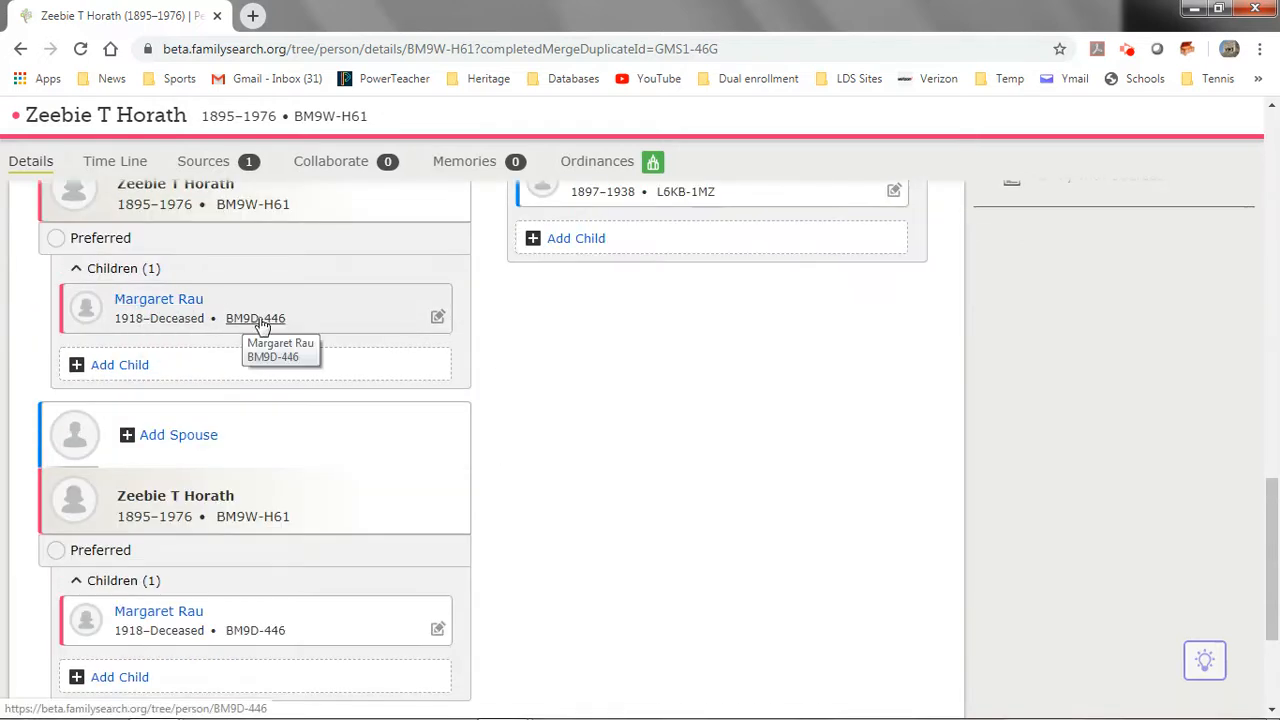
pyautogui.scroll(1, 326, 543)
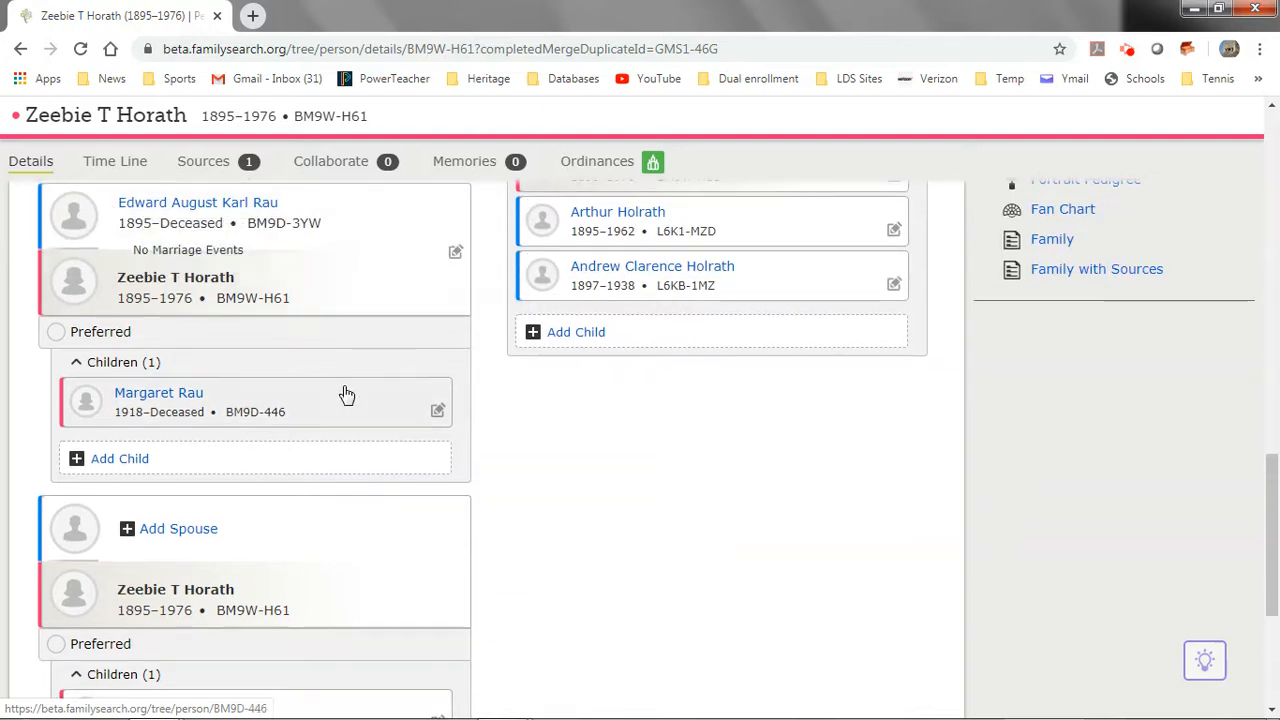
pyautogui.scroll(-1, 344, 394)
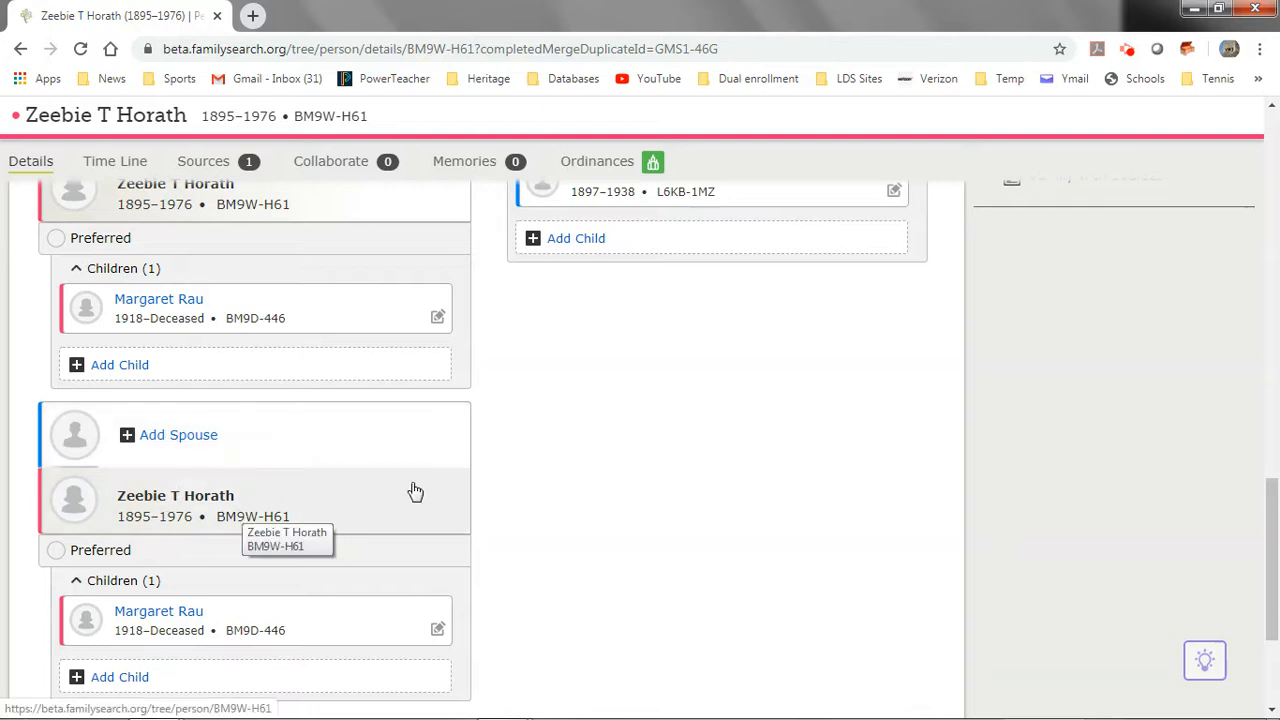
pyautogui.click(439, 630)
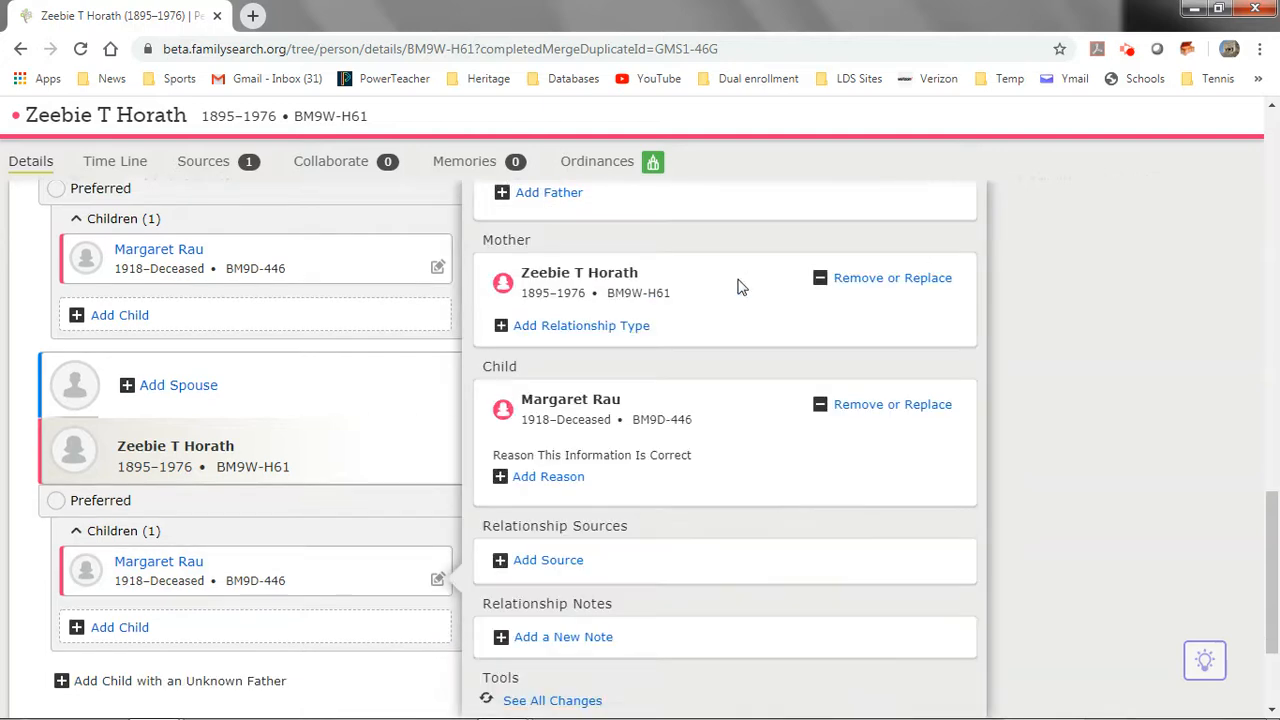
pyautogui.scroll(1, 748, 283)
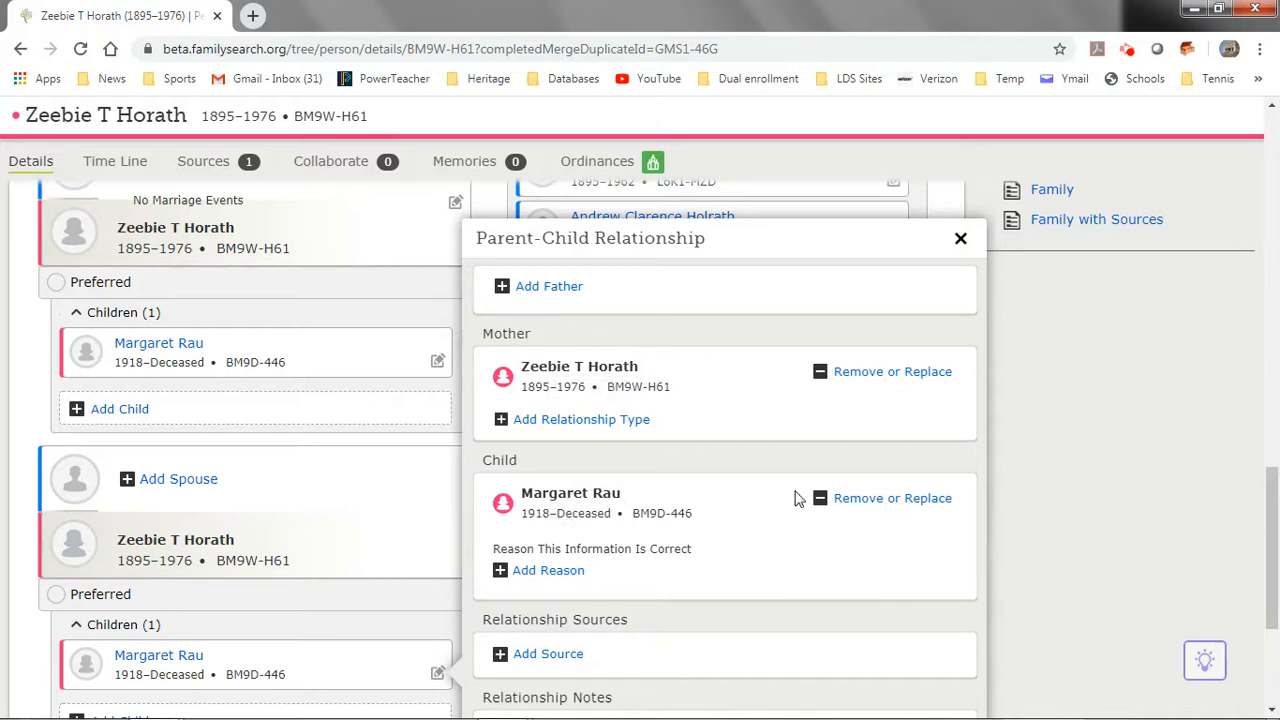
pyautogui.click(880, 502)
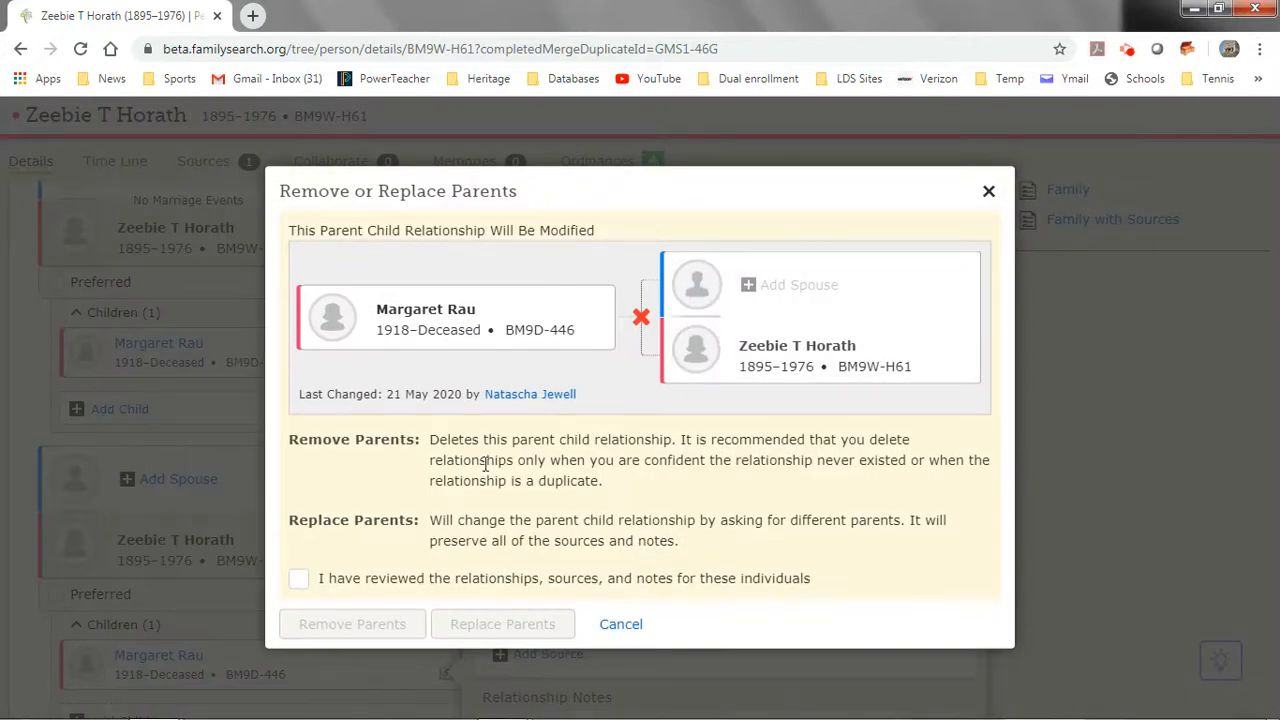
# - Confirm the review and remove the parents with the reason "She is already in the correct relationship. This family connection was caused by a merge."
pyautogui.click(300, 581)
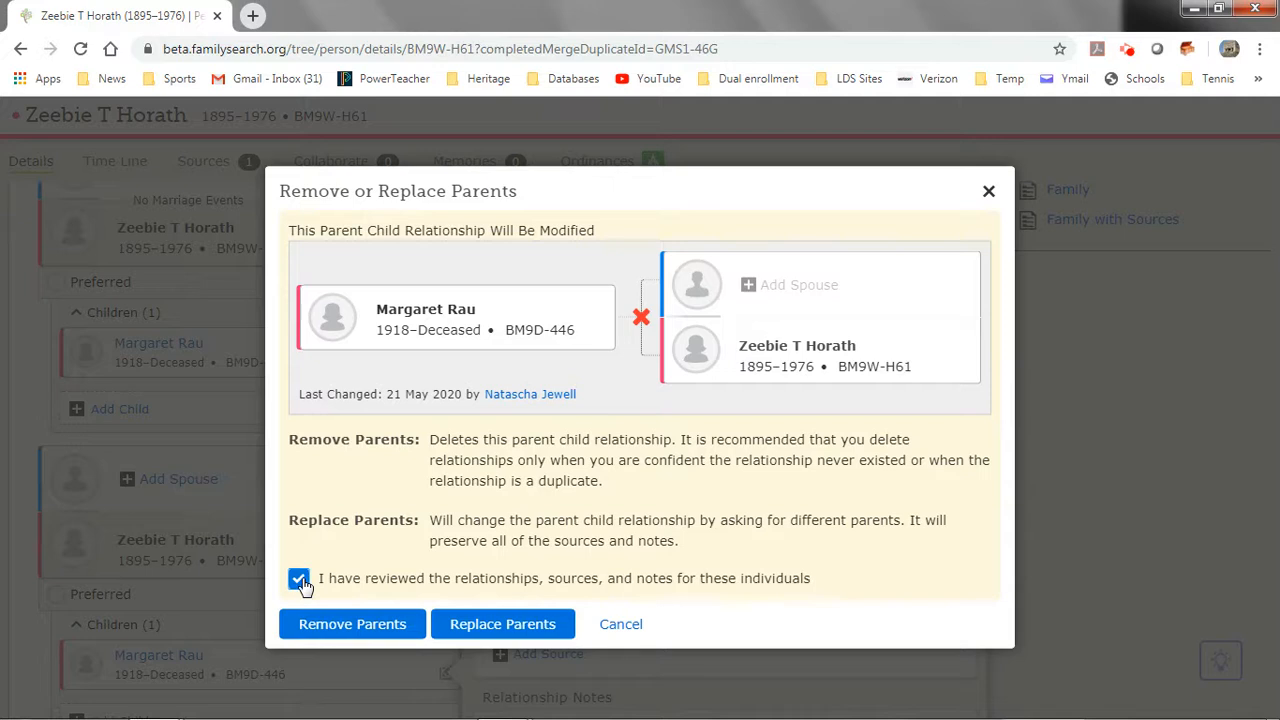
pyautogui.click(352, 626)
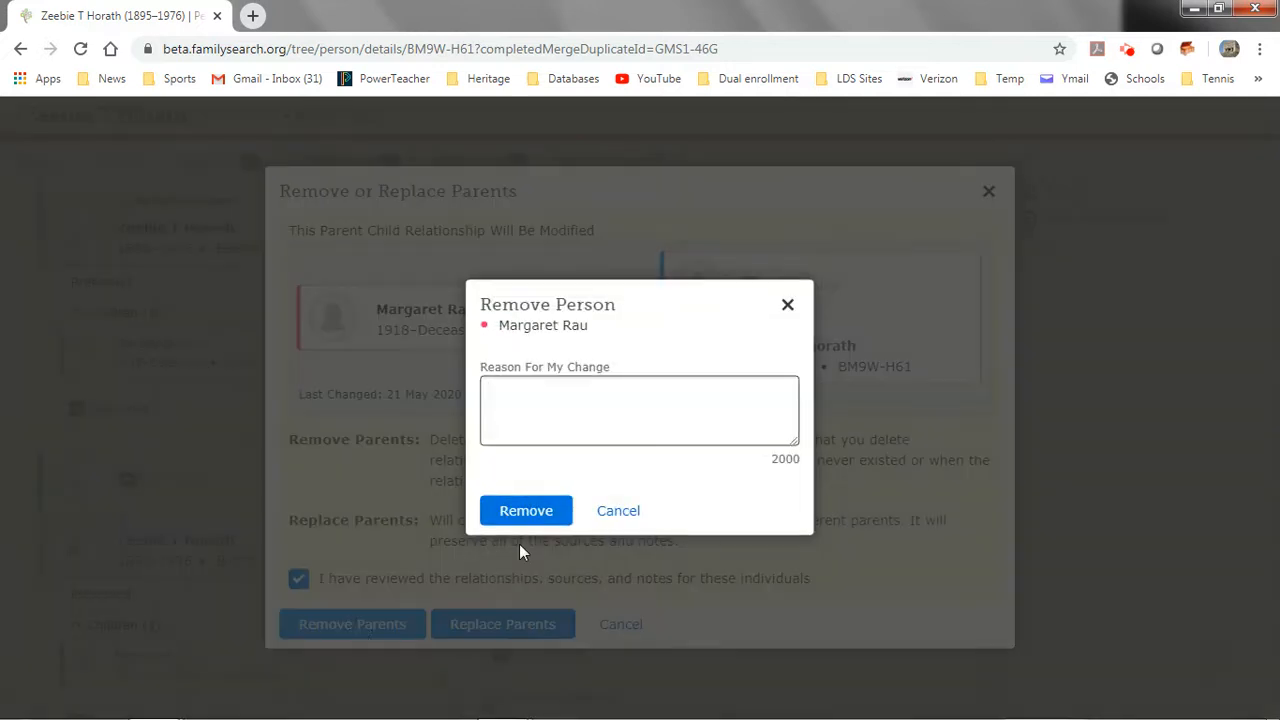
pyautogui.write('SHe')
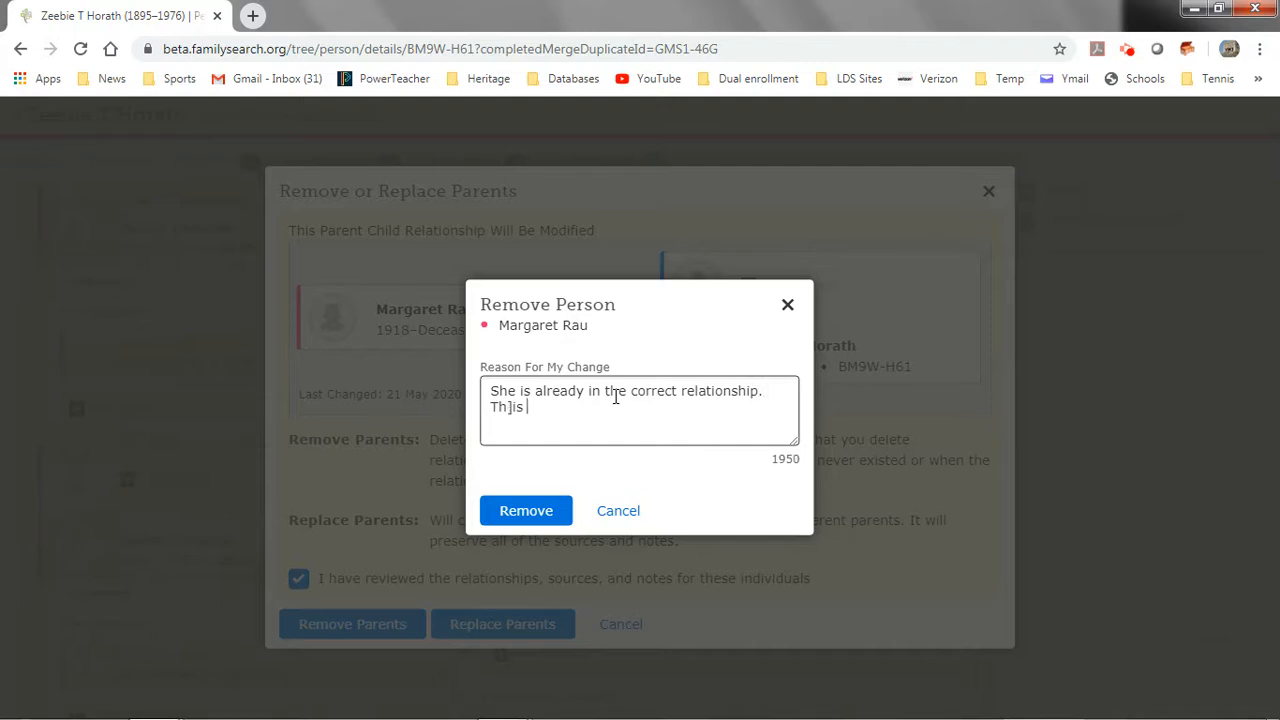
pyautogui.write('is')
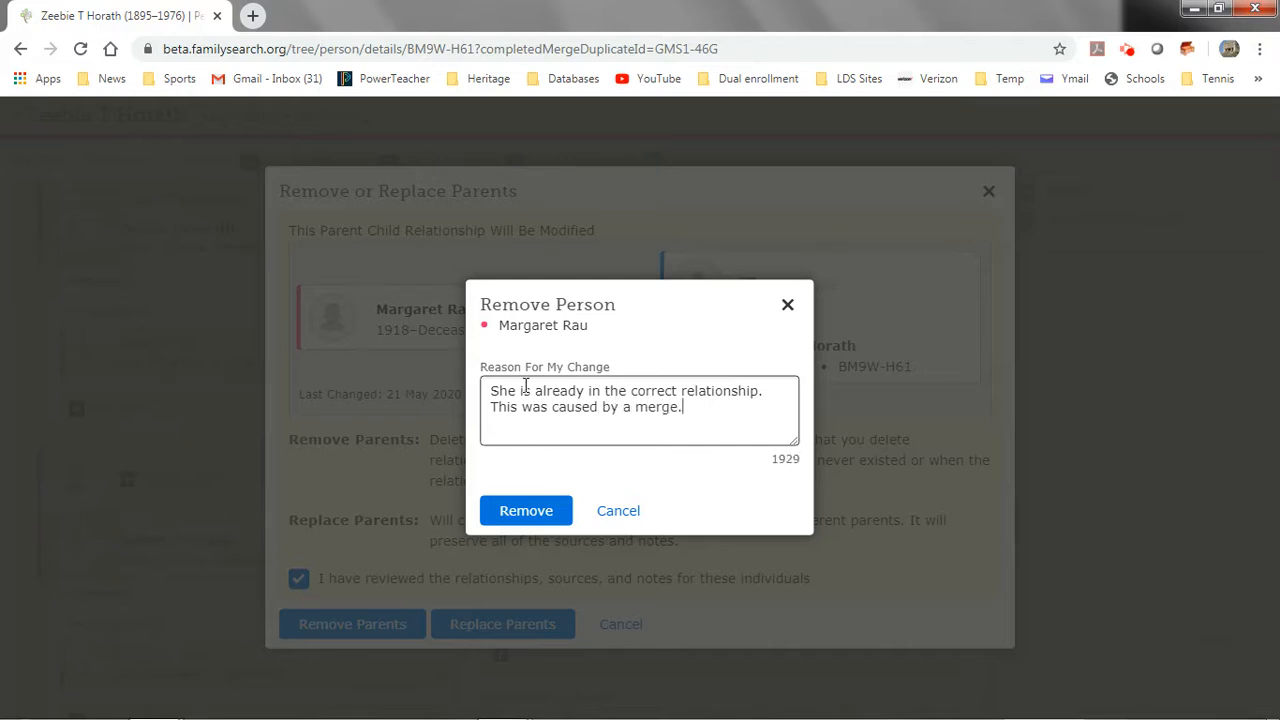
pyautogui.write('family')
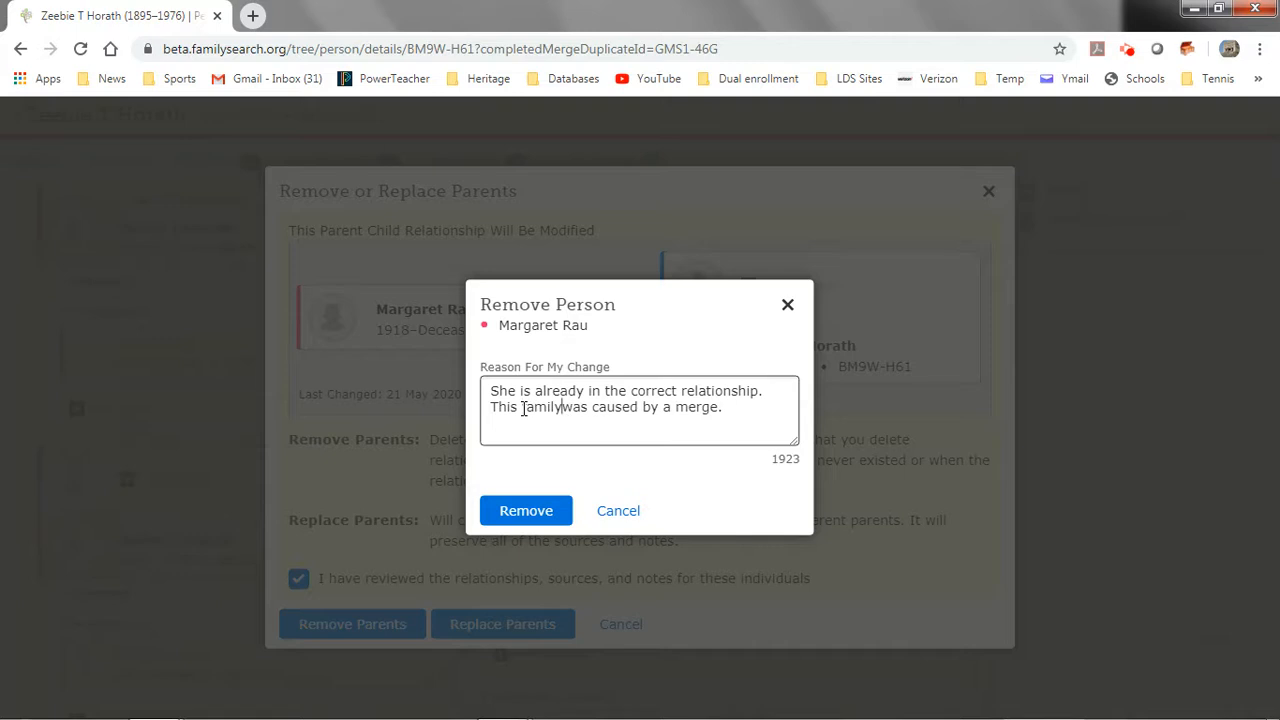
pyautogui.write(' connection')
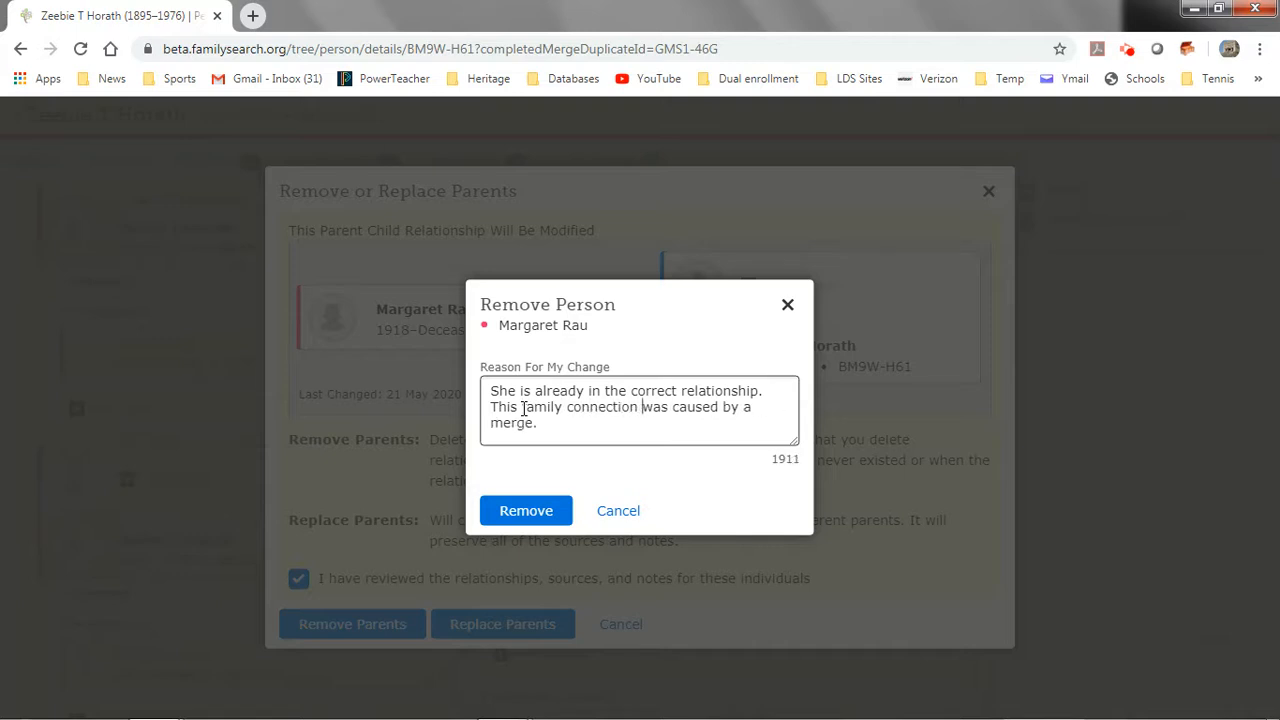
pyautogui.click(545, 515)
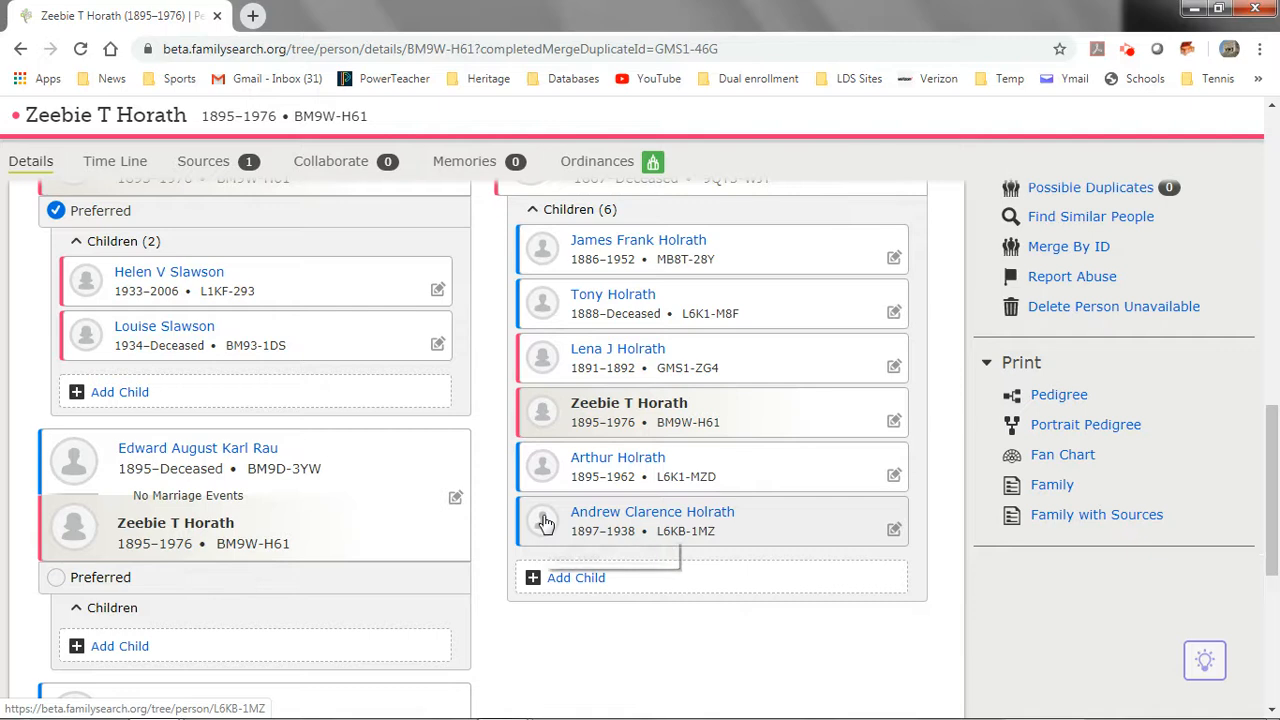
# - Review the mother's Family Members section, checking each spouse and the children listed under every couple
pyautogui.scroll(-3, 174, 310)
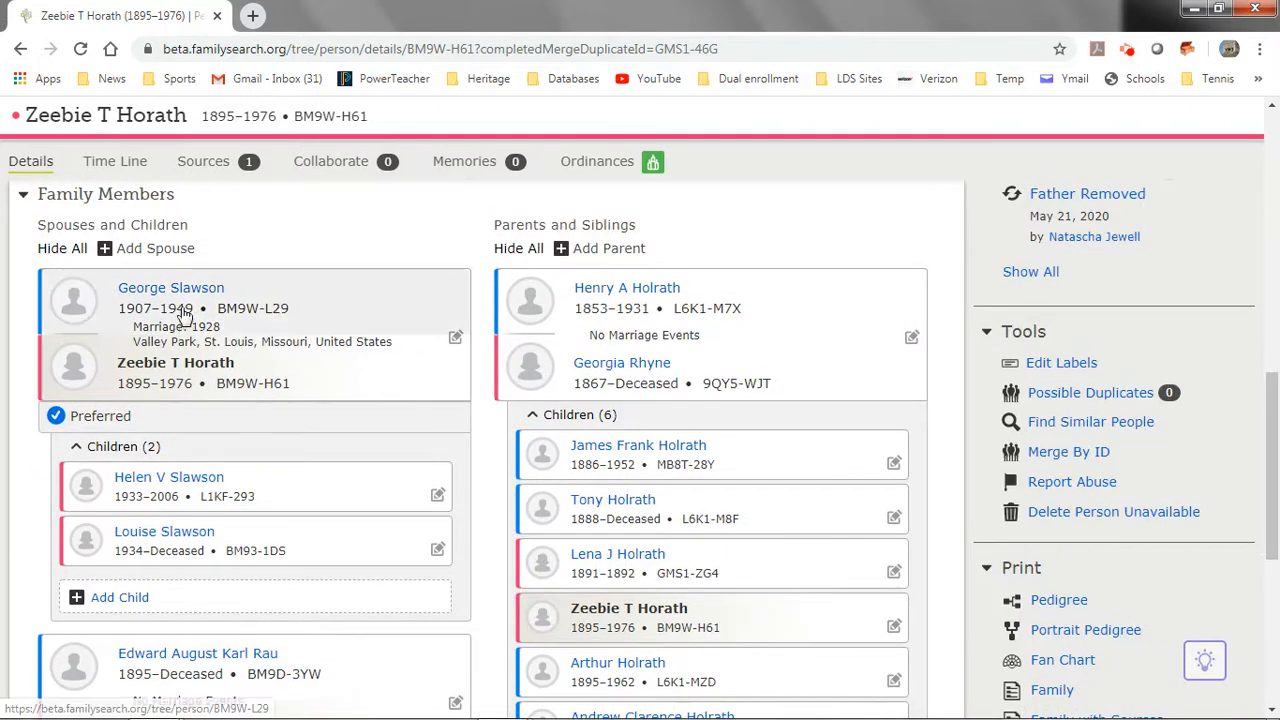
pyautogui.scroll(-2, 208, 304)
pyautogui.scroll(-2, 208, 304)
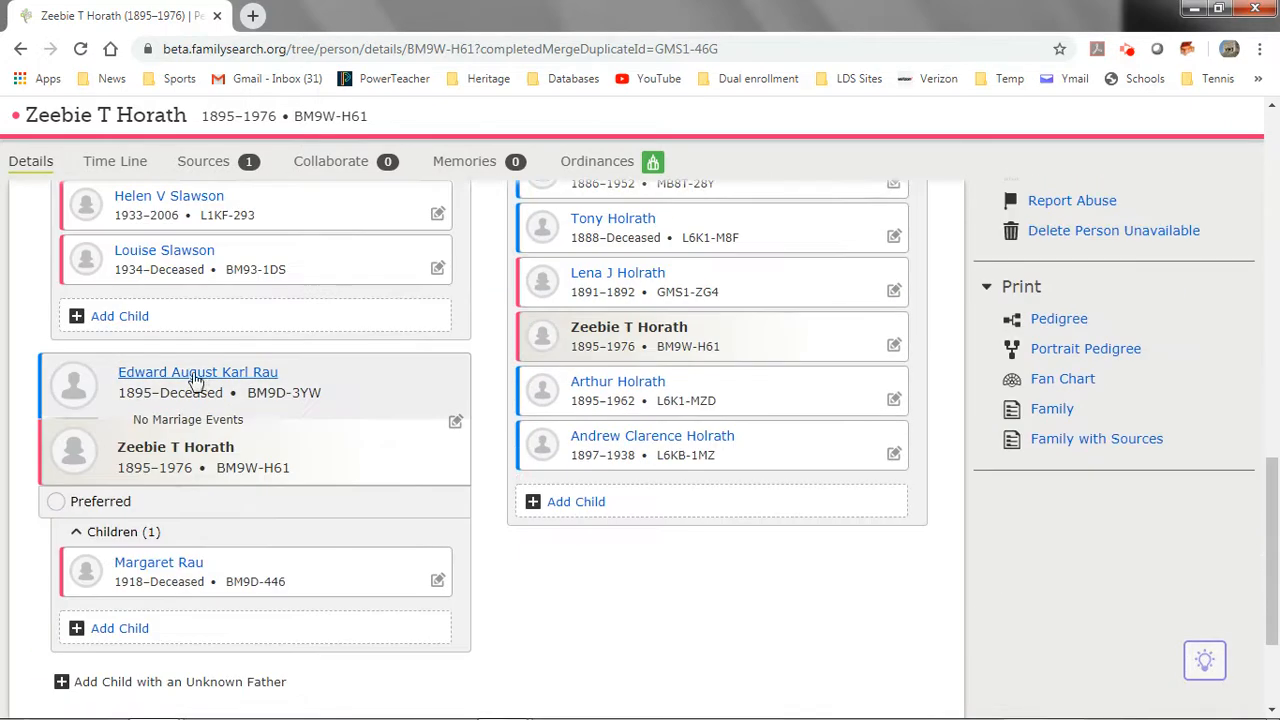
pyautogui.scroll(-2, 280, 384)
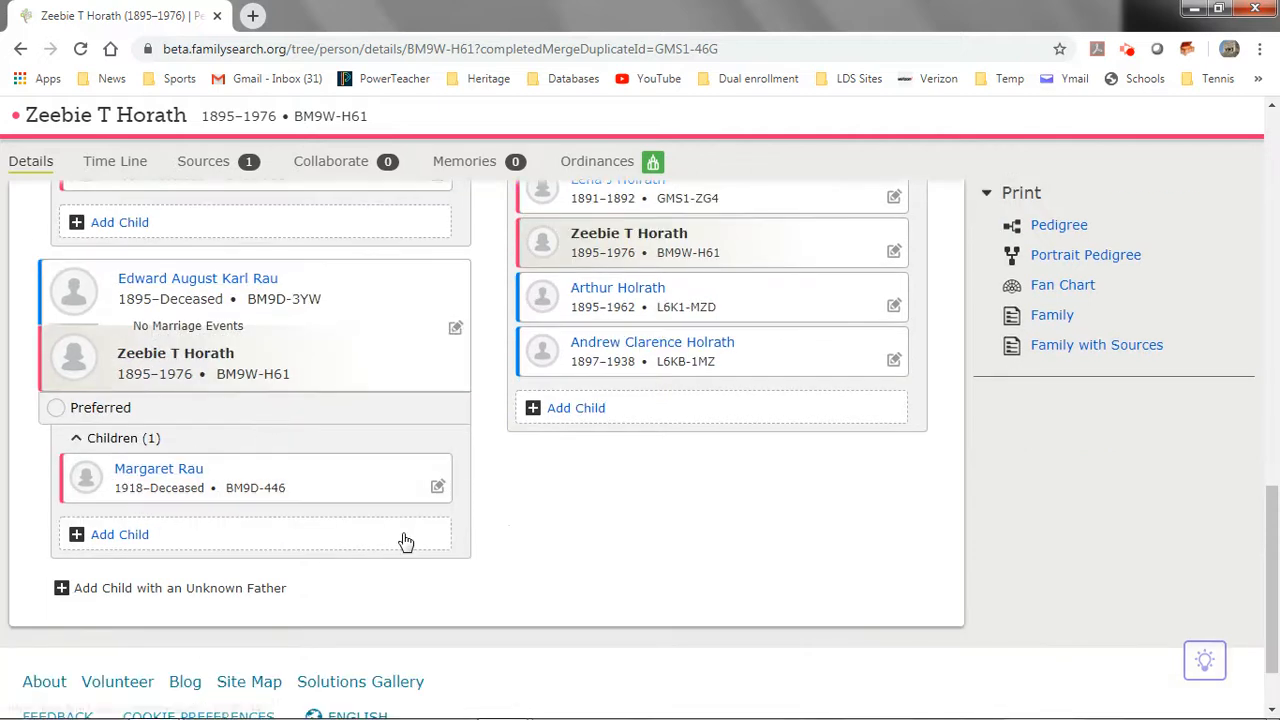
pyautogui.scroll(5, 400, 537)
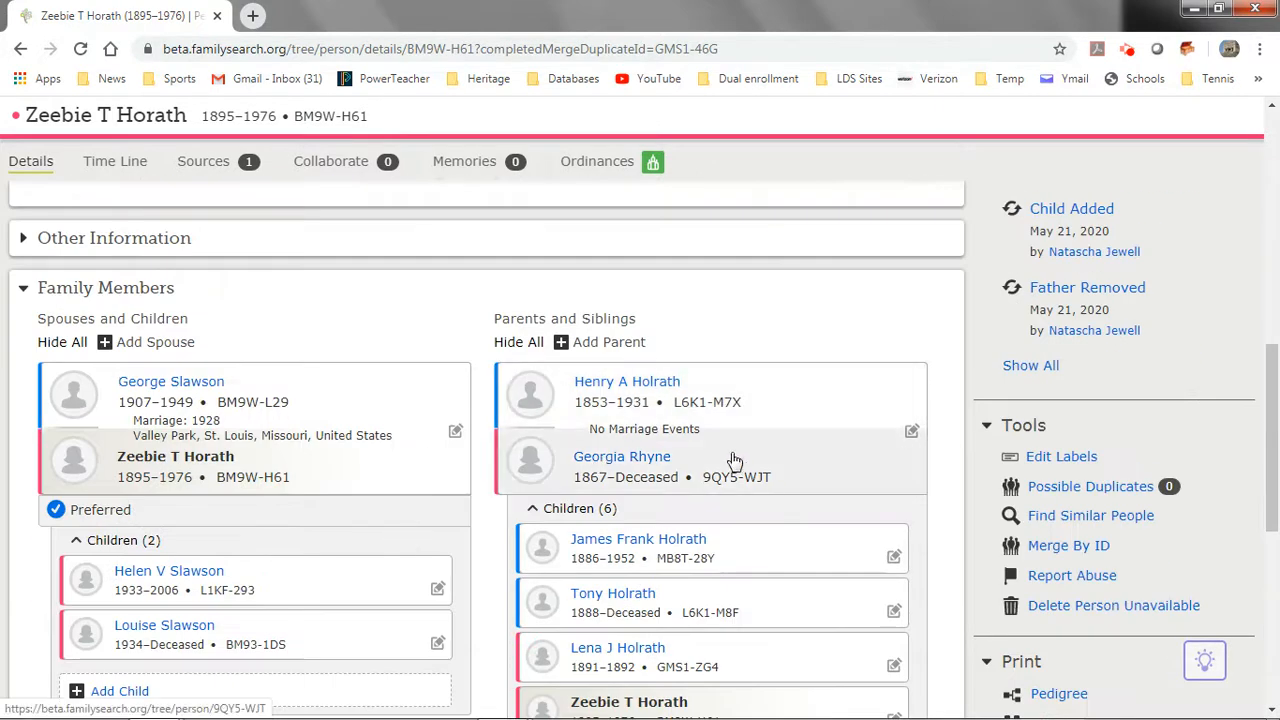
pyautogui.scroll(-2, 443, 480)
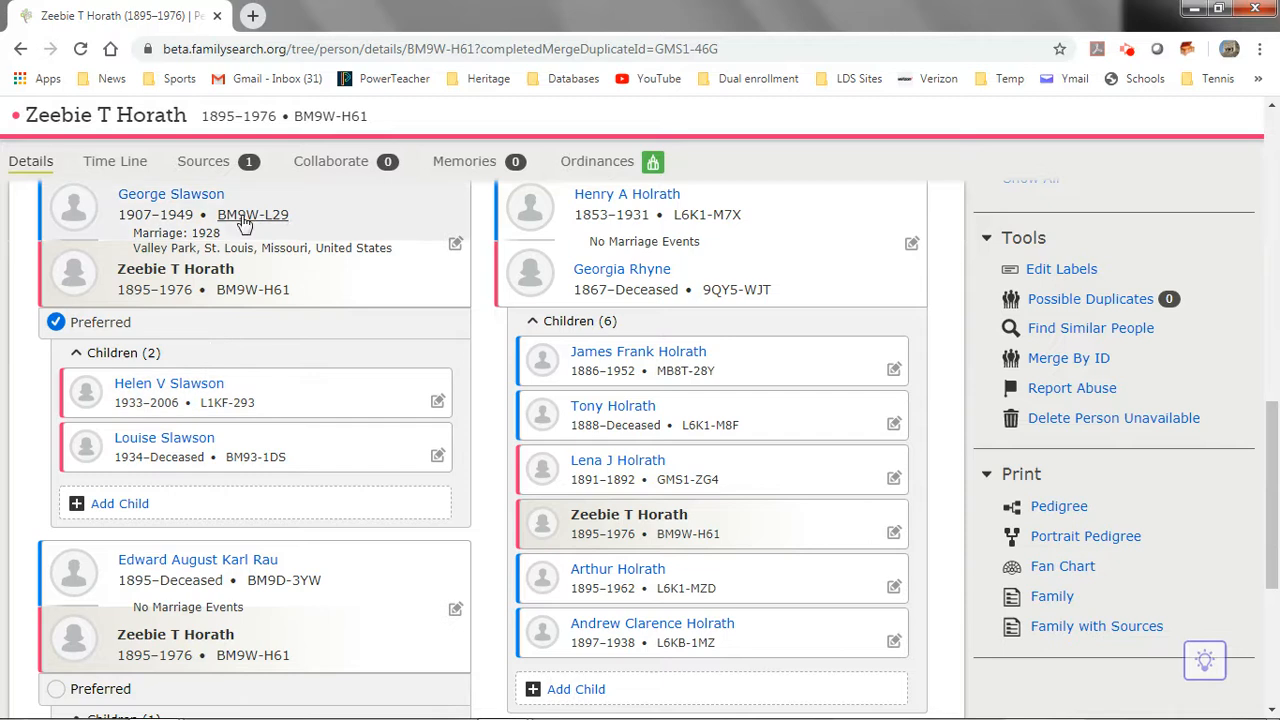
pyautogui.scroll(-2, 245, 572)
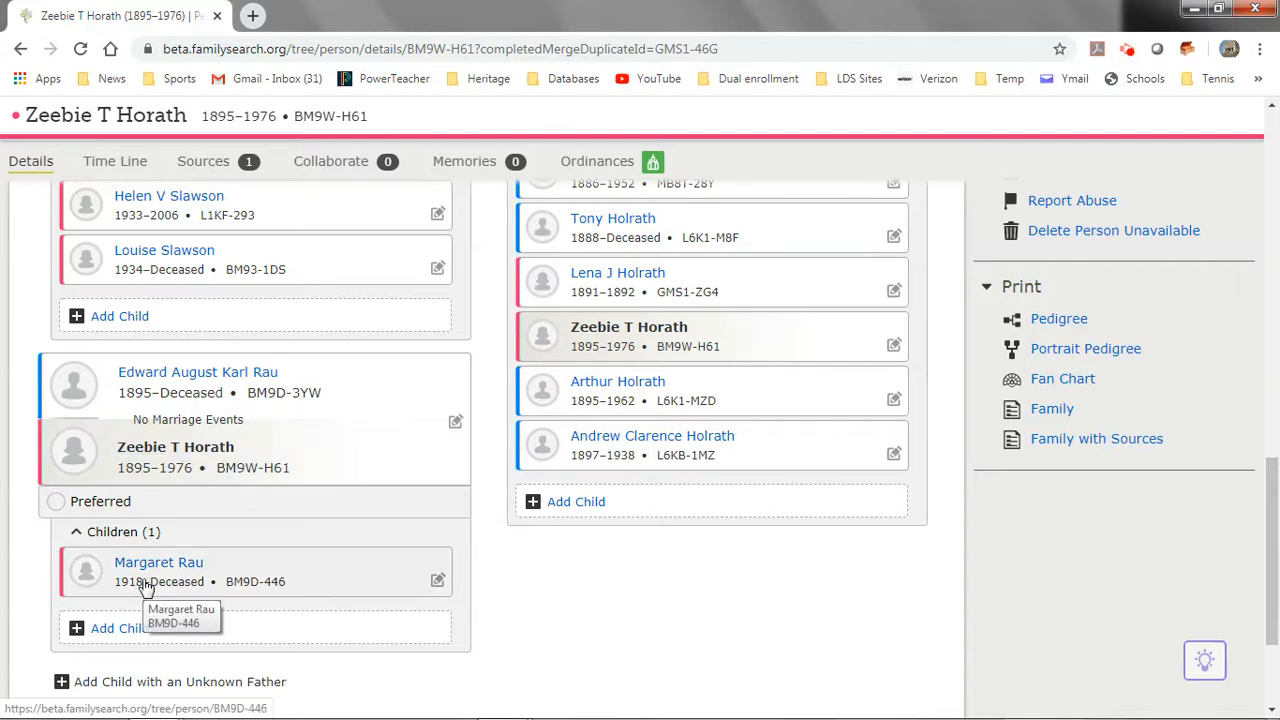
pyautogui.scroll(2, 282, 419)
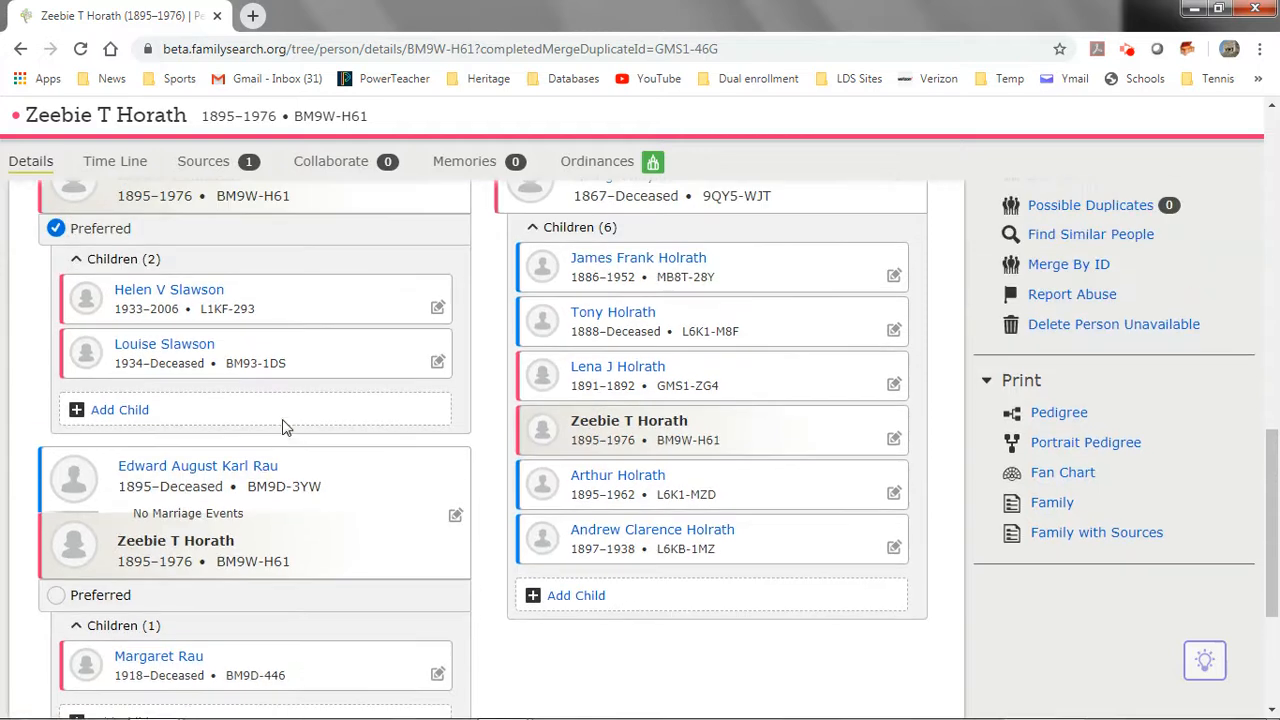
pyautogui.scroll(1, 282, 427)
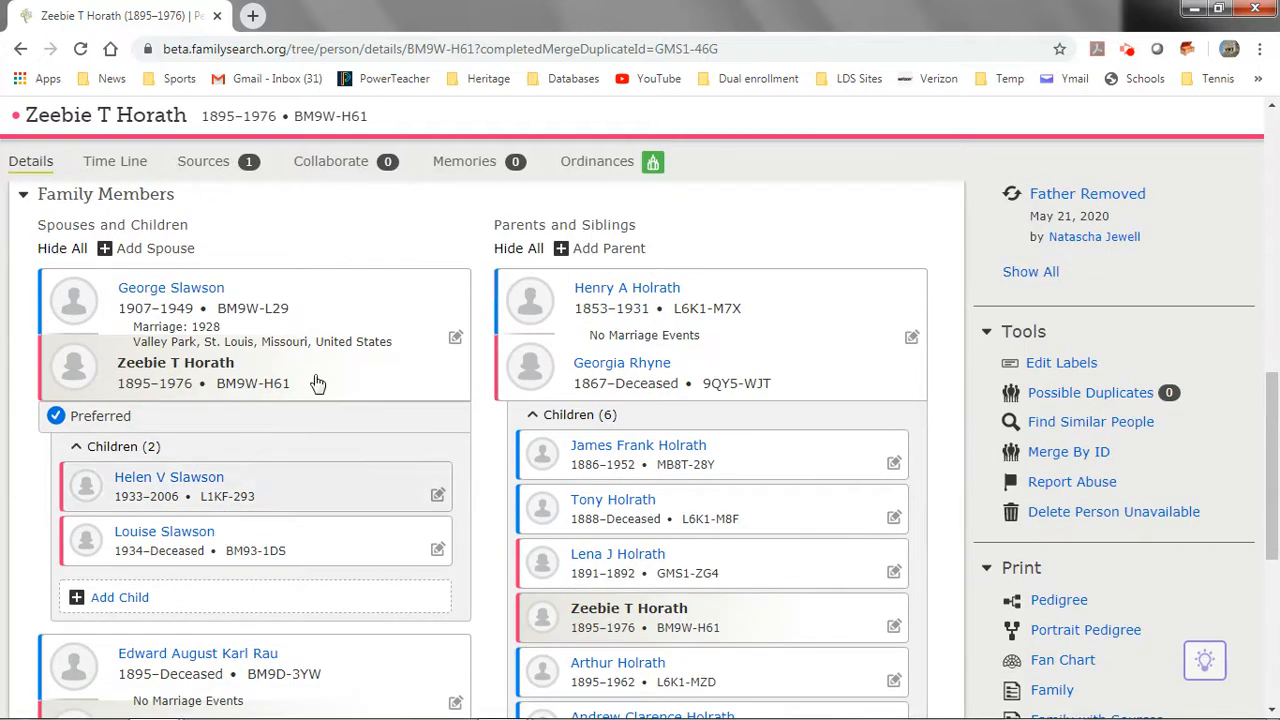
pyautogui.scroll(1, 300, 350)
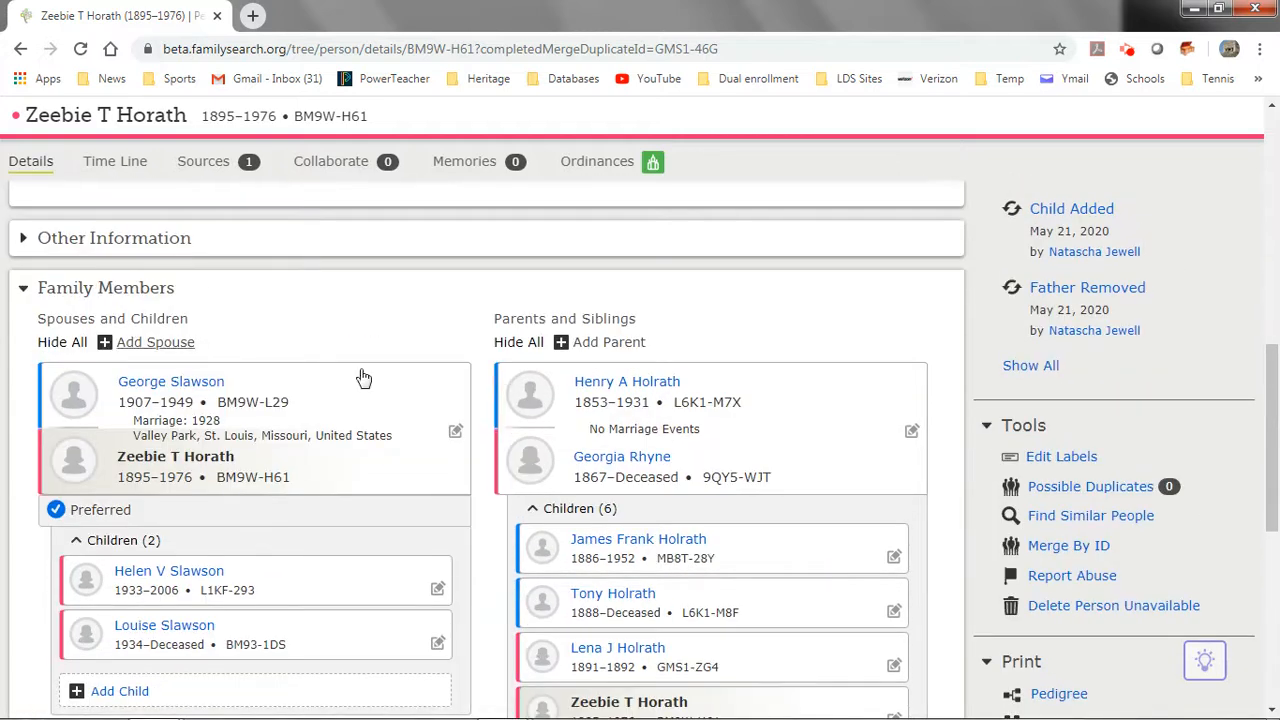
pyautogui.scroll(-2, 355, 415)
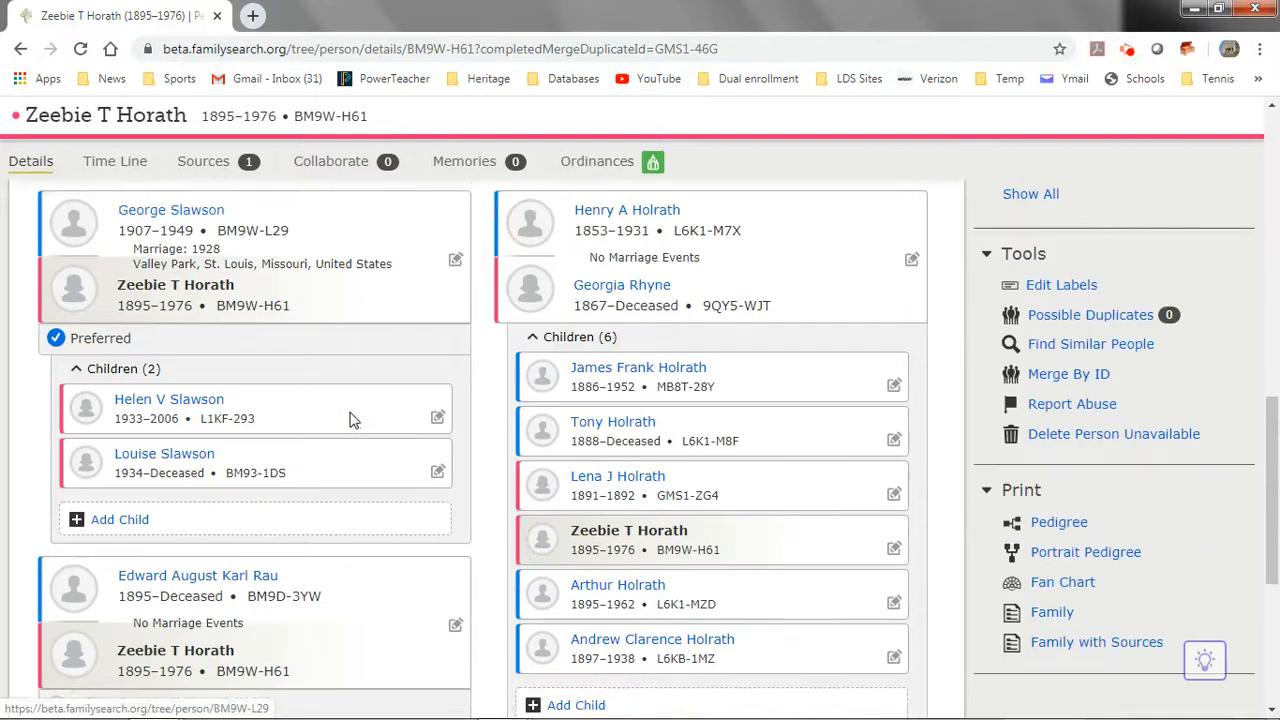
pyautogui.scroll(1, 564, 547)
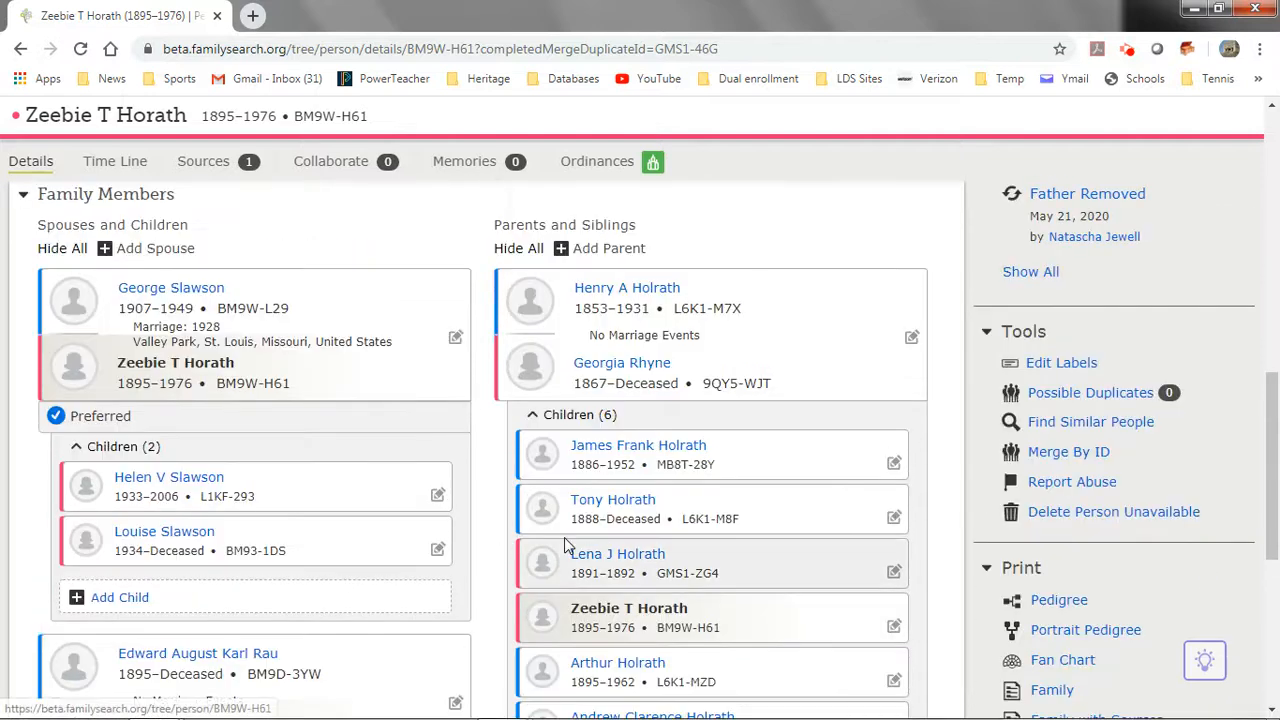